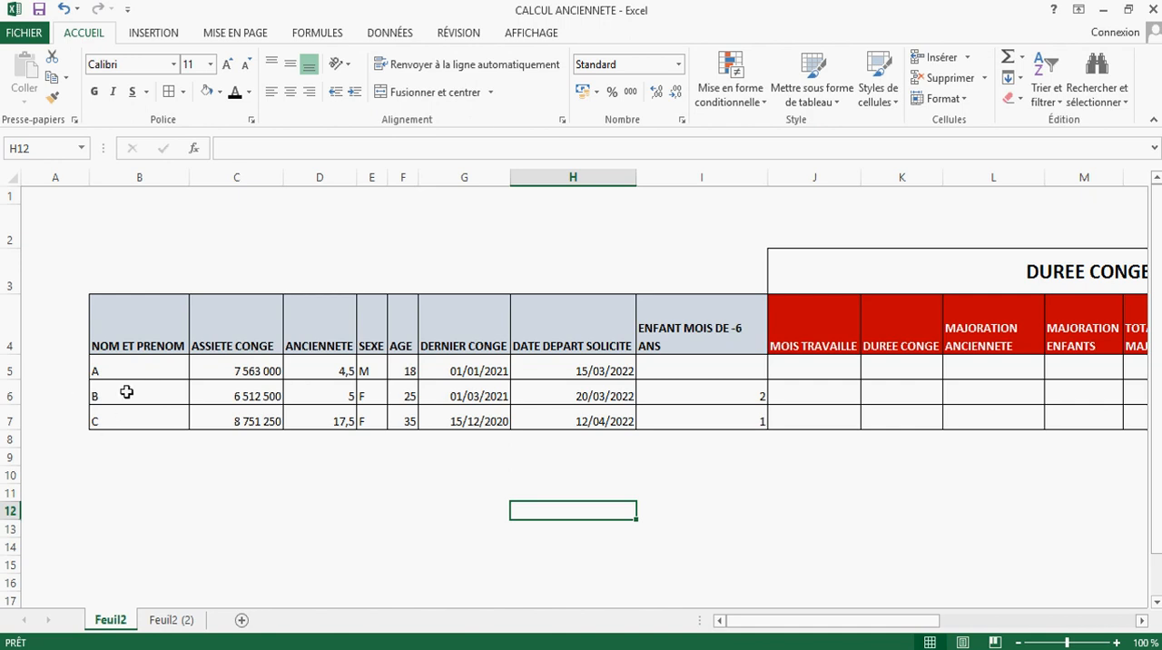
Step: Review the employee data columns from NOM ET PRENOM through ENFANT MOIS DE -6 ANS for all three employees
{"action": "left_click", "coordinate": [135, 311]}
{"action": "left_click_drag", "start_coordinate": [136, 353], "coordinate": [156, 338]}
{"action": "left_click_drag", "start_coordinate": [241, 325], "coordinate": [239, 418]}
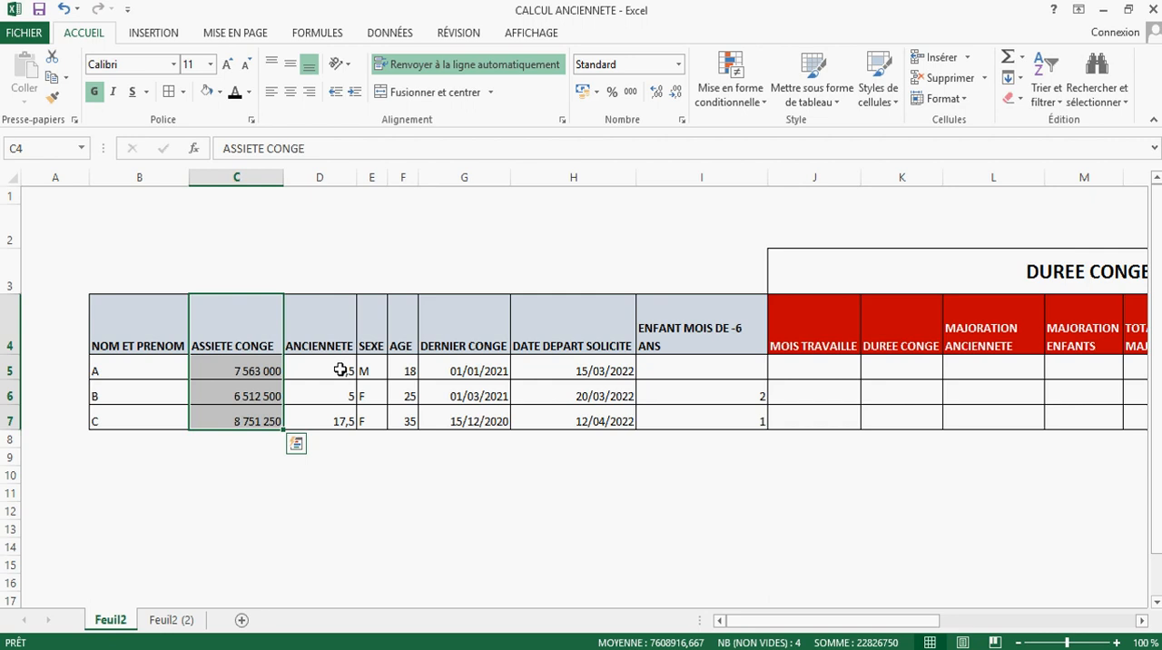
{"action": "left_click_drag", "start_coordinate": [334, 319], "coordinate": [358, 427]}
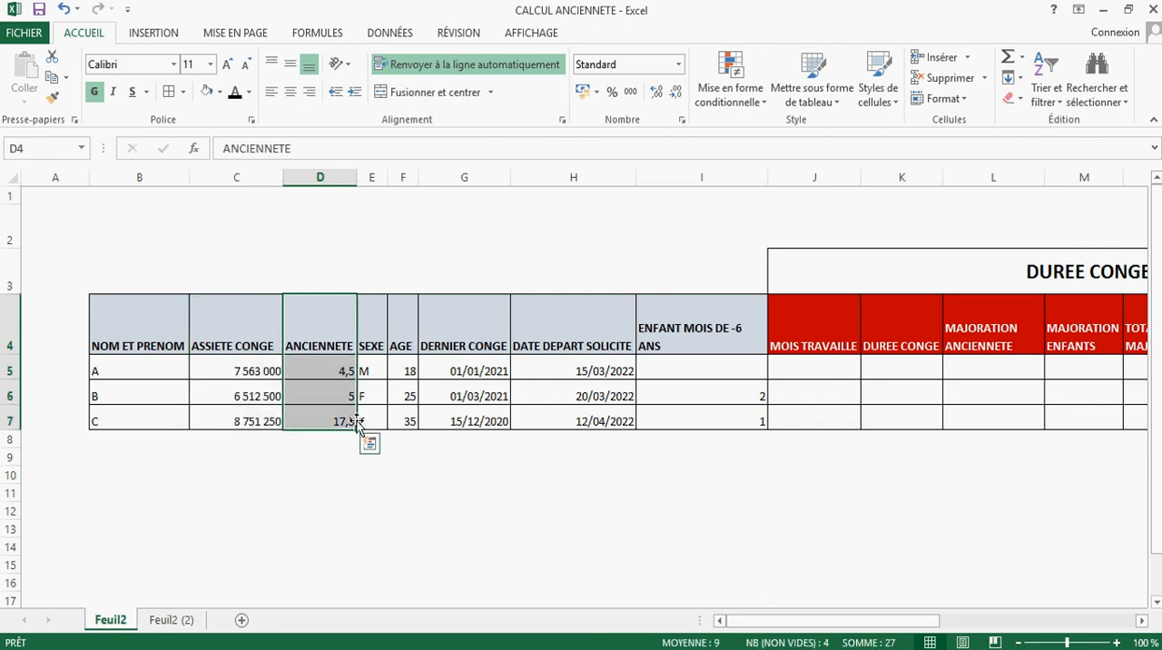
{"action": "left_click_drag", "start_coordinate": [377, 323], "coordinate": [372, 423]}
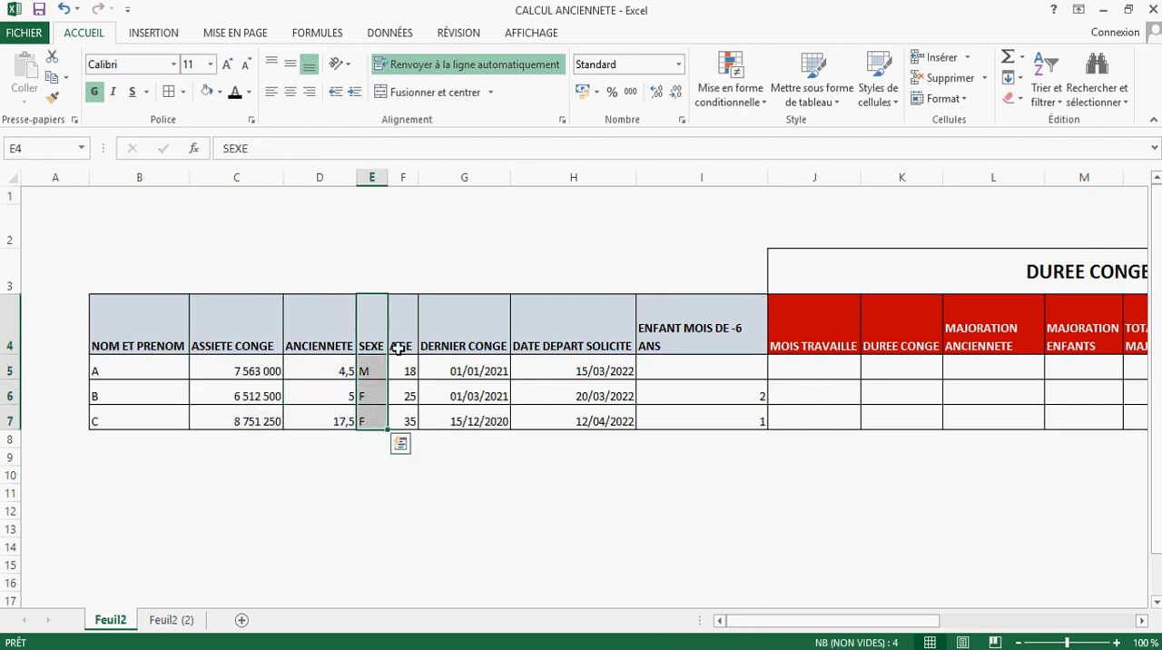
{"action": "left_click_drag", "start_coordinate": [398, 348], "coordinate": [413, 422]}
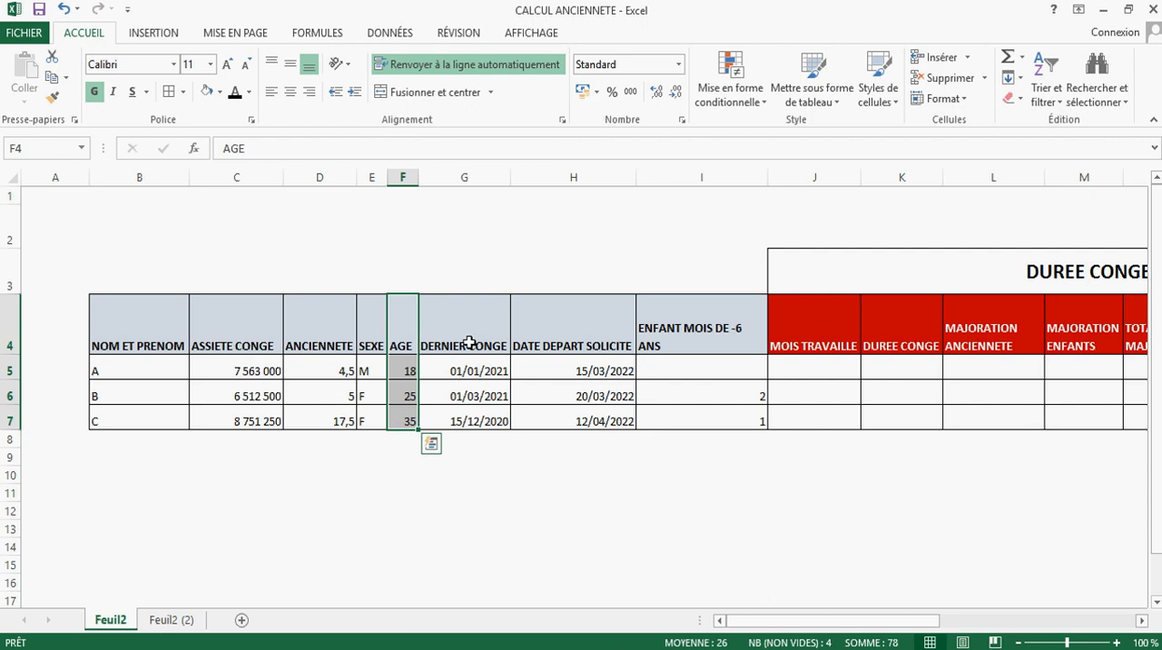
{"action": "left_click_drag", "start_coordinate": [469, 317], "coordinate": [488, 423]}
{"action": "left_click_drag", "start_coordinate": [477, 327], "coordinate": [481, 420]}
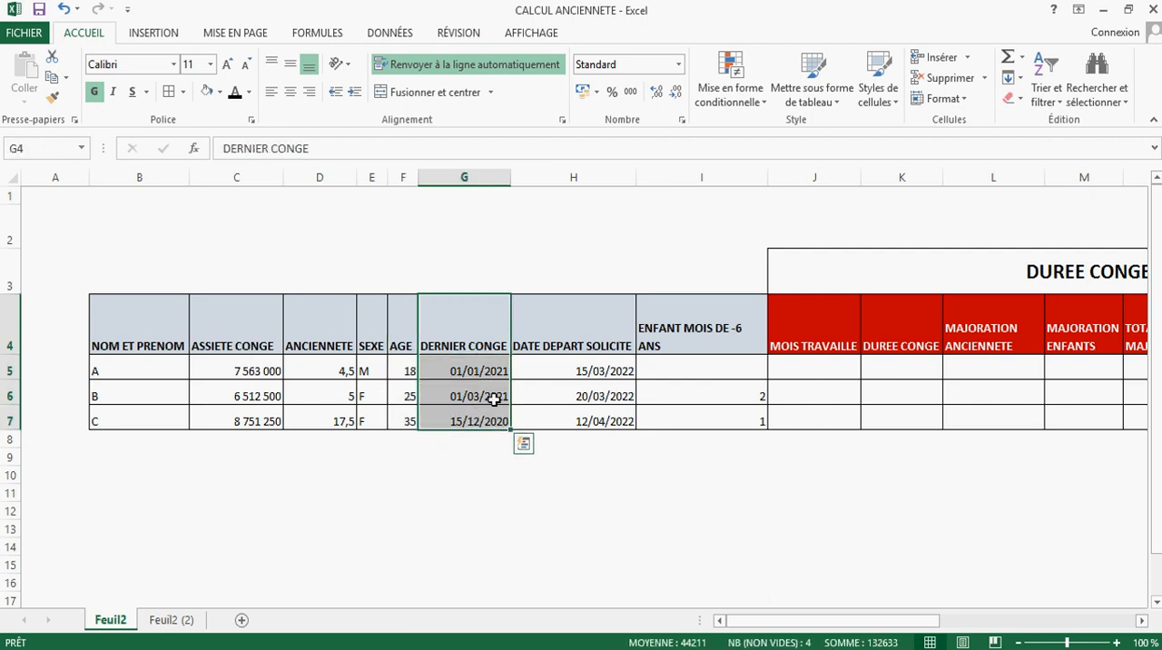
{"action": "left_click_drag", "start_coordinate": [571, 334], "coordinate": [590, 439]}
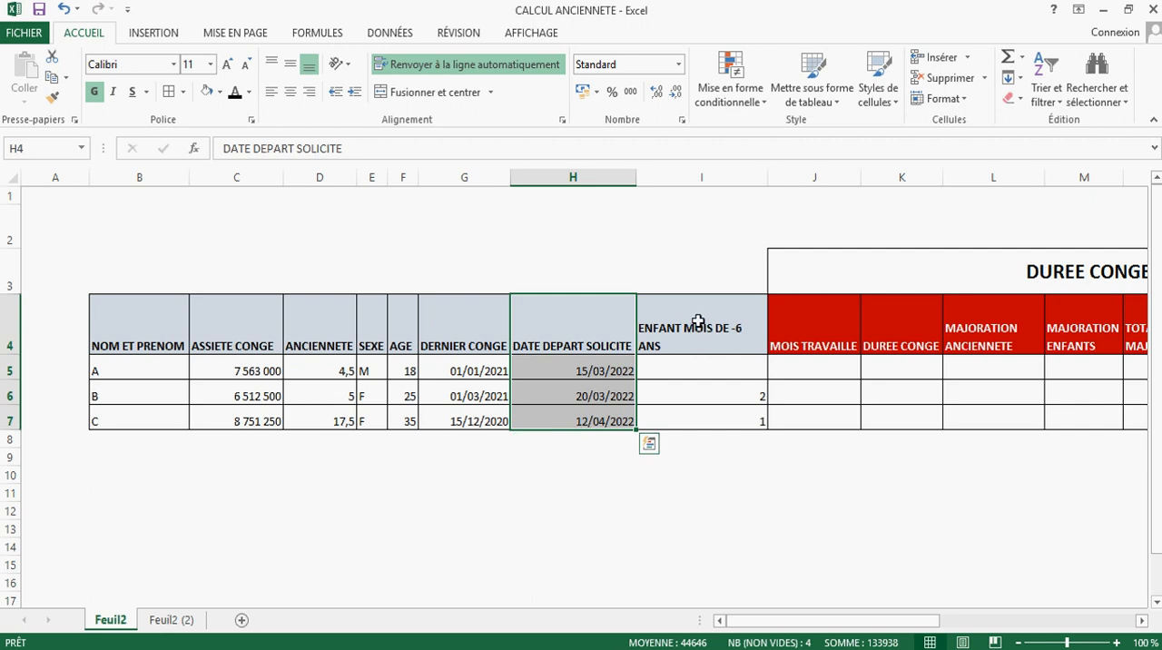
{"action": "left_click_drag", "start_coordinate": [697, 321], "coordinate": [705, 418]}
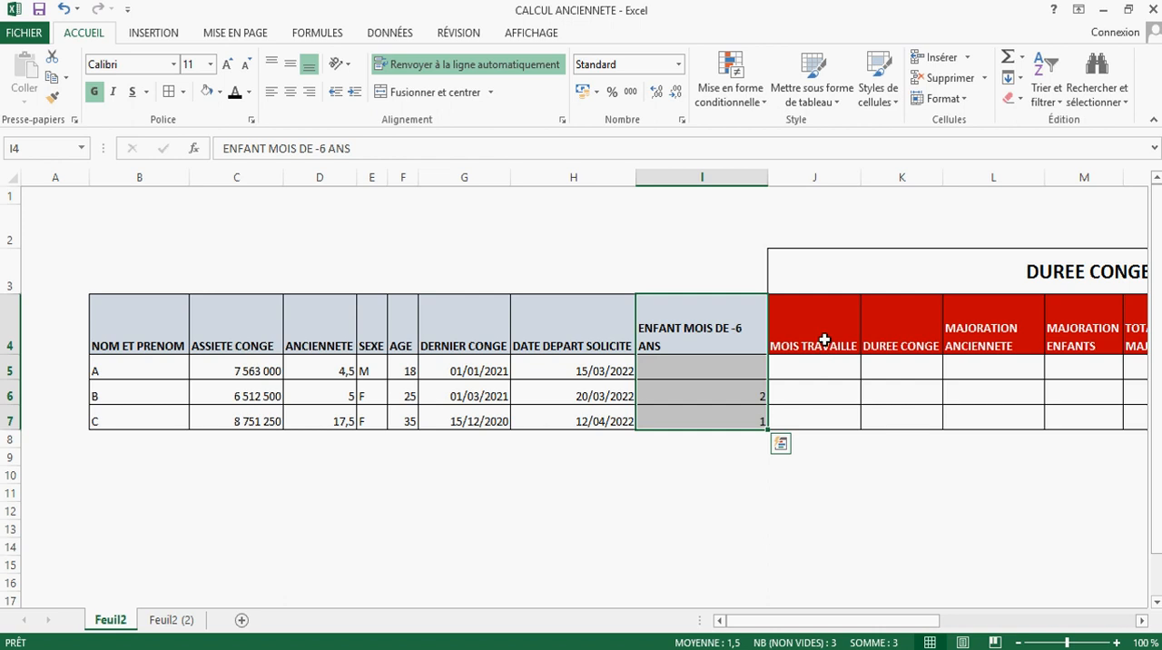
Step: Examine the DUREE CONGE columns, from MOIS TRAVAILLE and the seniority and child increases through TOTAL MAJORATION
{"action": "left_click_drag", "start_coordinate": [822, 337], "coordinate": [836, 423]}
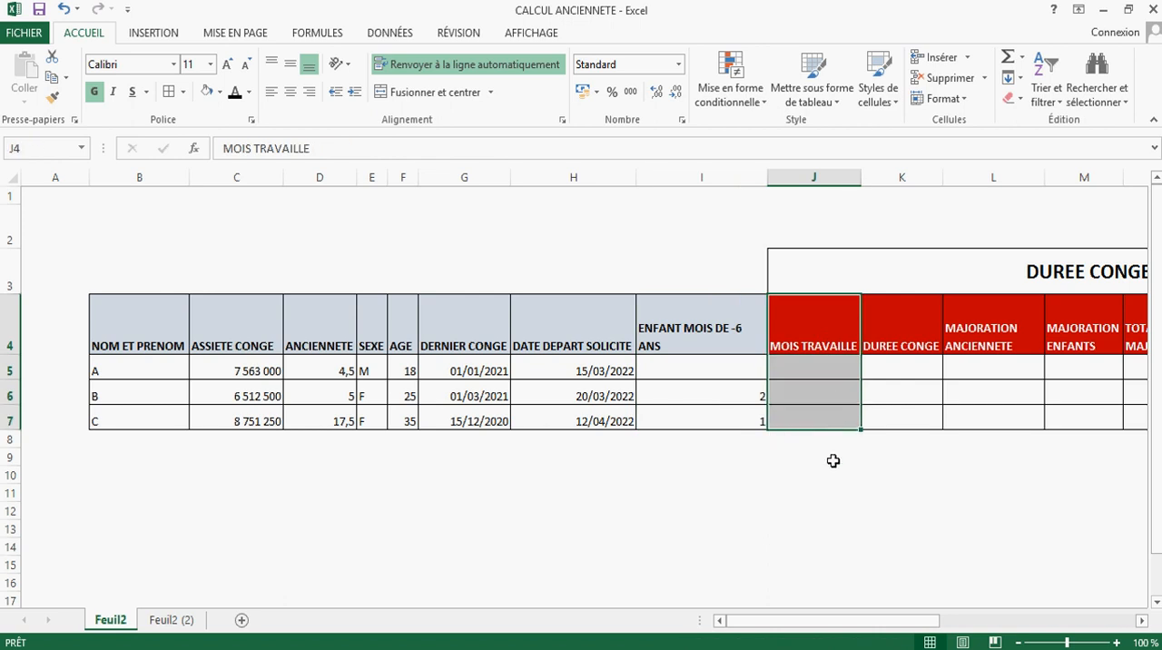
{"action": "left_click_drag", "start_coordinate": [825, 624], "coordinate": [863, 631]}
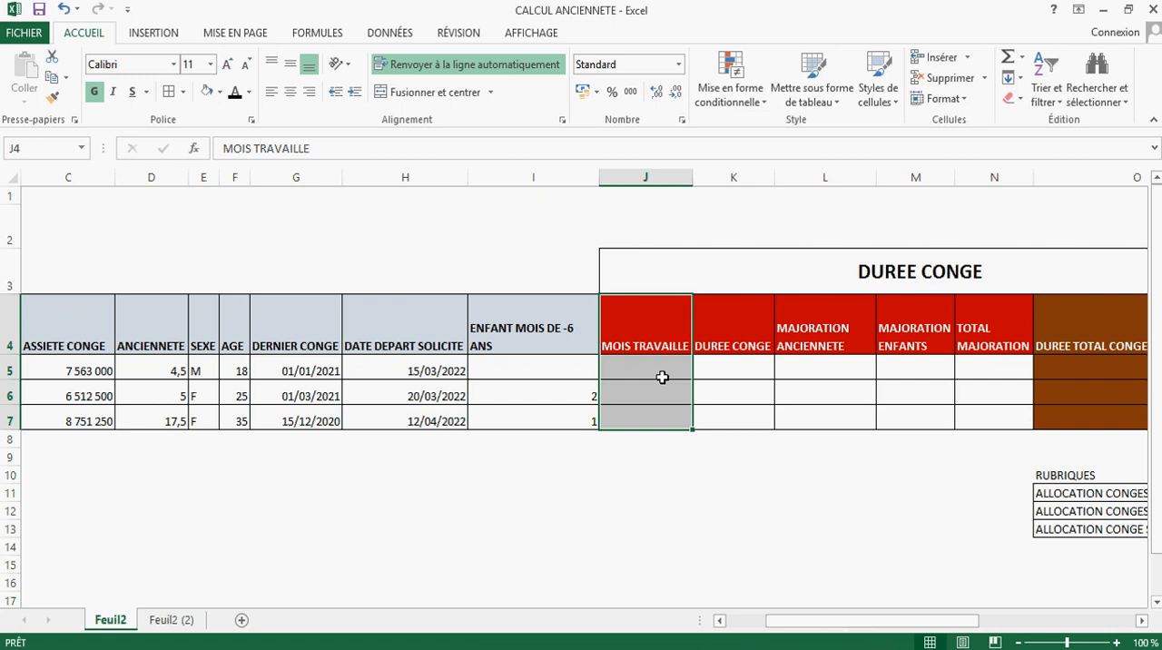
{"action": "left_click_drag", "start_coordinate": [721, 336], "coordinate": [737, 426]}
{"action": "left_click_drag", "start_coordinate": [825, 331], "coordinate": [833, 424]}
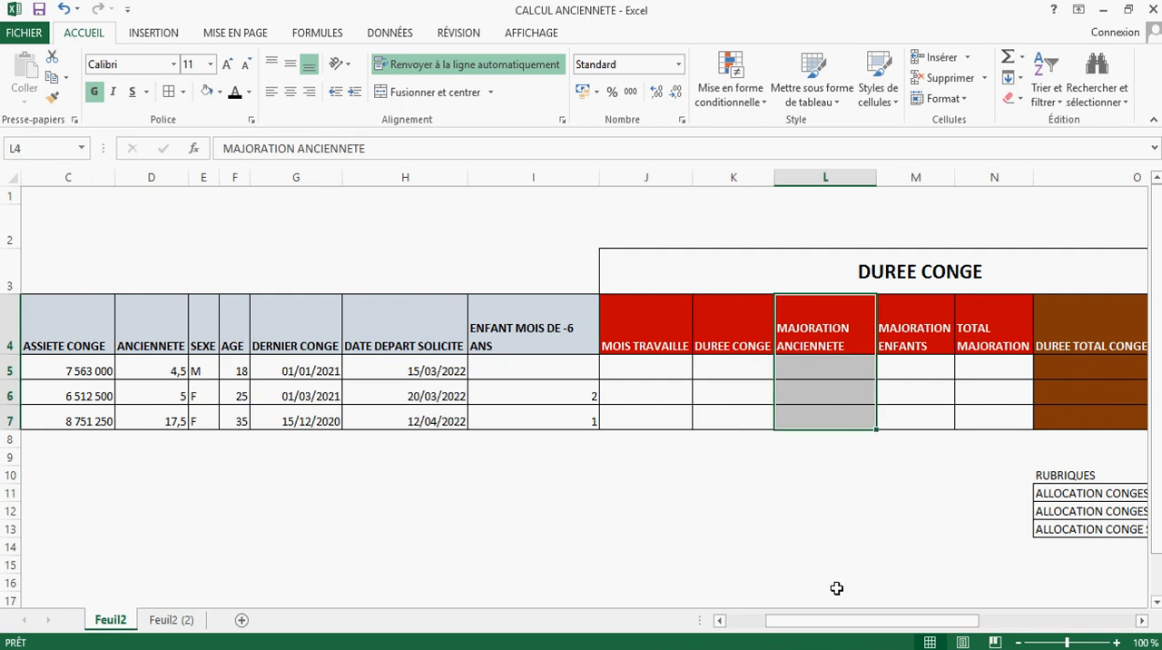
{"action": "left_click_drag", "start_coordinate": [845, 623], "coordinate": [924, 621]}
{"action": "left_click_drag", "start_coordinate": [733, 283], "coordinate": [750, 415]}
{"action": "left_click_drag", "start_coordinate": [517, 369], "coordinate": [533, 426]}
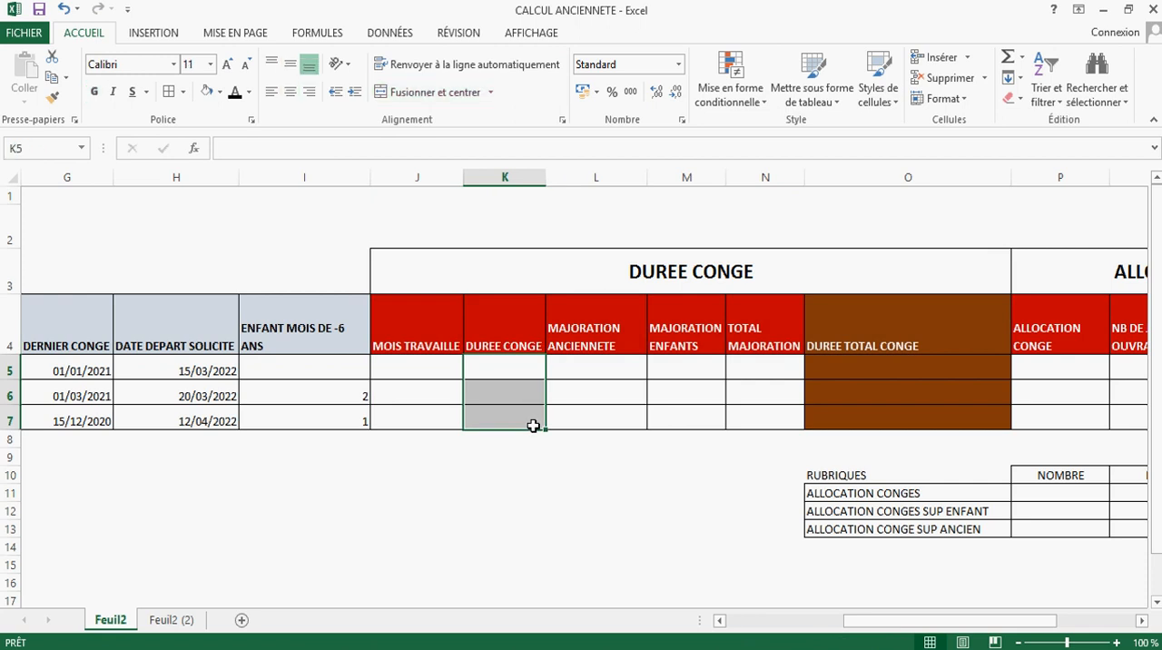
{"action": "left_click", "coordinate": [708, 337]}
{"action": "left_click_drag", "start_coordinate": [734, 370], "coordinate": [781, 418]}
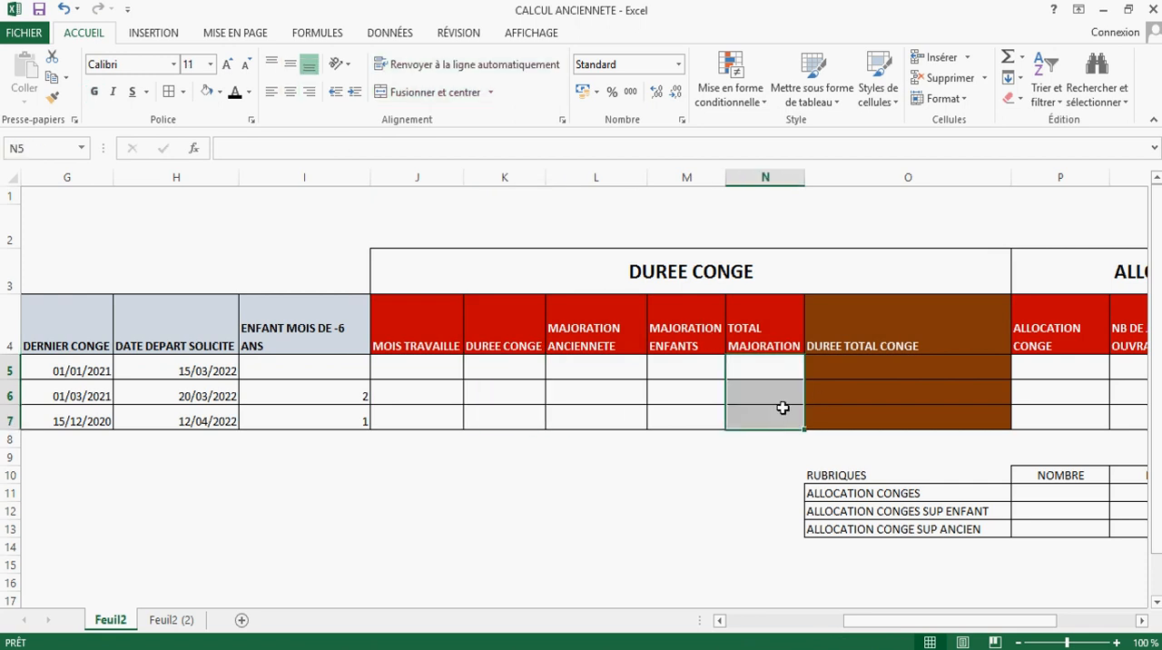
Step: Examine the ALLOCATIONS CONGES columns, including ALLOCATION CONGE and ALLOCATION SUPPLEMENTAIRE, and return to the first empty MOIS TRAVAILLE cell
{"action": "left_click_drag", "start_coordinate": [944, 625], "coordinate": [998, 584]}
{"action": "left_click_drag", "start_coordinate": [902, 296], "coordinate": [905, 408]}
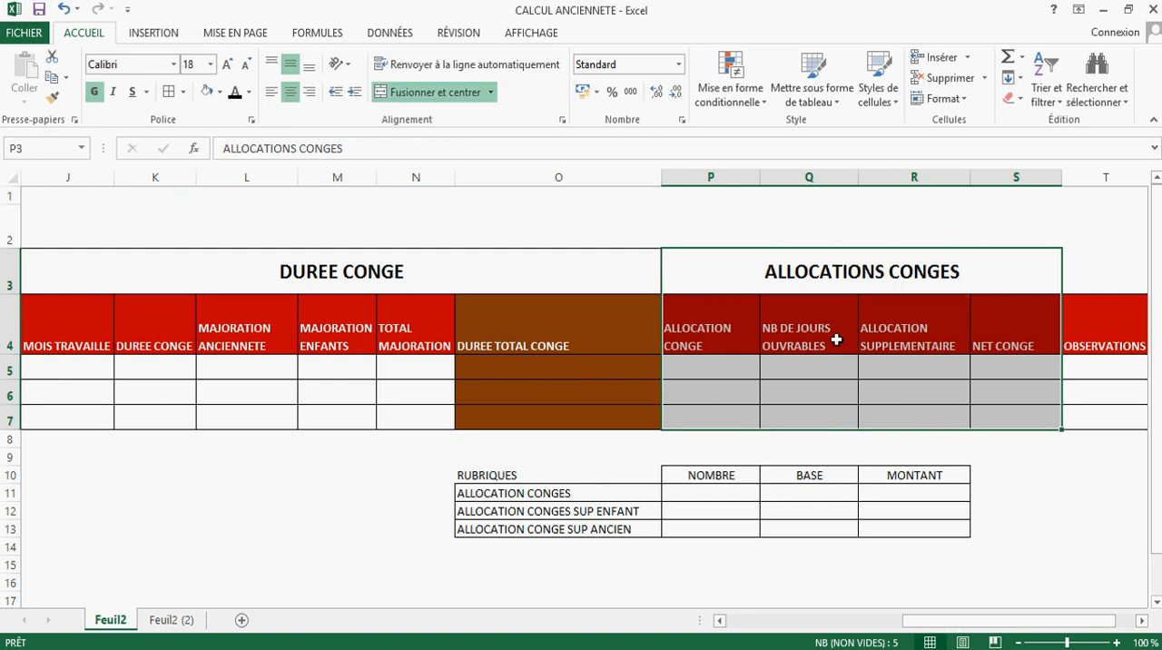
{"action": "left_click_drag", "start_coordinate": [726, 332], "coordinate": [718, 441]}
{"action": "left_click", "coordinate": [935, 345]}
{"action": "left_click_drag", "start_coordinate": [935, 345], "coordinate": [926, 427]}
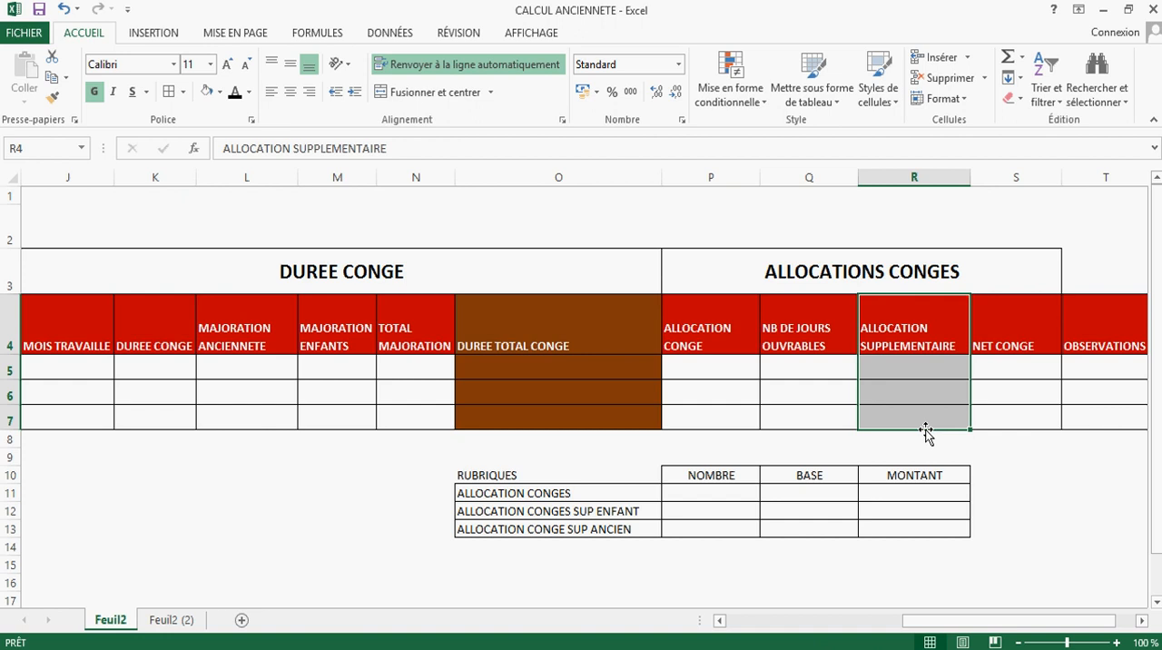
{"action": "left_click_drag", "start_coordinate": [1004, 621], "coordinate": [778, 618]}
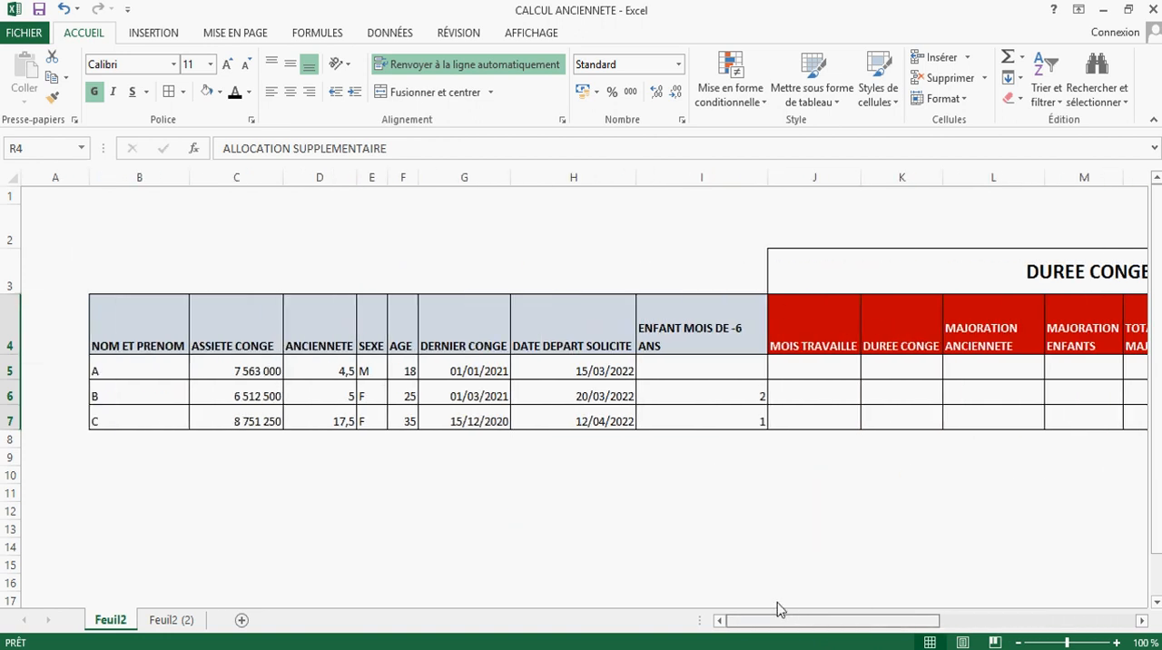
{"action": "left_click", "coordinate": [798, 372]}
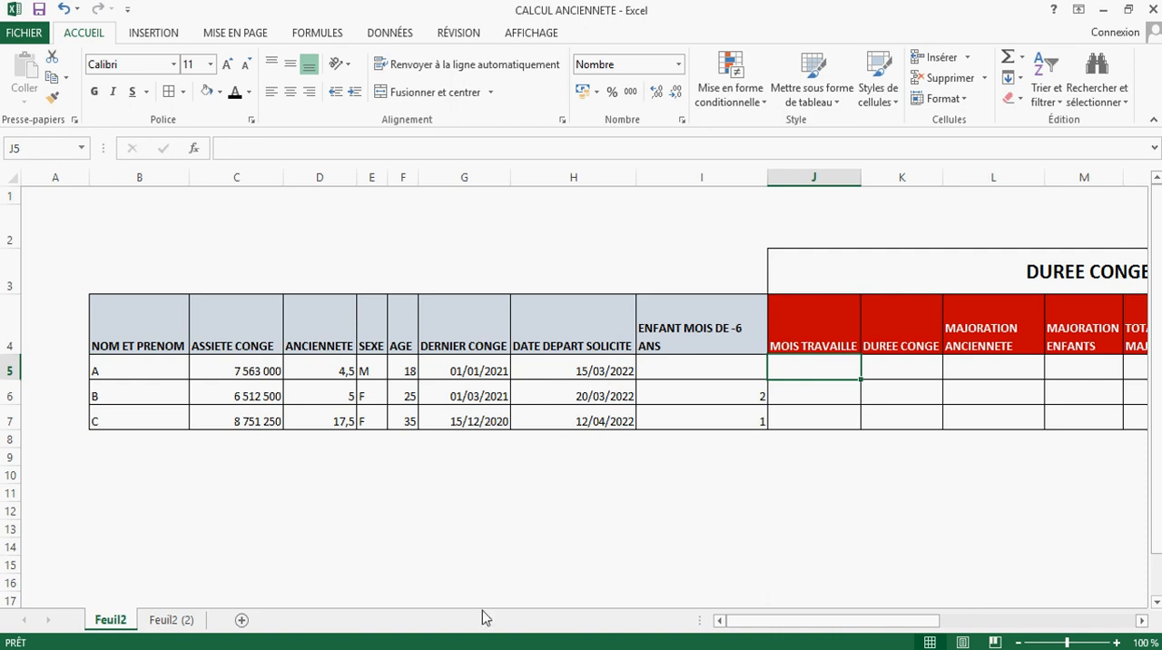
Step: Switch to Foxit PDF Reader and read Article 3, paragraph 1 of the 1975 paid leave decree on the reference period
{"action": "mouse_move", "coordinate": [438, 649]}
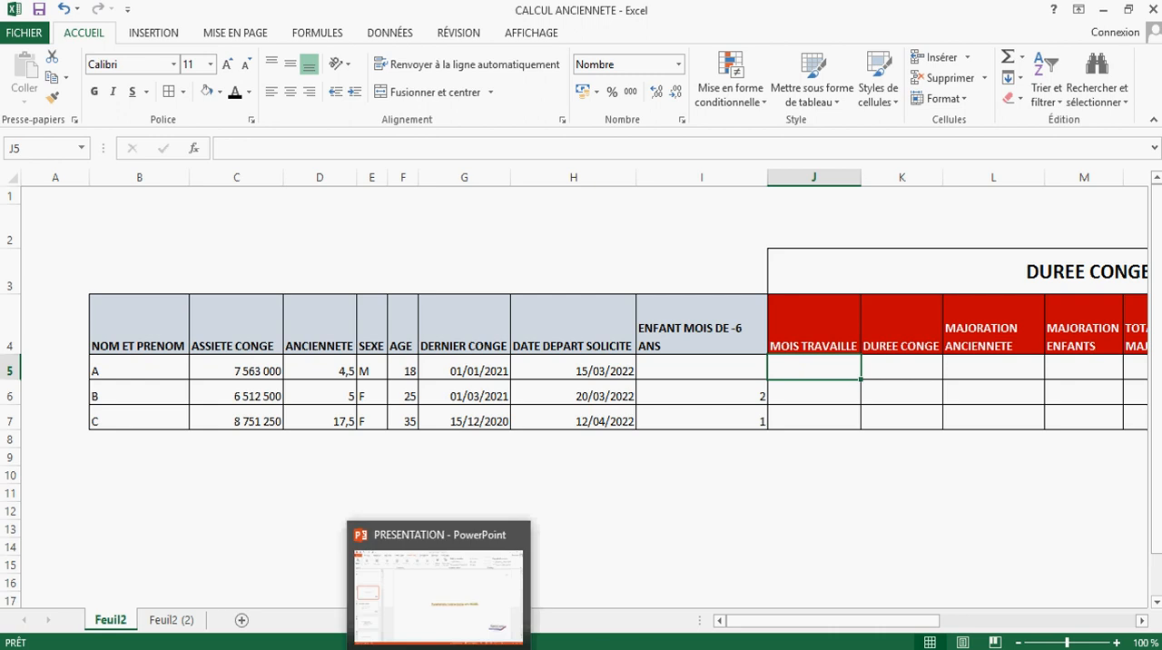
{"action": "left_click", "coordinate": [510, 649]}
{"action": "scroll", "coordinate": [383, 420], "scroll_direction": "up", "scroll_amount": 1}
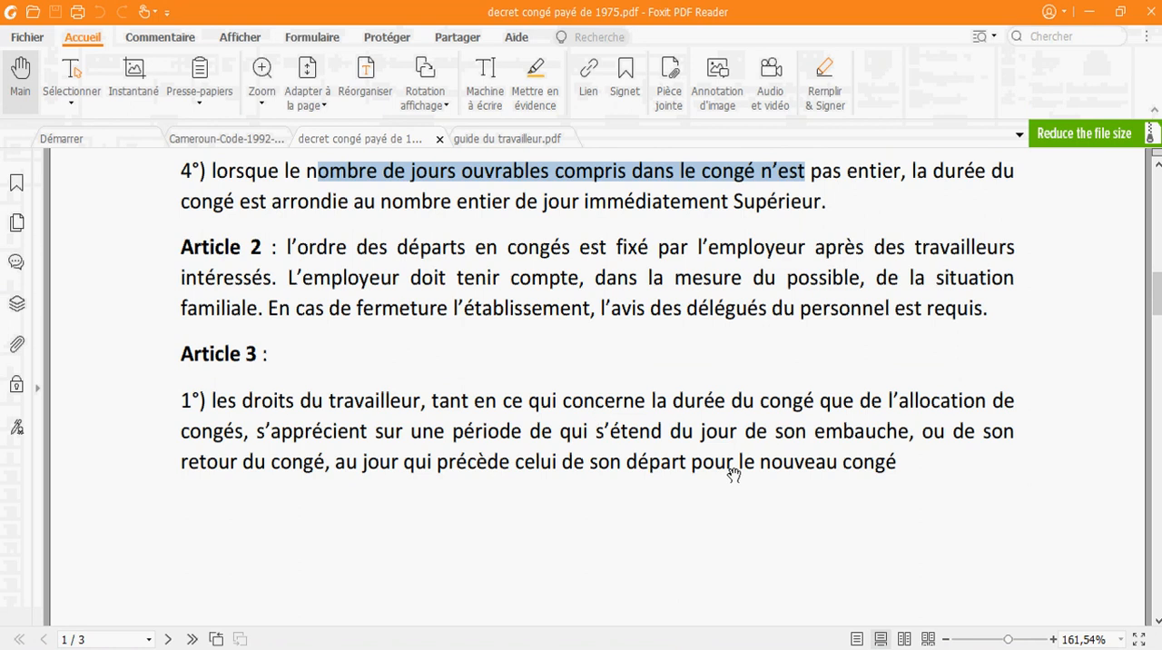
{"action": "scroll", "coordinate": [740, 453], "scroll_direction": "down", "scroll_amount": 1}
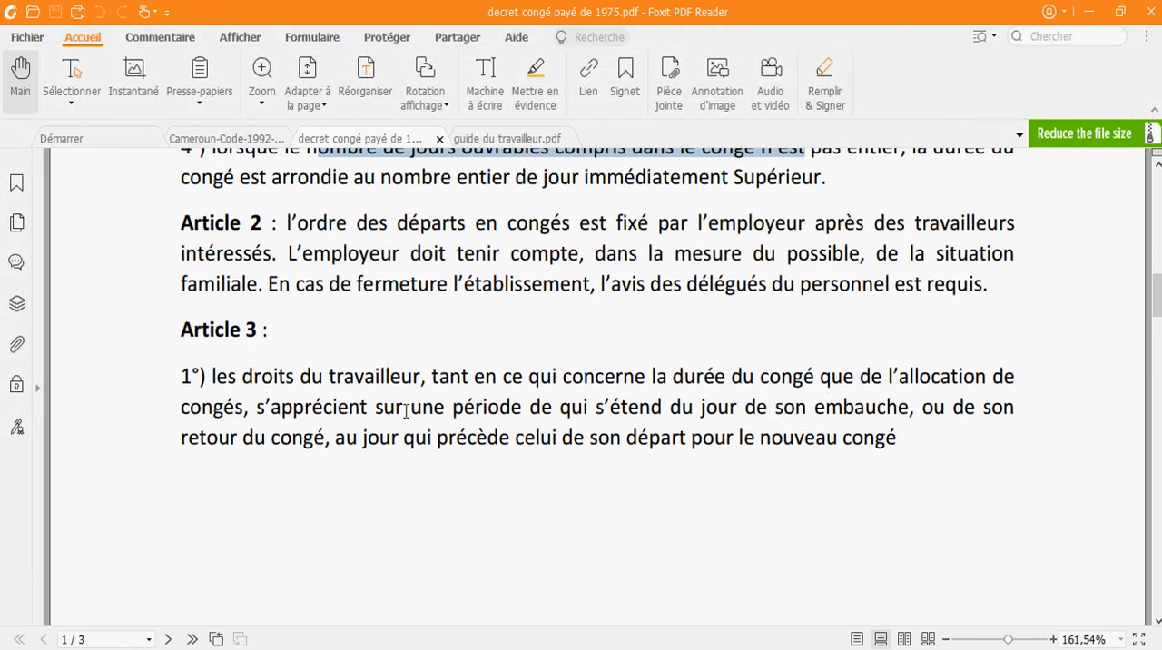
{"action": "left_click_drag", "start_coordinate": [409, 410], "coordinate": [569, 408]}
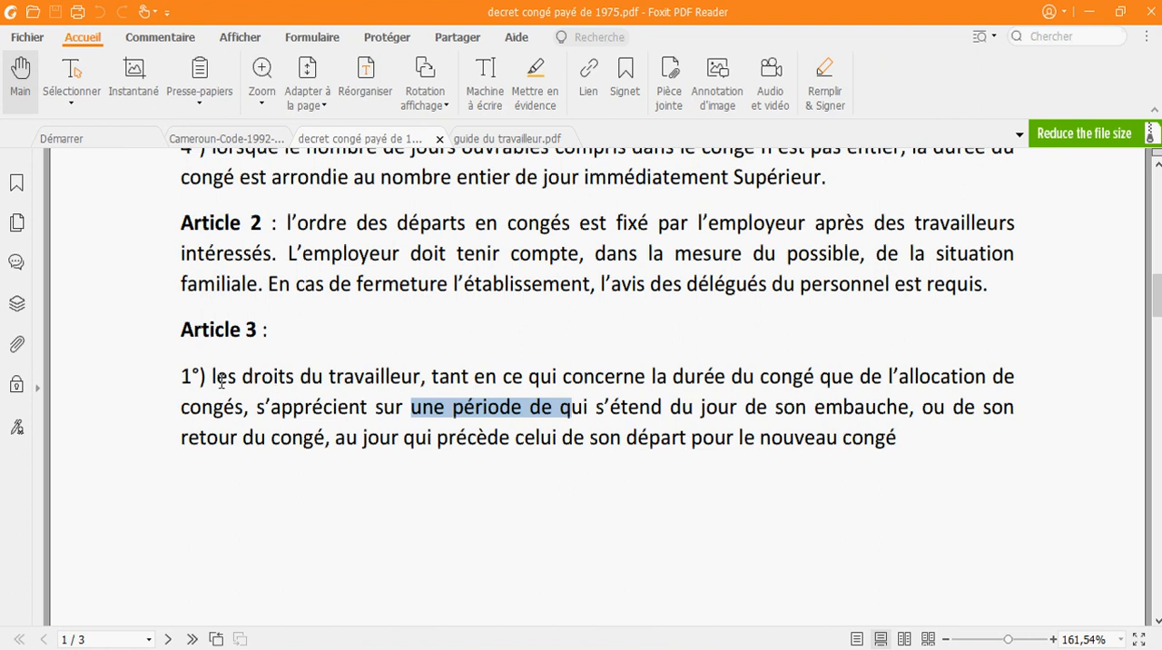
{"action": "left_click_drag", "start_coordinate": [220, 381], "coordinate": [494, 443]}
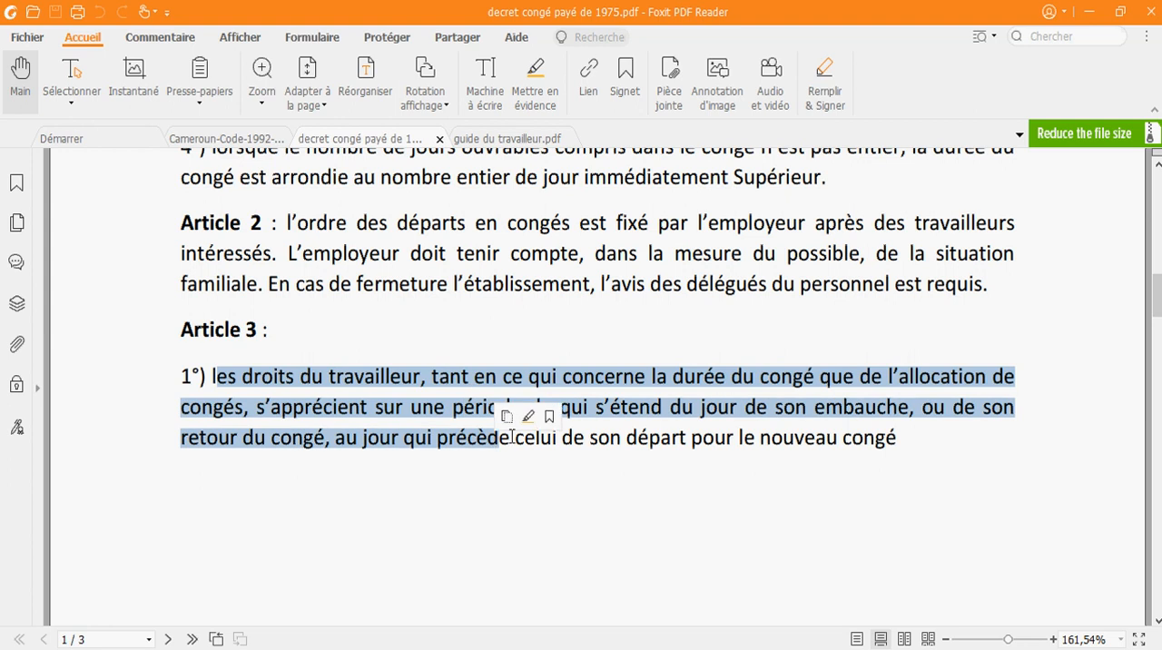
{"action": "left_click", "coordinate": [790, 439]}
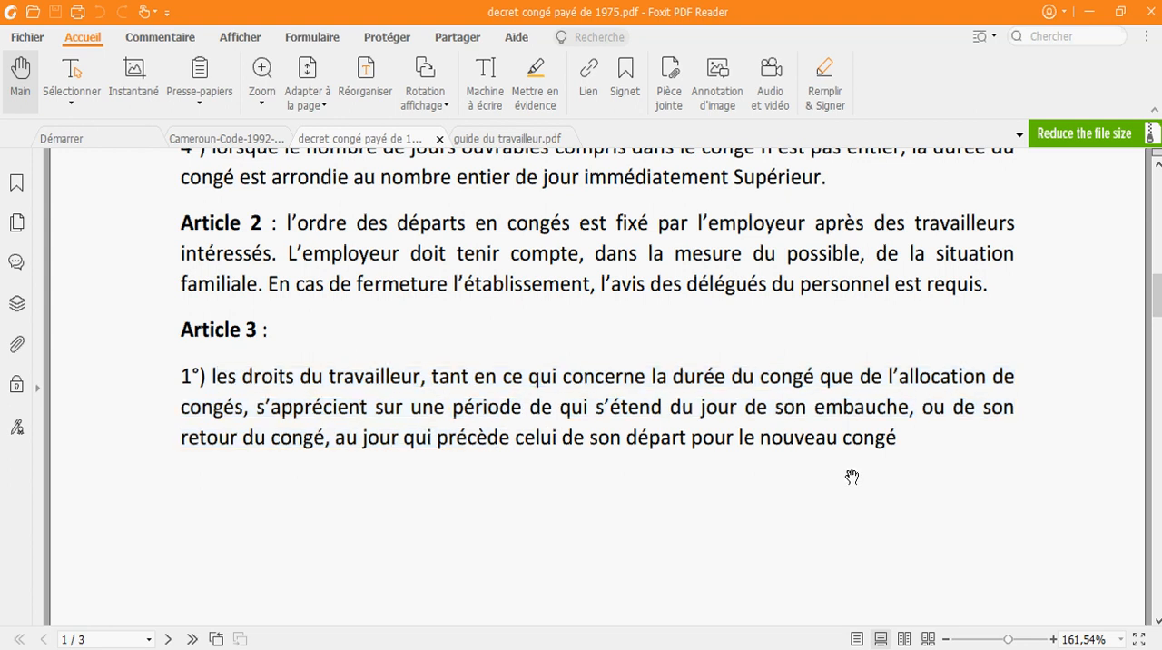
{"action": "scroll", "coordinate": [799, 490], "scroll_direction": "down", "scroll_amount": 1}
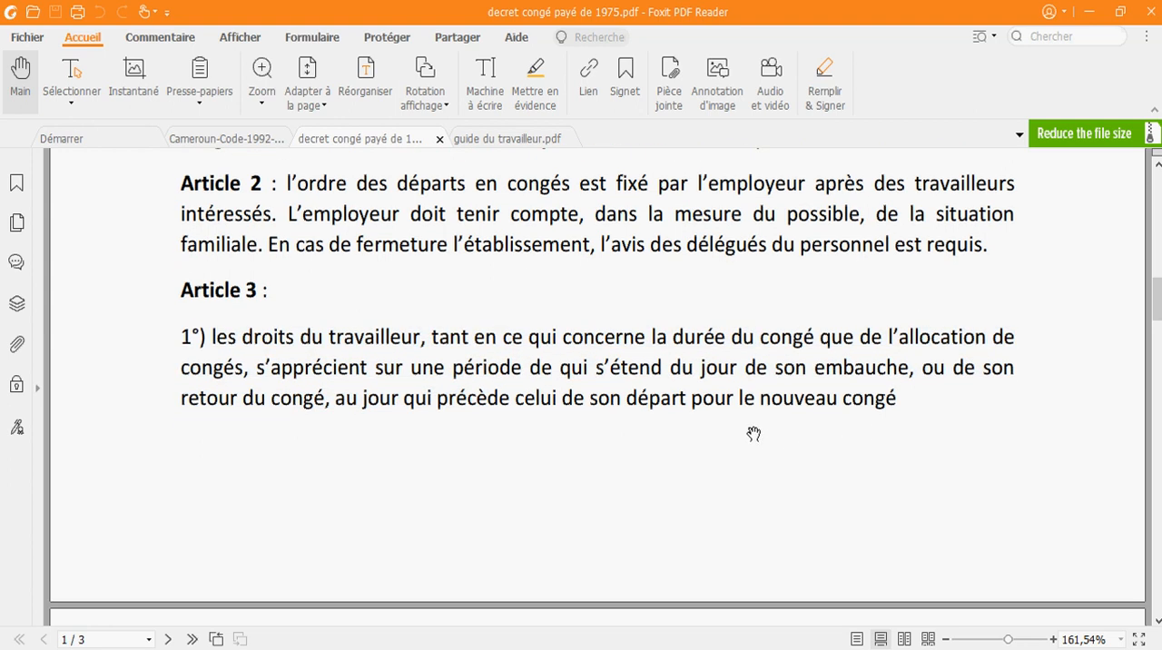
{"action": "left_click_drag", "start_coordinate": [650, 501], "coordinate": [602, 513]}
{"action": "left_click_drag", "start_coordinate": [602, 436], "coordinate": [536, 392]}
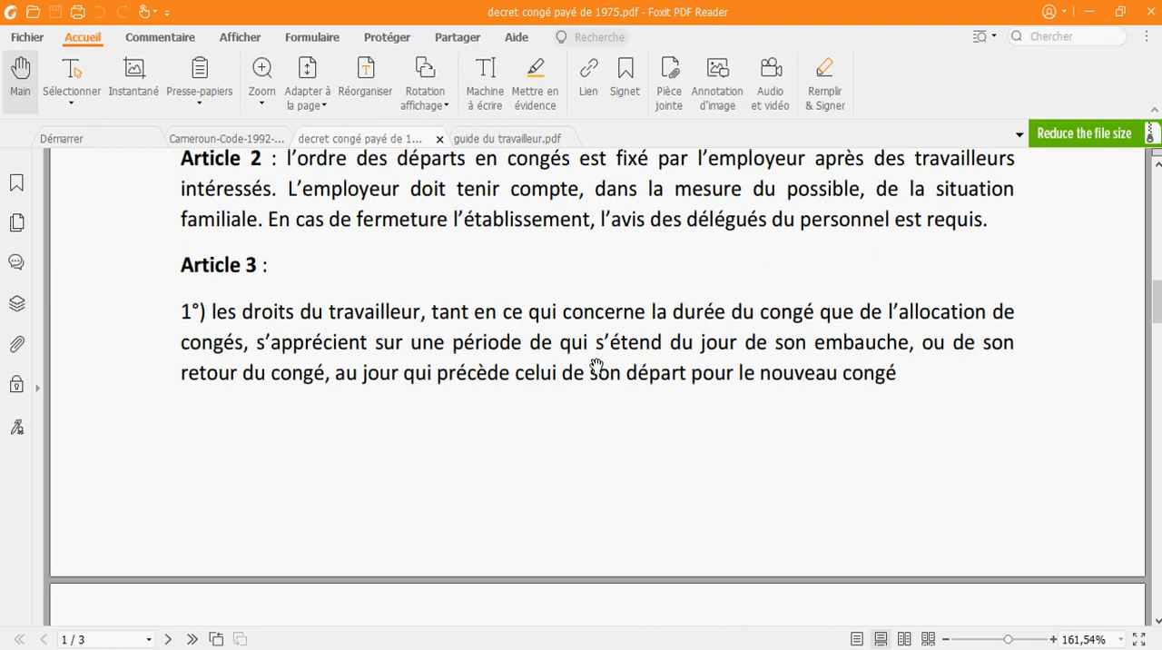
Step: Switch back to the Excel workbook and compare the DERNIER CONGE and DATE DEPART SOLICITE dates of the three employees
{"action": "left_click", "coordinate": [600, 648]}
{"action": "left_click", "coordinate": [503, 477]}
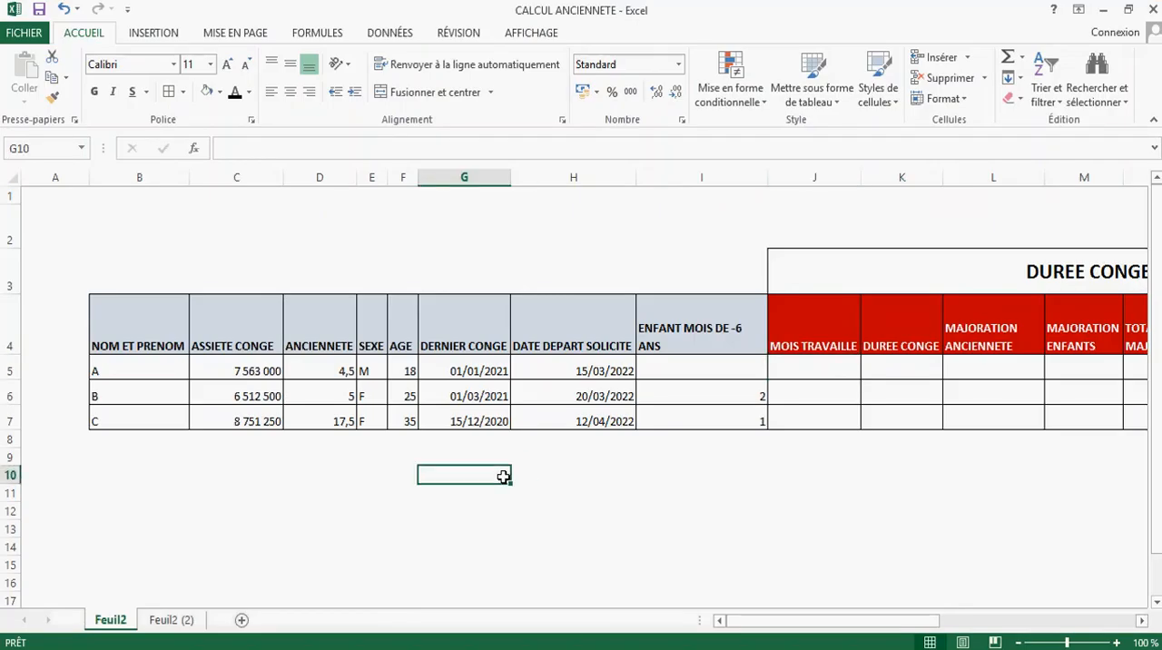
{"action": "left_click_drag", "start_coordinate": [477, 370], "coordinate": [478, 422]}
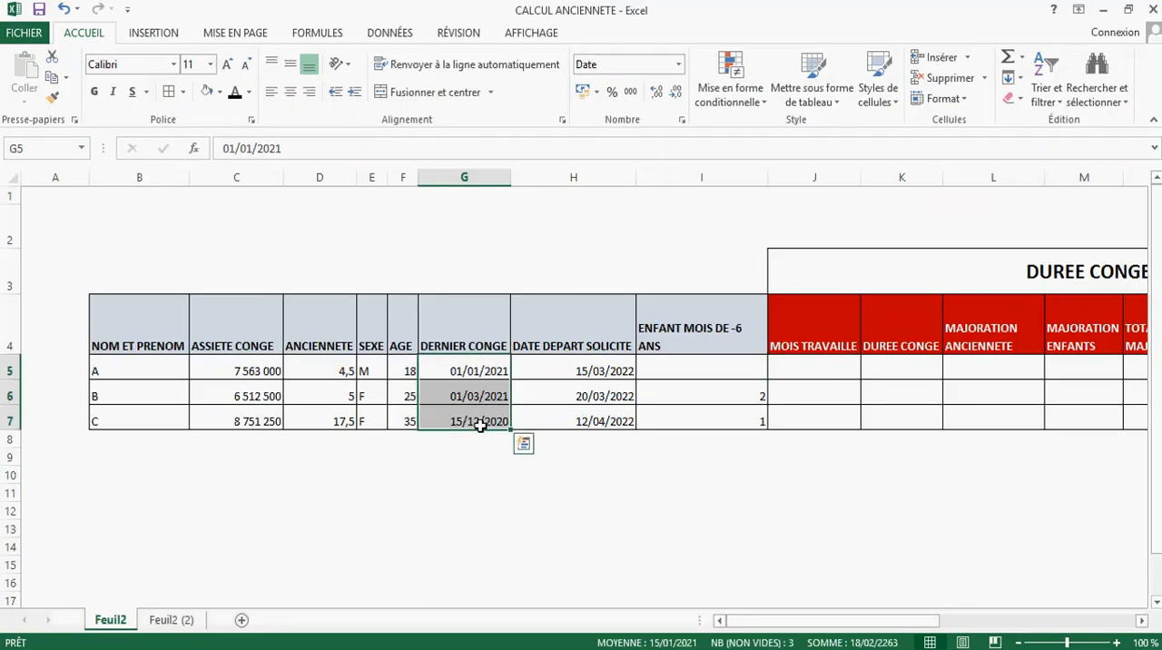
{"action": "left_click_drag", "start_coordinate": [576, 374], "coordinate": [591, 423]}
{"action": "left_click", "coordinate": [592, 393]}
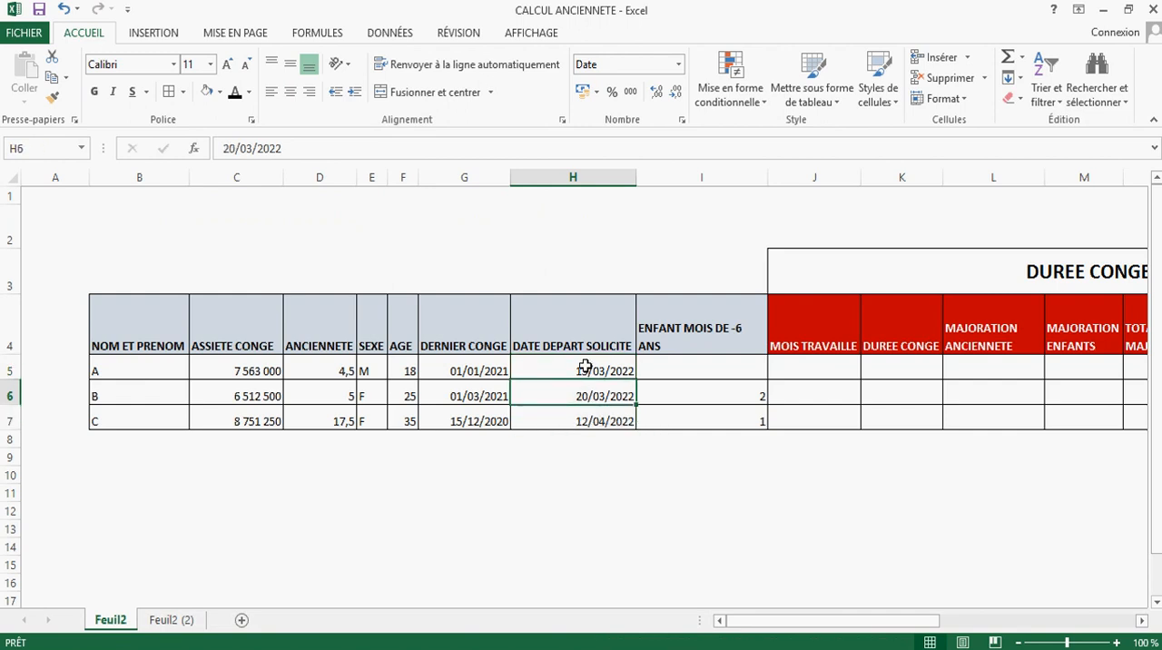
{"action": "left_click", "coordinate": [588, 369]}
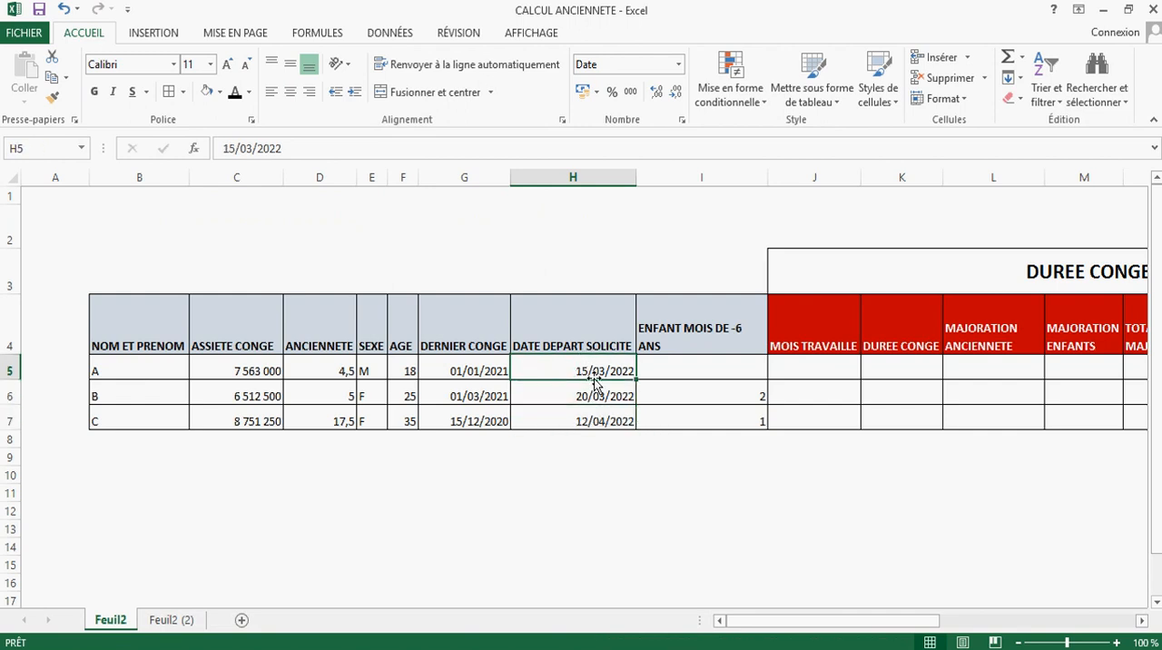
{"action": "left_click", "coordinate": [589, 393]}
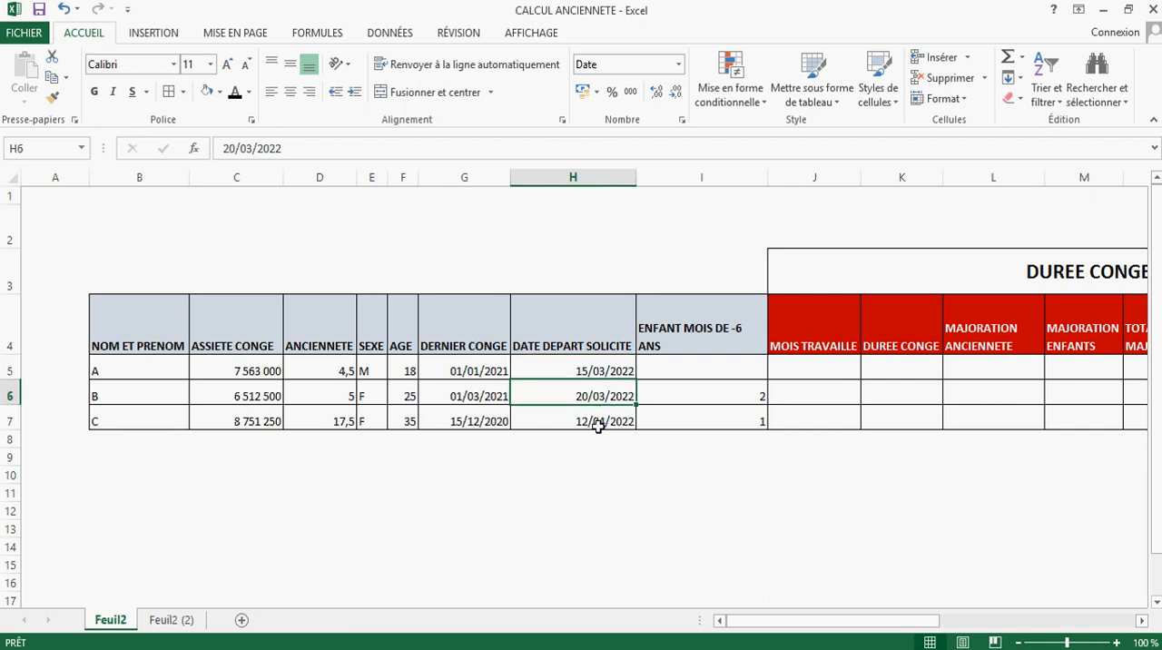
{"action": "left_click", "coordinate": [594, 421]}
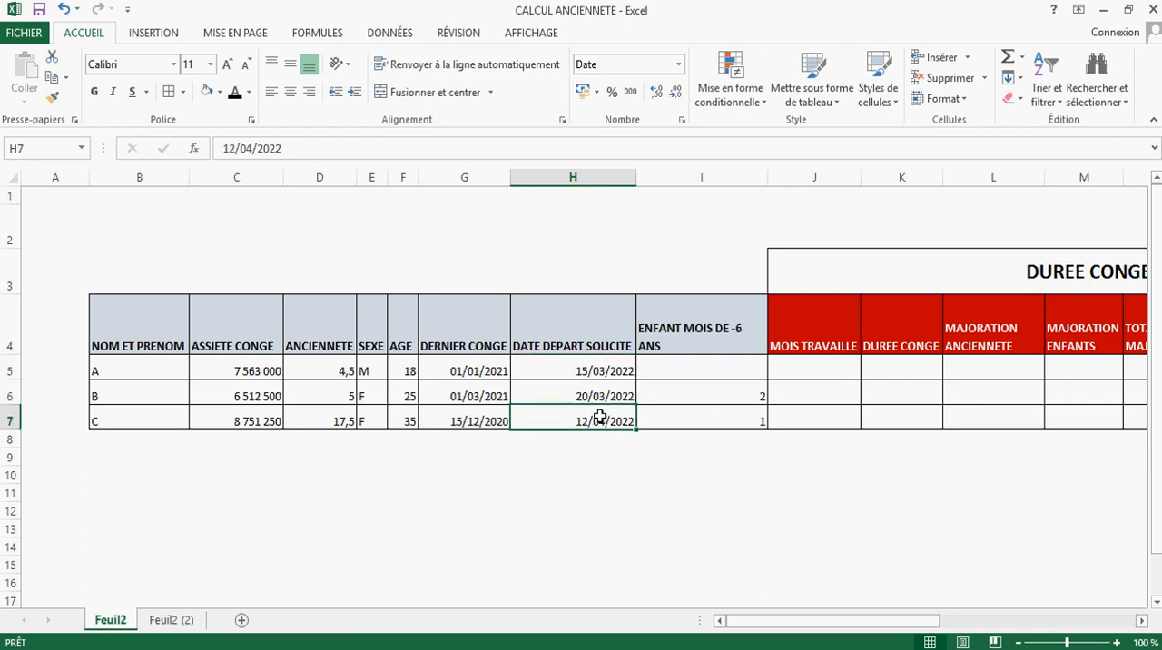
{"action": "left_click_drag", "start_coordinate": [586, 350], "coordinate": [586, 415]}
{"action": "left_click", "coordinate": [591, 366]}
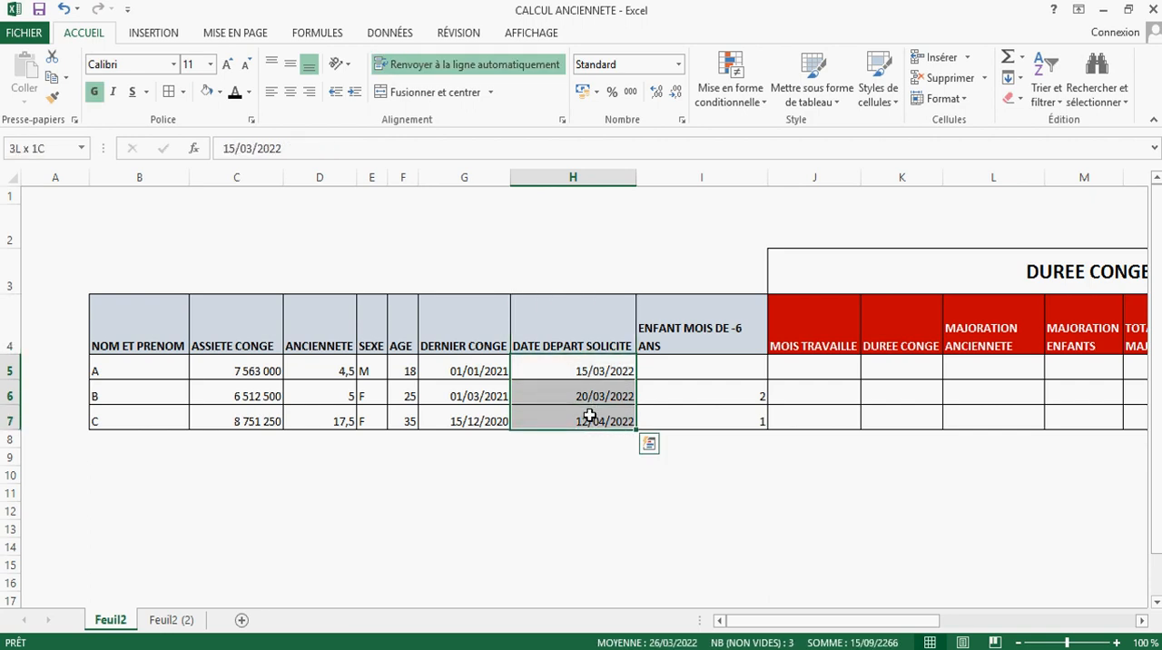
Step: Enter =JOURS(H5;G5) as employee A's MOIS TRAVAILLE to count the days between DERNIER CONGE and DATE DEPART SOLICITE
{"action": "left_click", "coordinate": [808, 370]}
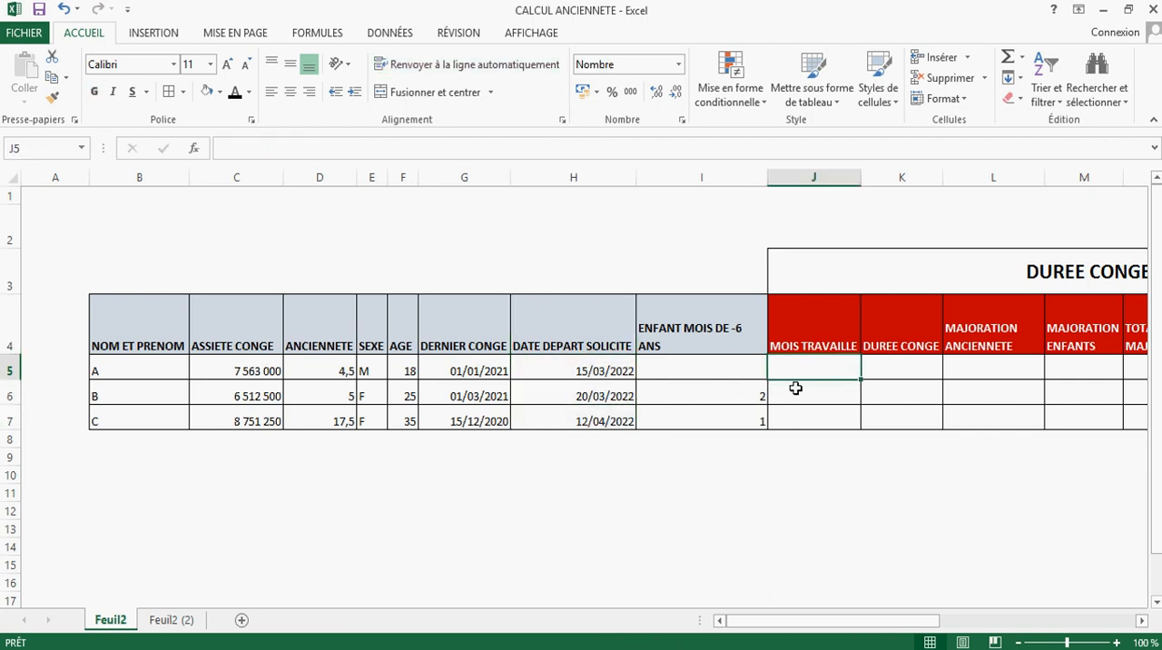
{"action": "type", "text": "+"}
{"action": "key", "text": "BackSpace"}
{"action": "type", "text": "="}
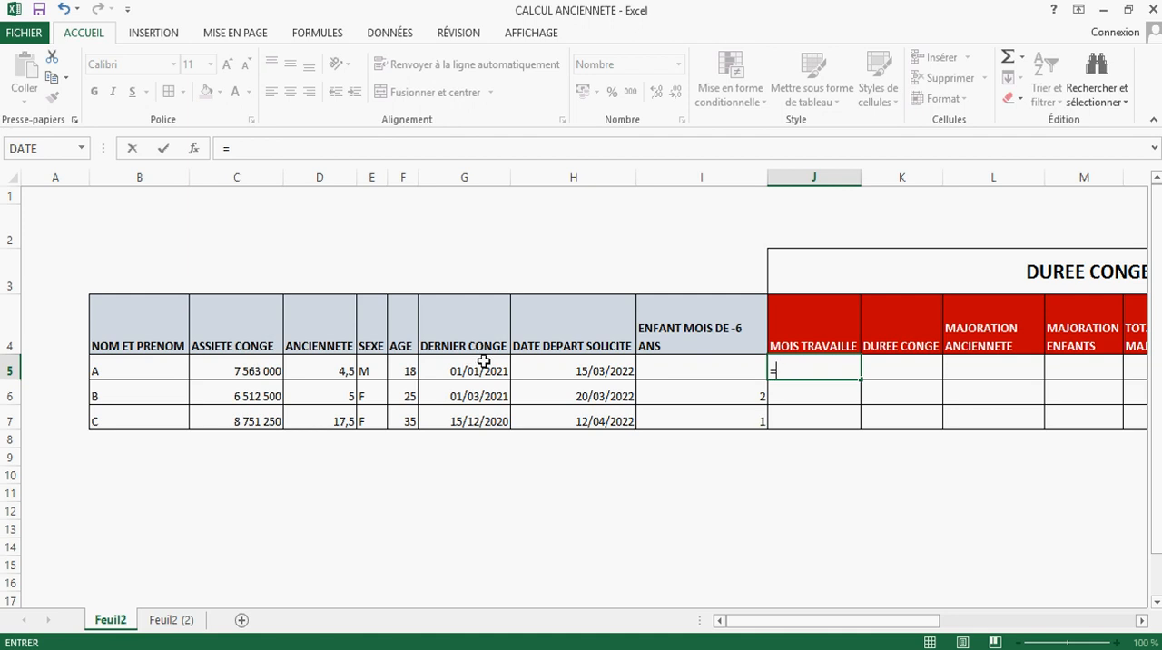
{"action": "type", "text": "jou"}
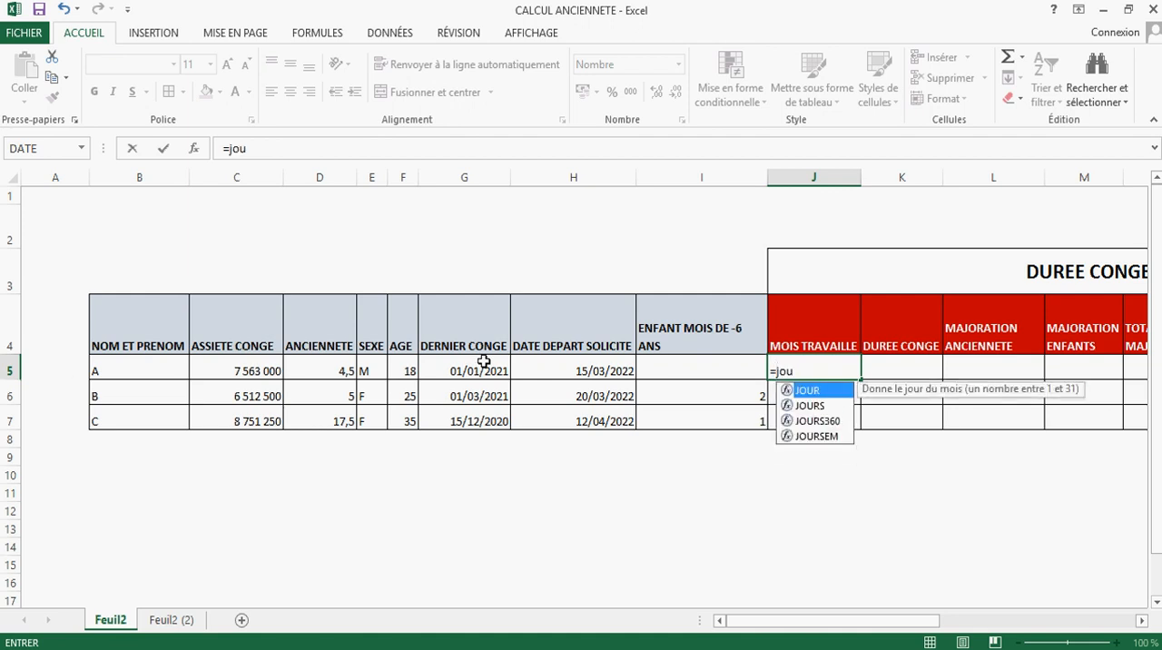
{"action": "type", "text": "rs"}
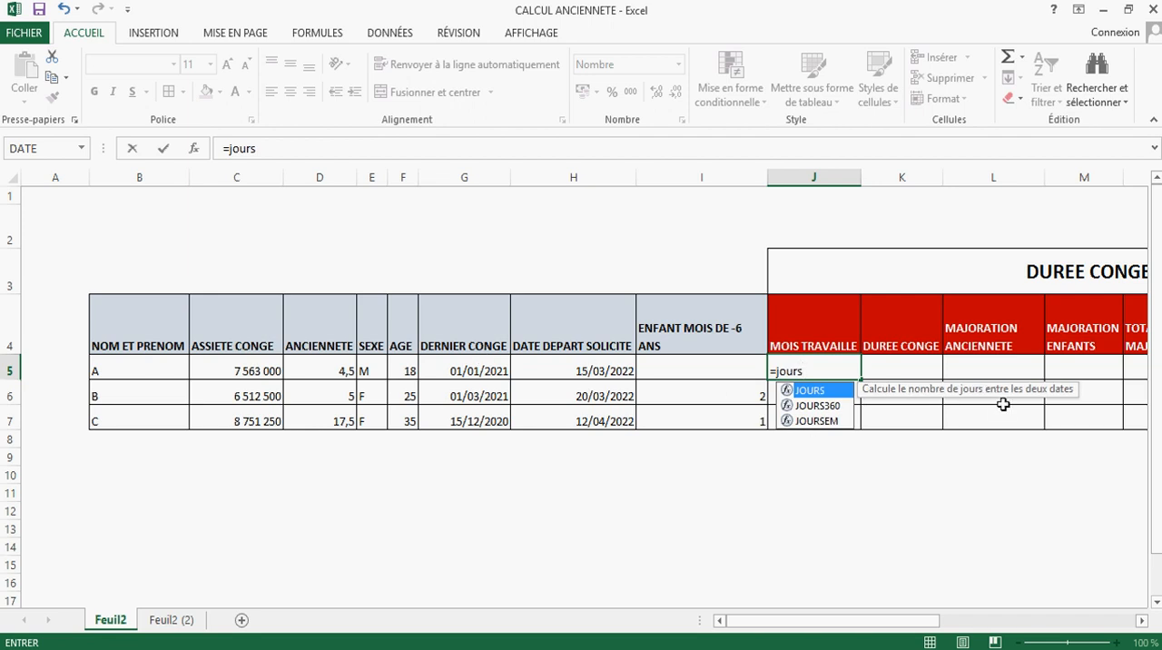
{"action": "double_click", "coordinate": [817, 392]}
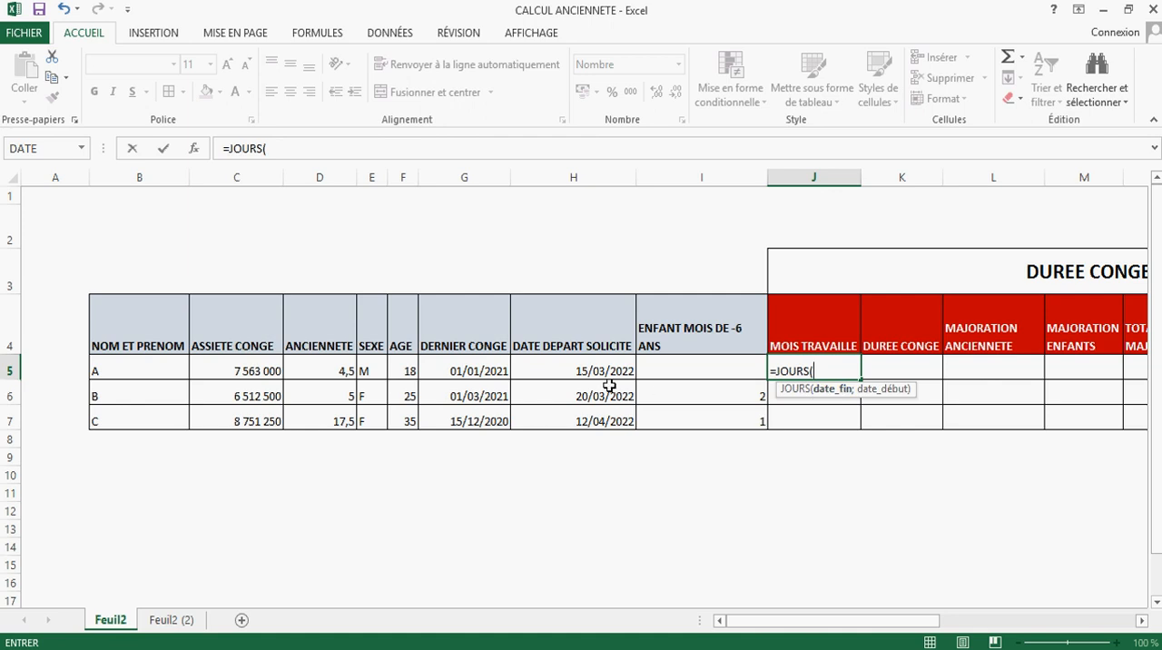
{"action": "left_click", "coordinate": [586, 369]}
{"action": "type", "text": ";"}
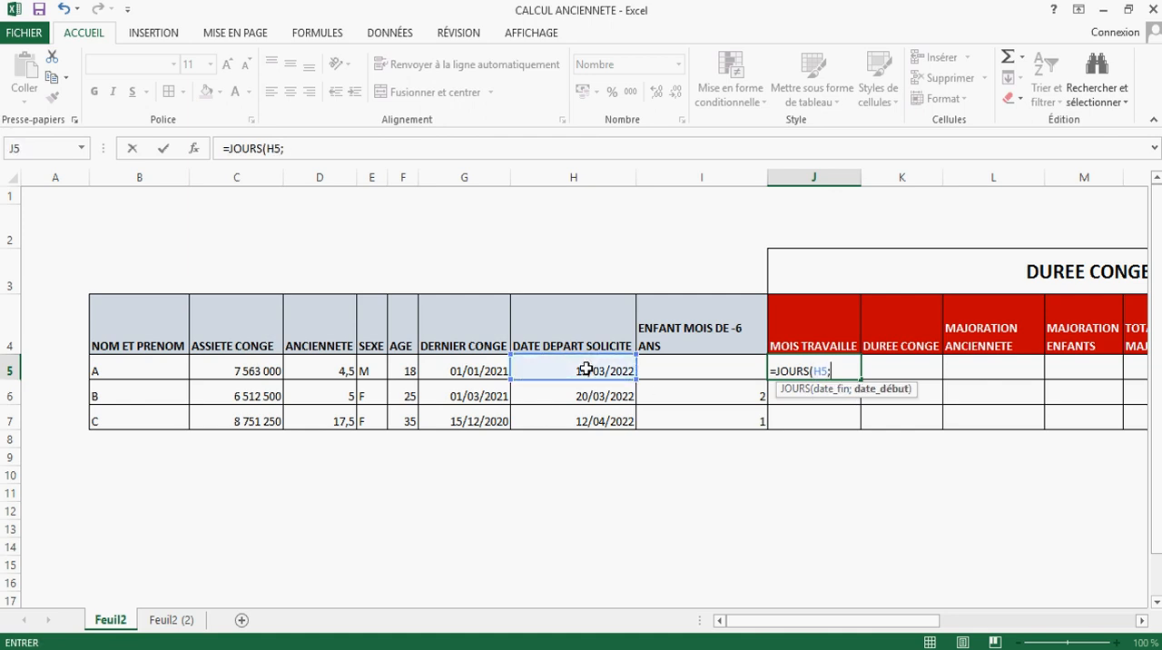
{"action": "left_click", "coordinate": [449, 367]}
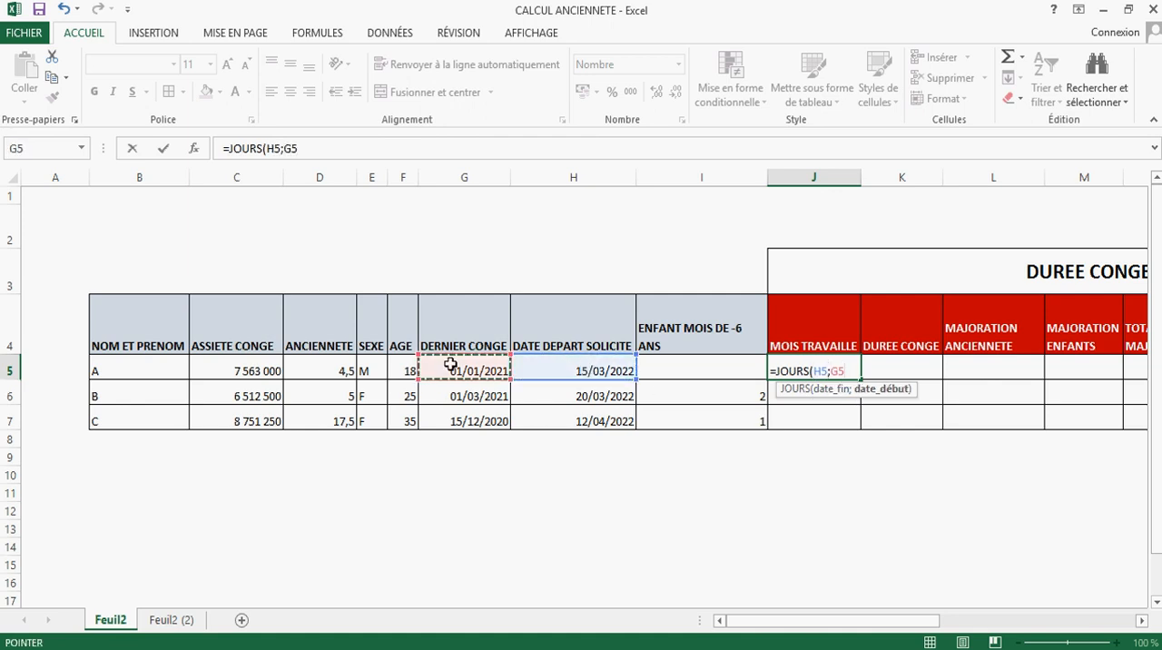
{"action": "type", "text": ")"}
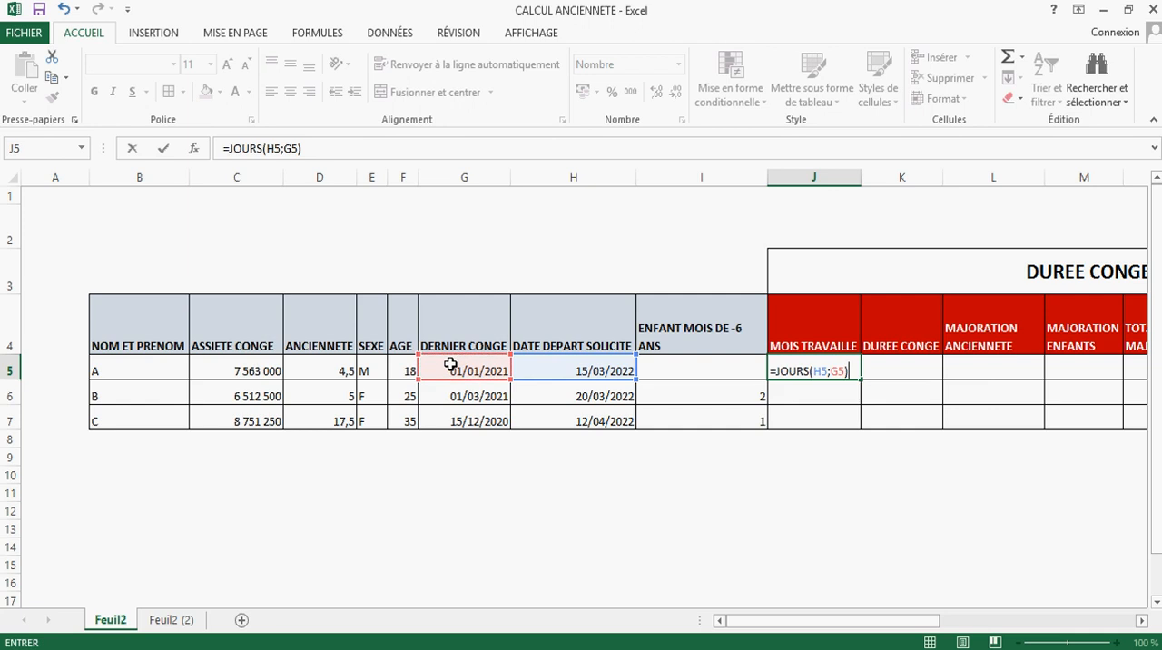
{"action": "key", "text": "Return"}
Step: Divide employee A's day count in the MOIS TRAVAILLE formula by 365 to convert it to years
{"action": "left_click", "coordinate": [843, 374]}
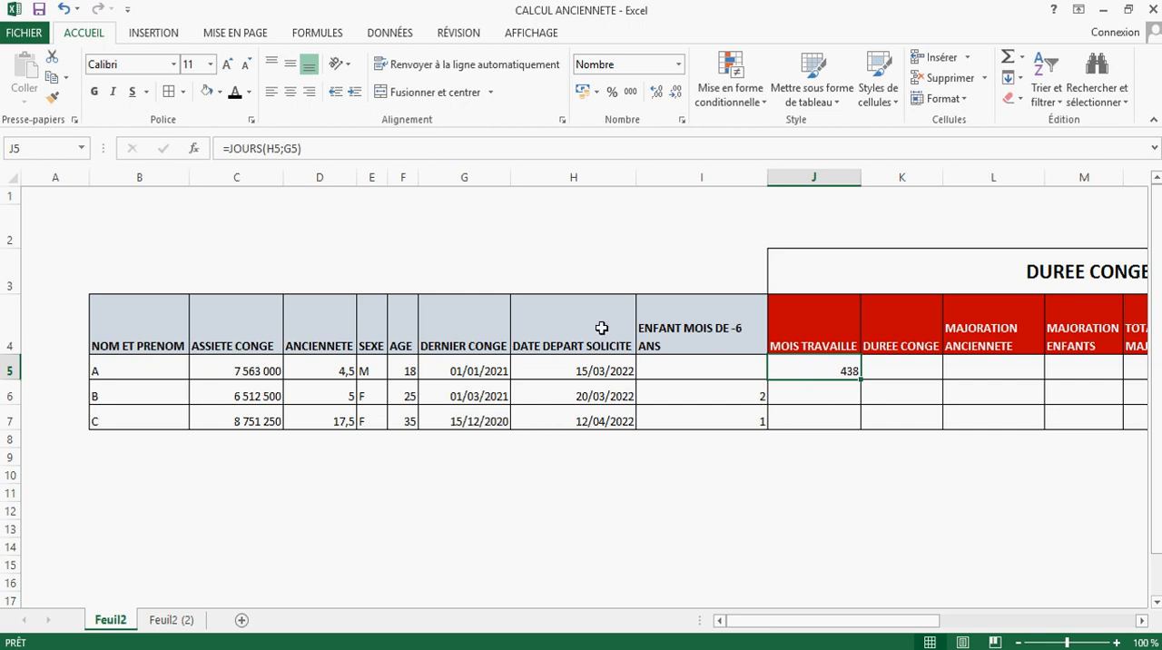
{"action": "left_click", "coordinate": [344, 149]}
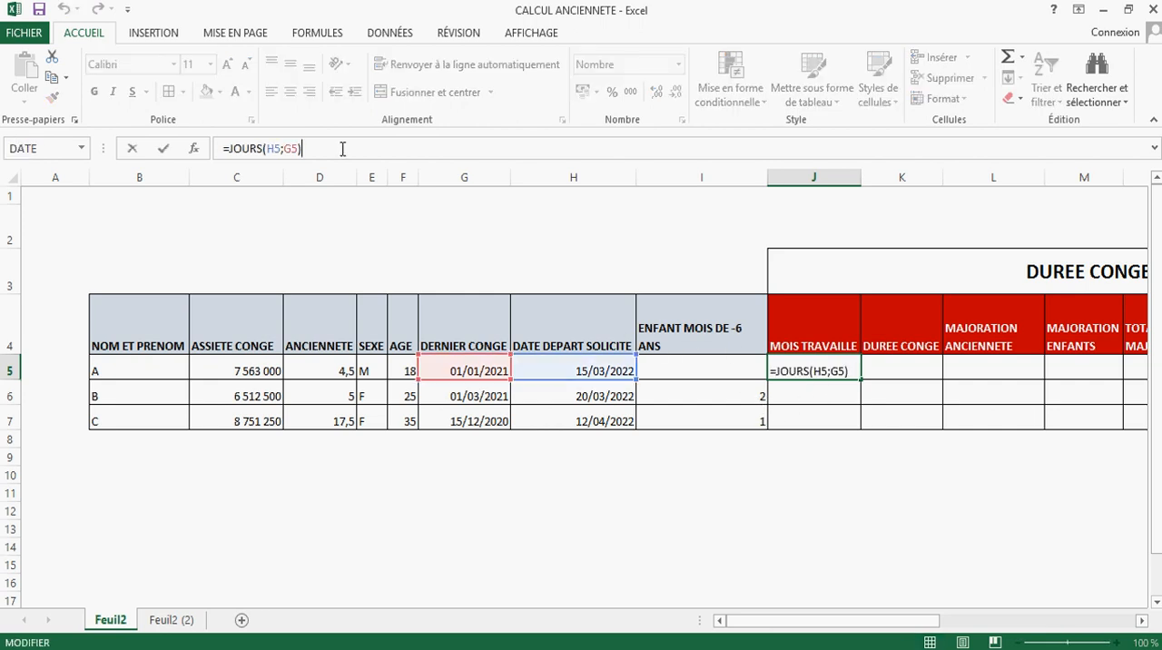
{"action": "type", "text": "/365"}
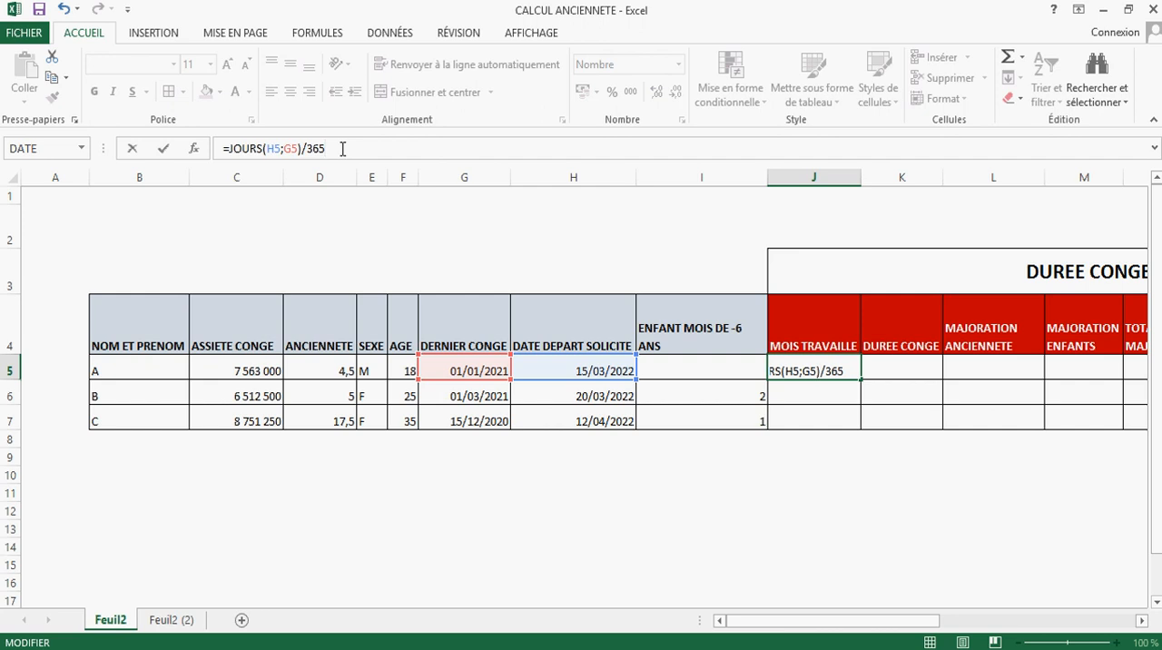
{"action": "key", "text": "Return"}
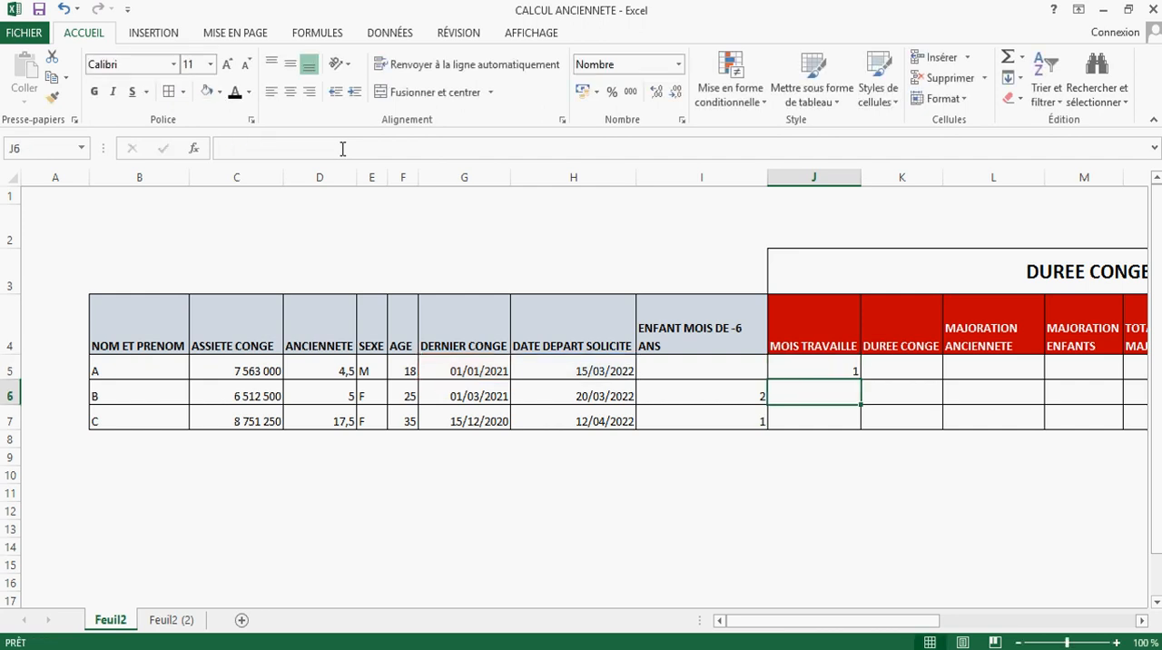
Step: Format employee A's MOIS TRAVAILLE cell as a number with 2 decimal places
{"action": "left_click", "coordinate": [815, 368]}
{"action": "right_click", "coordinate": [817, 372]}
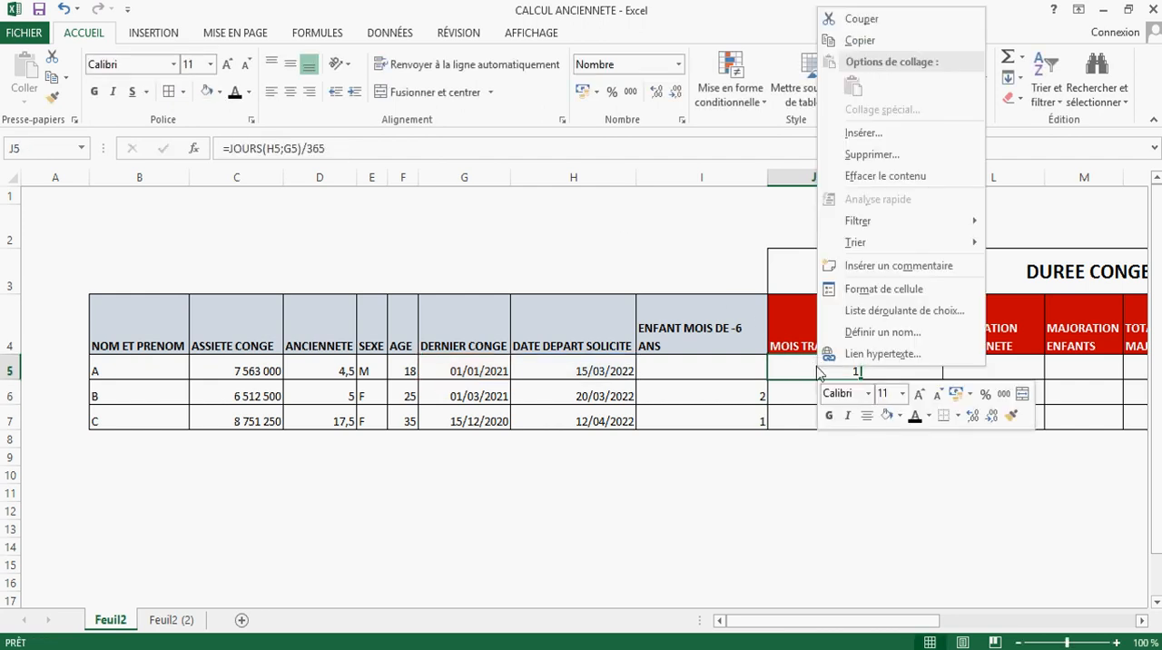
{"action": "left_click", "coordinate": [814, 368]}
{"action": "right_click", "coordinate": [812, 369]}
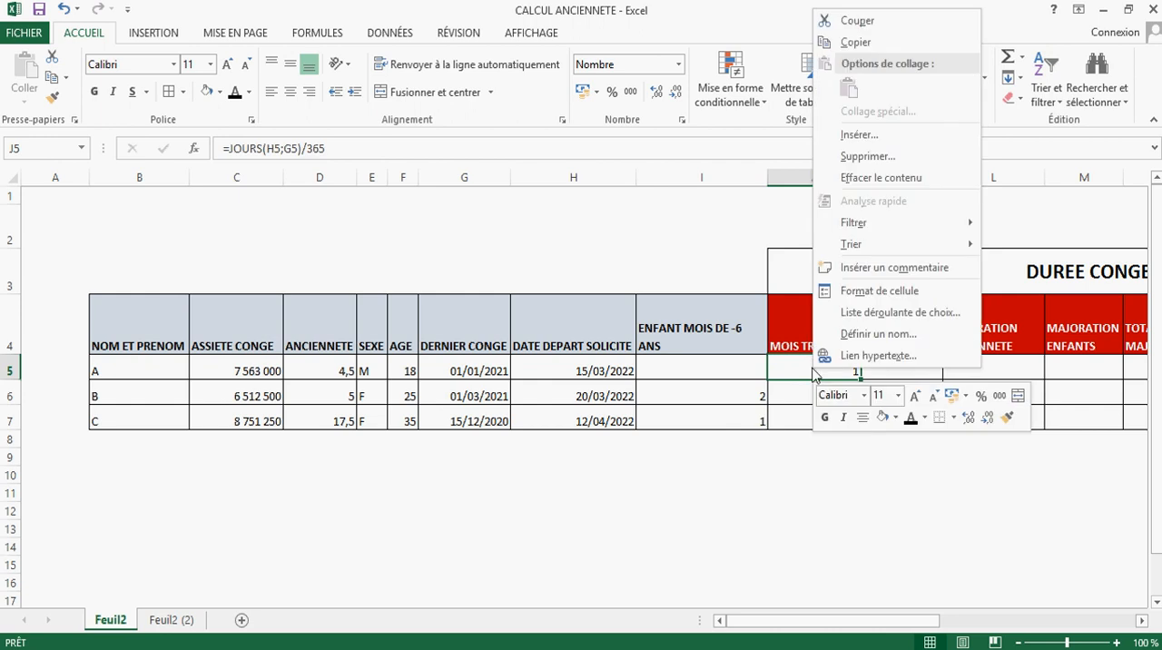
{"action": "left_click", "coordinate": [870, 288]}
{"action": "left_click", "coordinate": [905, 187]}
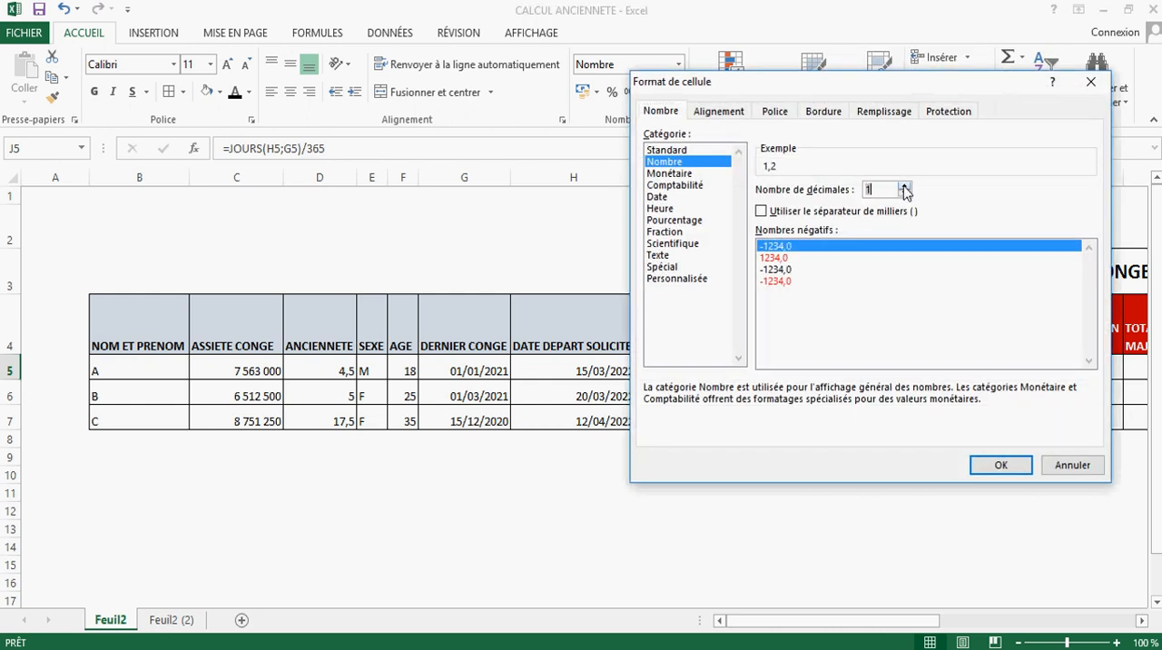
{"action": "left_click", "coordinate": [905, 187]}
{"action": "left_click", "coordinate": [999, 466]}
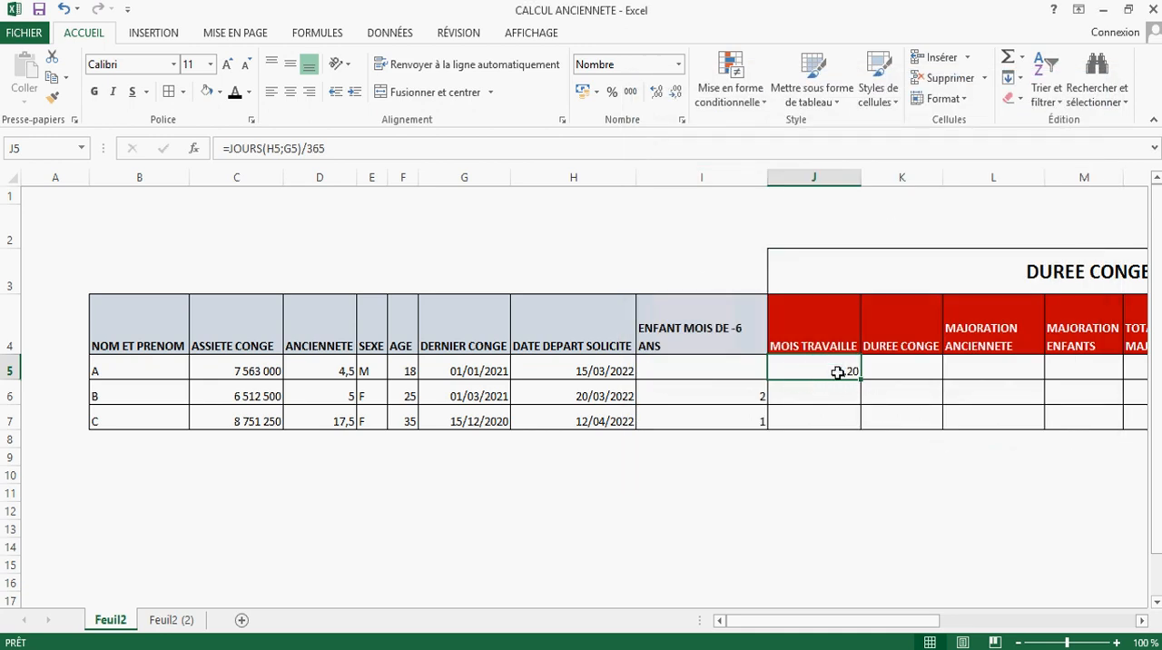
Step: Extend employee A's MOIS TRAVAILLE formula with *12 to convert the years to months
{"action": "left_click", "coordinate": [828, 336]}
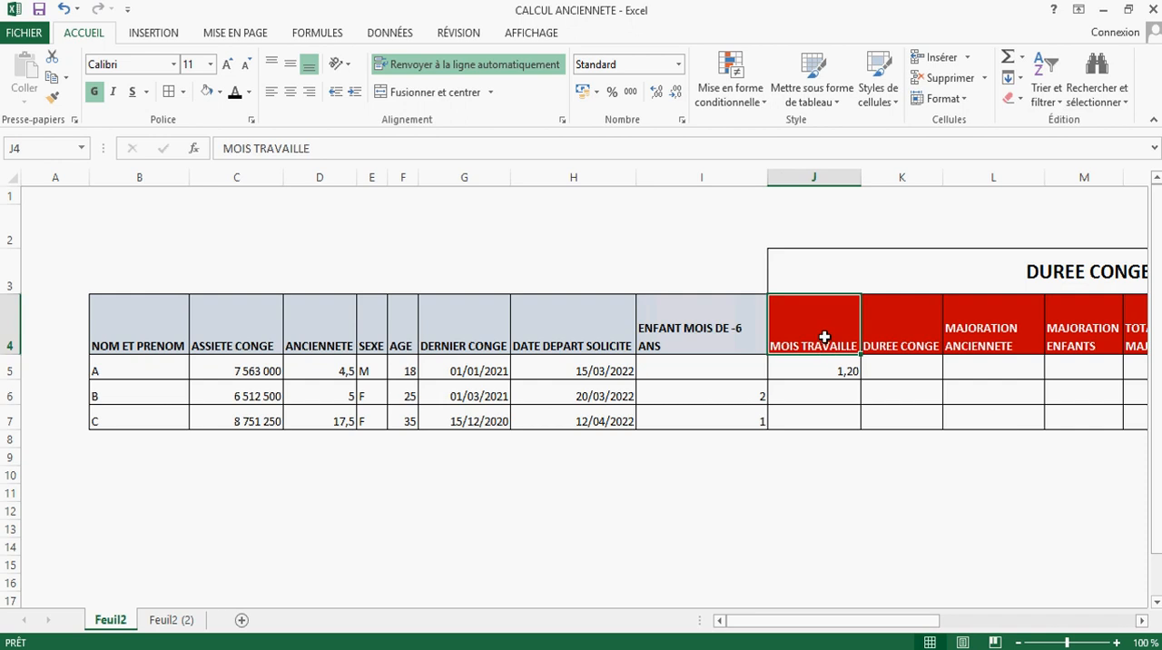
{"action": "left_click", "coordinate": [836, 361]}
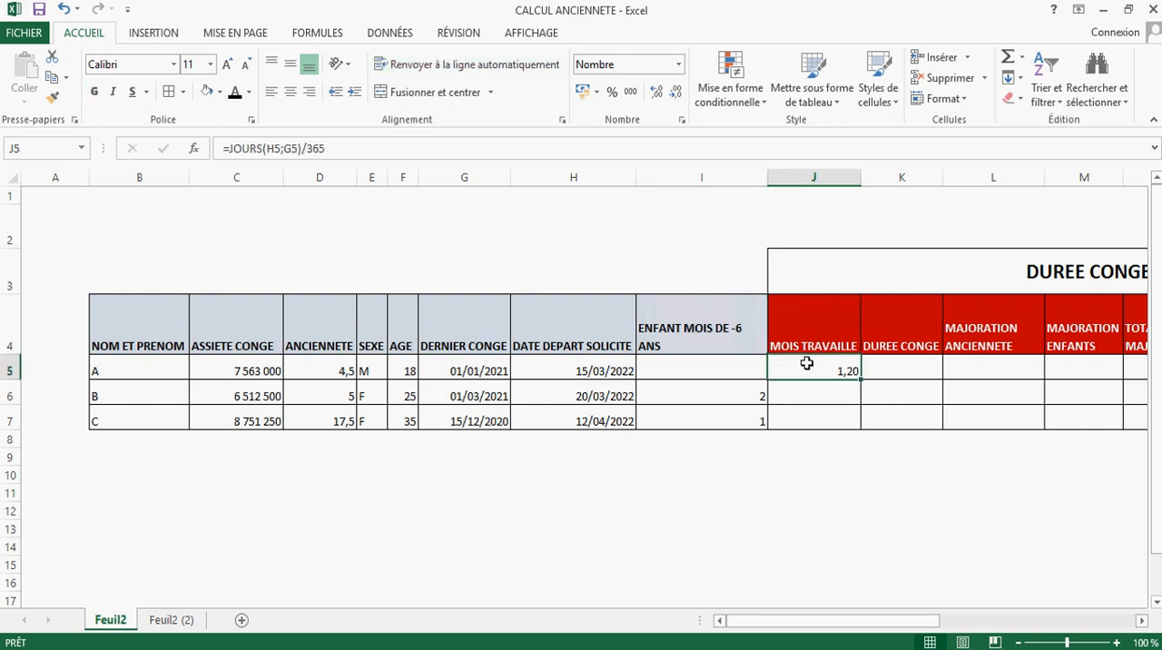
{"action": "left_click", "coordinate": [366, 151]}
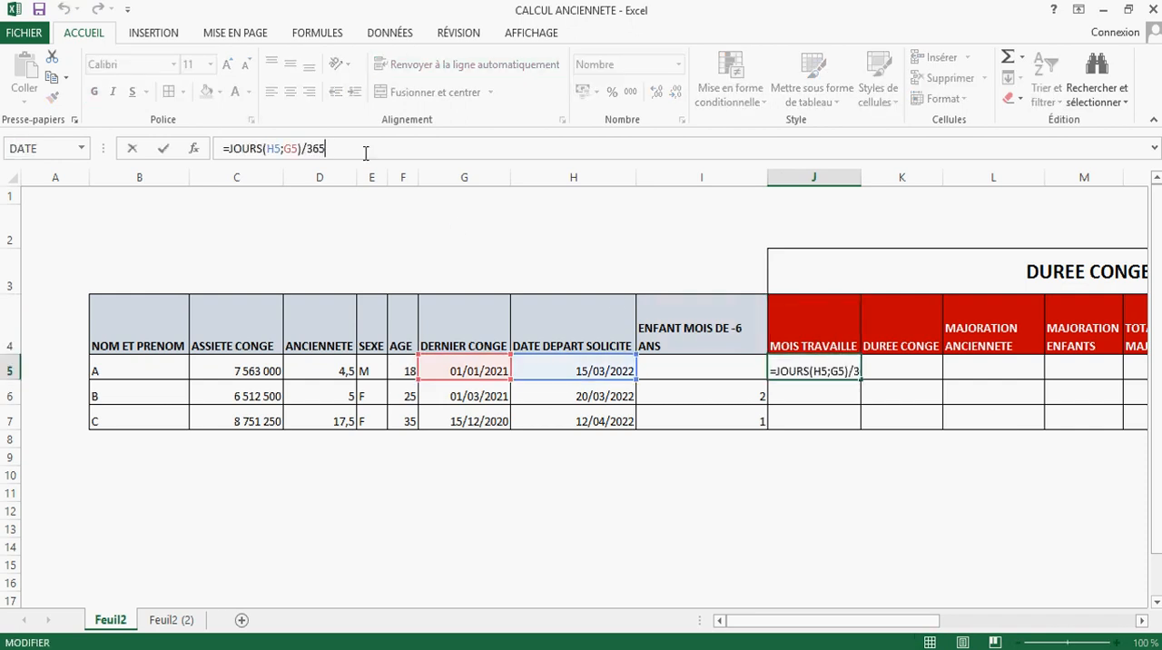
{"action": "type", "text": "*"}
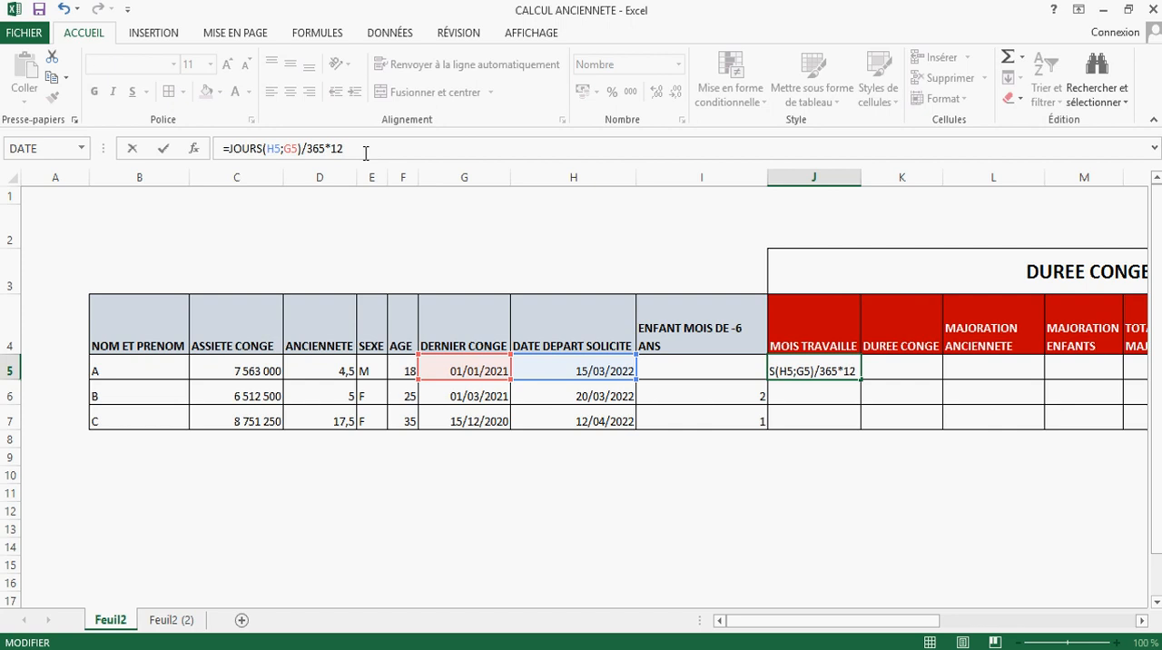
{"action": "key", "text": "Return"}
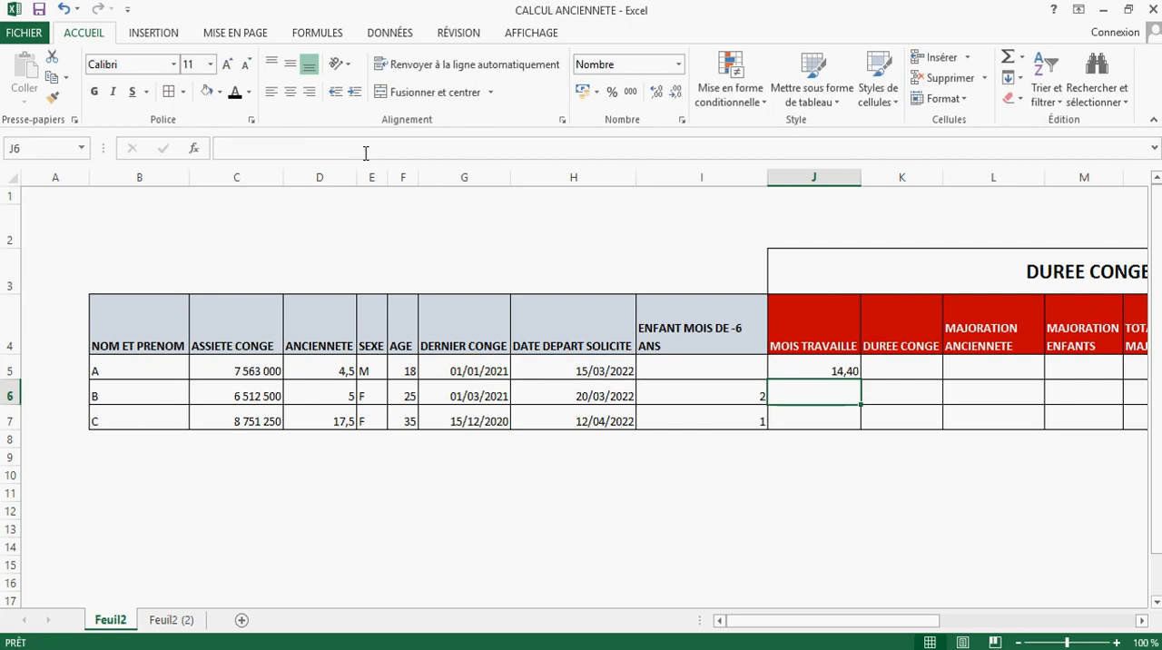
Step: Round employee A's months up to a whole number with =ARRONDI.SUP(JOURS(H5;G5)/365*12;0)
{"action": "left_click", "coordinate": [833, 364]}
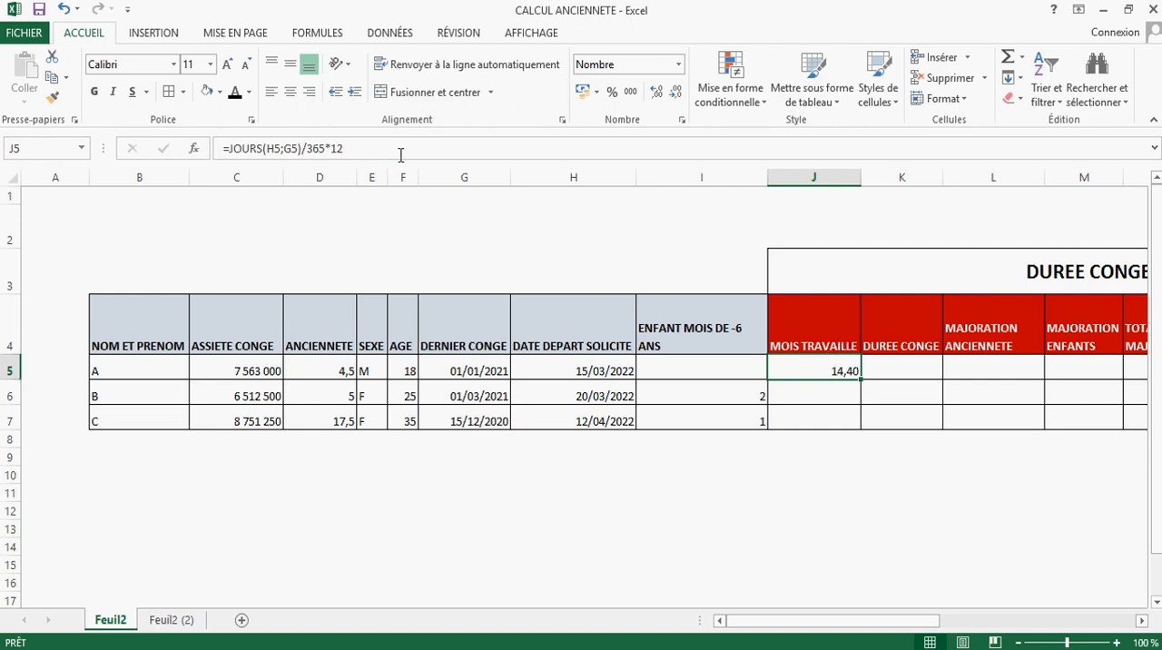
{"action": "left_click_drag", "start_coordinate": [401, 151], "coordinate": [230, 148]}
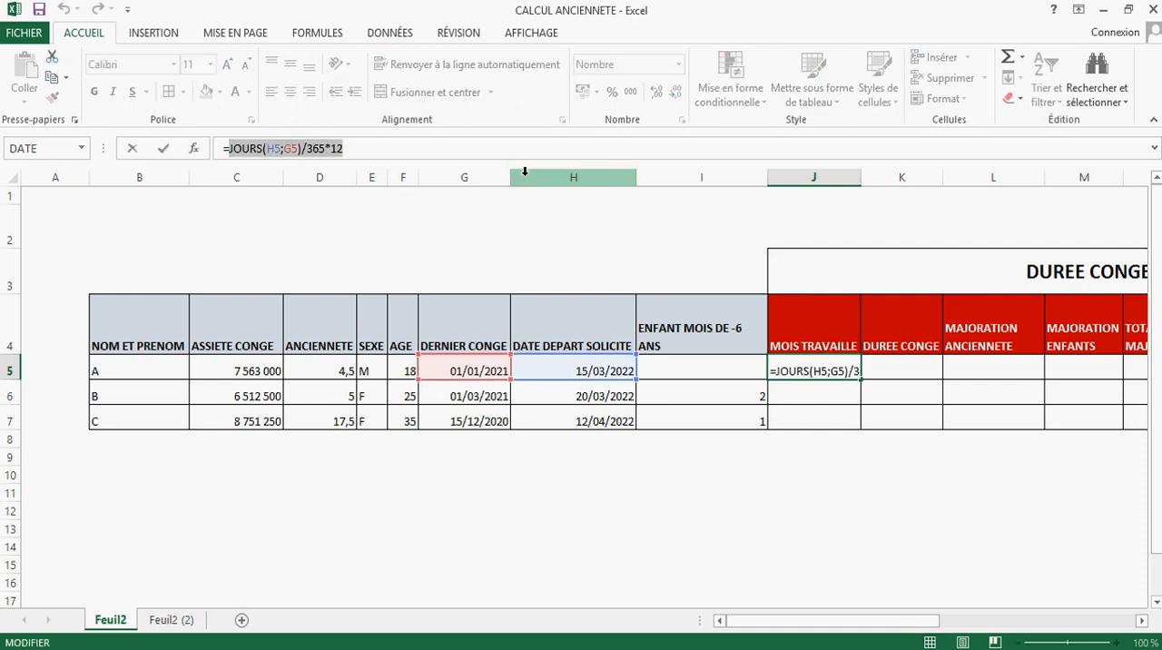
{"action": "key", "text": "BackSpace"}
{"action": "type", "text": "arr"}
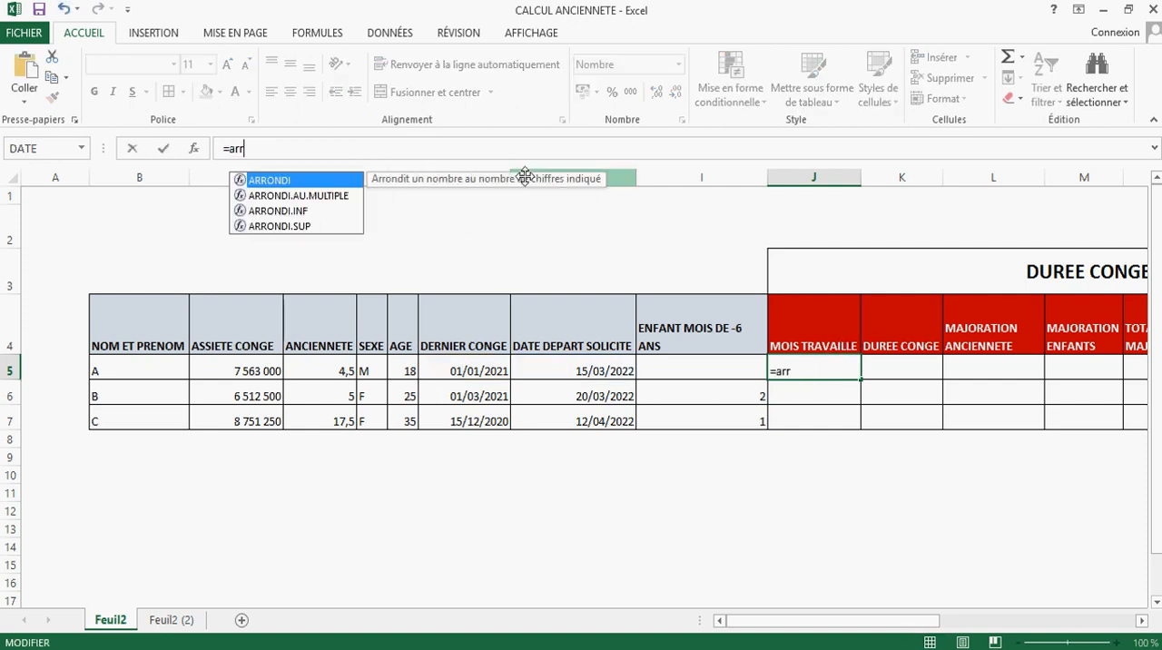
{"action": "double_click", "coordinate": [307, 226]}
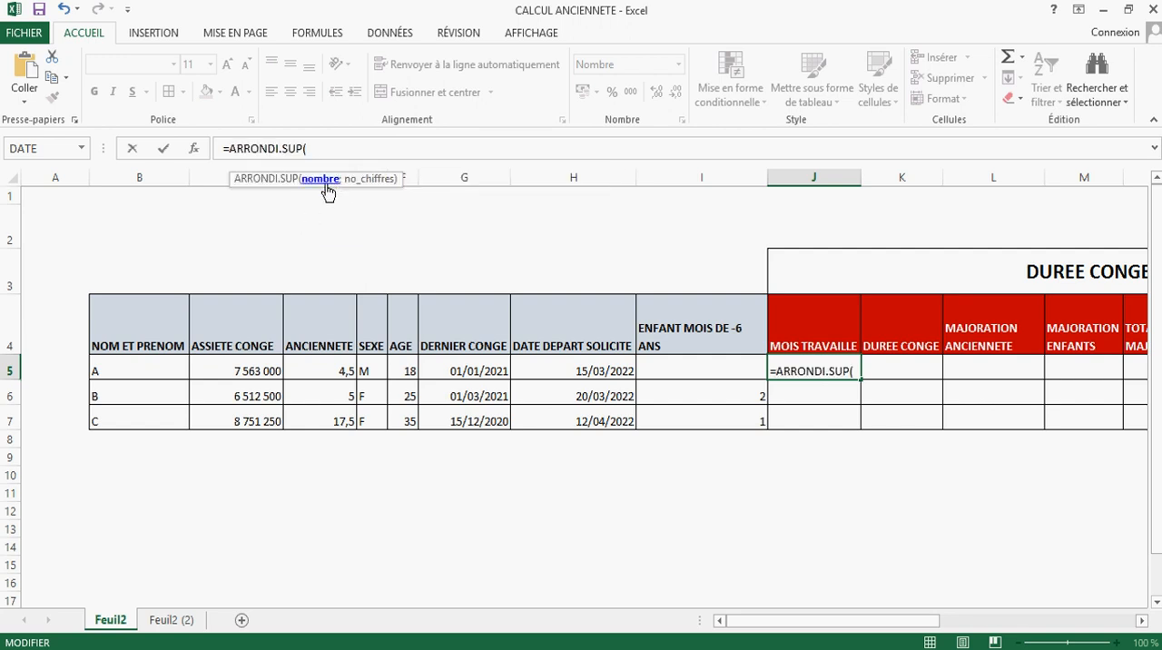
{"action": "type", "text": "JOURS(H5;G5)/365*12"}
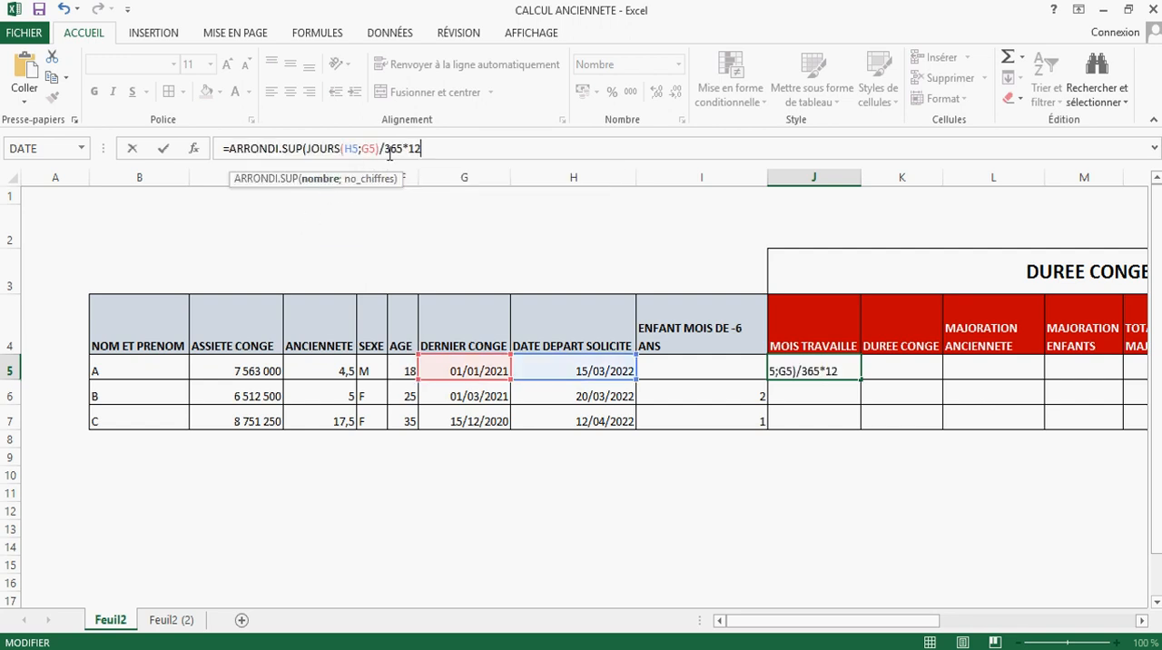
{"action": "type", "text": ";"}
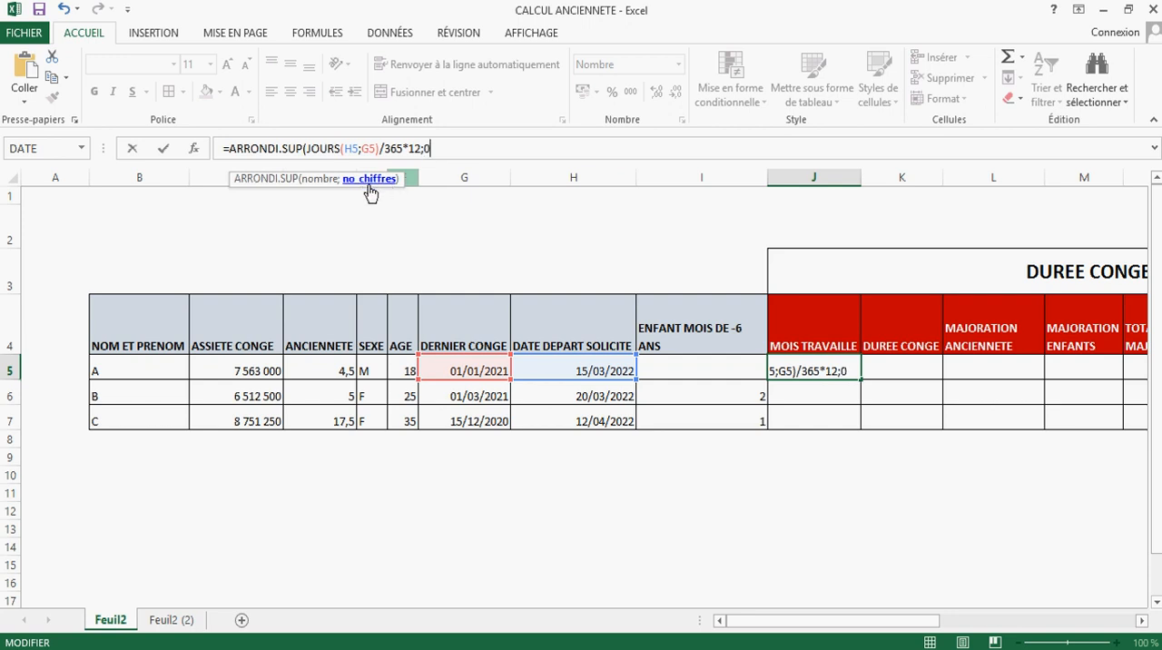
{"action": "type", "text": "0)"}
{"action": "key", "text": "Return"}
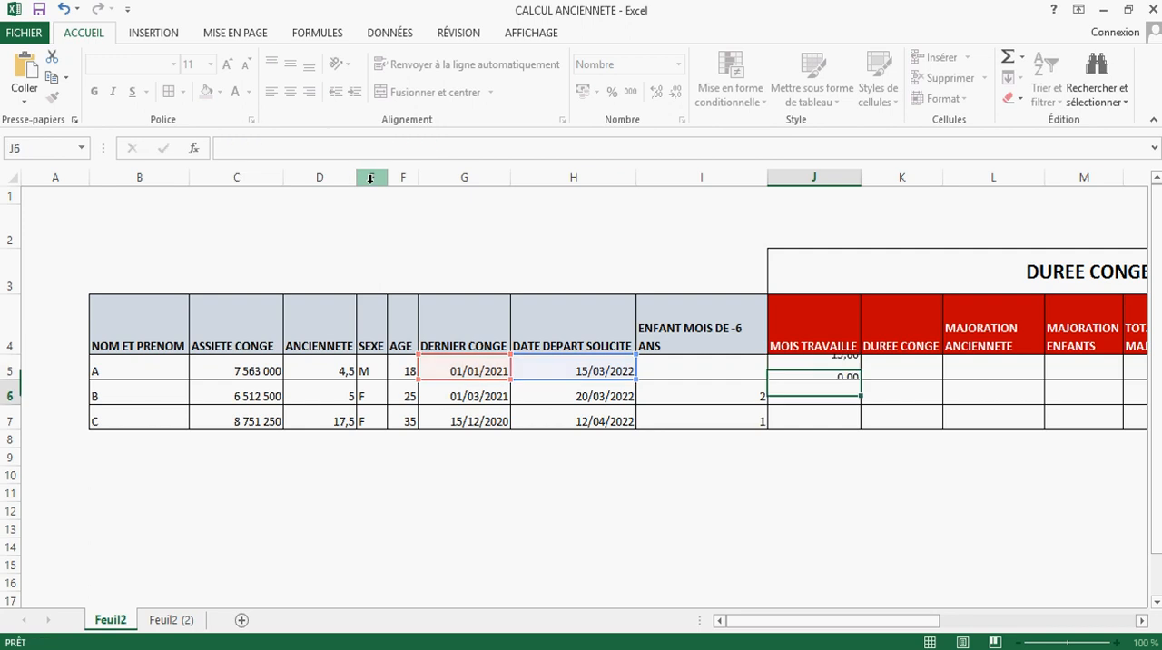
Step: Copy the rounded MOIS TRAVAILLE formula from J5 down to J7 for employees B and C
{"action": "left_click", "coordinate": [836, 370]}
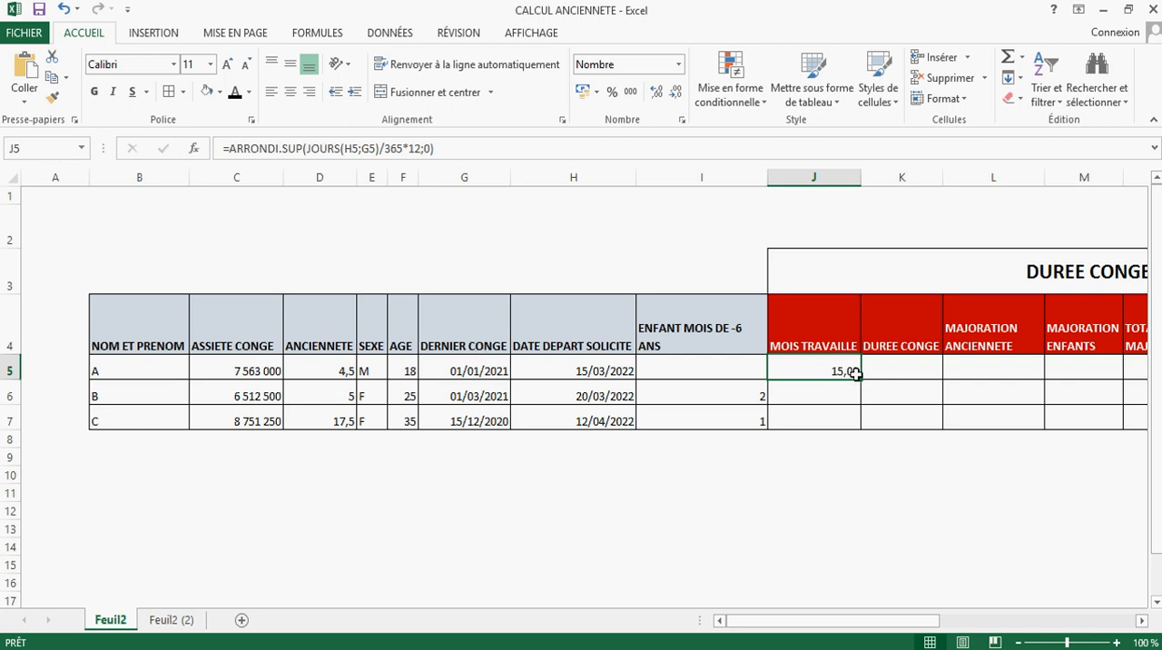
{"action": "left_click_drag", "start_coordinate": [861, 383], "coordinate": [856, 432]}
{"action": "left_click", "coordinate": [845, 418]}
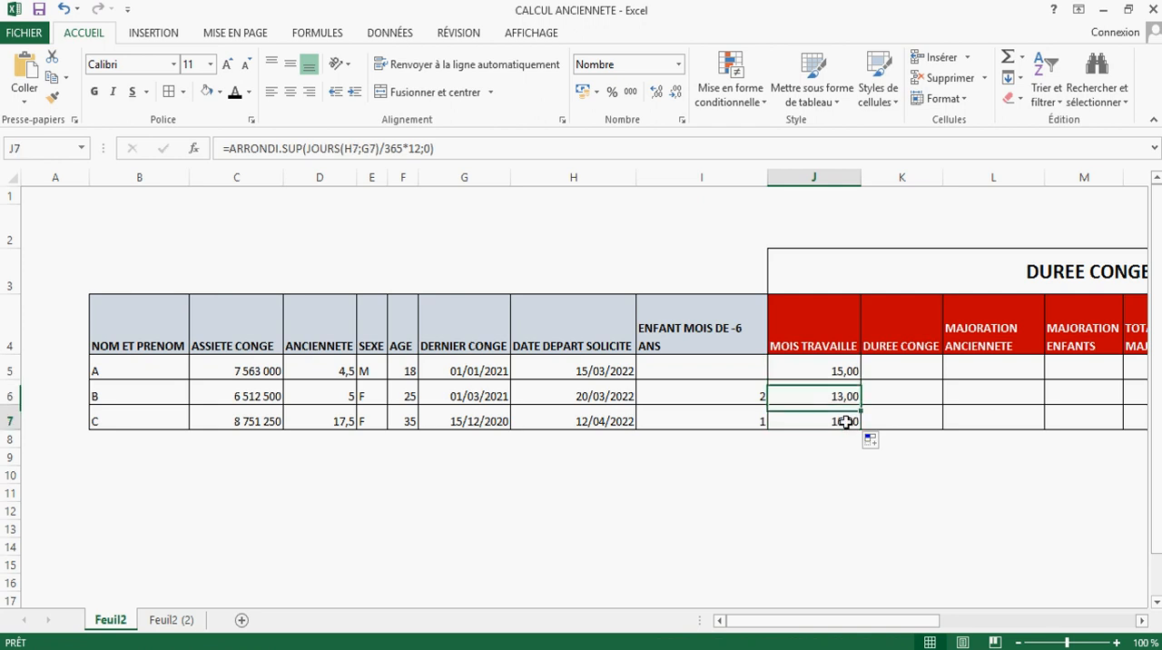
Step: Format the MOIS TRAVAILLE cells J5:J7 as numbers with 0 decimal places
{"action": "left_click_drag", "start_coordinate": [842, 369], "coordinate": [843, 421]}
{"action": "right_click", "coordinate": [843, 422]}
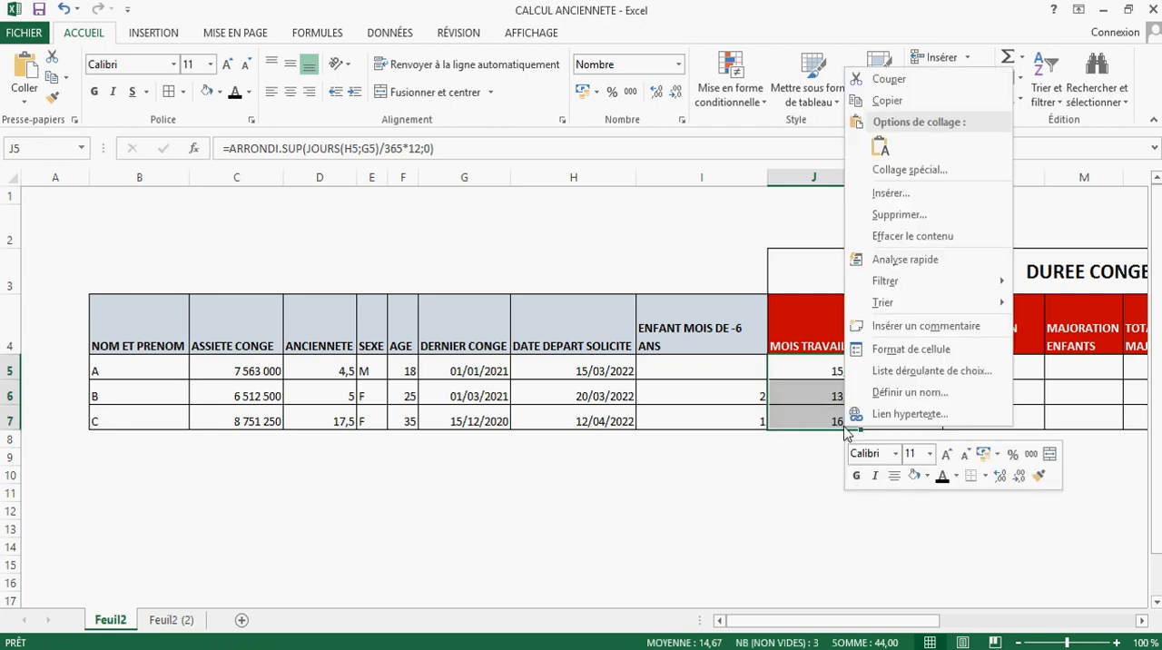
{"action": "left_click", "coordinate": [881, 348]}
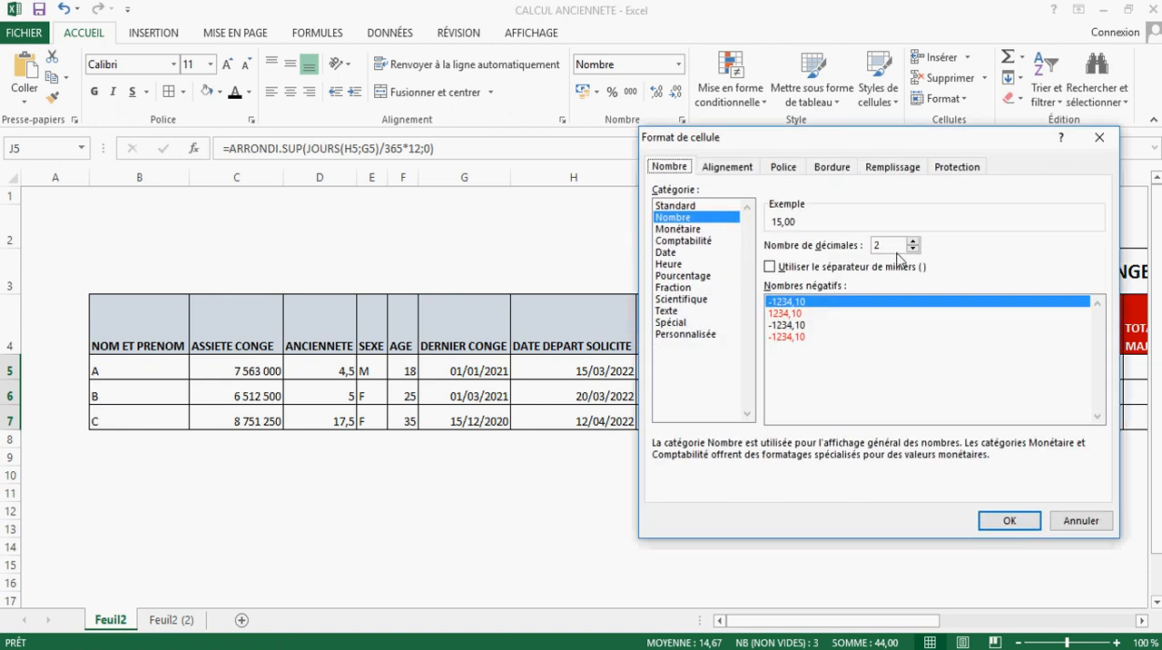
{"action": "left_click", "coordinate": [912, 249]}
{"action": "left_click", "coordinate": [912, 249]}
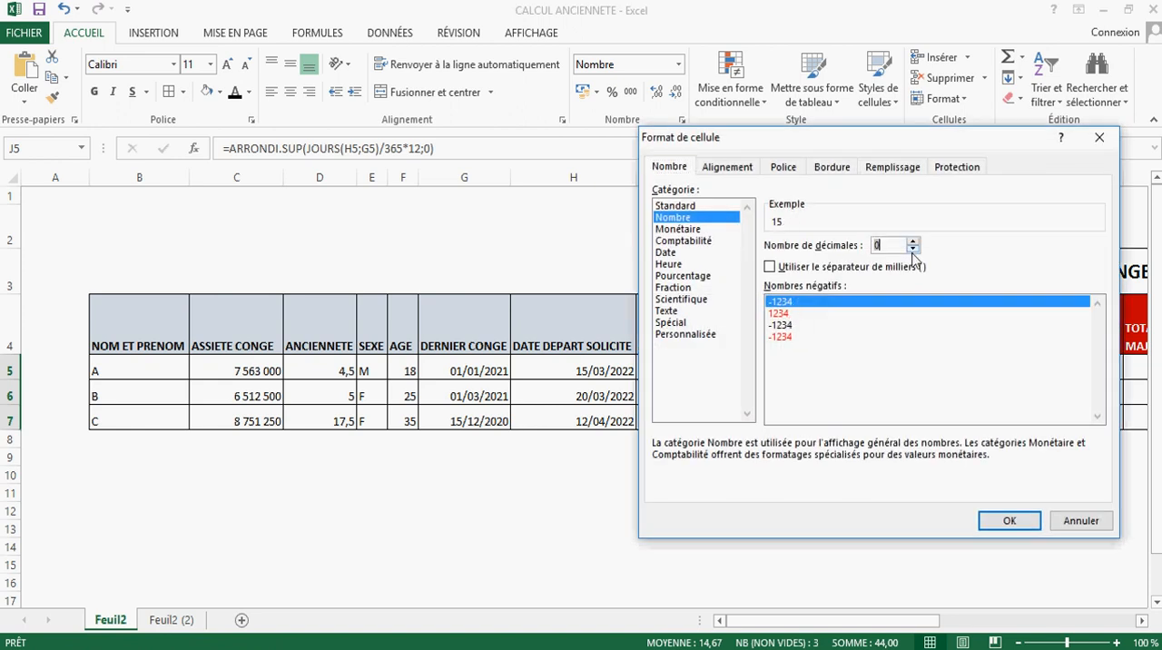
{"action": "left_click", "coordinate": [1008, 520]}
{"action": "left_click", "coordinate": [821, 366]}
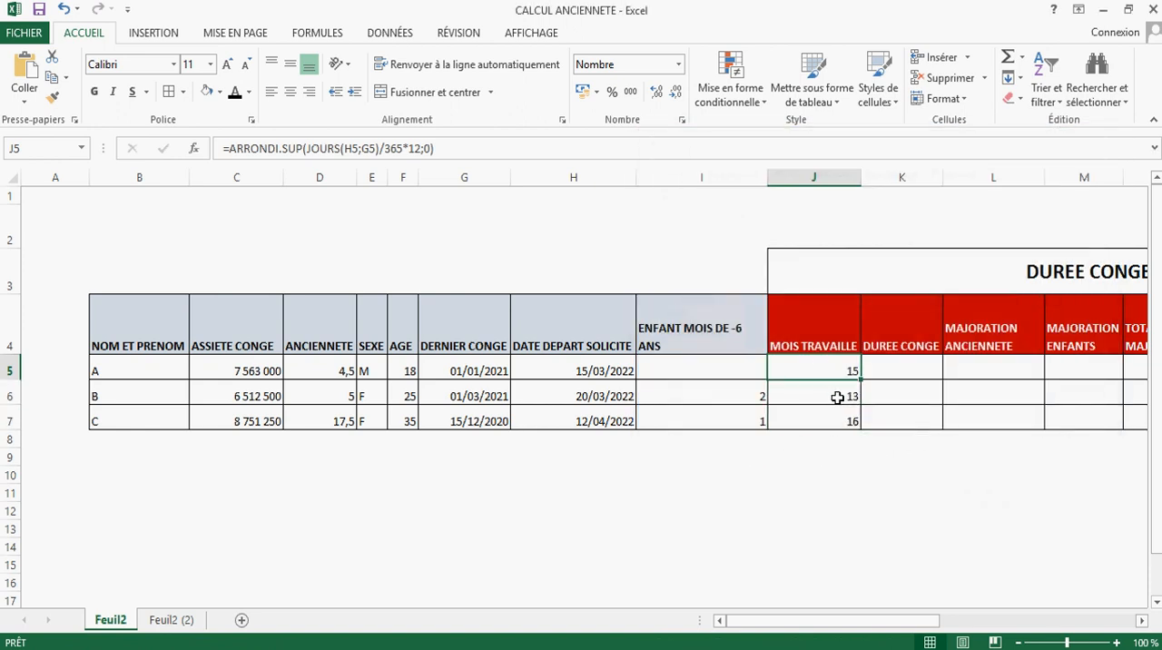
Step: Consult the DUREE PRINCIPAL section of the CALCUL ALLOCATIONS CONGES Word document for the leave days per month worked, then return to the Excel table
{"action": "left_click", "coordinate": [835, 397]}
{"action": "left_click", "coordinate": [854, 424]}
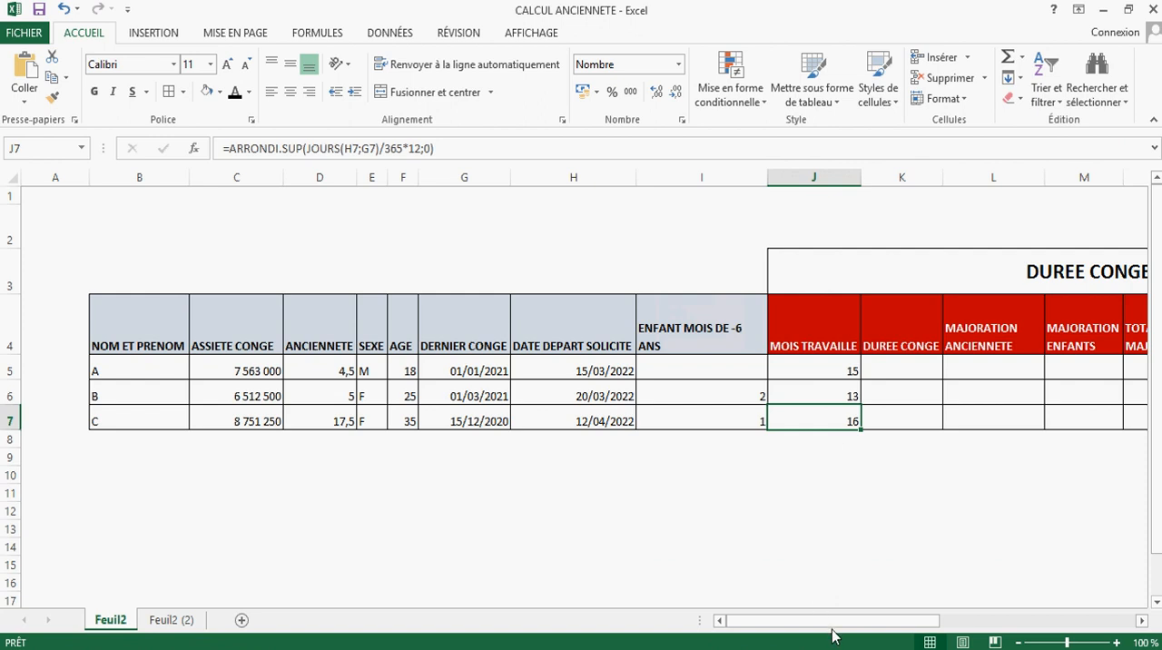
{"action": "left_click_drag", "start_coordinate": [833, 628], "coordinate": [885, 628]}
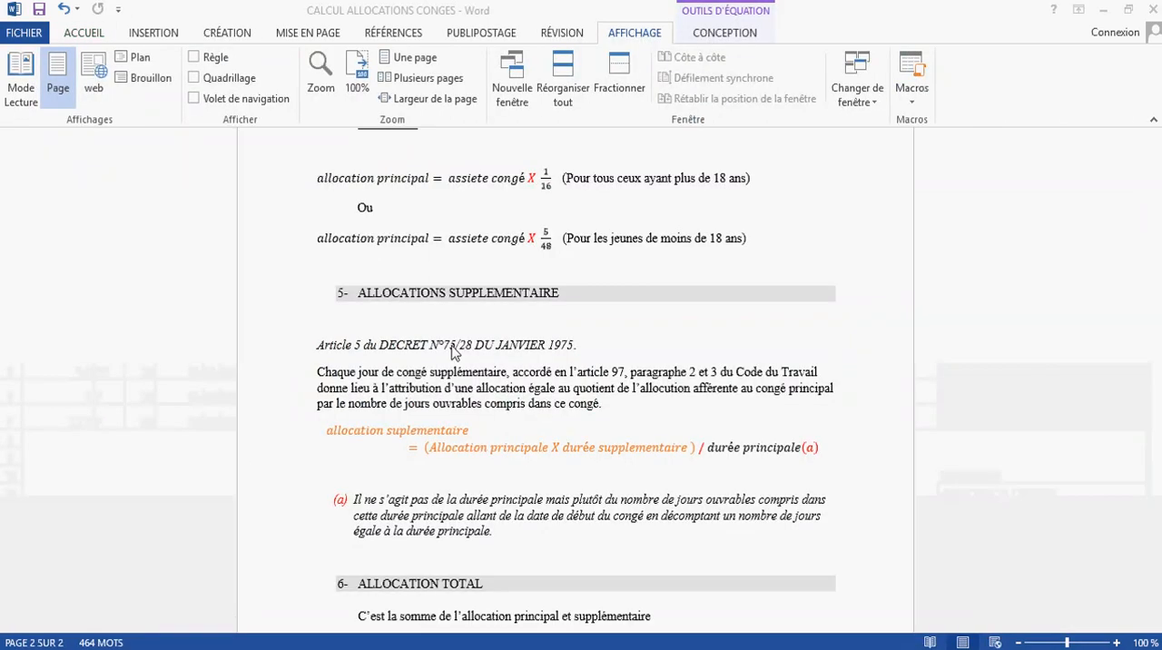
{"action": "scroll", "coordinate": [454, 352], "scroll_direction": "up", "scroll_amount": 15}
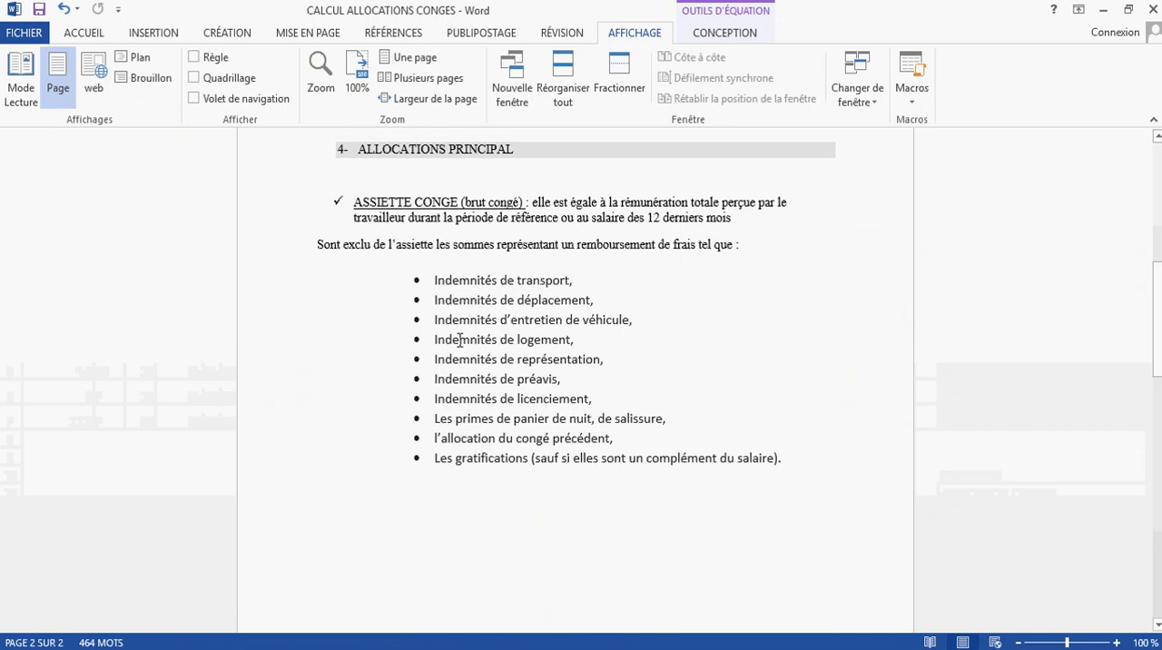
{"action": "mouse_move", "coordinate": [384, 325]}
{"action": "left_mouse_down"}
{"action": "mouse_move", "coordinate": [432, 332]}
{"action": "mouse_move", "coordinate": [397, 342]}
{"action": "left_mouse_up"}
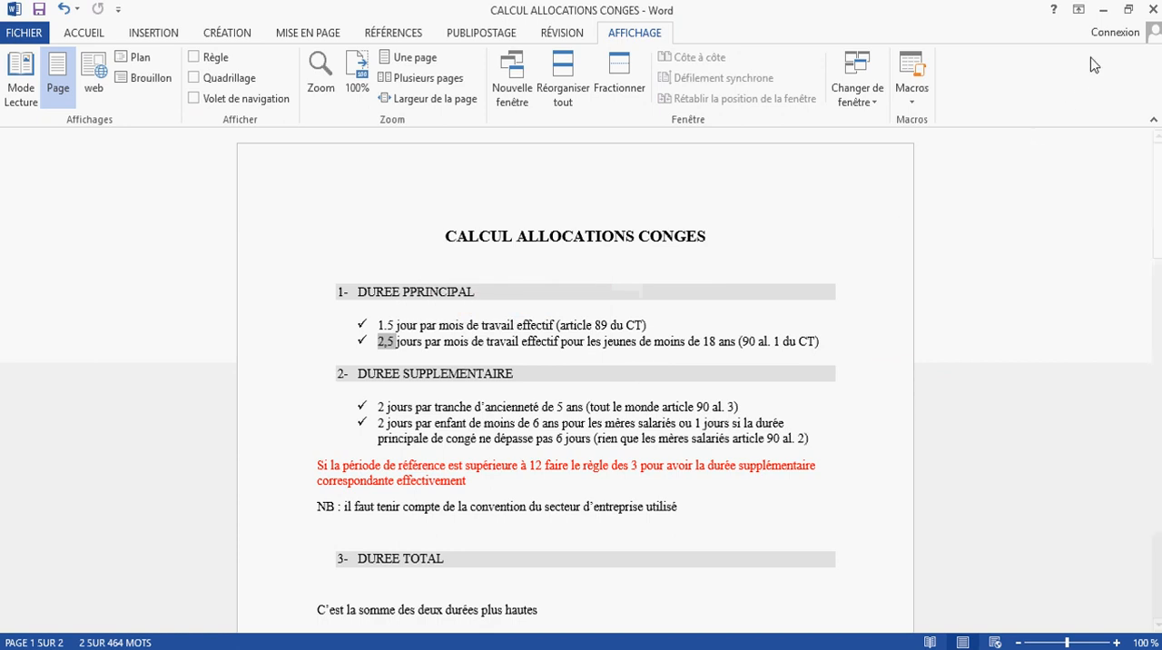
{"action": "left_click", "coordinate": [1103, 10]}
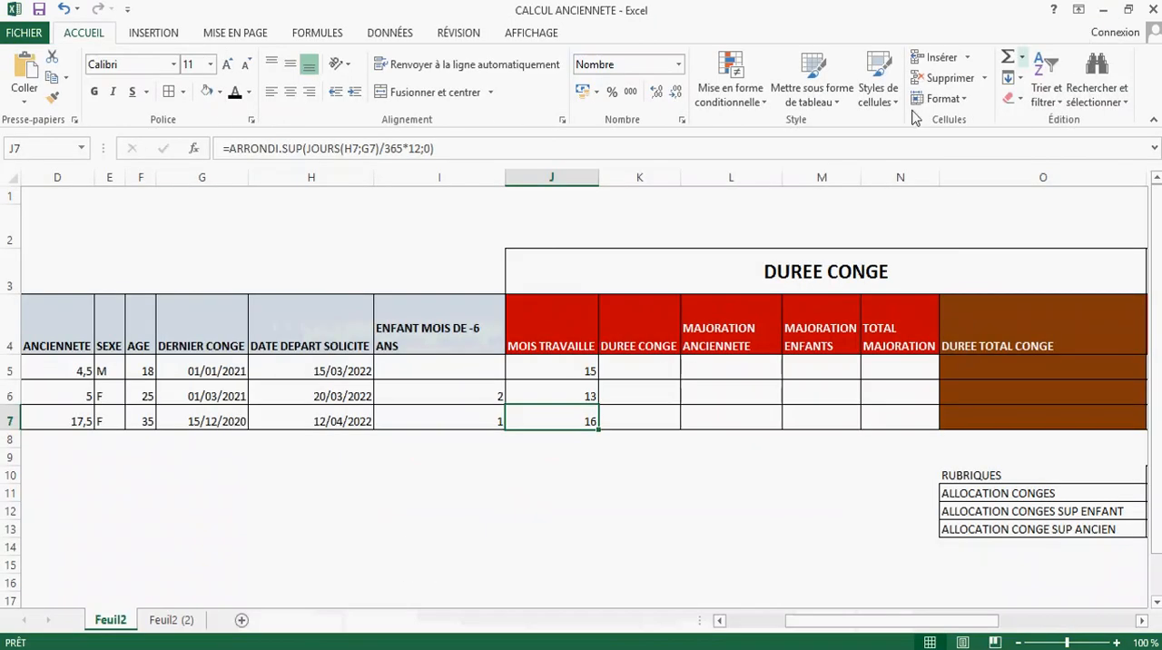
Step: Calculate employee A's DUREE CONGE in K5 with the formula =J5*2,5
{"action": "left_click", "coordinate": [621, 478]}
{"action": "left_click", "coordinate": [646, 369]}
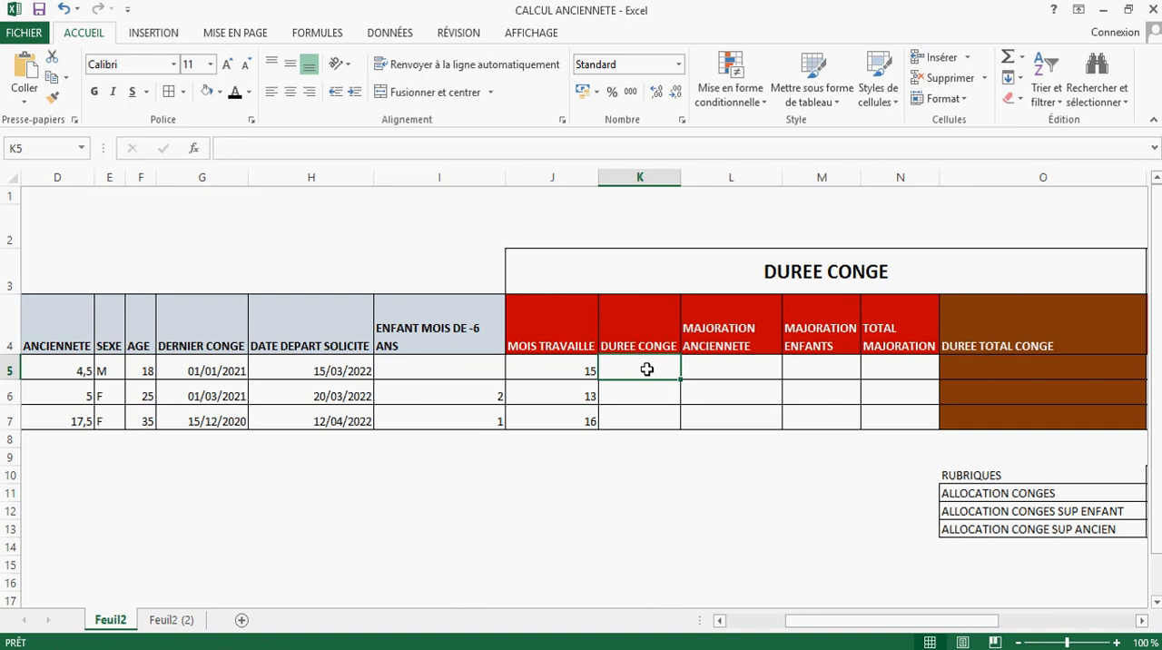
{"action": "type", "text": "="}
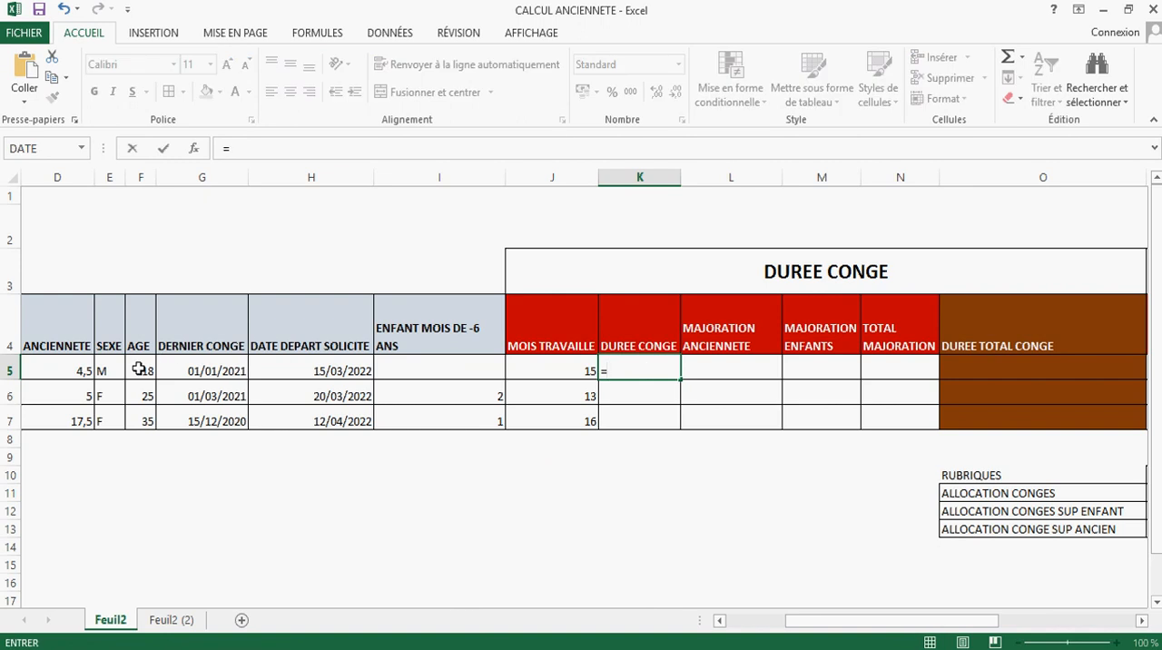
{"action": "left_click", "coordinate": [570, 371]}
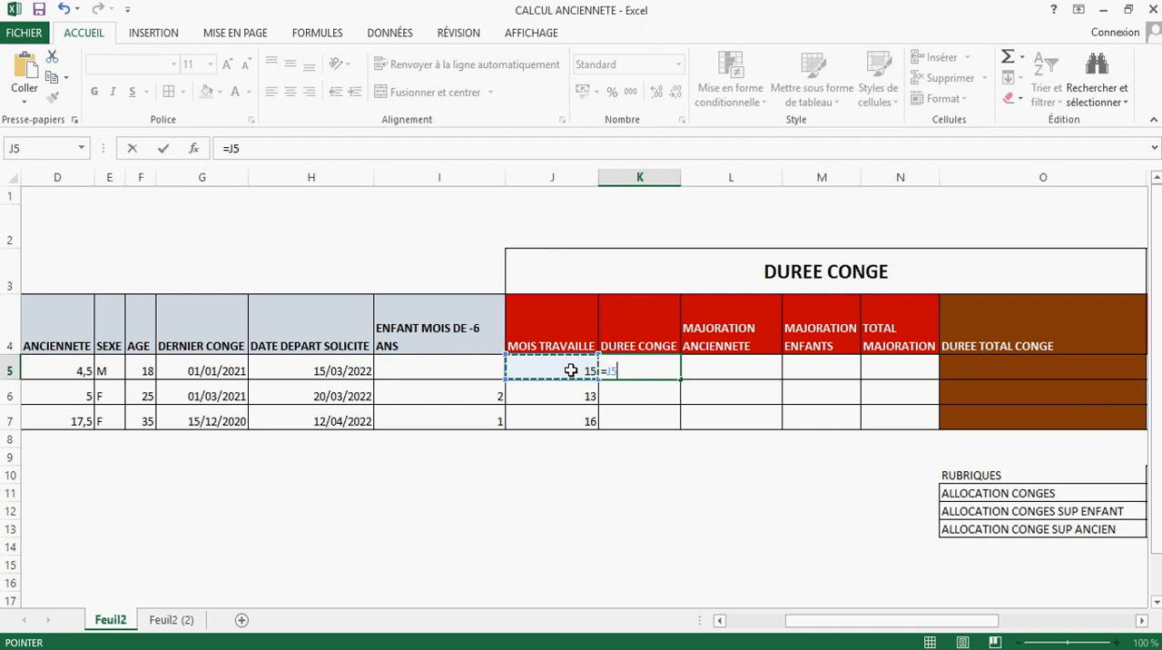
{"action": "type", "text": "*"}
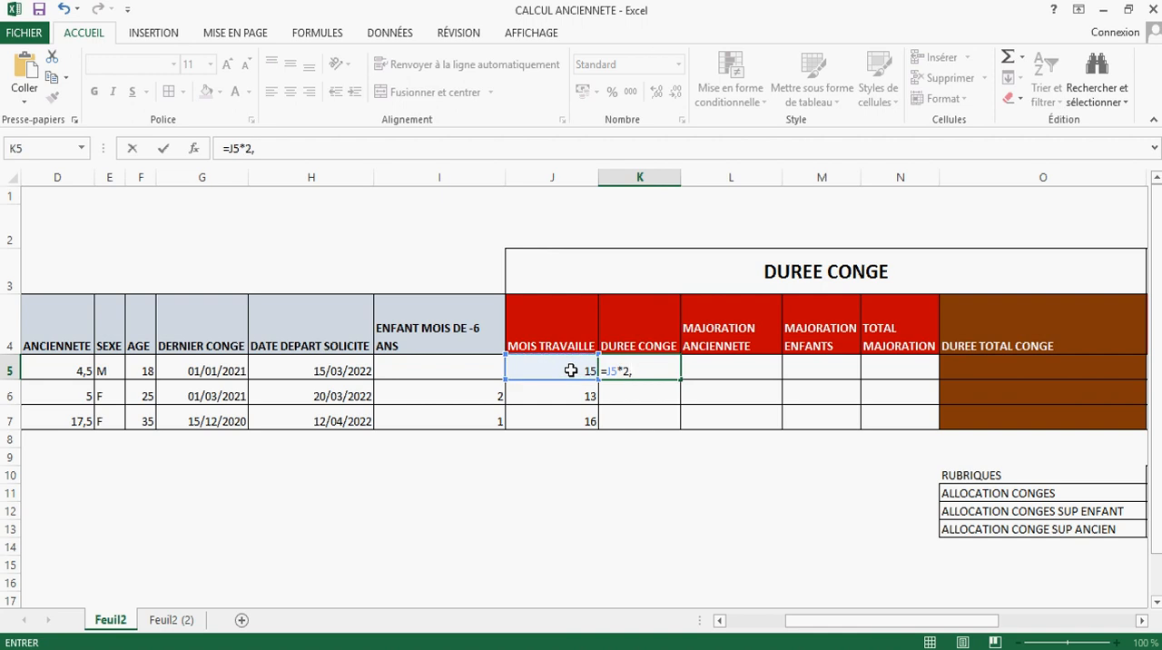
{"action": "key", "text": "Return"}
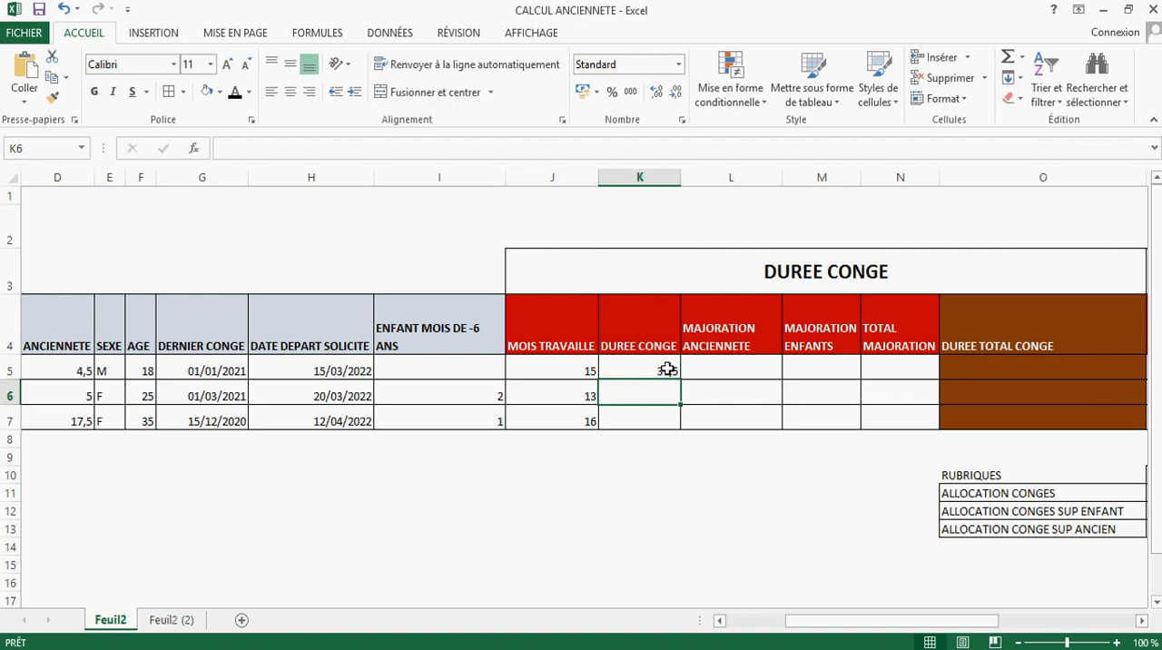
Step: Calculate employee B's DUREE CONGE in K6 with the formula =J6*1,5
{"action": "left_click", "coordinate": [141, 395]}
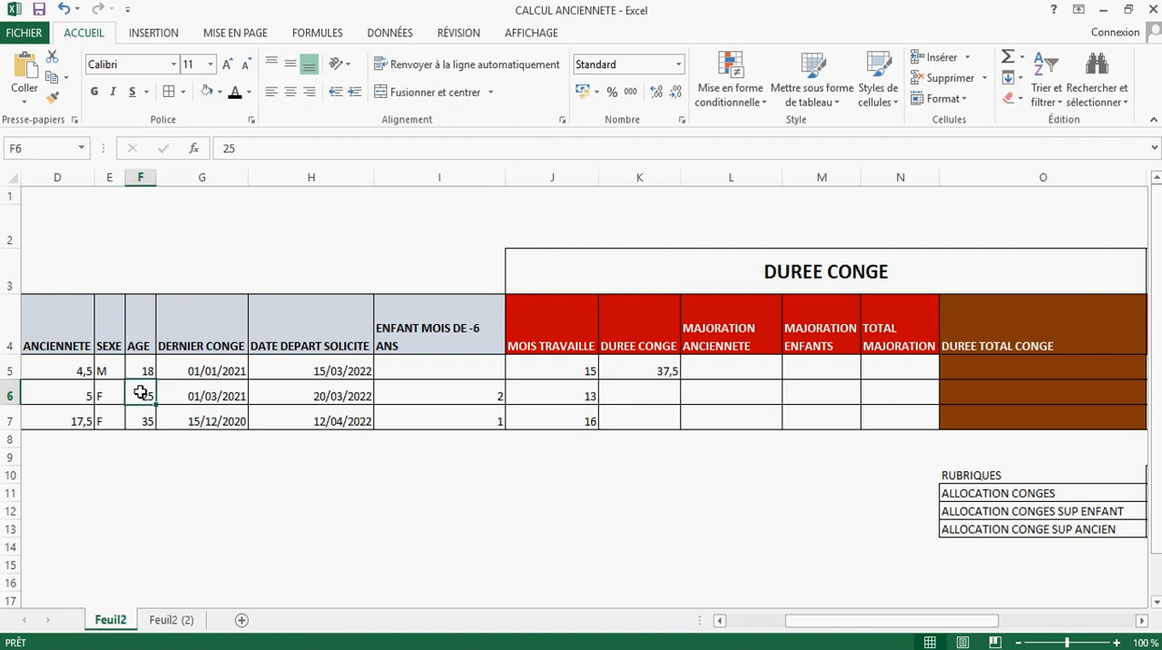
{"action": "left_click", "coordinate": [672, 392]}
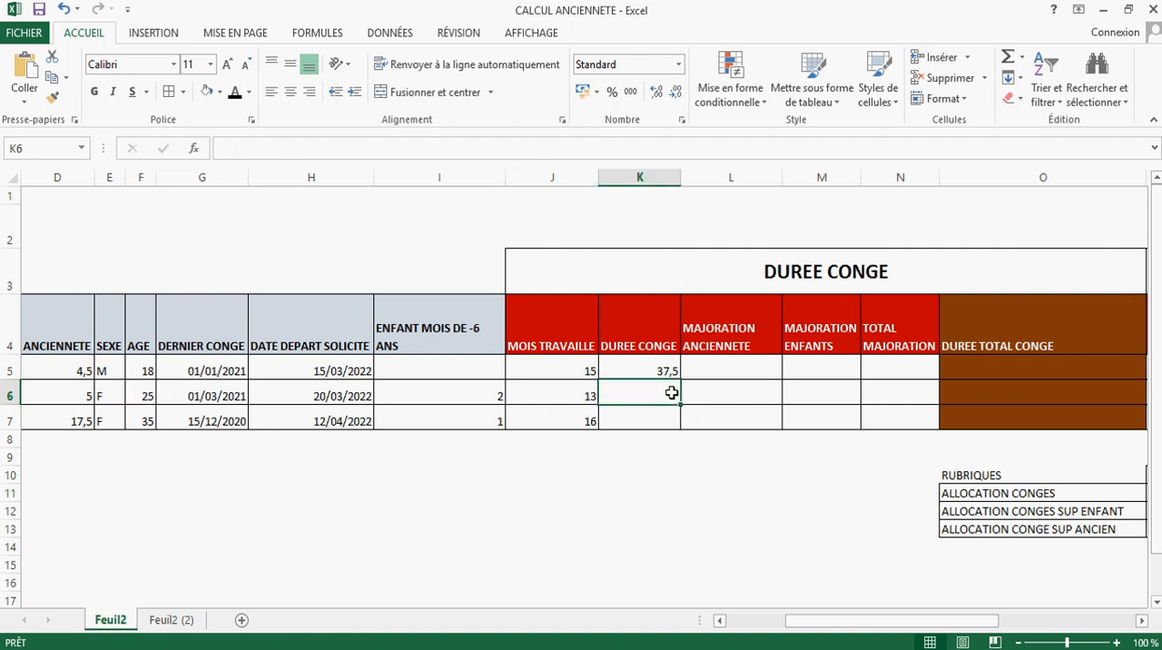
{"action": "left_click", "coordinate": [554, 398]}
{"action": "left_click", "coordinate": [644, 395]}
{"action": "type", "text": "="}
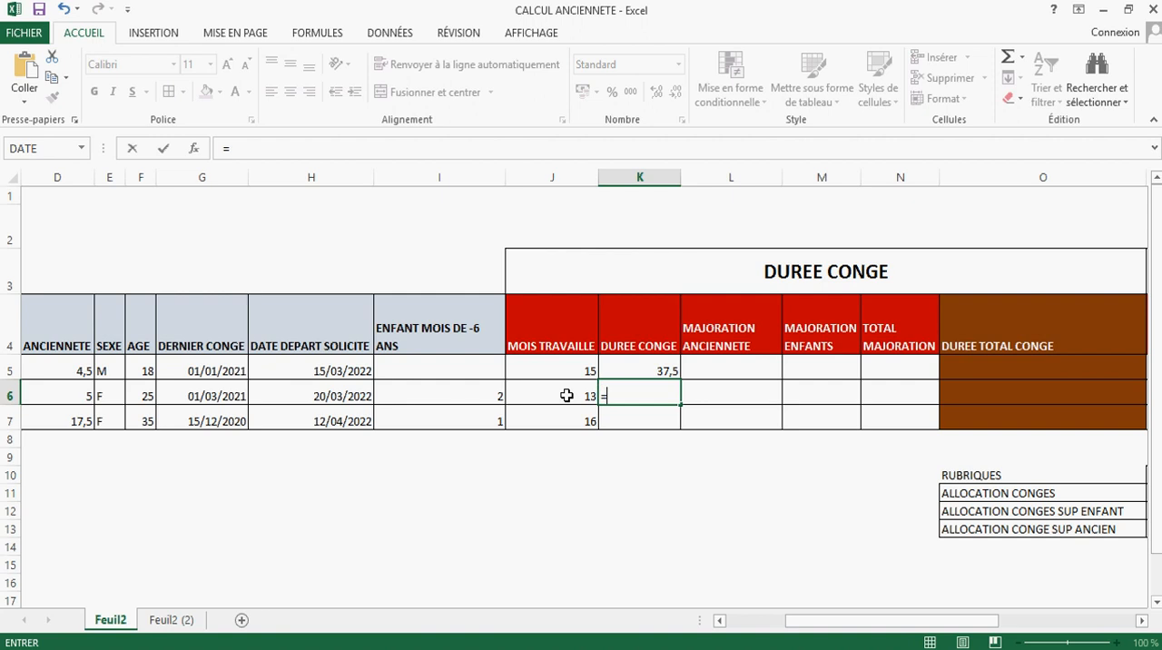
{"action": "left_click", "coordinate": [564, 396]}
{"action": "type", "text": "*"}
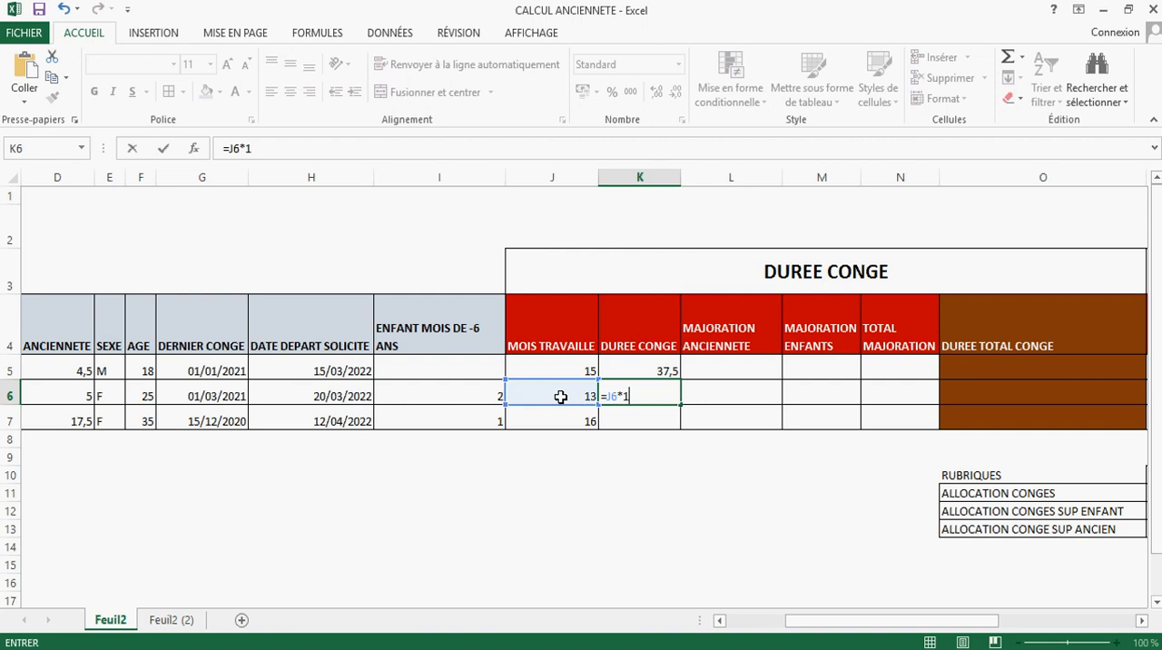
{"action": "type", "text": "1,5"}
{"action": "key", "text": "Return"}
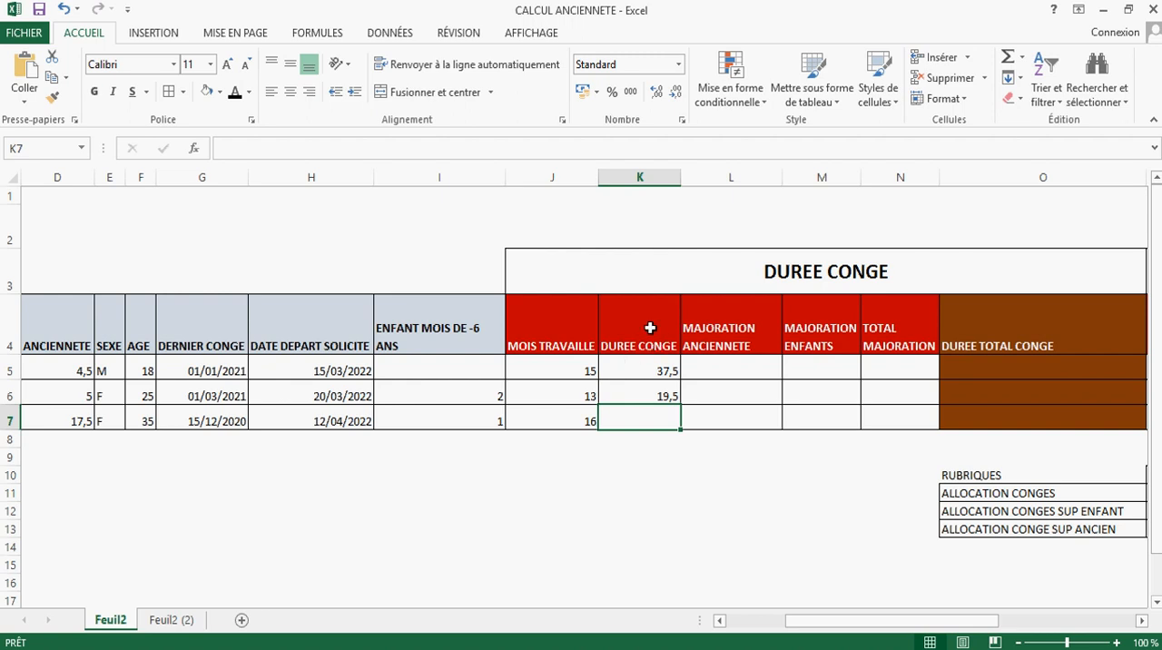
Step: Start rewriting employee A's DUREE CONGE formula in K5 as a SI function that tests whether the age is at most 18 (F5<=18)
{"action": "left_click_drag", "start_coordinate": [656, 367], "coordinate": [656, 392]}
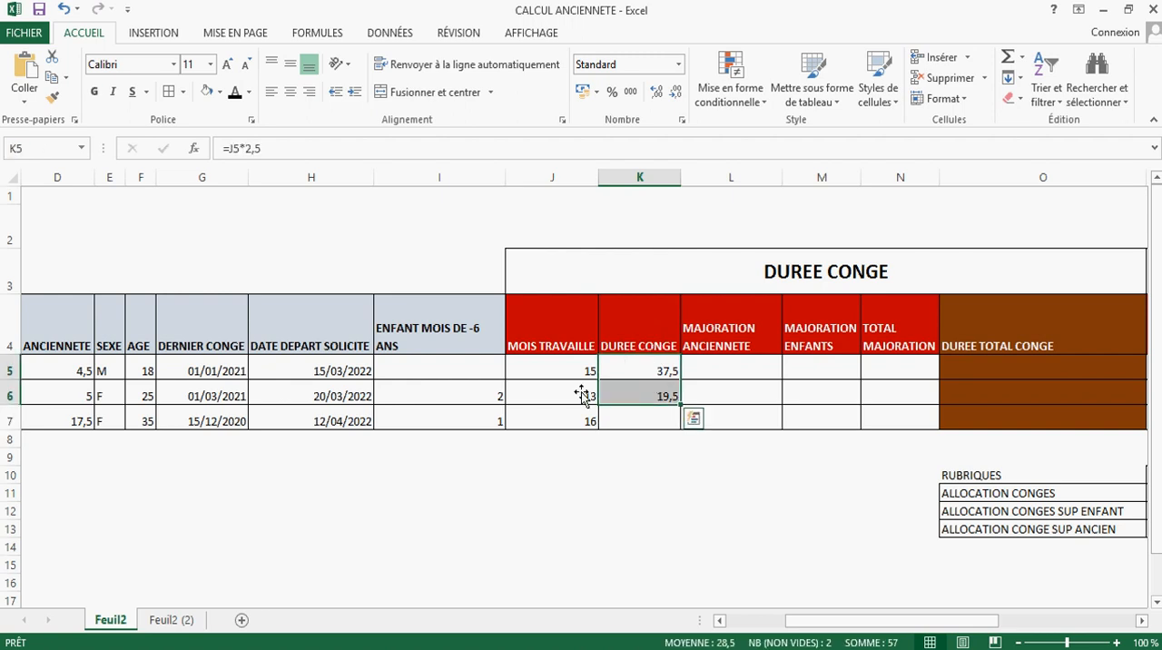
{"action": "left_click", "coordinate": [136, 366]}
{"action": "left_click", "coordinate": [137, 391]}
{"action": "left_click", "coordinate": [142, 372]}
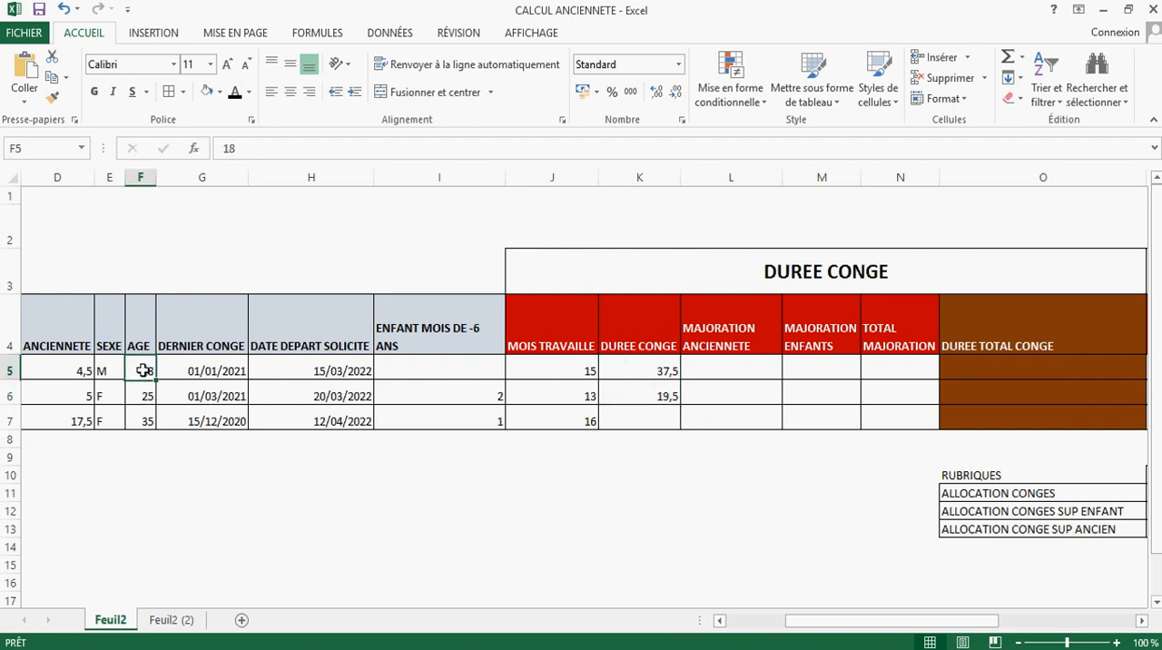
{"action": "left_click", "coordinate": [140, 392]}
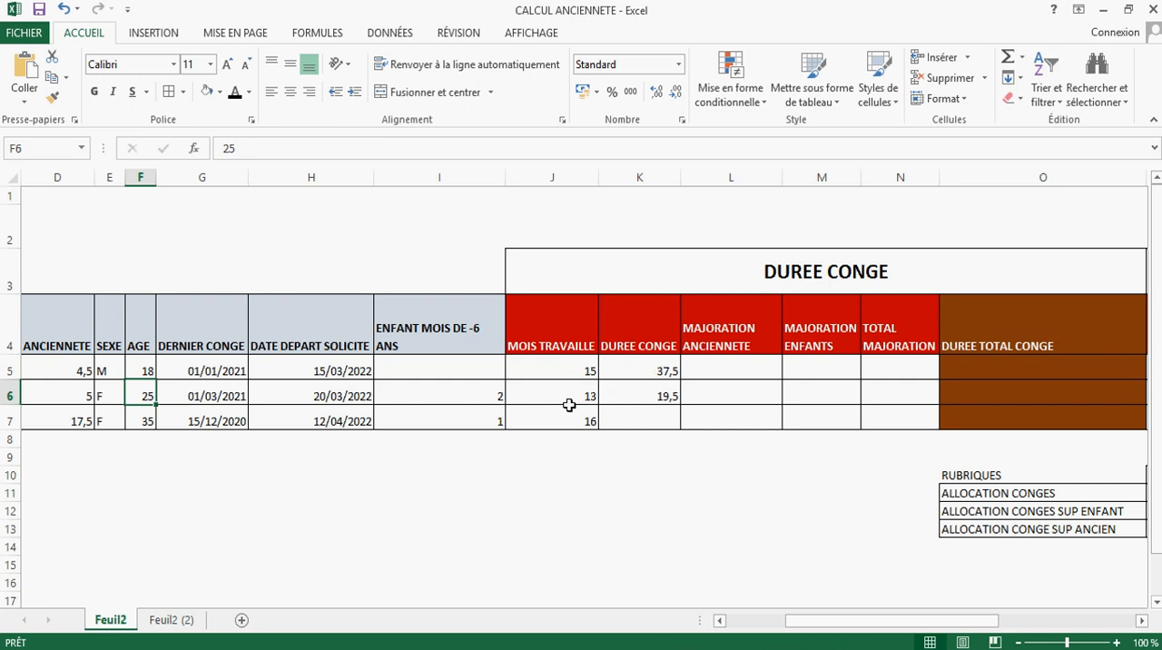
{"action": "left_click", "coordinate": [636, 374]}
{"action": "left_click_drag", "start_coordinate": [233, 154], "coordinate": [271, 147]}
{"action": "key", "text": "BackSpace"}
{"action": "type", "text": "si("}
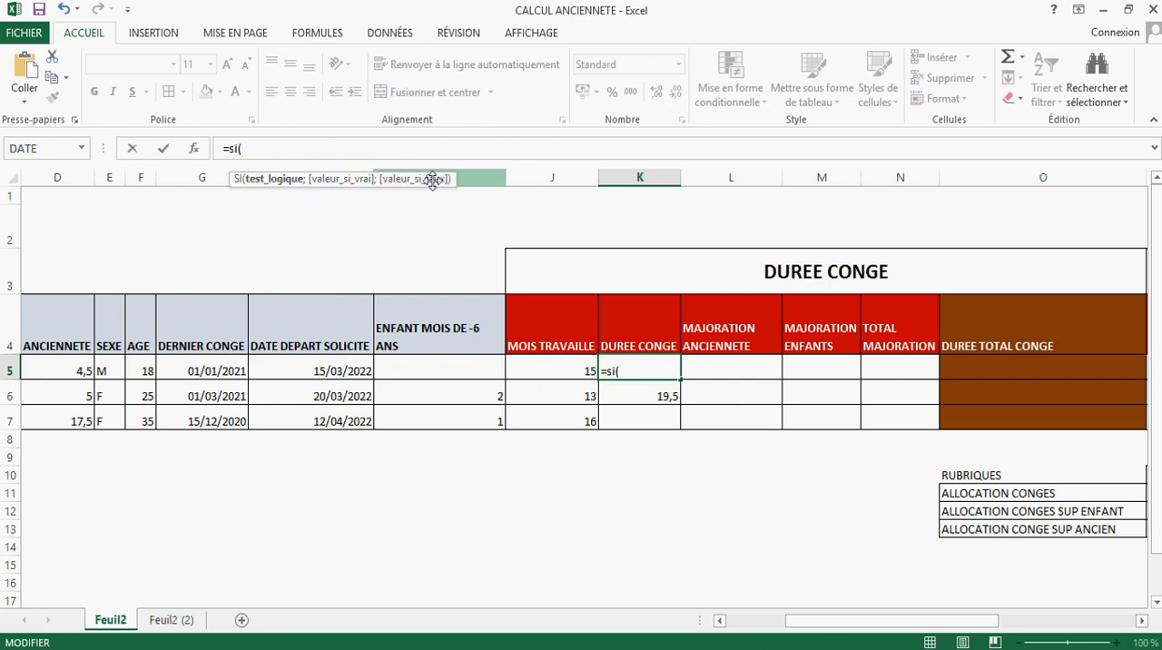
{"action": "left_click", "coordinate": [142, 367]}
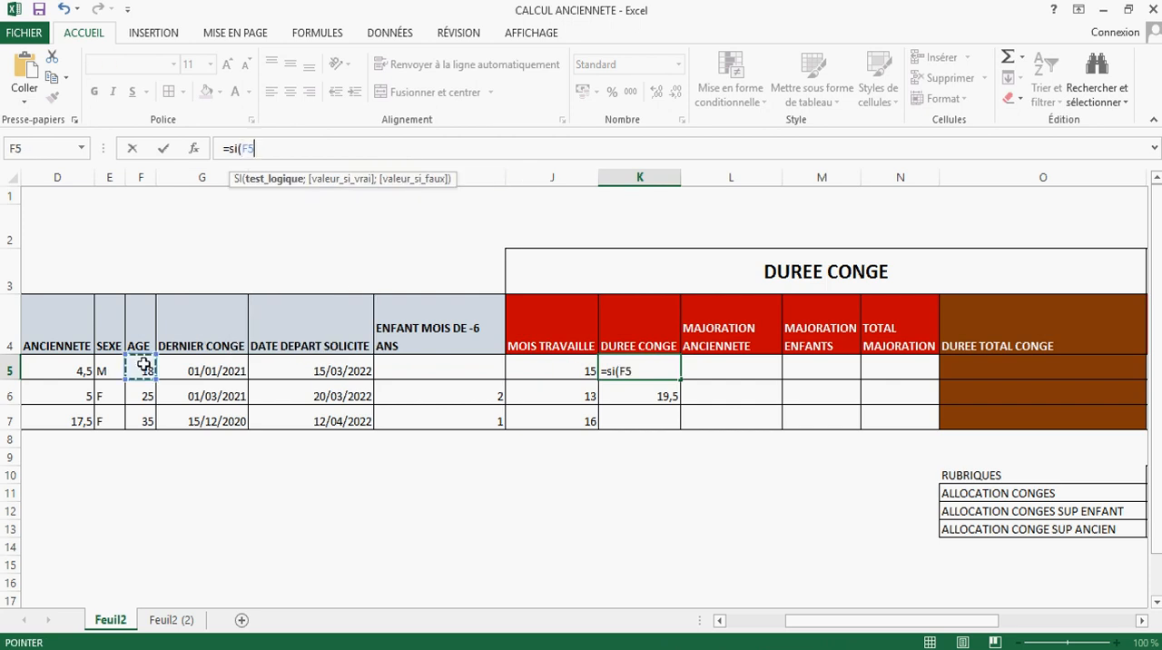
{"action": "type", "text": "<=18"}
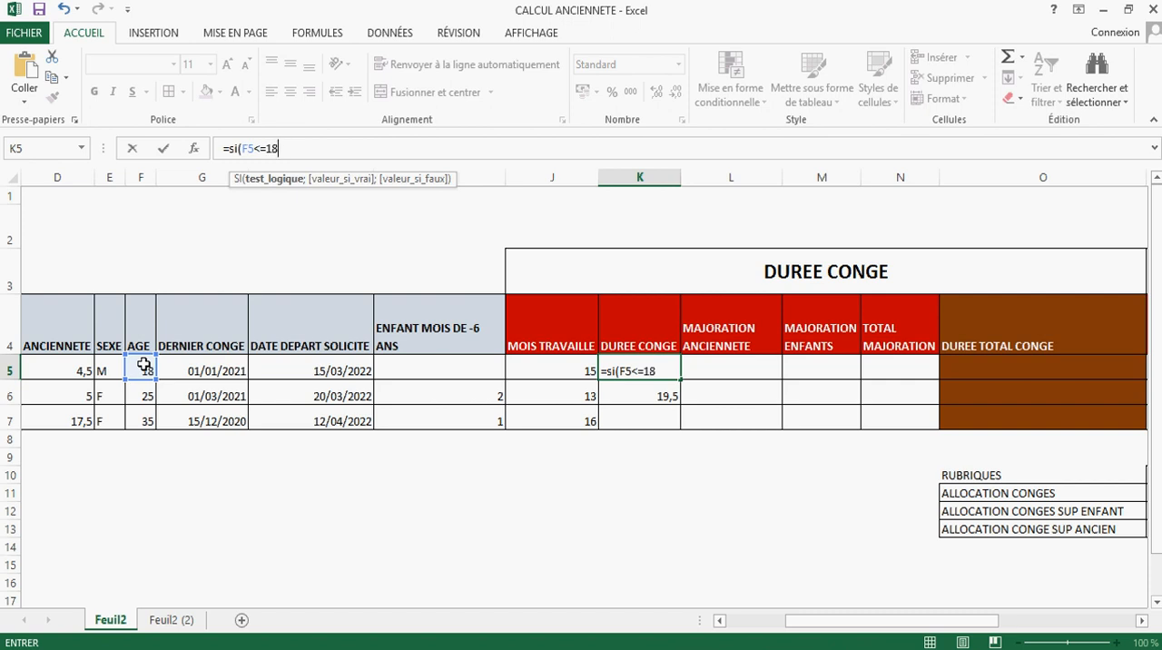
{"action": "type", "text": ";"}
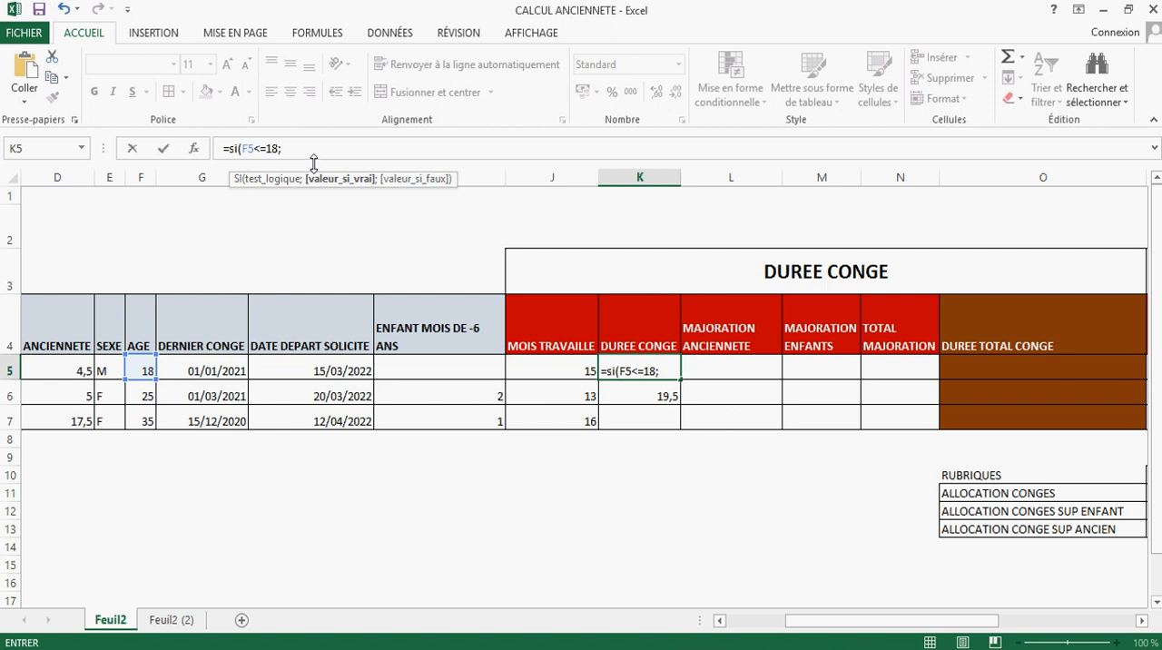
{"action": "type", "text": "J5*2,5"}
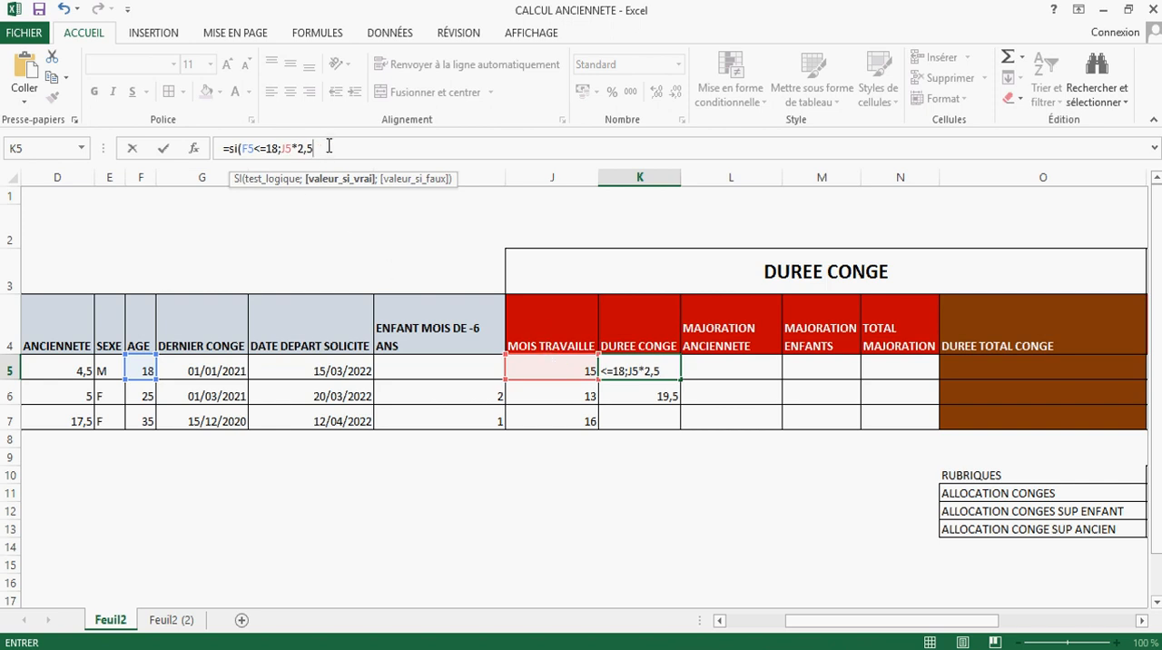
{"action": "type", "text": ";"}
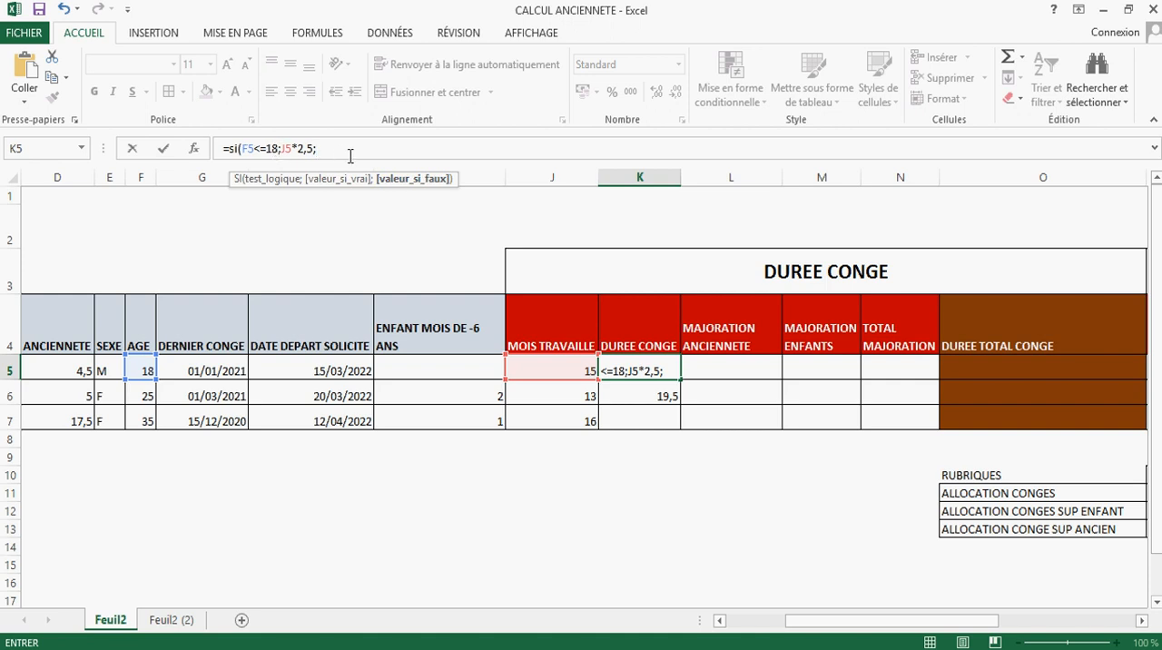
Step: Complete the K5 SI formula with J5*2,5 as the value if true and J5*1,5 as the value if false
{"action": "left_click", "coordinate": [531, 371]}
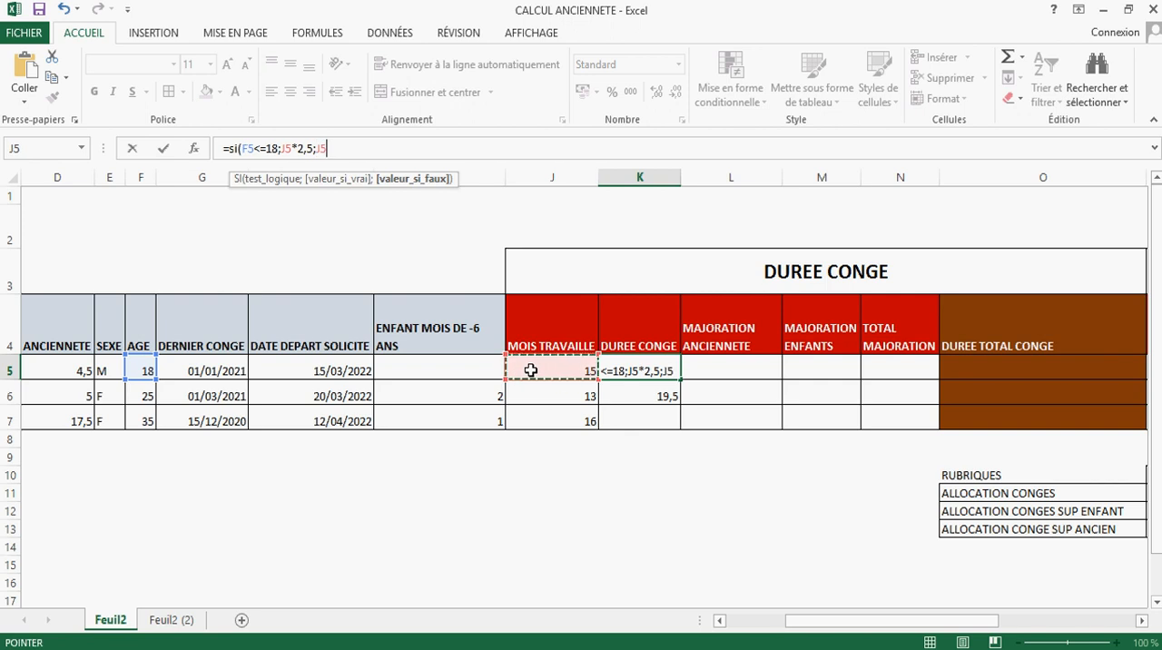
{"action": "type", "text": "*1,"}
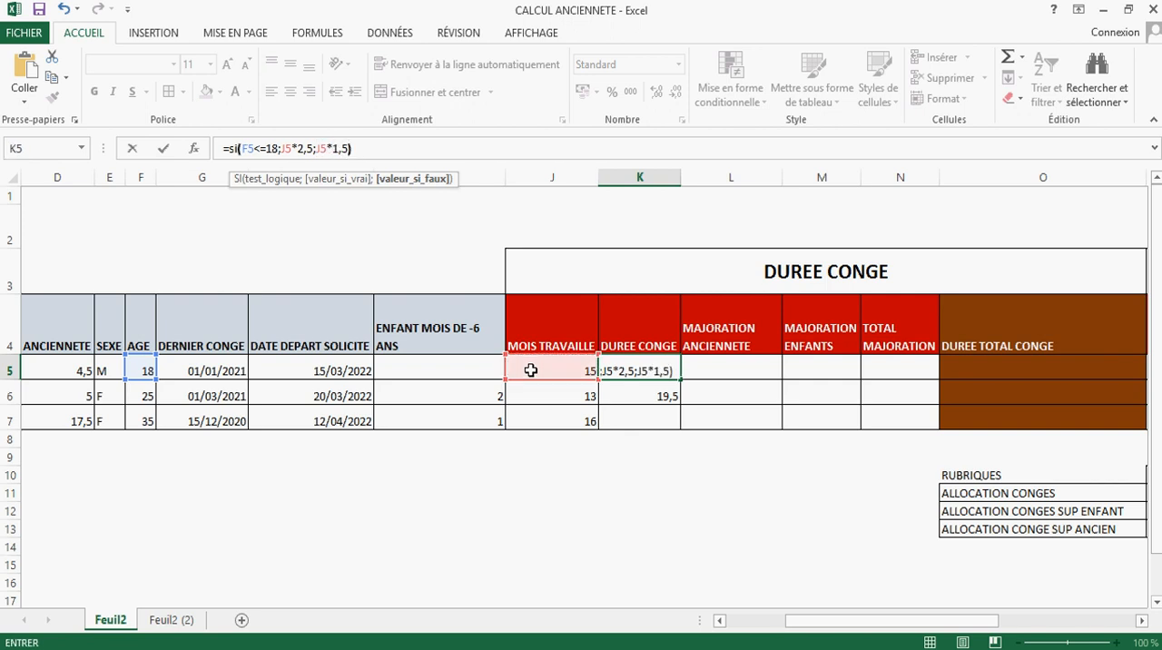
{"action": "type", "text": "5)"}
{"action": "key", "text": "Return"}
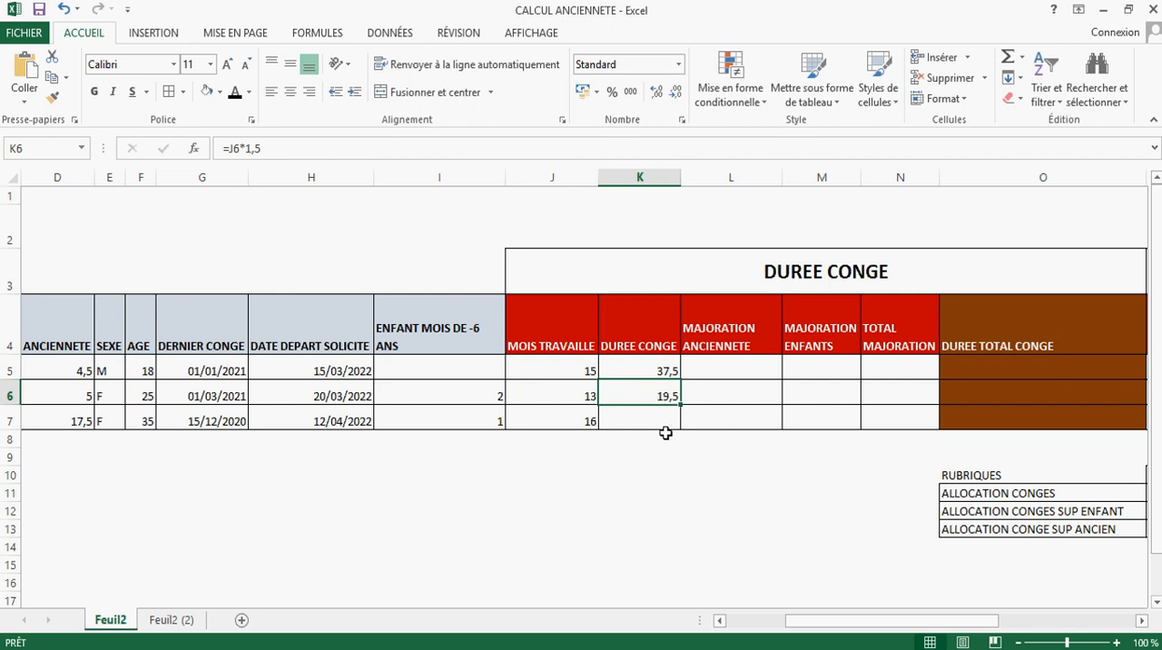
Step: Copy the DUREE CONGE formula from K5 down to K7 for employees B and C
{"action": "left_click", "coordinate": [664, 367]}
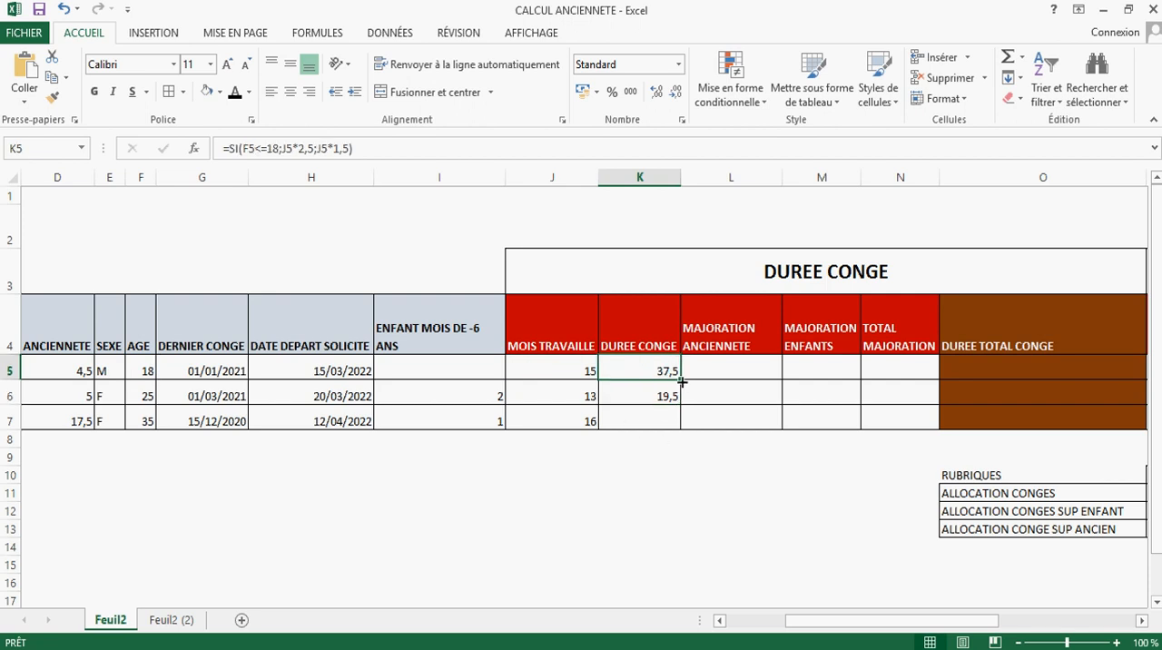
{"action": "left_click_drag", "start_coordinate": [682, 383], "coordinate": [682, 425]}
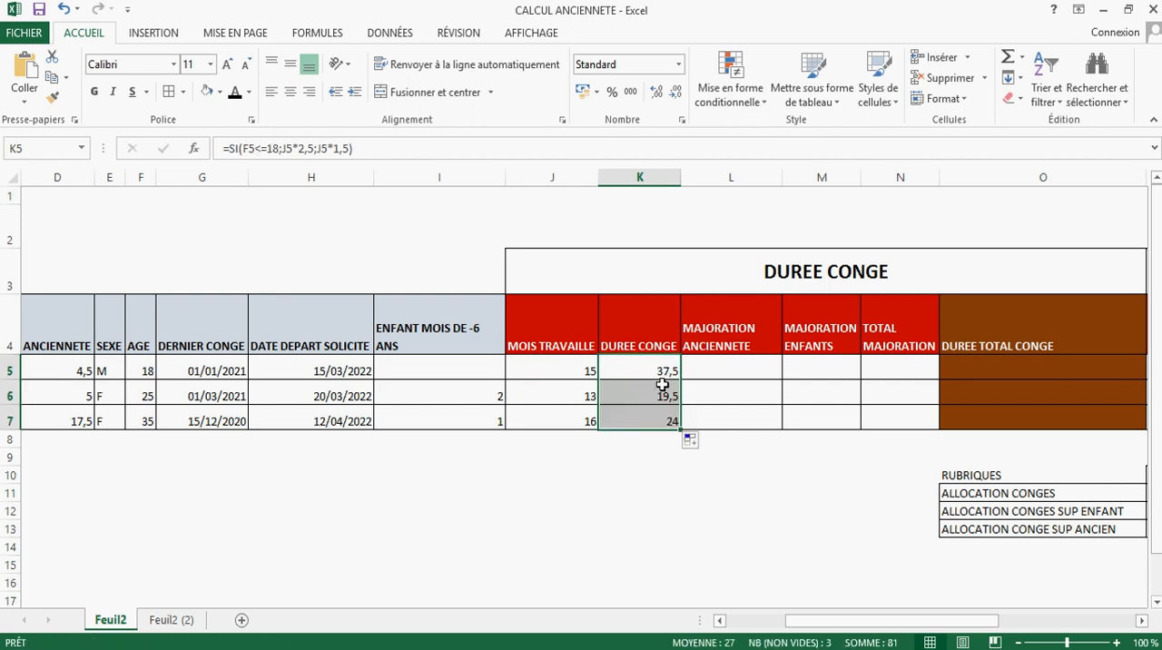
{"action": "left_click", "coordinate": [669, 420]}
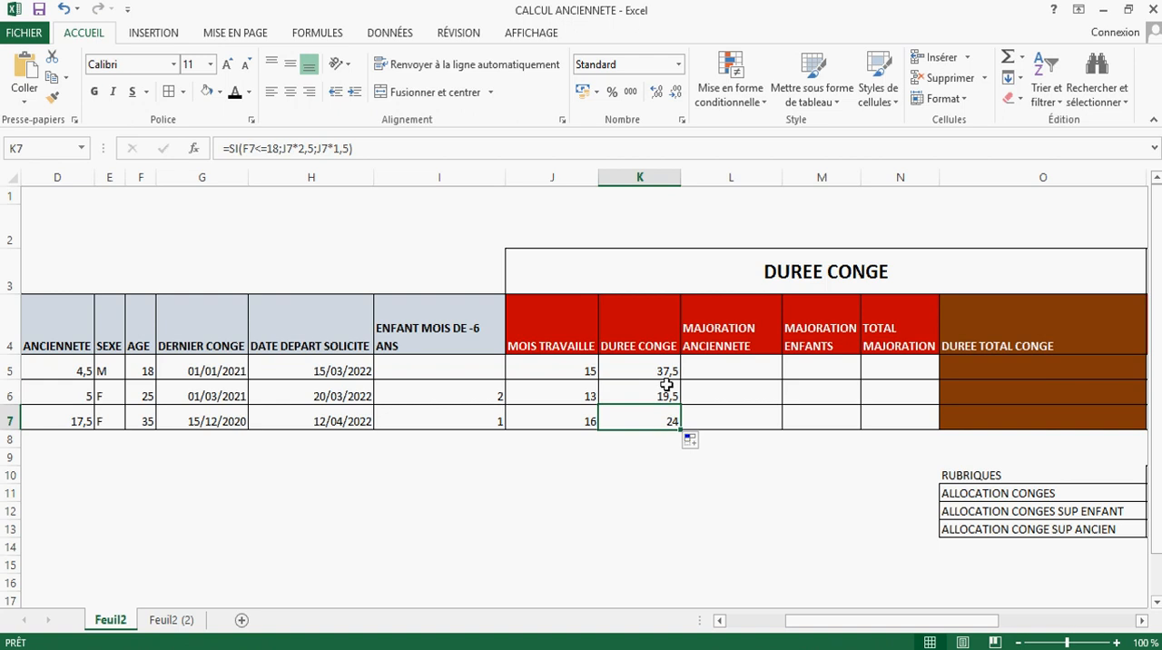
{"action": "left_click_drag", "start_coordinate": [653, 365], "coordinate": [664, 411]}
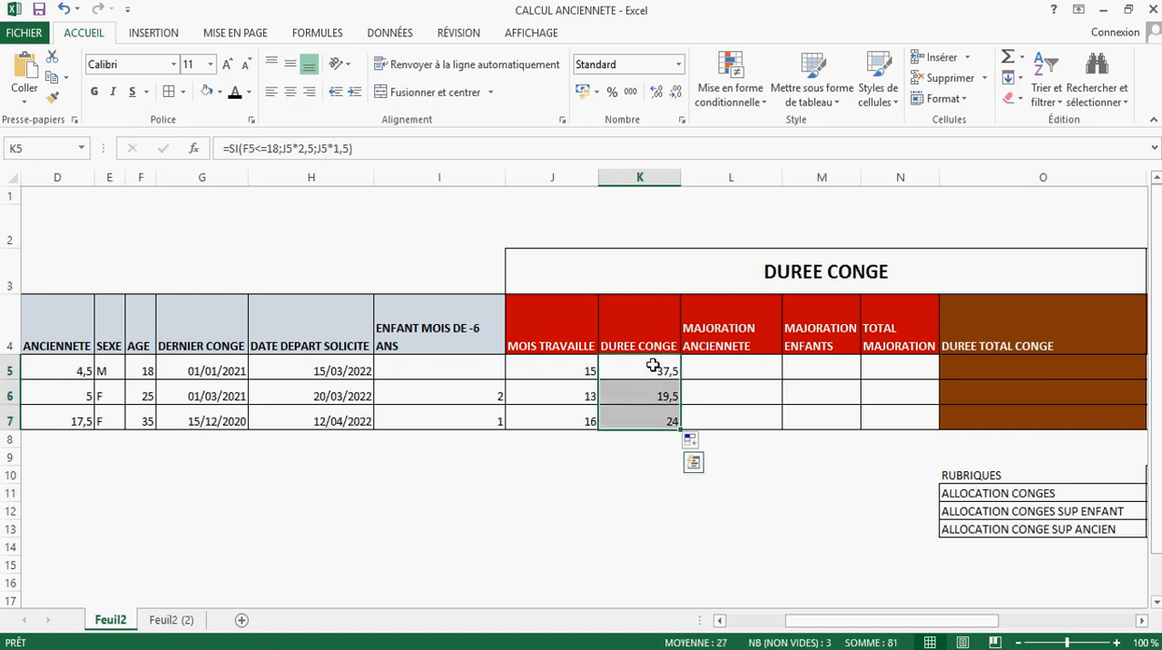
{"action": "left_click_drag", "start_coordinate": [653, 367], "coordinate": [659, 419]}
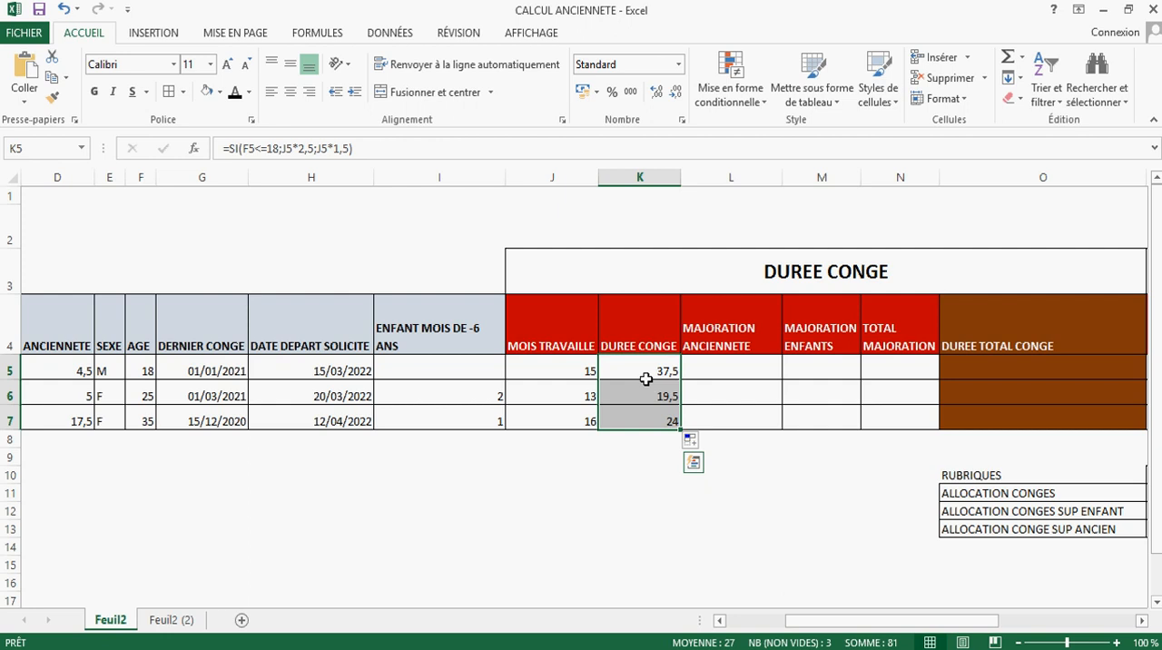
{"action": "left_click_drag", "start_coordinate": [645, 379], "coordinate": [644, 418]}
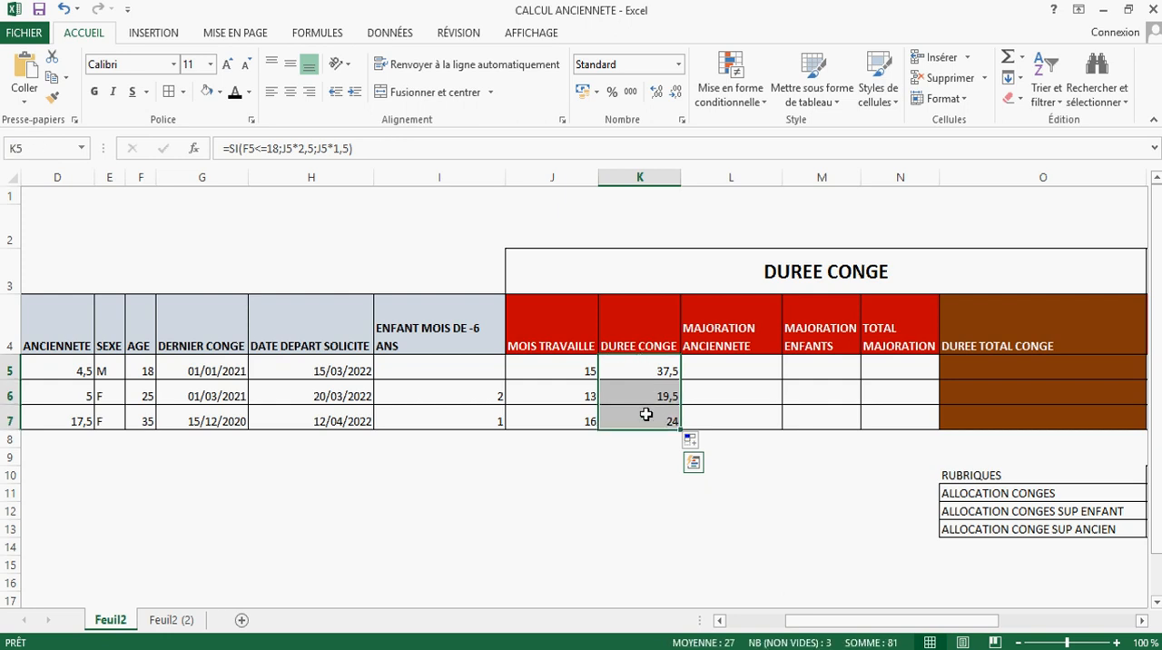
Step: Switch to the 1975 paid leave decree in Foxit PDF Reader and read the Article 1 rule on rounding the leave duration
{"action": "left_click", "coordinate": [676, 648]}
{"action": "scroll", "coordinate": [536, 429], "scroll_direction": "up", "scroll_amount": 2}
{"action": "scroll", "coordinate": [528, 424], "scroll_direction": "up", "scroll_amount": 1}
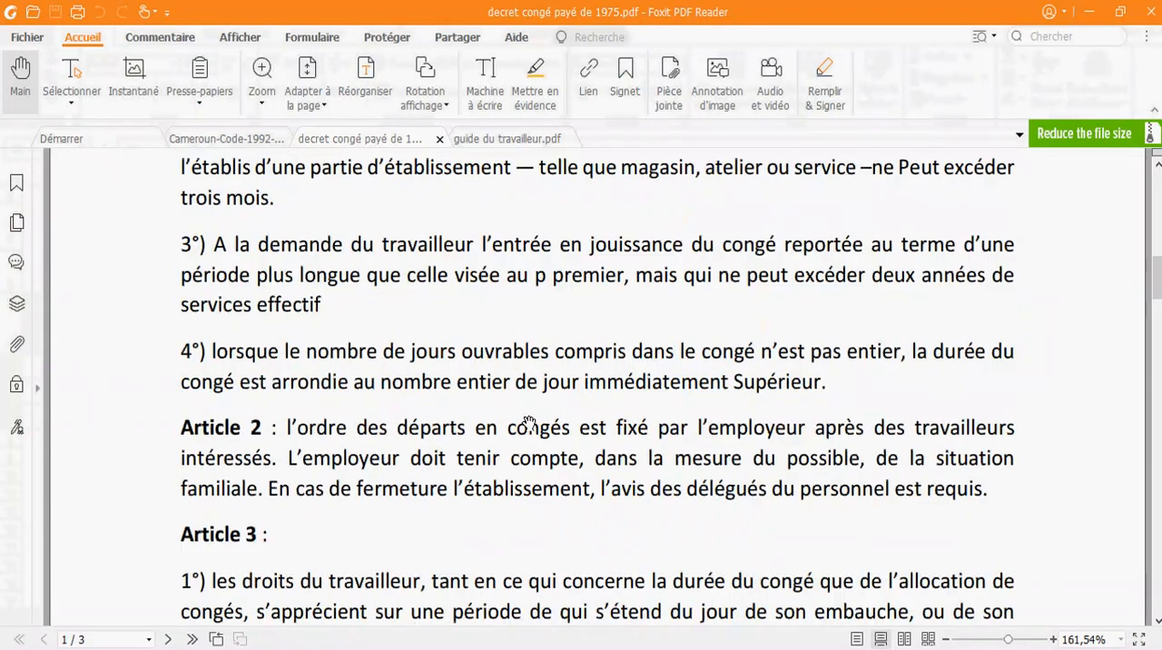
{"action": "scroll", "coordinate": [528, 422], "scroll_direction": "up", "scroll_amount": 5}
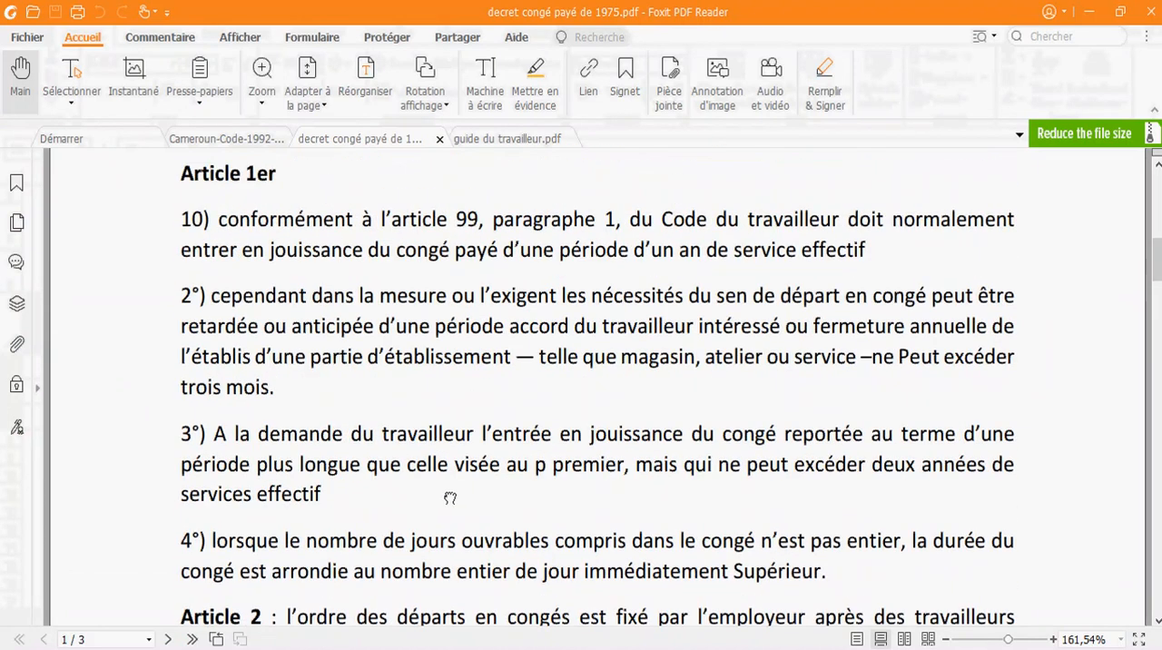
{"action": "left_click_drag", "start_coordinate": [349, 534], "coordinate": [349, 299]}
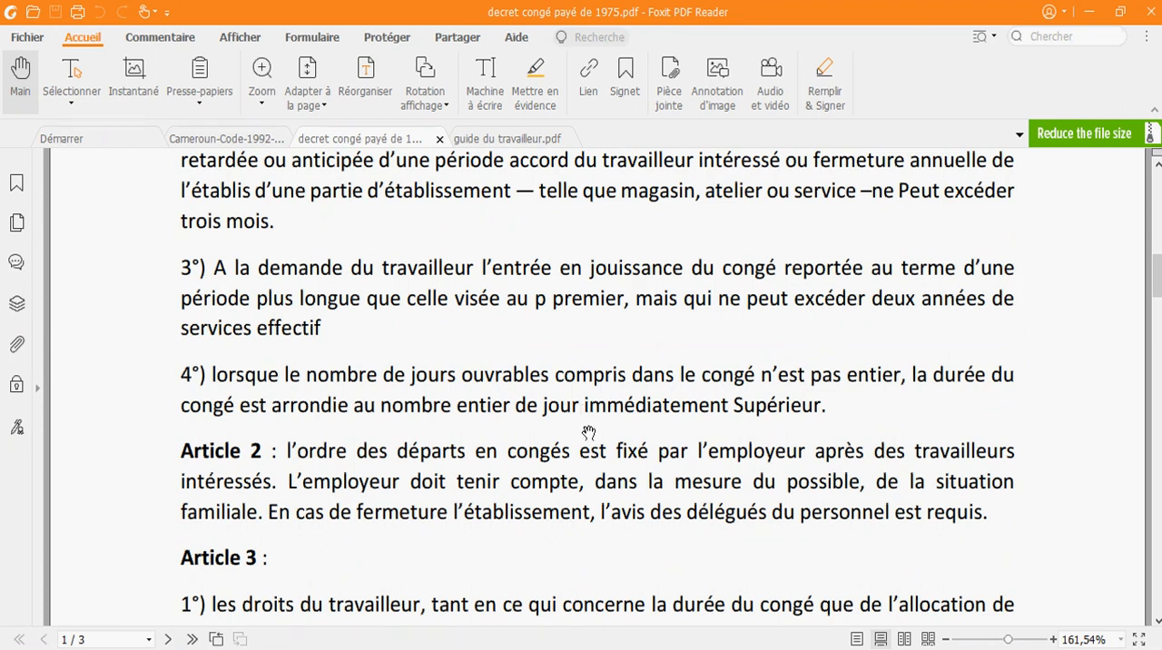
Step: Switch back to the Excel leave table and wrap employee A's K5 SI formula in ARRONDI.SUP with 0 digits
{"action": "left_click", "coordinate": [567, 648]}
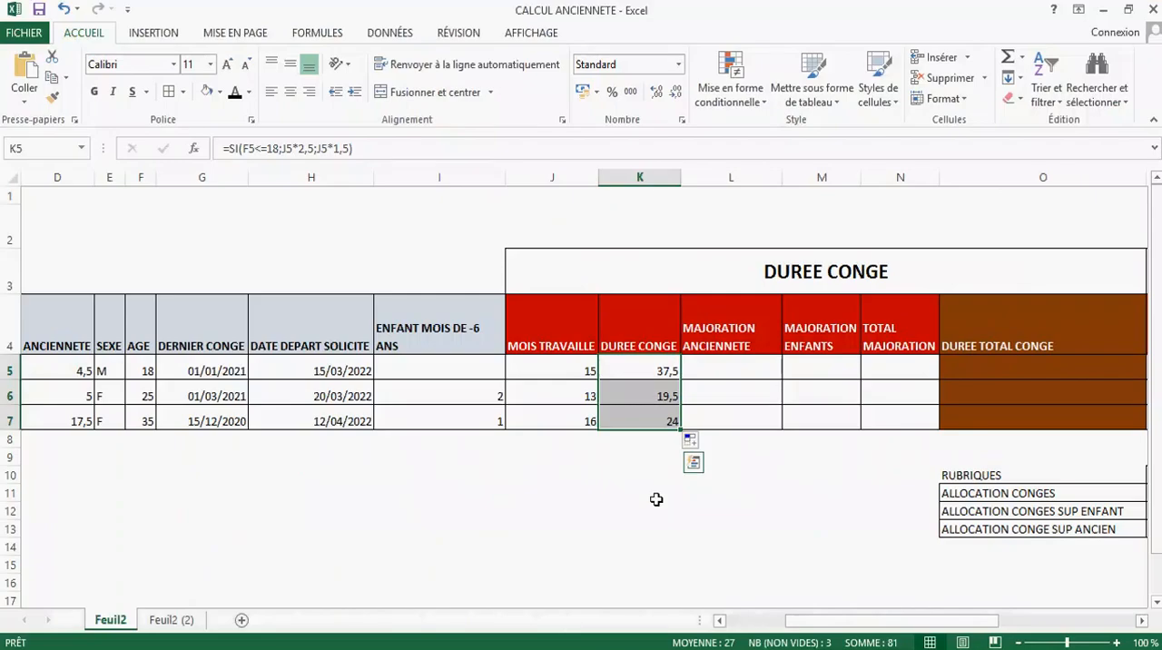
{"action": "left_click", "coordinate": [662, 371]}
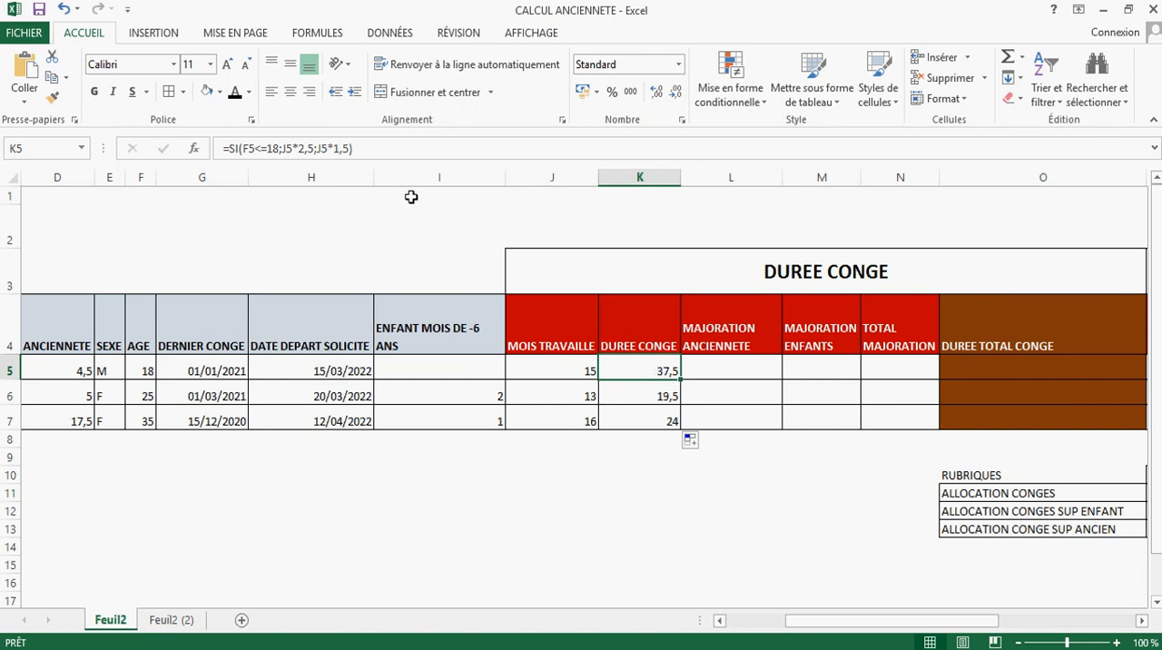
{"action": "left_click_drag", "start_coordinate": [321, 148], "coordinate": [233, 148]}
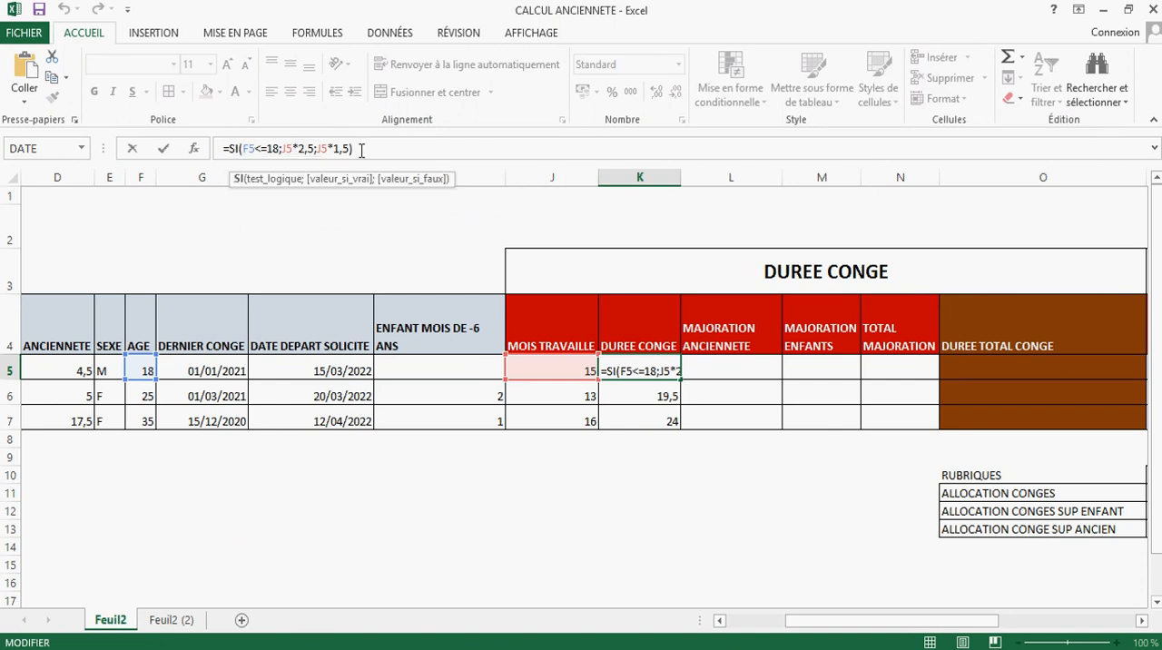
{"action": "left_click_drag", "start_coordinate": [354, 148], "coordinate": [228, 148]}
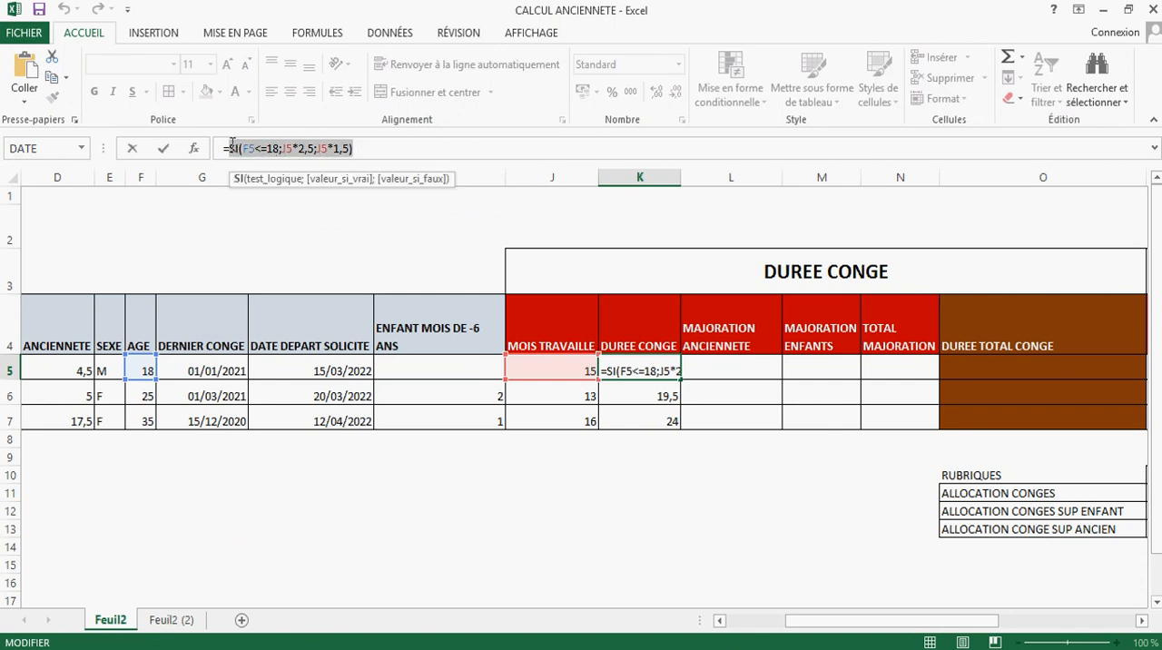
{"action": "key", "text": "BackSpace"}
{"action": "type", "text": "a"}
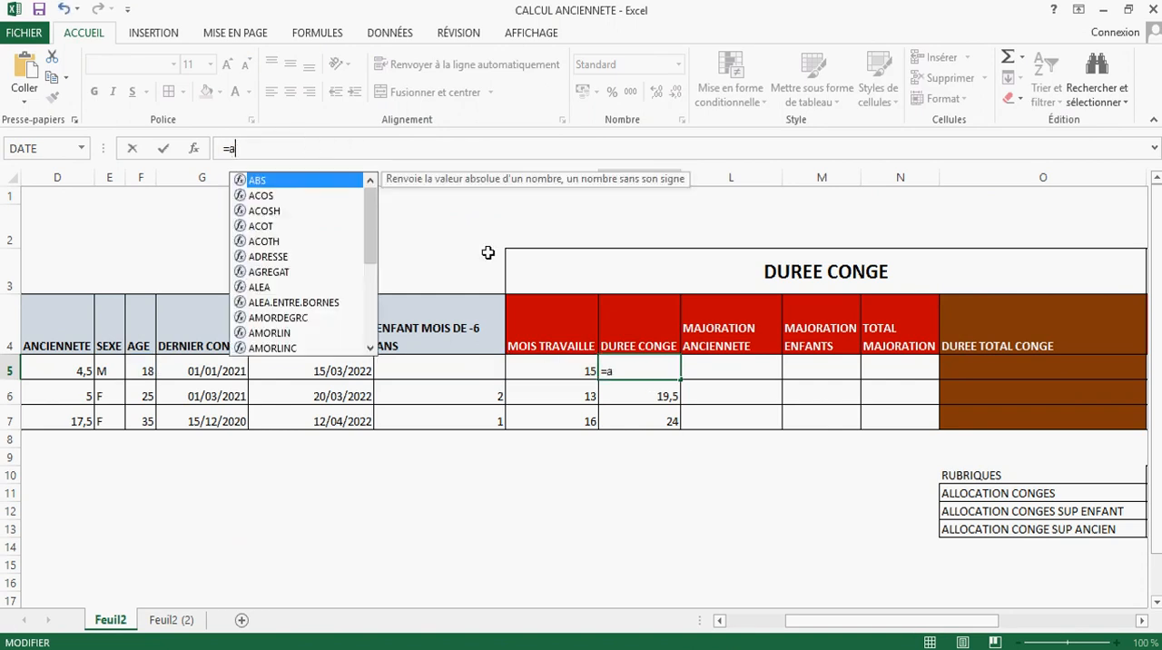
{"action": "type", "text": "rron"}
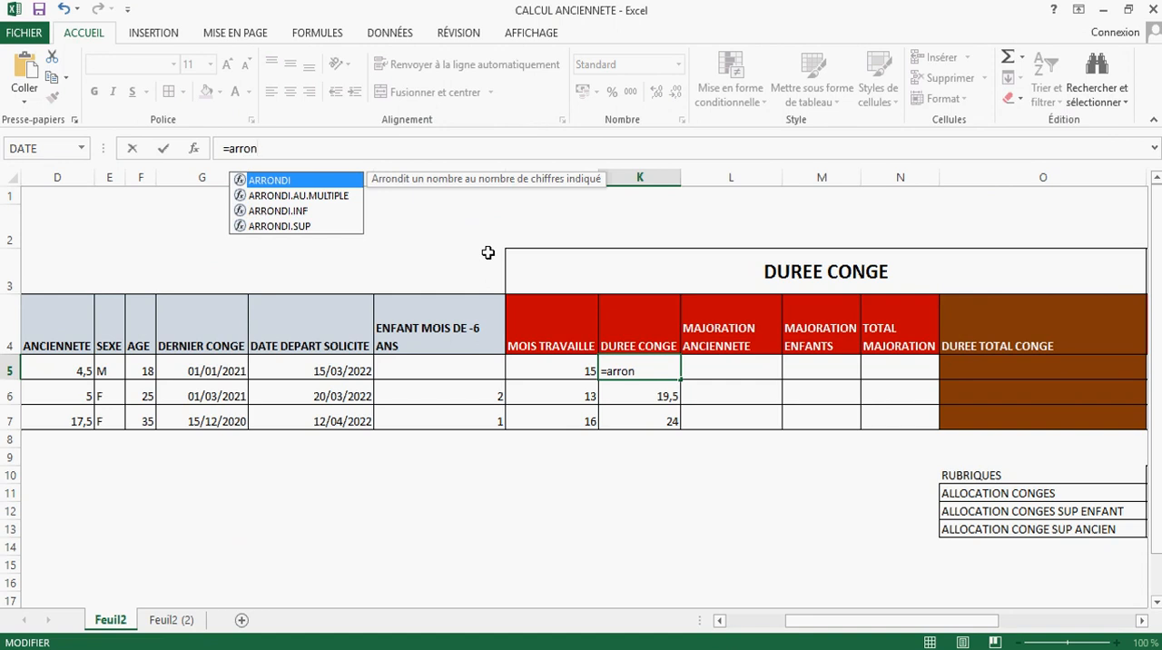
{"action": "double_click", "coordinate": [302, 226]}
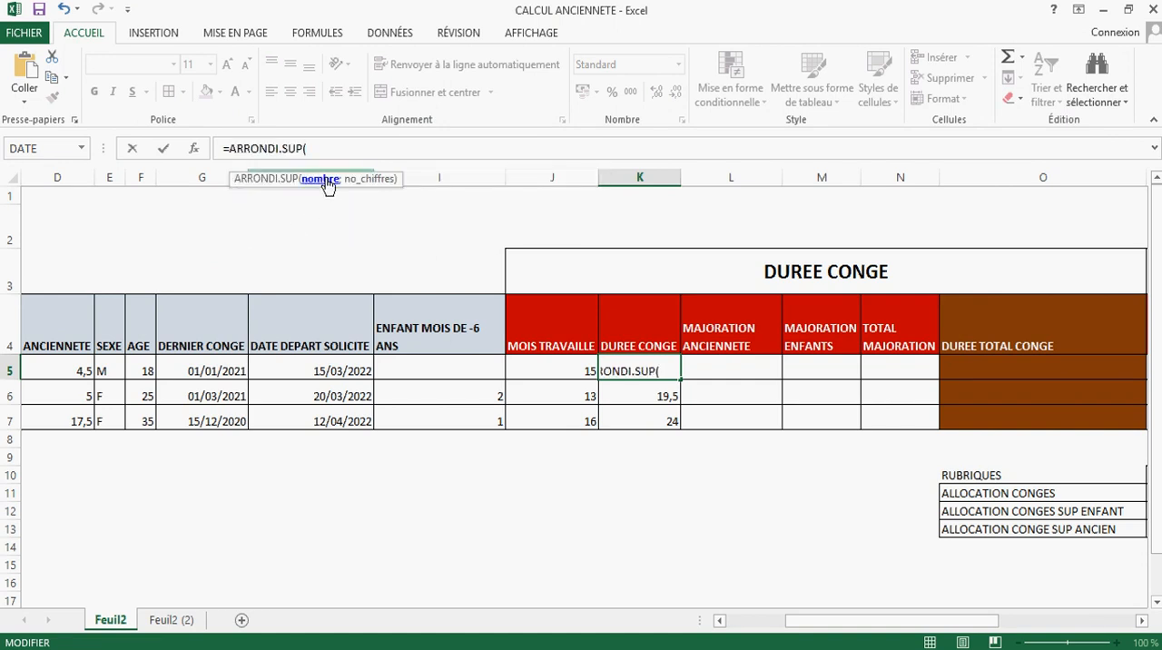
{"action": "type", "text": "SI(F5<=18;J5*2,5;J5*1,5)"}
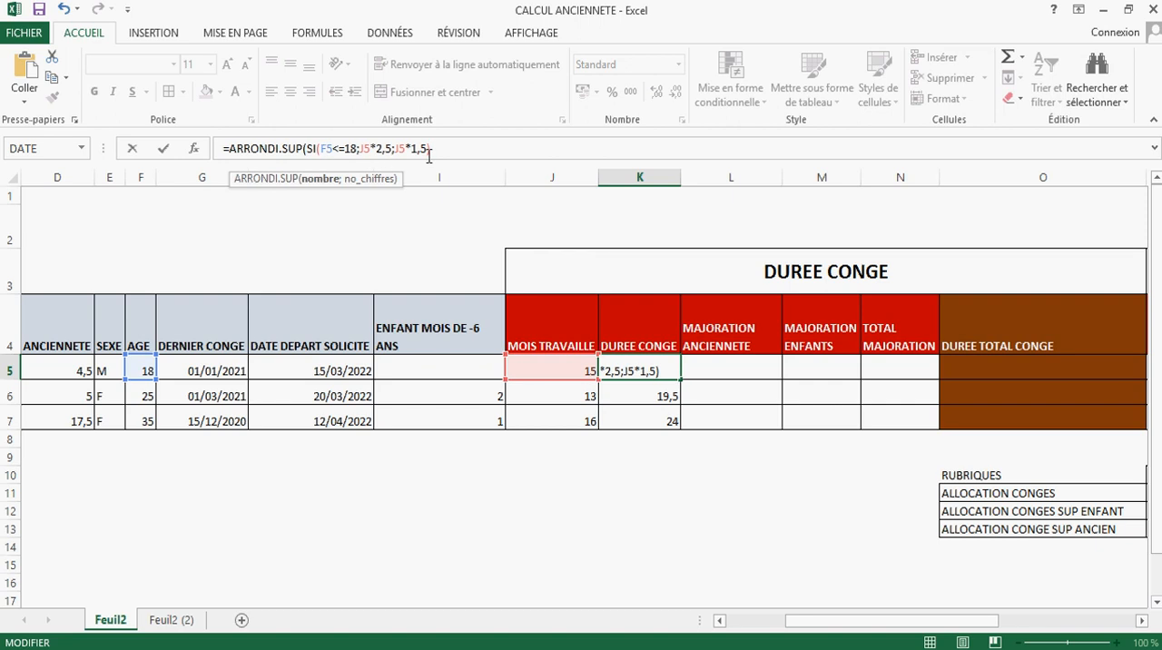
{"action": "type", "text": ";0)"}
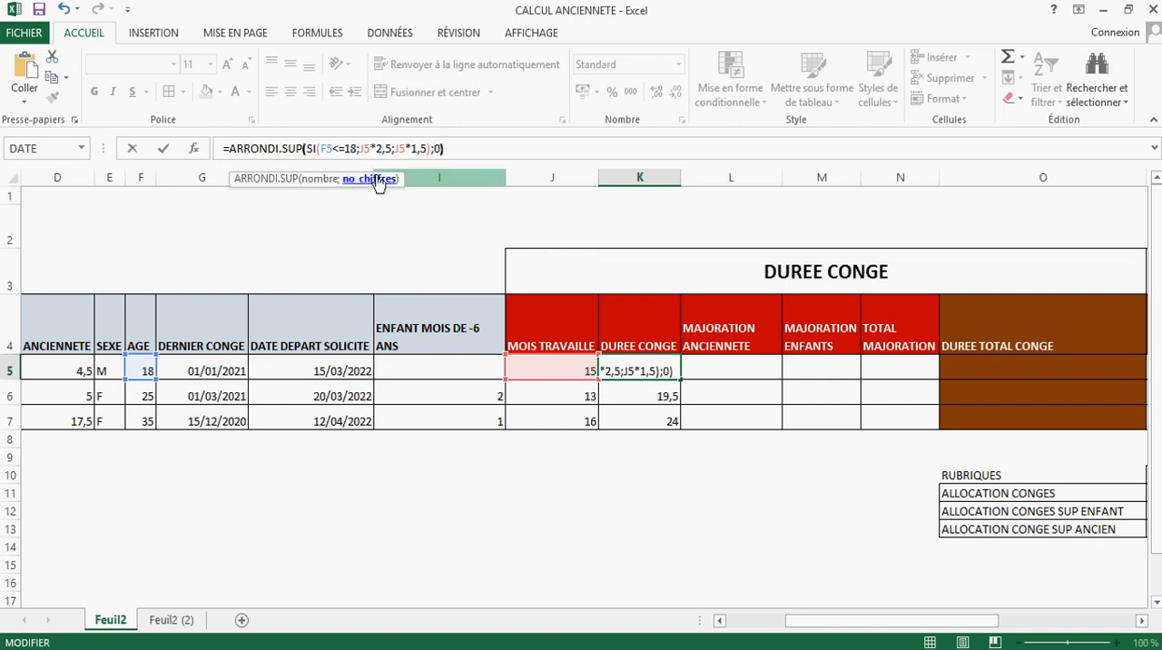
{"action": "key", "text": "Return"}
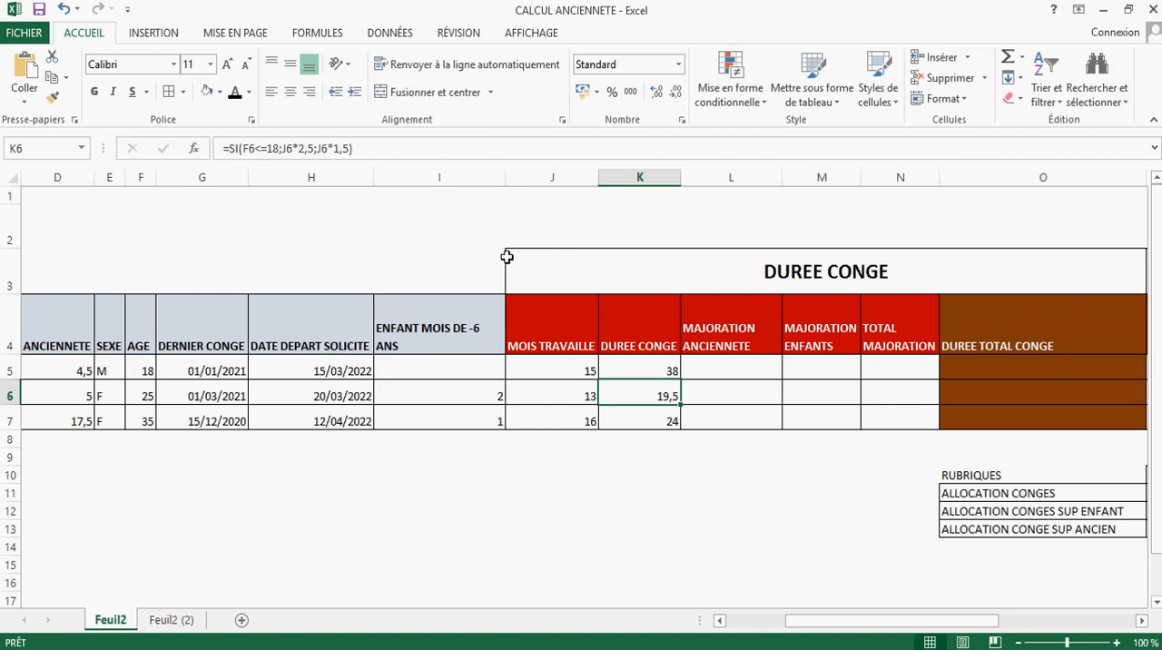
Step: Copy the rounded-up leave duration formula from K5 down to K7 for employees B and C
{"action": "left_click", "coordinate": [666, 368]}
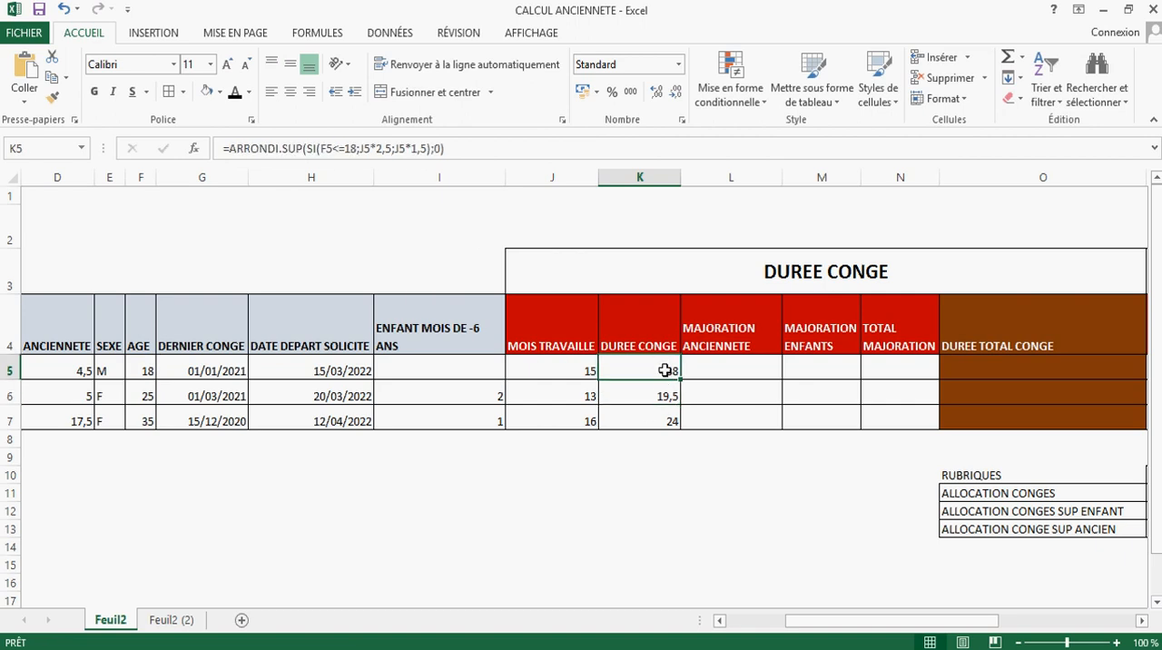
{"action": "left_click_drag", "start_coordinate": [681, 379], "coordinate": [681, 406]}
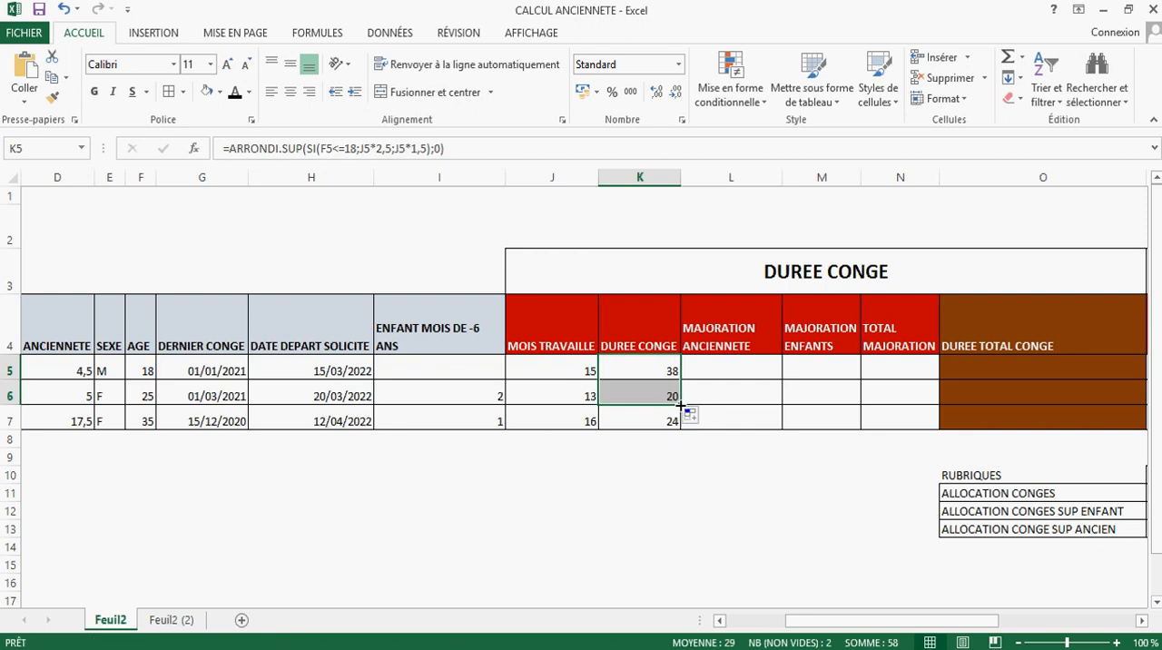
{"action": "left_click", "coordinate": [676, 420]}
{"action": "left_click", "coordinate": [668, 389]}
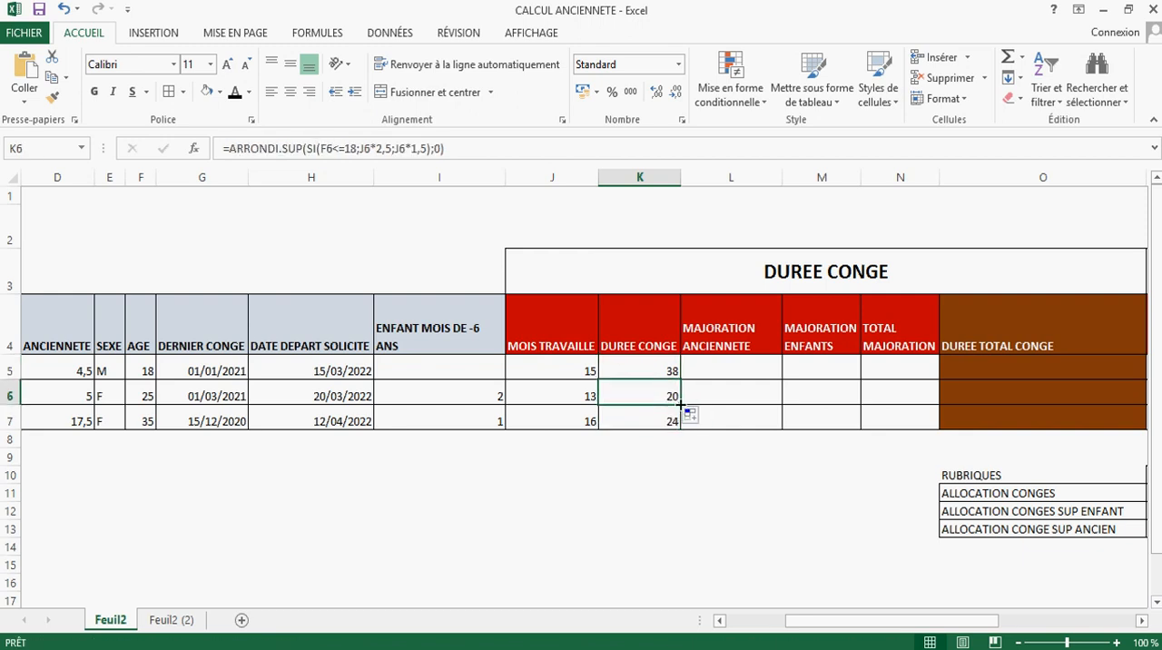
{"action": "left_click_drag", "start_coordinate": [681, 408], "coordinate": [687, 434]}
{"action": "left_click", "coordinate": [640, 415]}
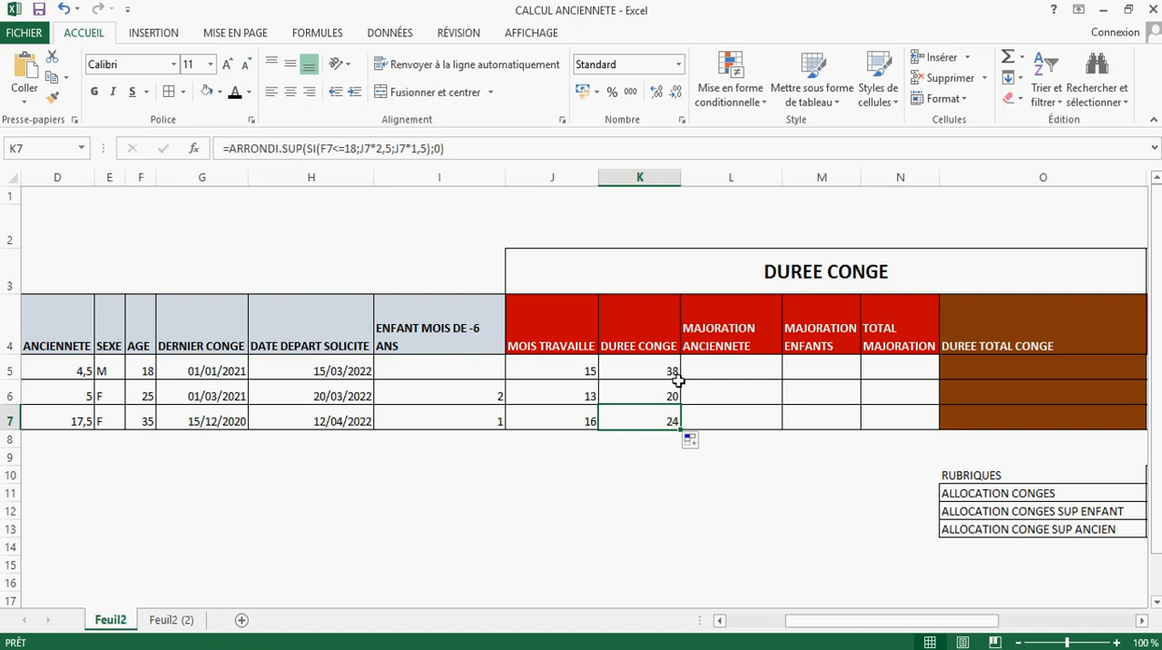
Step: Rename the DUREE CONGE column header in K4 as DUREE PRINCIPAL DE CONGE
{"action": "double_click", "coordinate": [638, 341]}
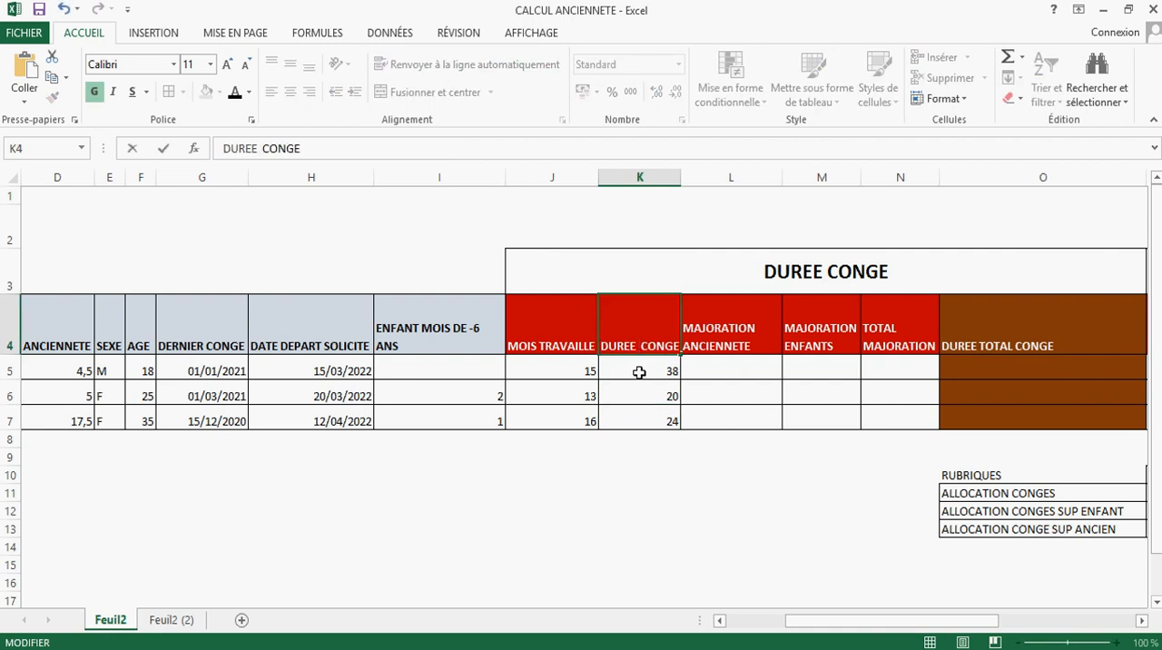
{"action": "type", "text": "PRINCIP"}
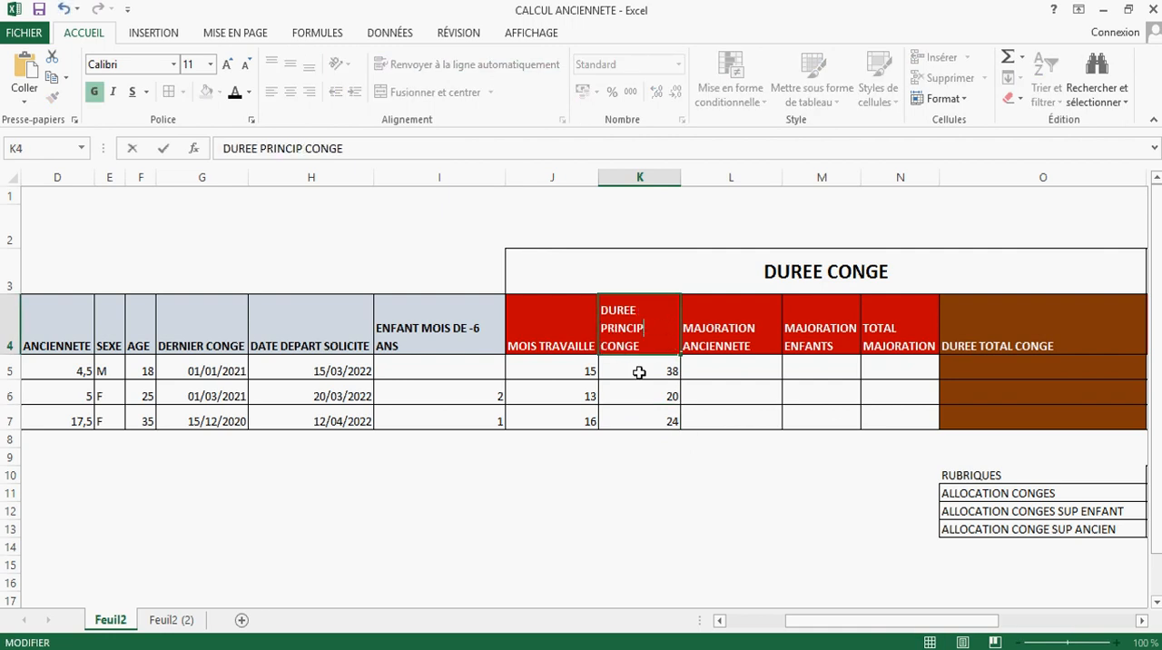
{"action": "type", "text": "AL DE"}
{"action": "left_click", "coordinate": [618, 422]}
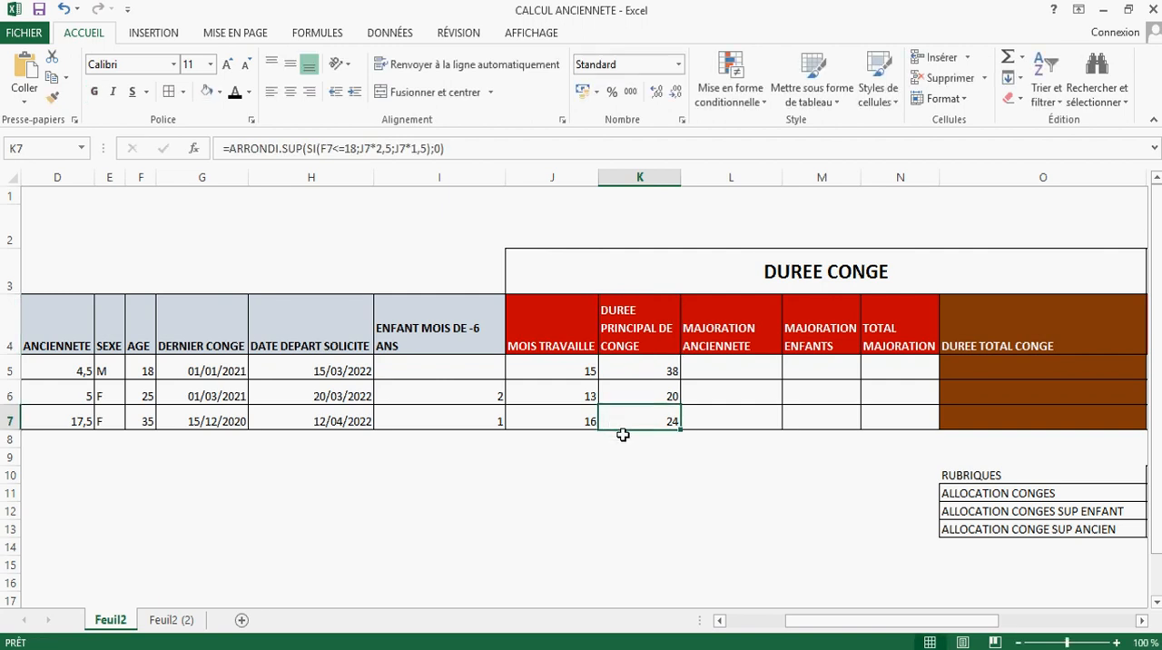
Step: Review the MAJORATION ANCIENNETE, MAJORATION ENFANTS, TOTAL MAJORATION and DUREE TOTAL CONGE columns still needing formulas
{"action": "left_click", "coordinate": [736, 376]}
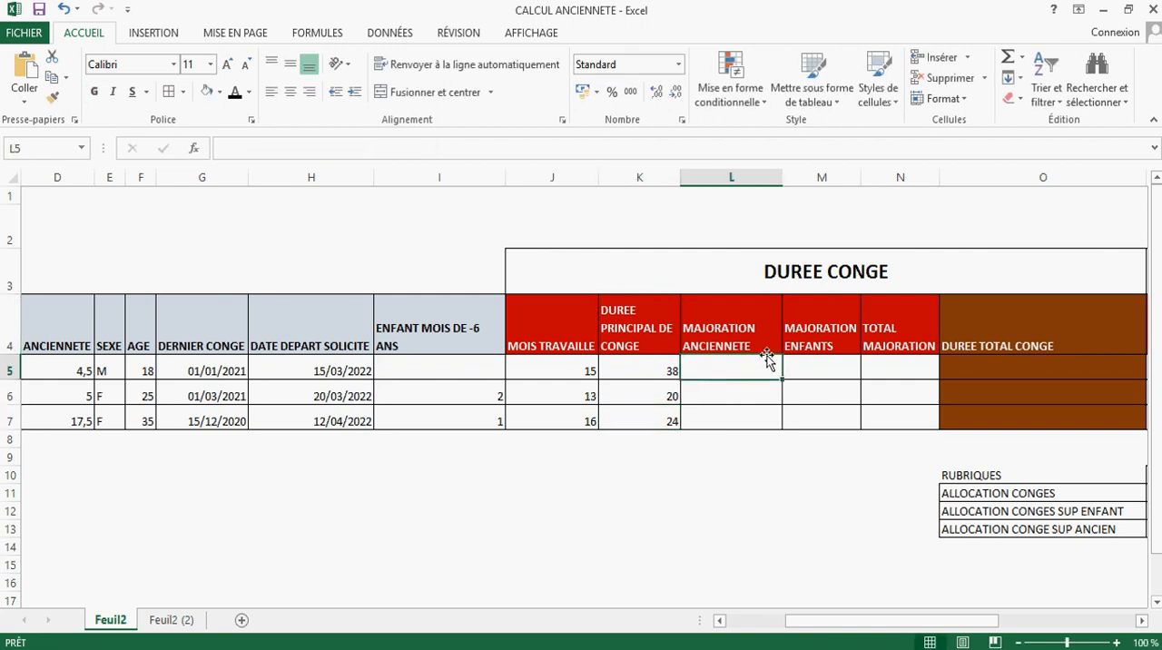
{"action": "mouse_move", "coordinate": [767, 337]}
{"action": "left_mouse_down"}
{"action": "mouse_move", "coordinate": [814, 327]}
{"action": "mouse_move", "coordinate": [779, 333]}
{"action": "left_mouse_up"}
{"action": "left_click", "coordinate": [744, 369]}
{"action": "left_click", "coordinate": [740, 333]}
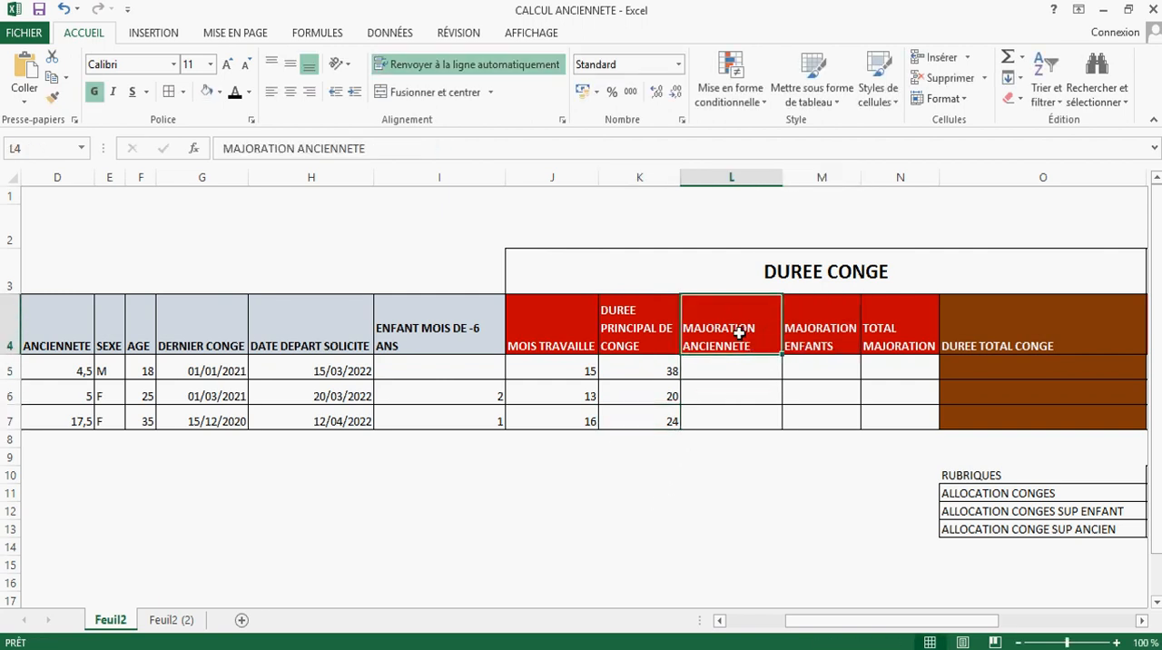
{"action": "left_click", "coordinate": [818, 338]}
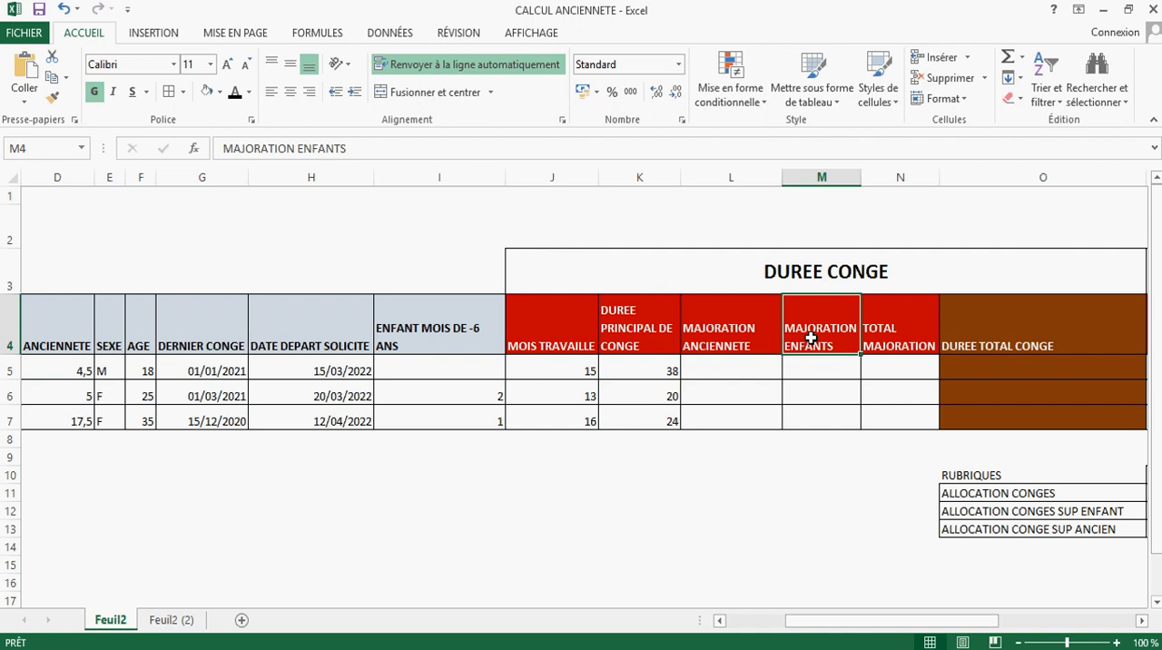
{"action": "left_click", "coordinate": [881, 349]}
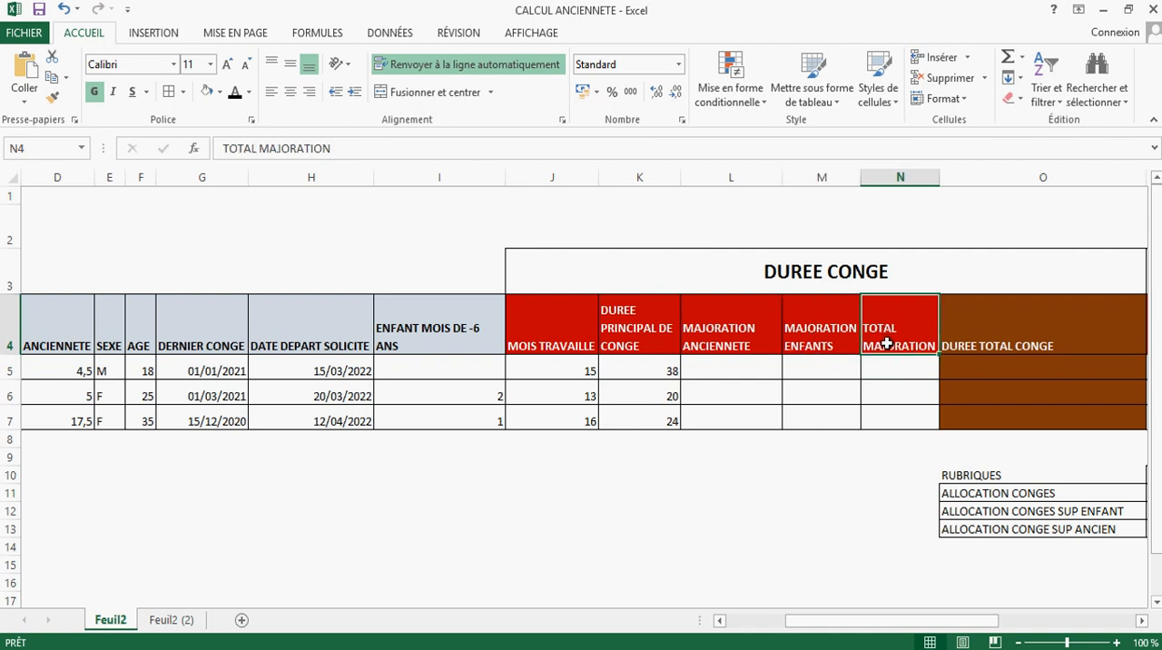
{"action": "left_click", "coordinate": [1012, 332]}
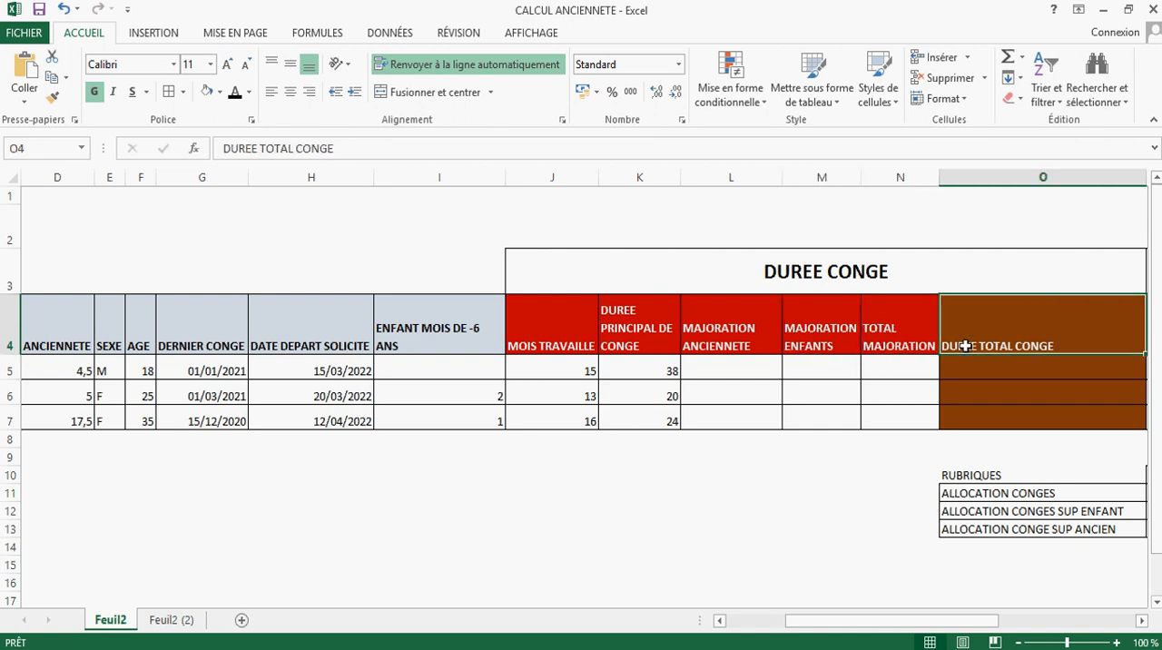
{"action": "left_click", "coordinate": [732, 377]}
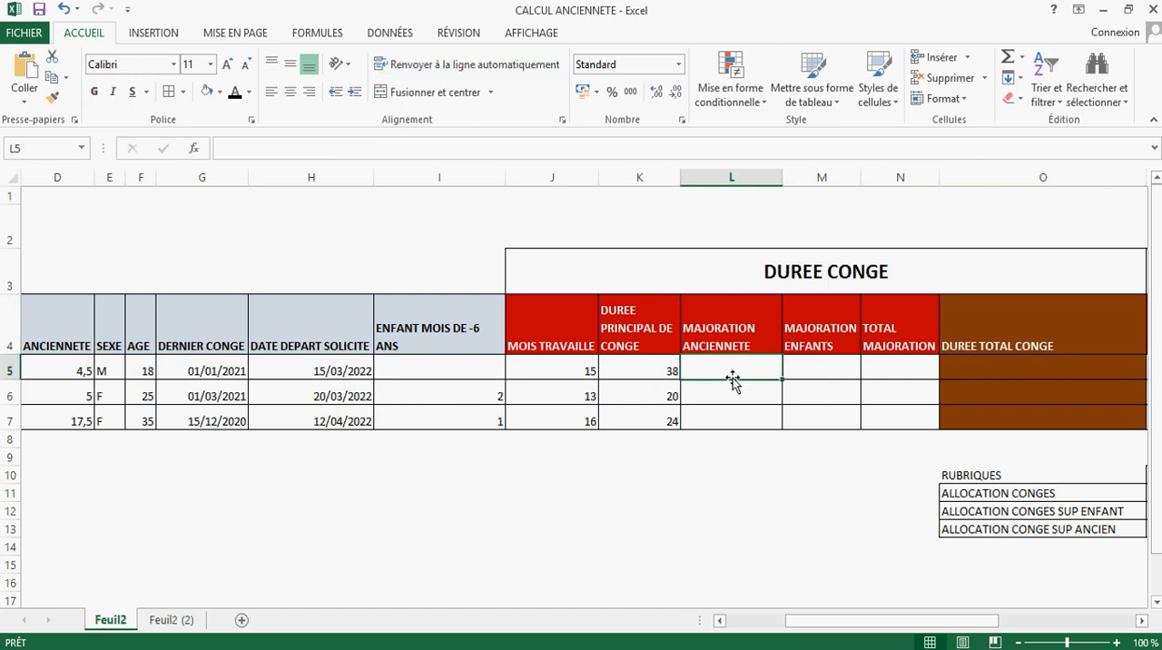
Step: Switch to the CALCUL ALLOCATIONS CONGES document in Word and add "DU CT 1992" after "article 90 al. 3" in the seniority rule
{"action": "key", "text": "alt+Tab"}
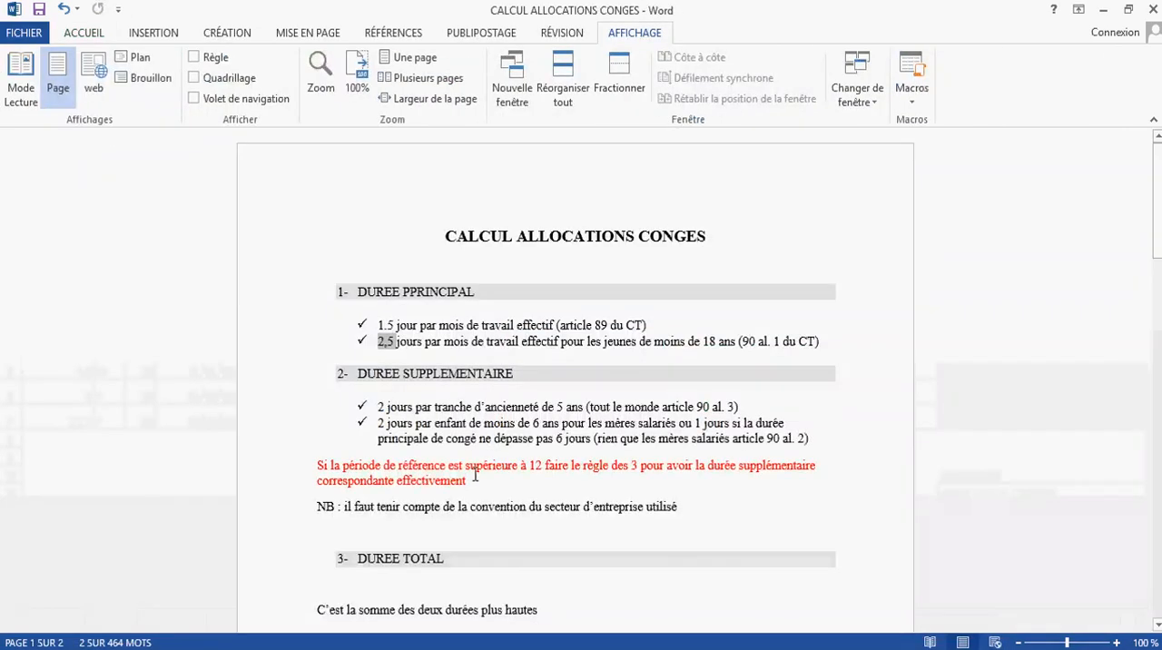
{"action": "scroll", "coordinate": [472, 463], "scroll_direction": "down", "scroll_amount": 1}
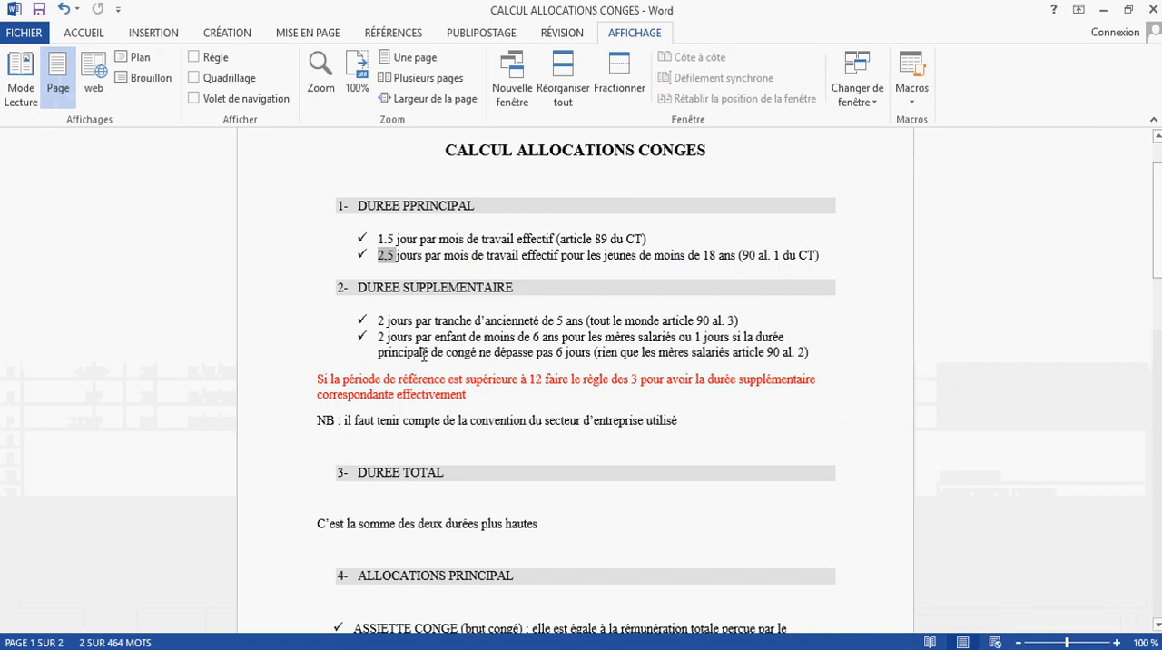
{"action": "left_click_drag", "start_coordinate": [378, 321], "coordinate": [587, 321]}
{"action": "left_click_drag", "start_coordinate": [665, 321], "coordinate": [742, 322]}
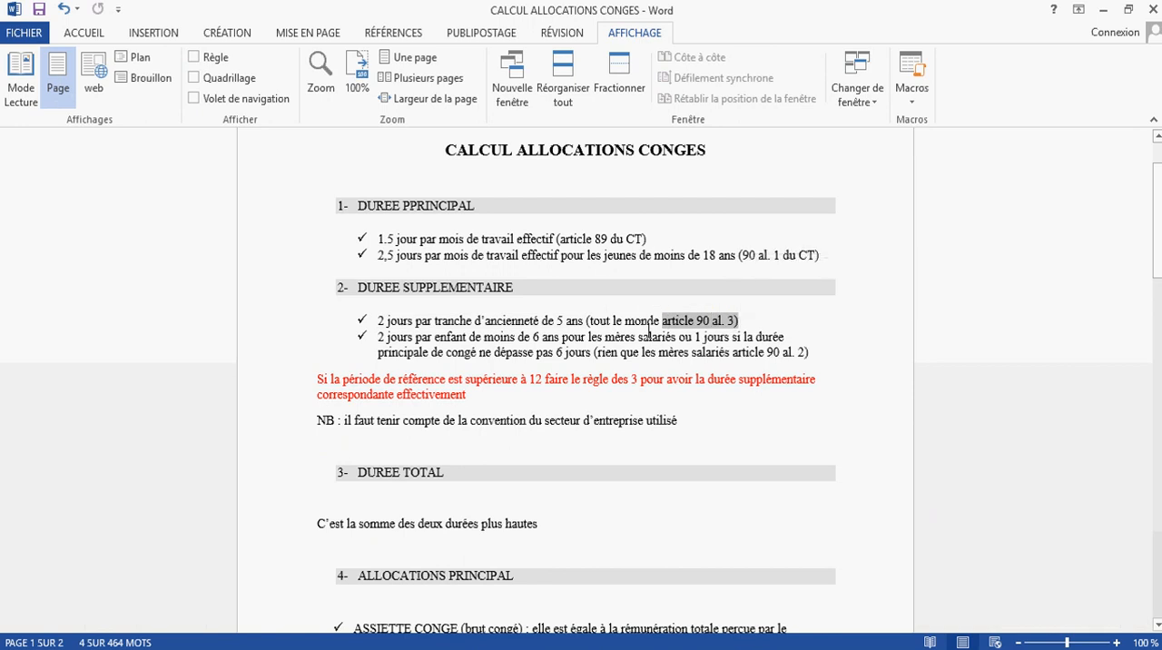
{"action": "left_click", "coordinate": [737, 323]}
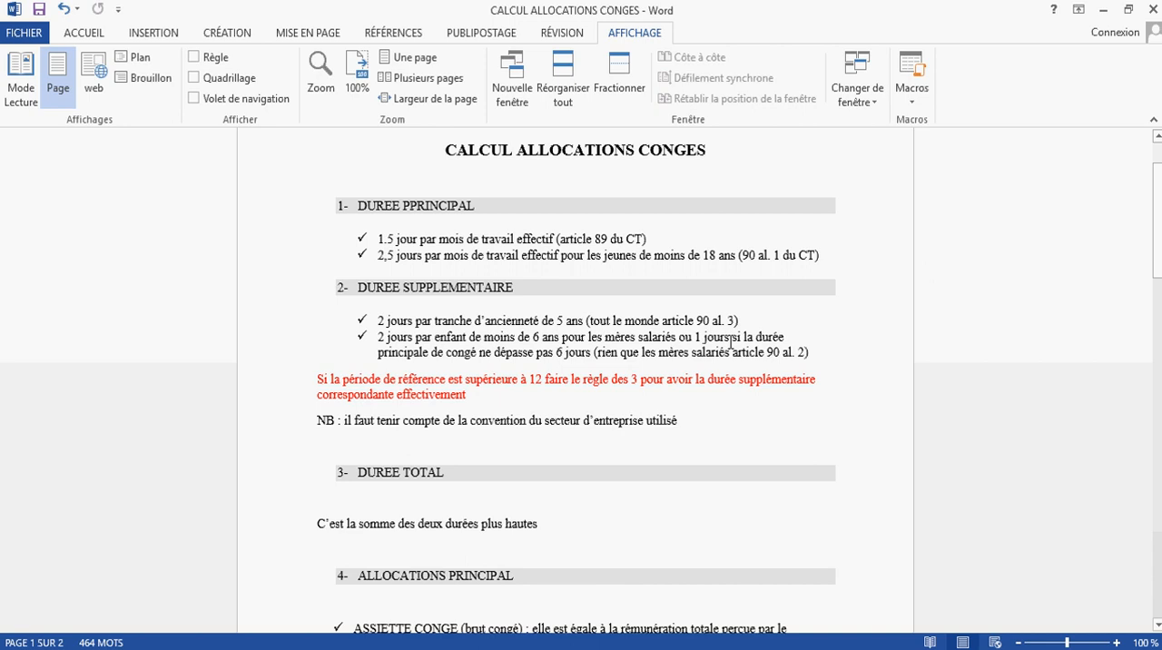
{"action": "type", "text": "DU CT"}
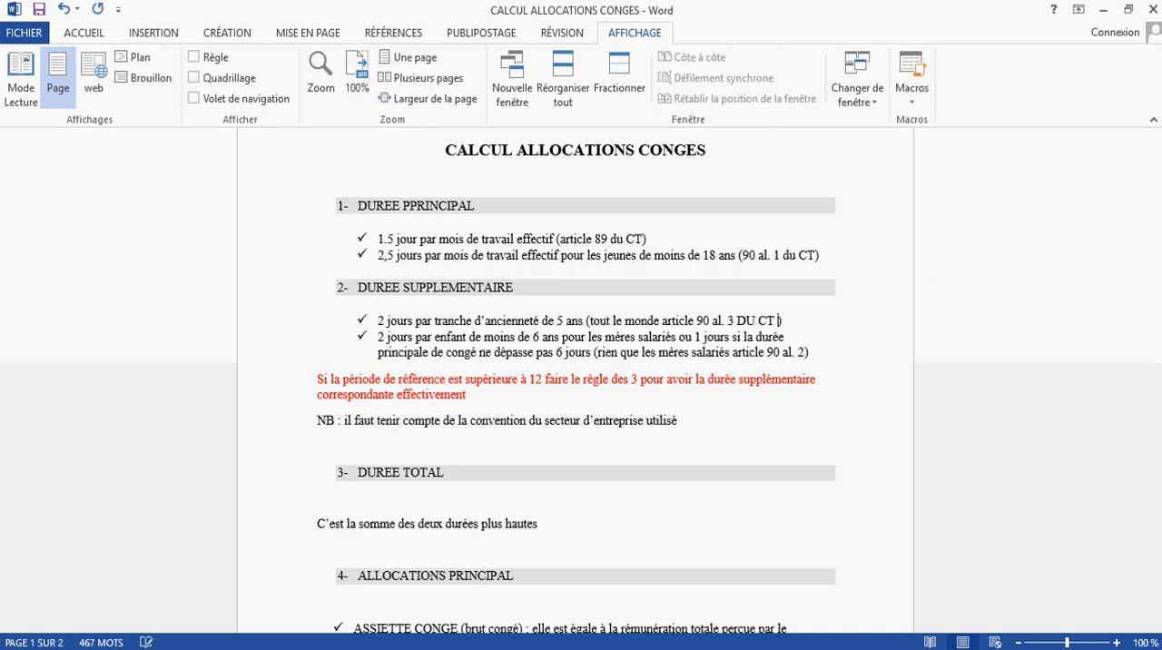
{"action": "type", "text": " 1922"}
{"action": "key", "text": "BackSpace"}
{"action": "key", "text": "BackSpace"}
{"action": "type", "text": "92"}
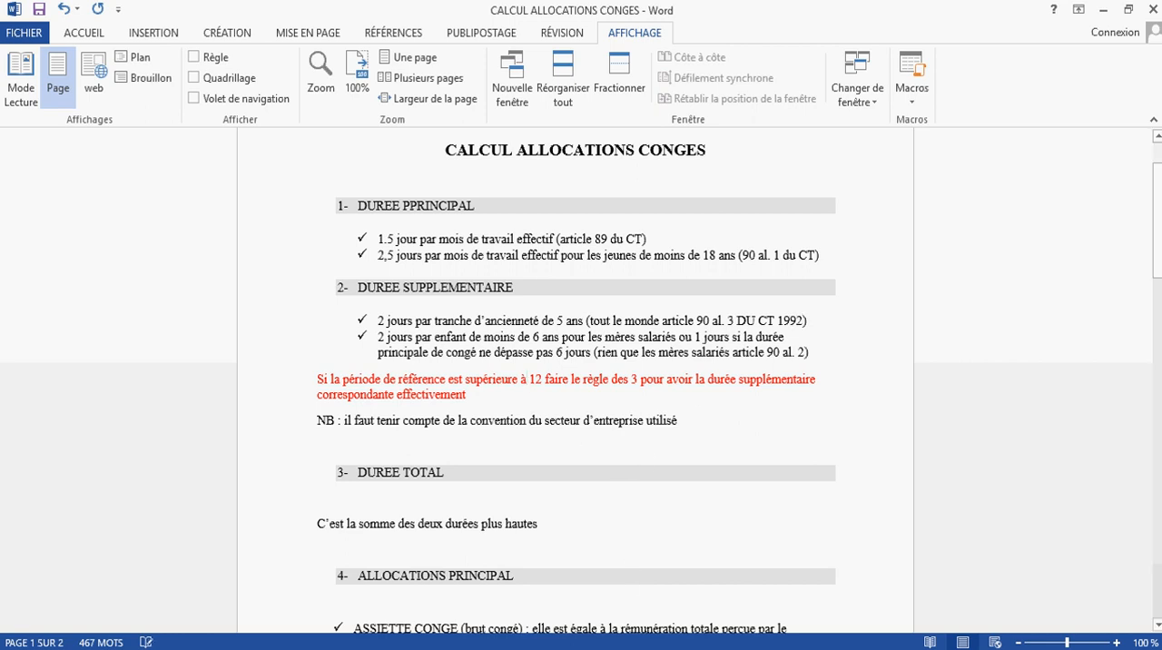
Step: Switch to the CALCUL ANCIENNETE workbook in Excel and write a formula in L5 dividing employee A's ANCIENNETE (D5) by 5
{"action": "key", "text": "alt+Tab"}
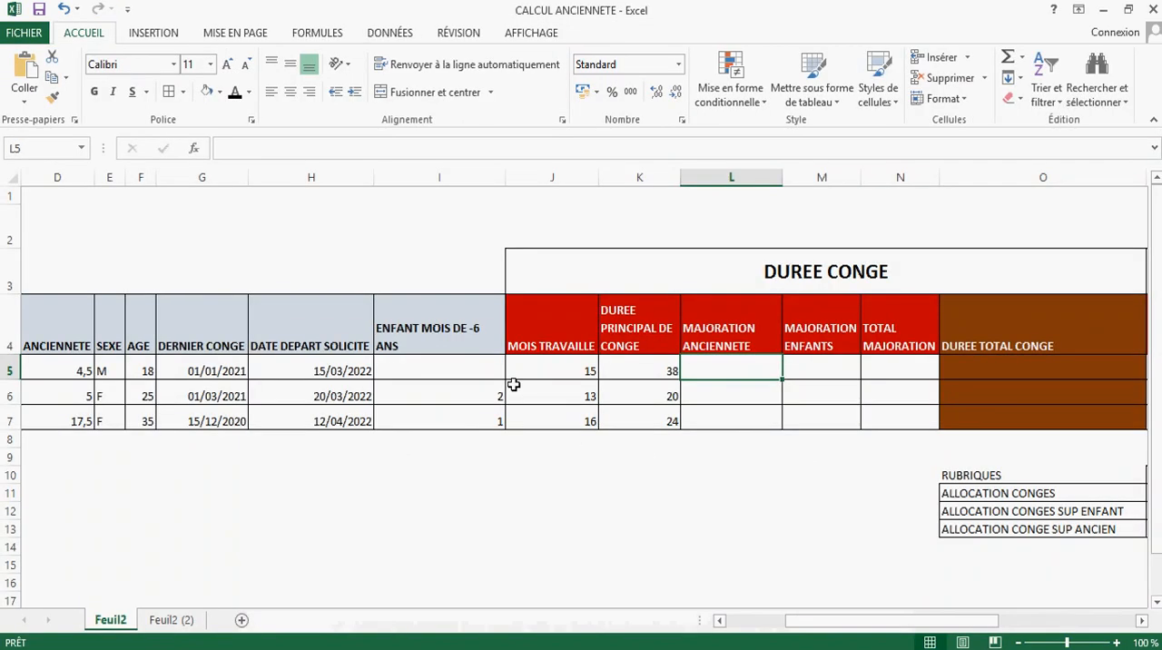
{"action": "left_click", "coordinate": [57, 370]}
{"action": "left_click_drag", "start_coordinate": [870, 621], "coordinate": [826, 626]}
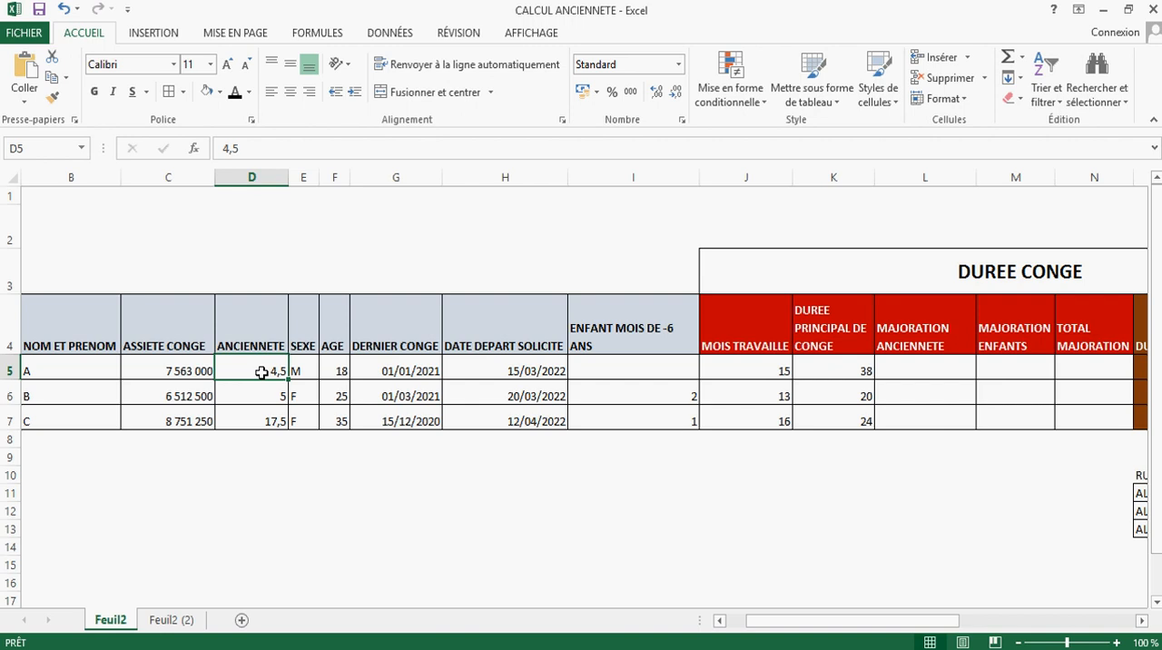
{"action": "left_click", "coordinate": [910, 367]}
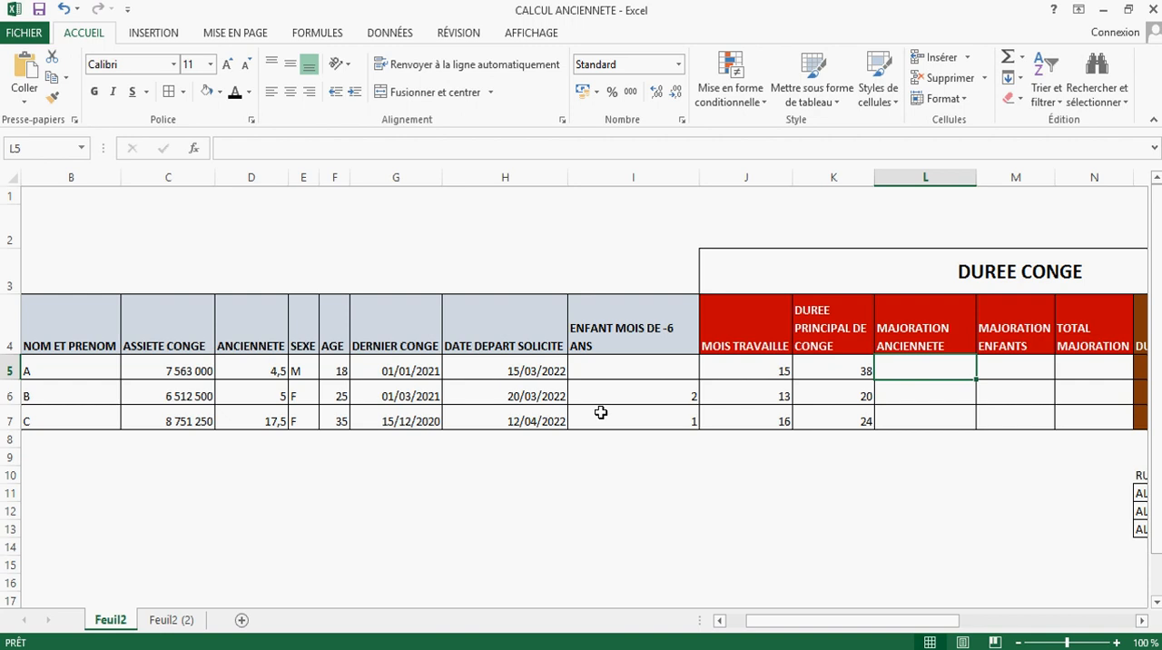
{"action": "type", "text": "+"}
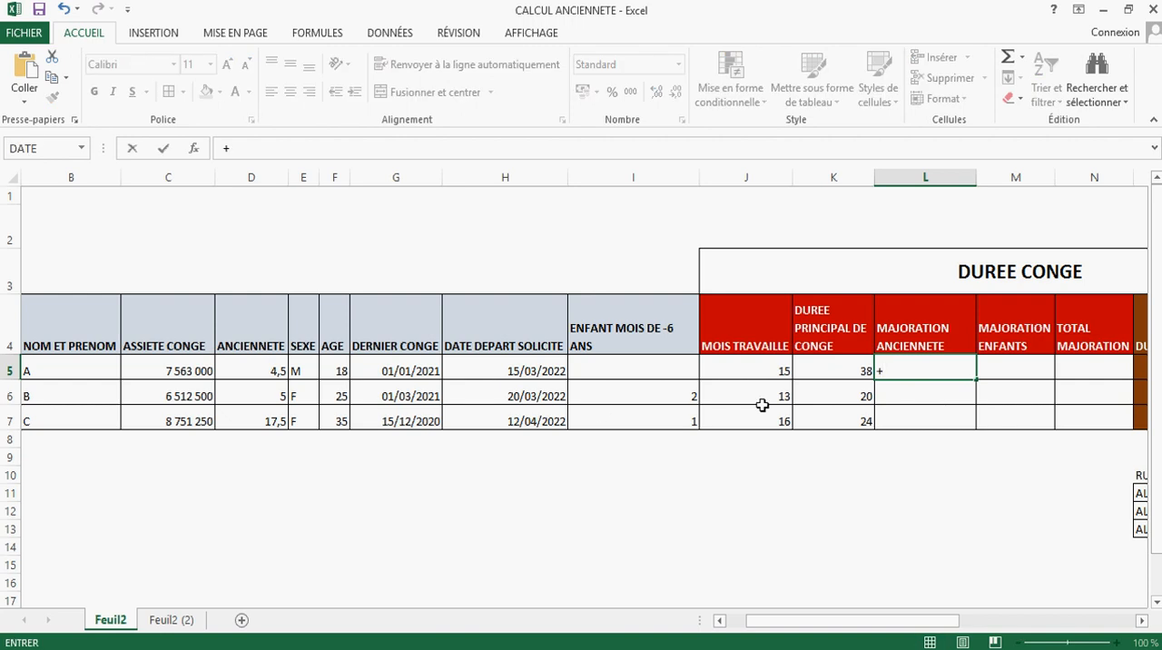
{"action": "left_click", "coordinate": [237, 373]}
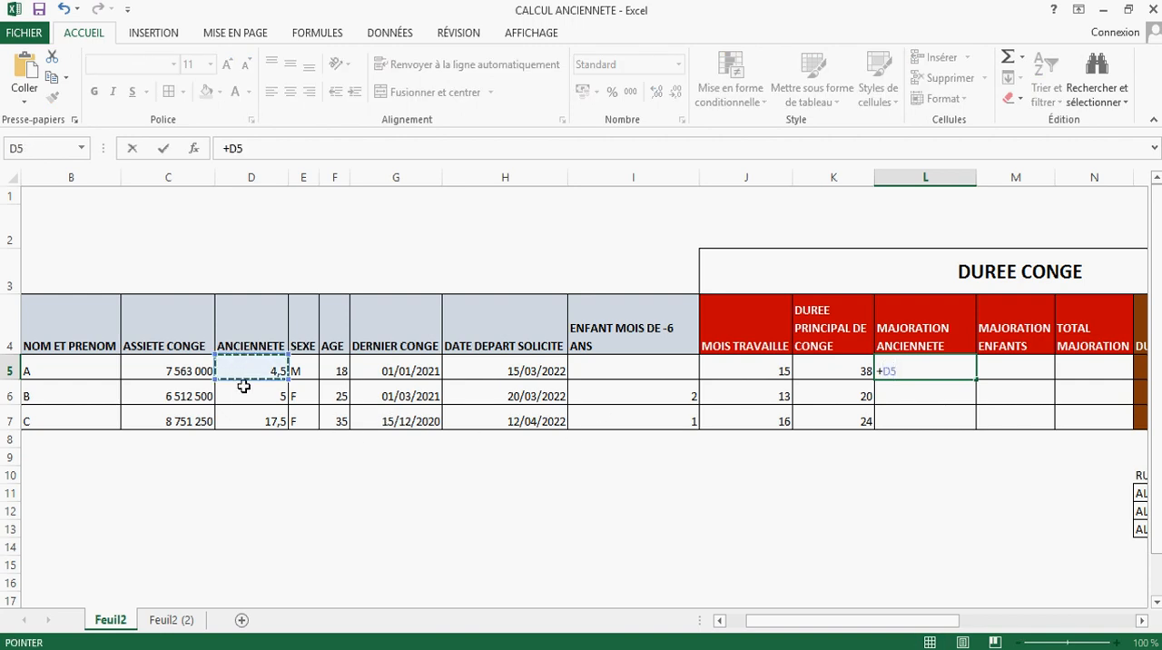
{"action": "type", "text": "/5"}
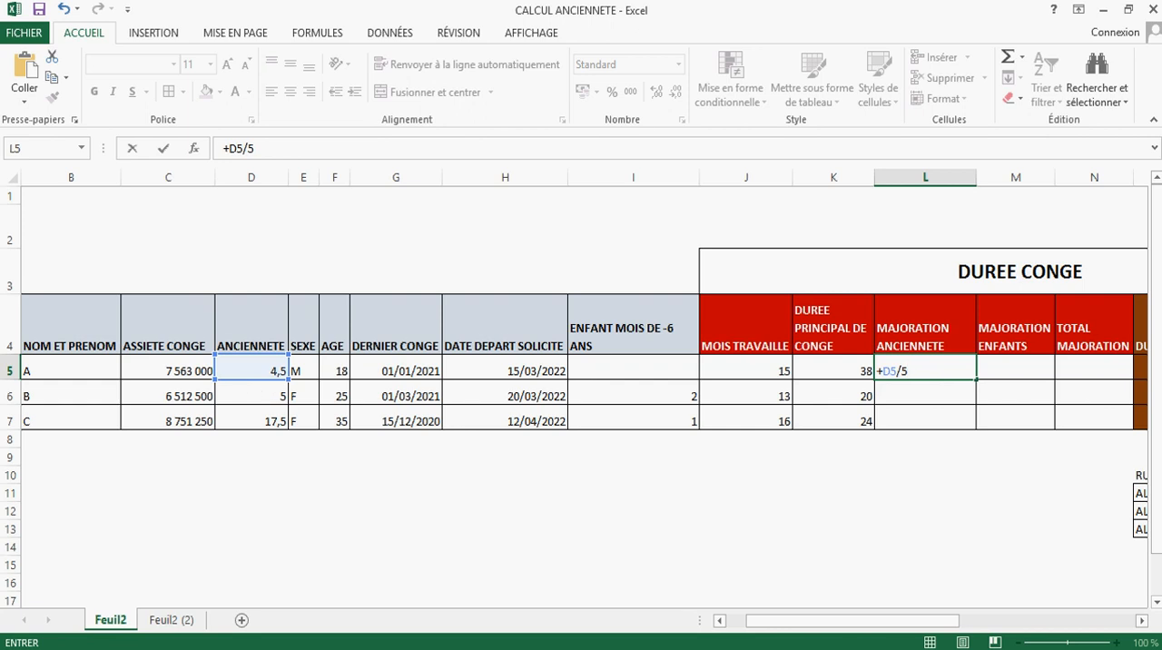
Step: Consult the seniority rule in article 90, paragraph 3, of the 1992 labour code in Foxit PDF Reader, and return to Excel
{"action": "left_click", "coordinate": [676, 648]}
{"action": "left_click", "coordinate": [227, 138]}
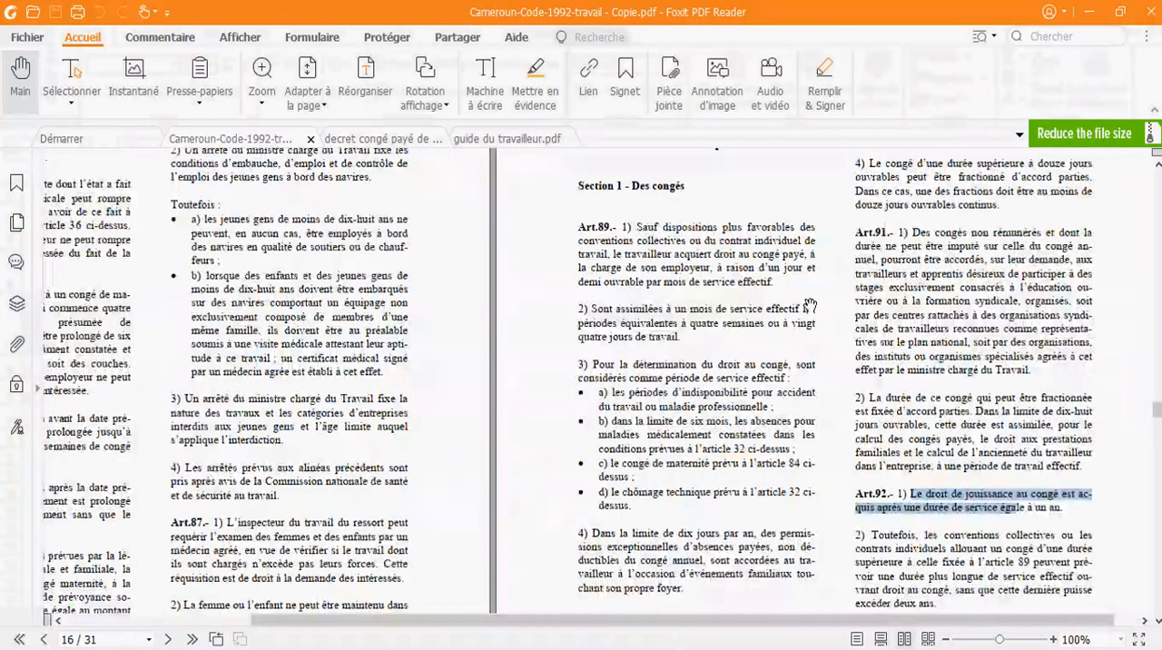
{"action": "scroll", "coordinate": [920, 397], "scroll_direction": "up", "scroll_amount": 5}
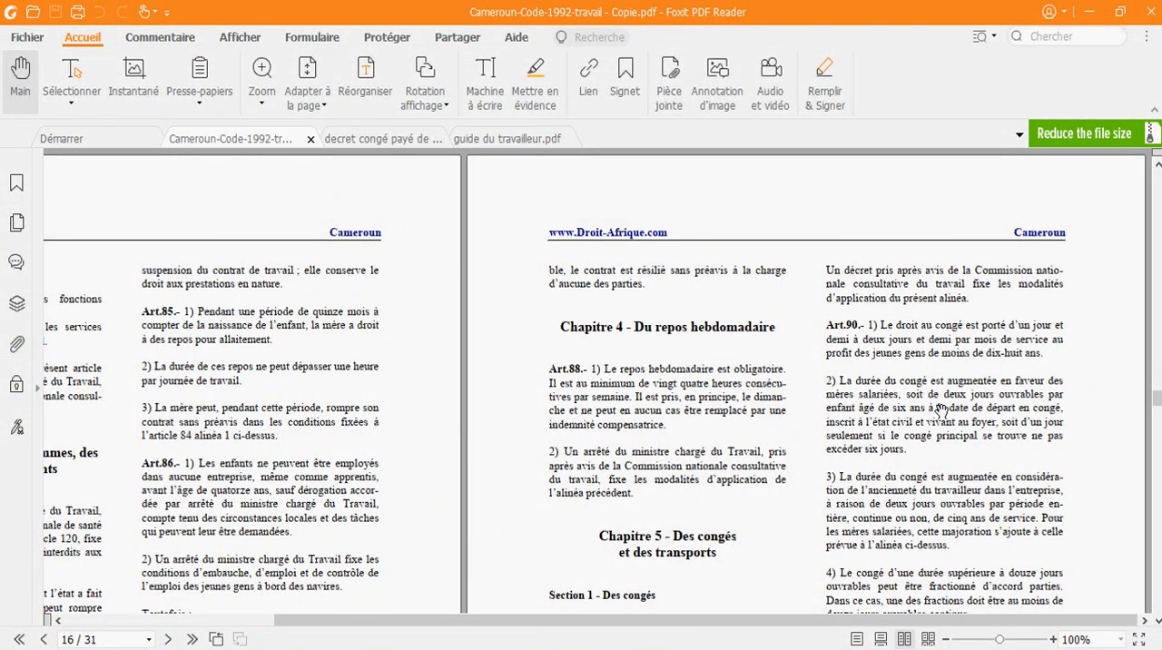
{"action": "scroll", "coordinate": [944, 426], "scroll_direction": "down", "scroll_amount": 2}
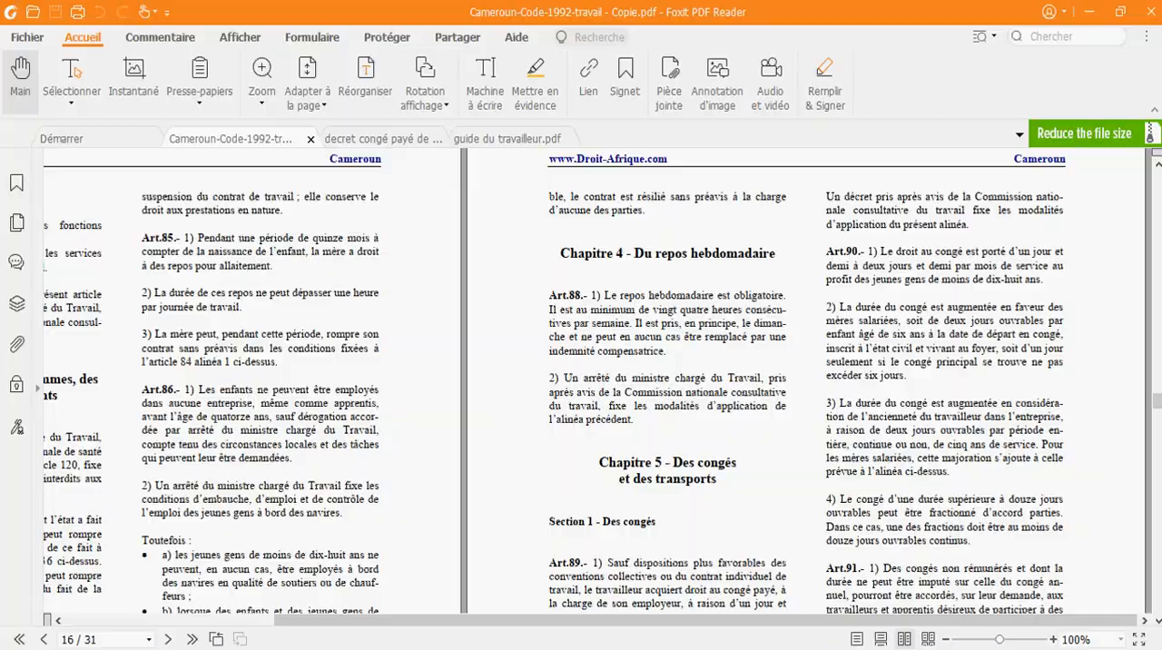
{"action": "left_click", "coordinate": [620, 648]}
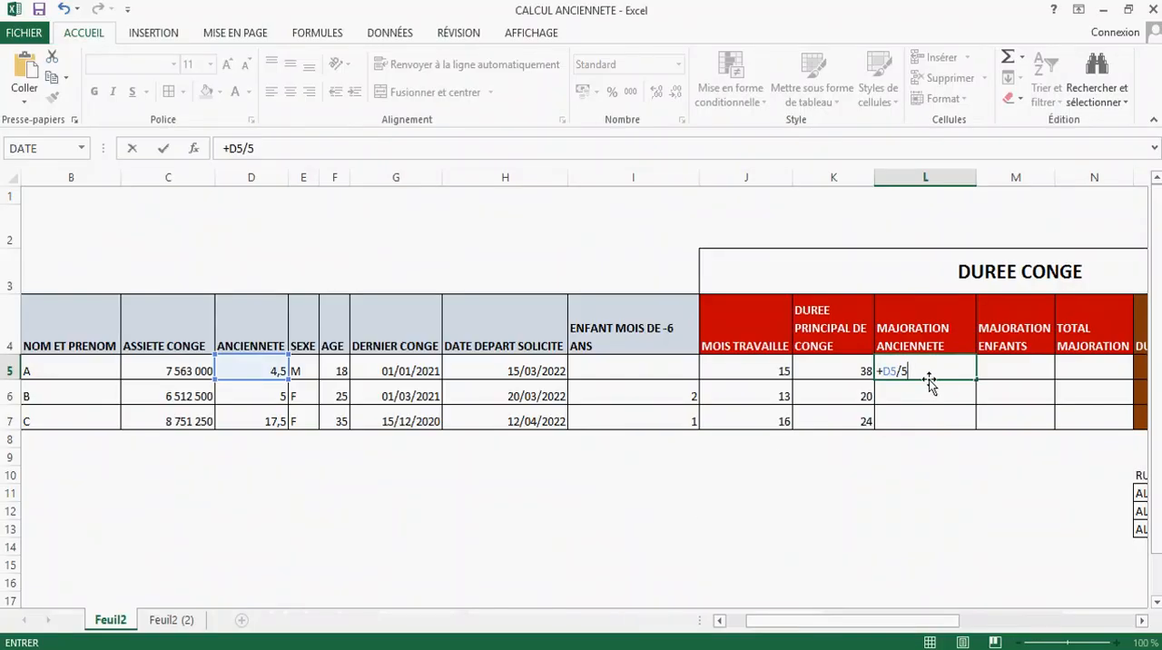
Step: Rewrite the MAJORATION ANCIENNETE formula in L5 with the ENT function as =+ENT(D5/5)
{"action": "key", "text": "Return"}
{"action": "left_click", "coordinate": [962, 373]}
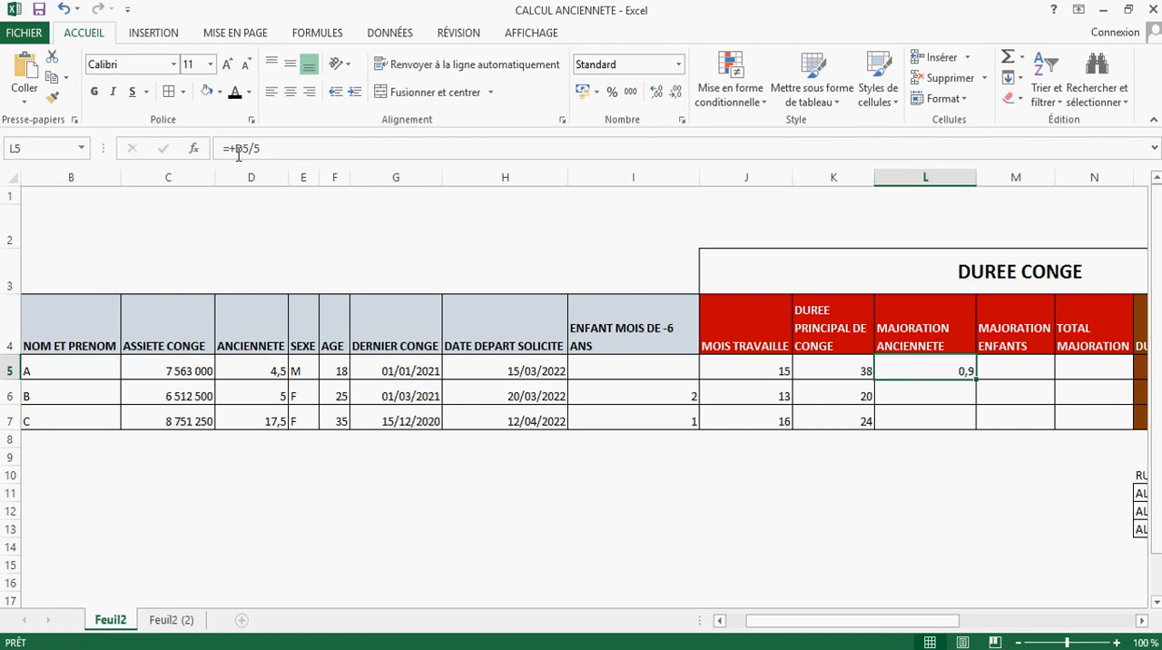
{"action": "left_click_drag", "start_coordinate": [229, 148], "coordinate": [317, 148]}
{"action": "key", "text": "BackSpace"}
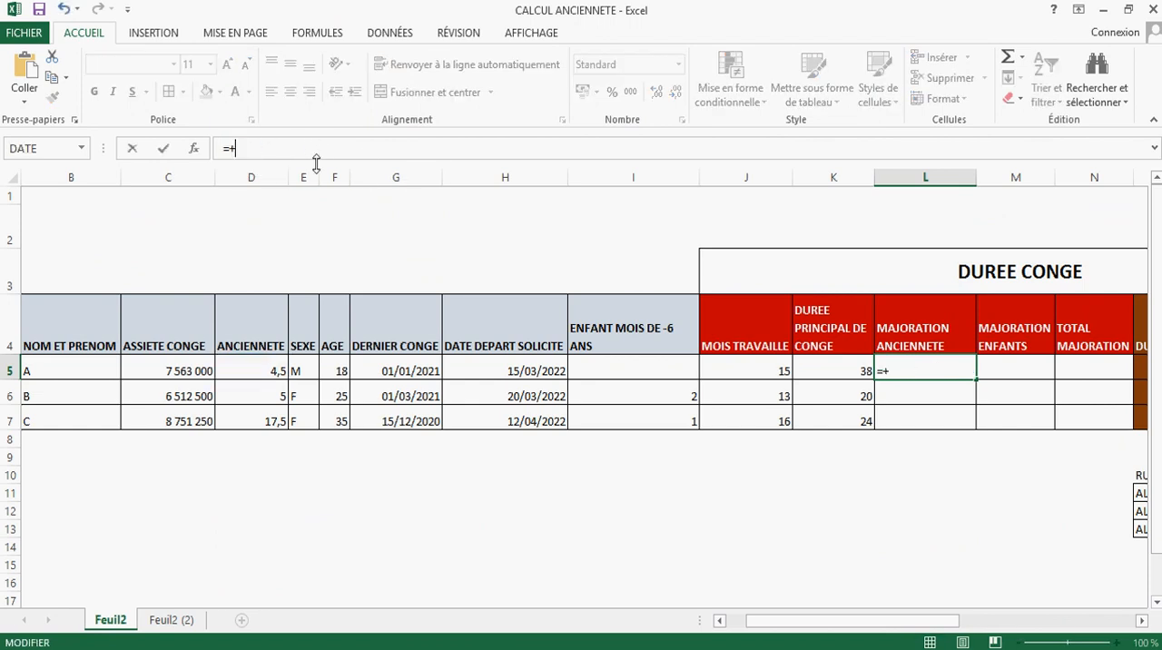
{"action": "type", "text": "ENT"}
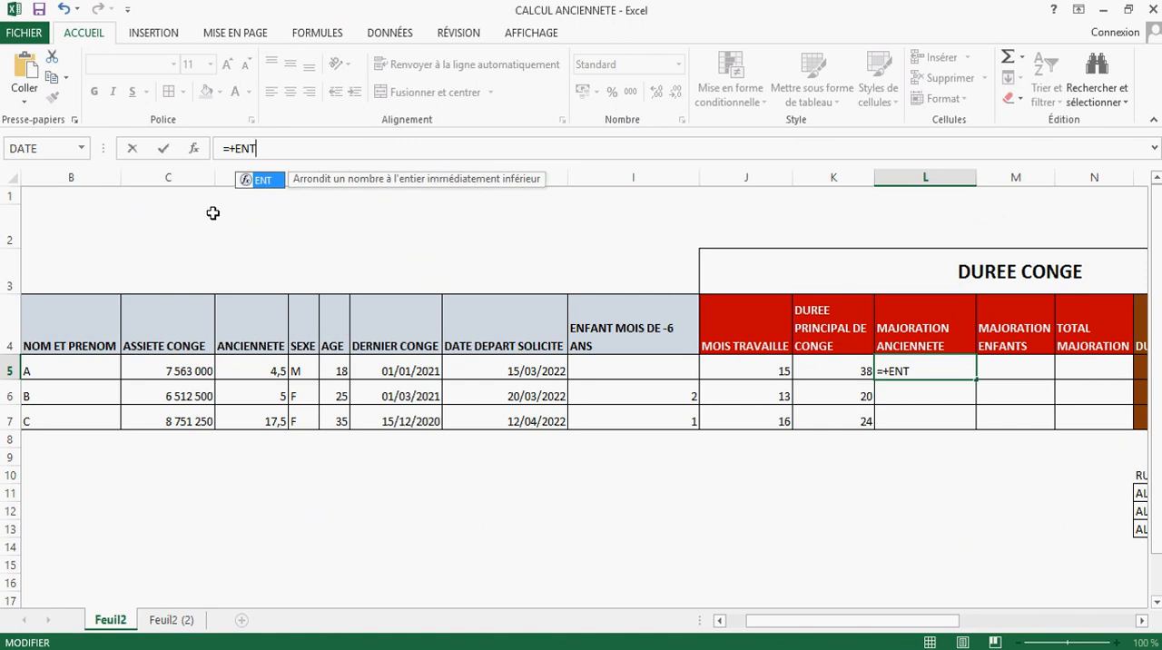
{"action": "double_click", "coordinate": [263, 181]}
{"action": "type", "text": "D5/5"}
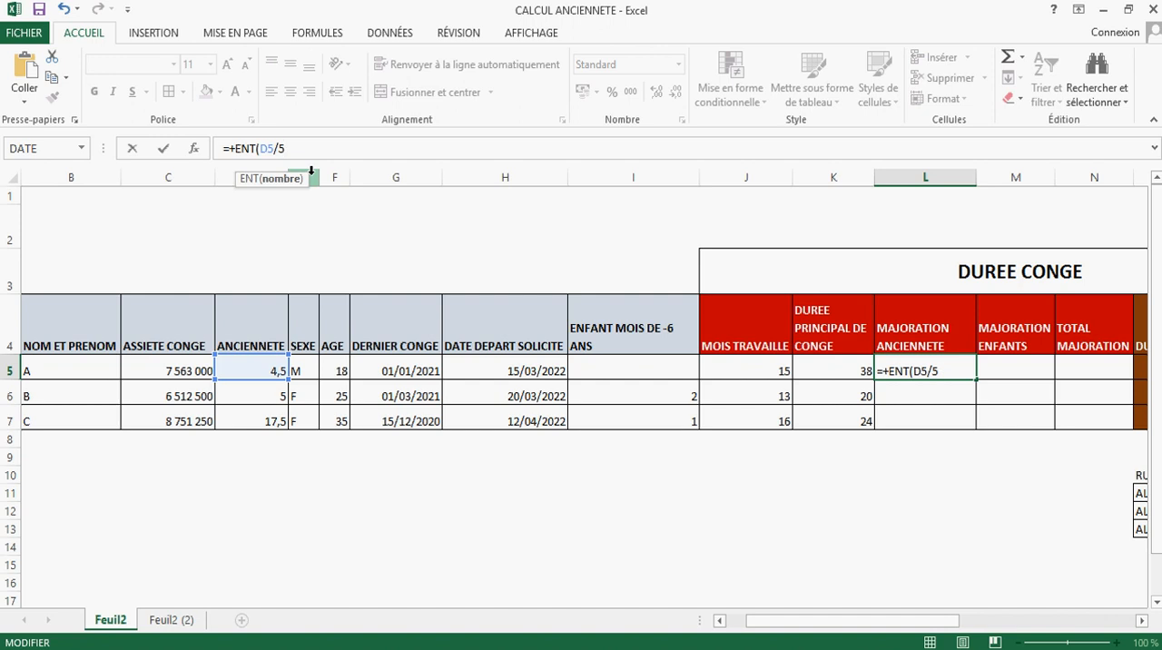
{"action": "key", "text": "Return"}
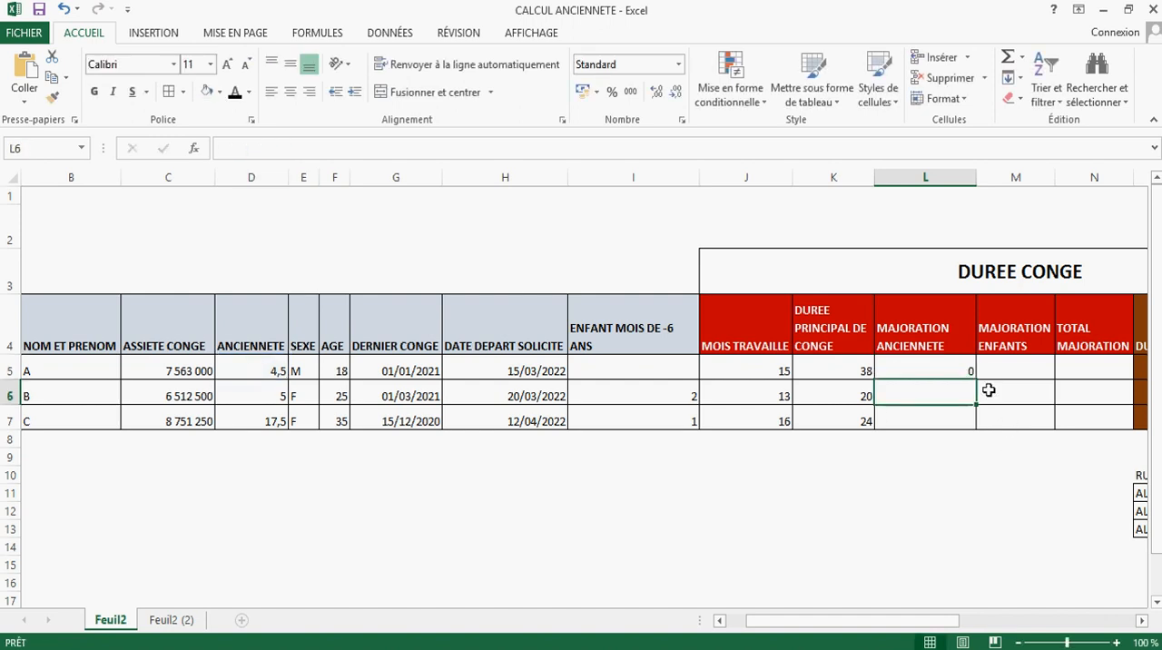
Step: Copy the ENT formula from L5 down to L7 and compare the results with each employee's ANCIENNETE
{"action": "left_click", "coordinate": [955, 368]}
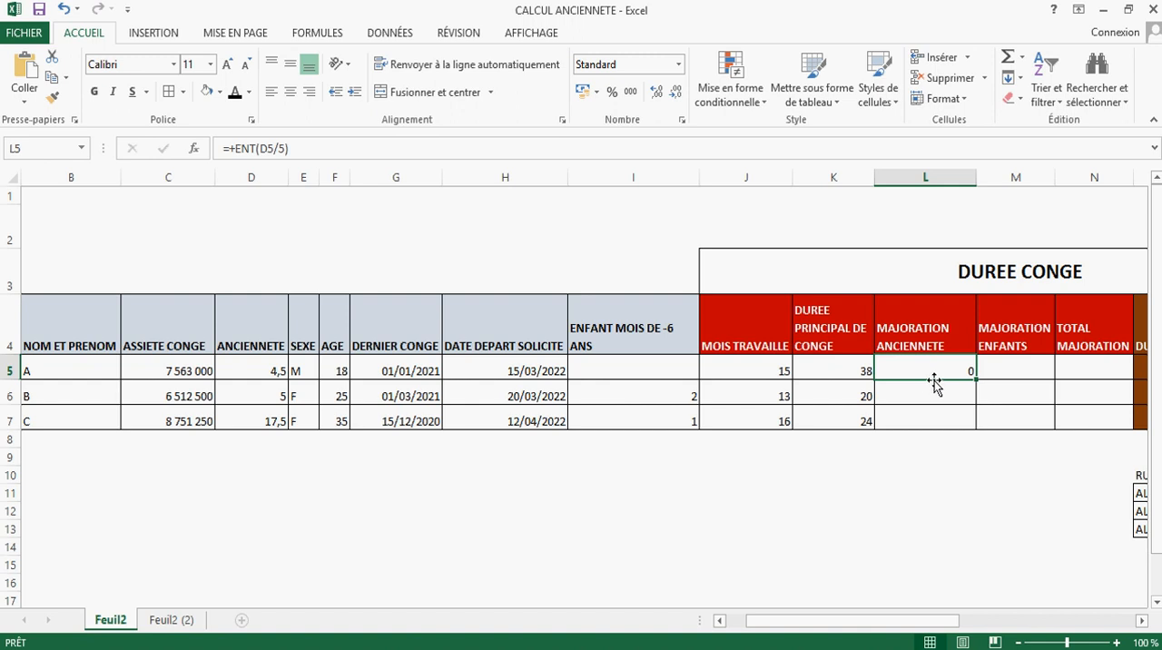
{"action": "left_click_drag", "start_coordinate": [971, 382], "coordinate": [969, 404]}
{"action": "left_click", "coordinate": [957, 396]}
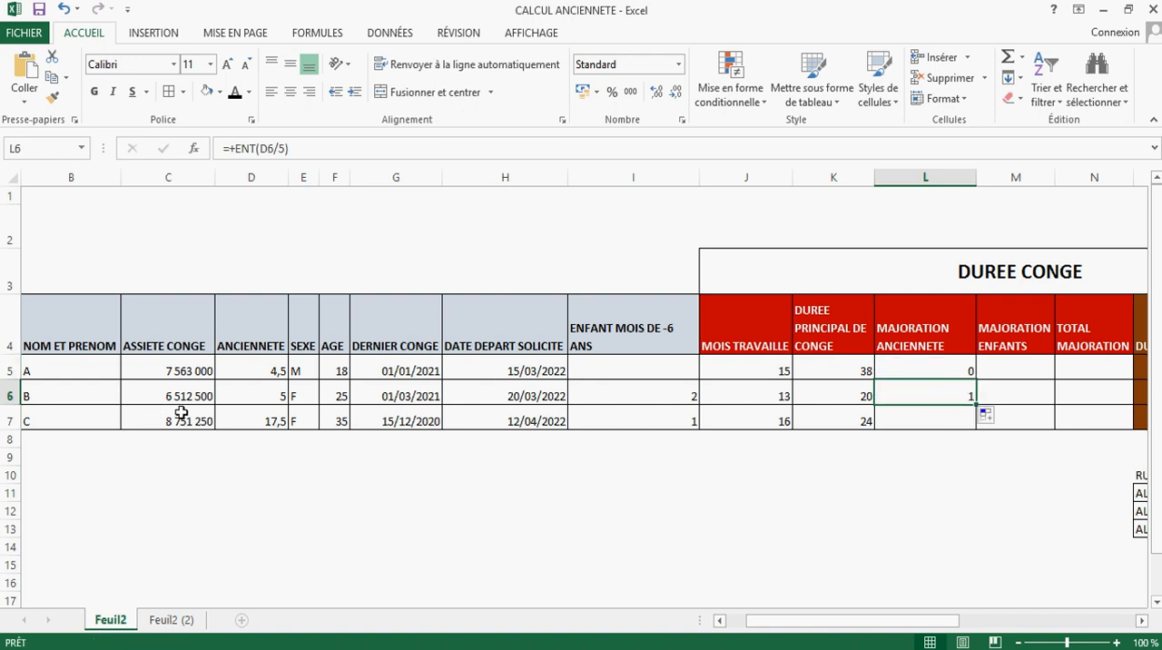
{"action": "left_click", "coordinate": [251, 400]}
{"action": "left_click", "coordinate": [950, 399]}
{"action": "mouse_move", "coordinate": [971, 407]}
{"action": "left_mouse_down"}
{"action": "mouse_move", "coordinate": [980, 409]}
{"action": "mouse_move", "coordinate": [962, 422]}
{"action": "left_mouse_up"}
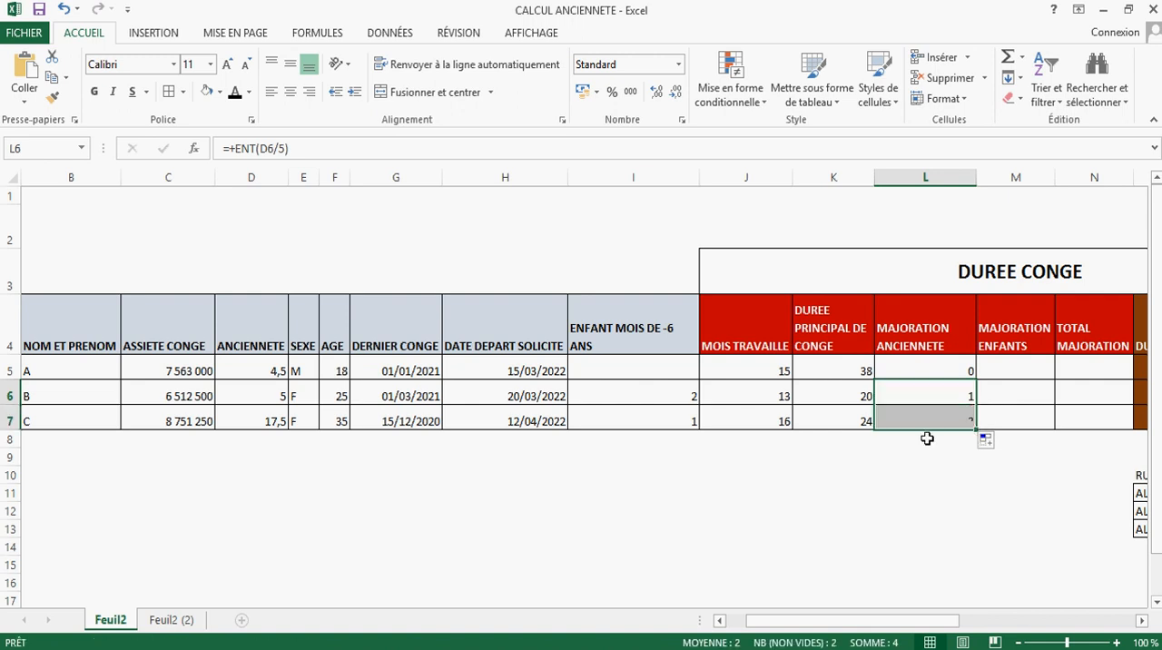
{"action": "left_click", "coordinate": [936, 419]}
{"action": "left_click", "coordinate": [260, 420]}
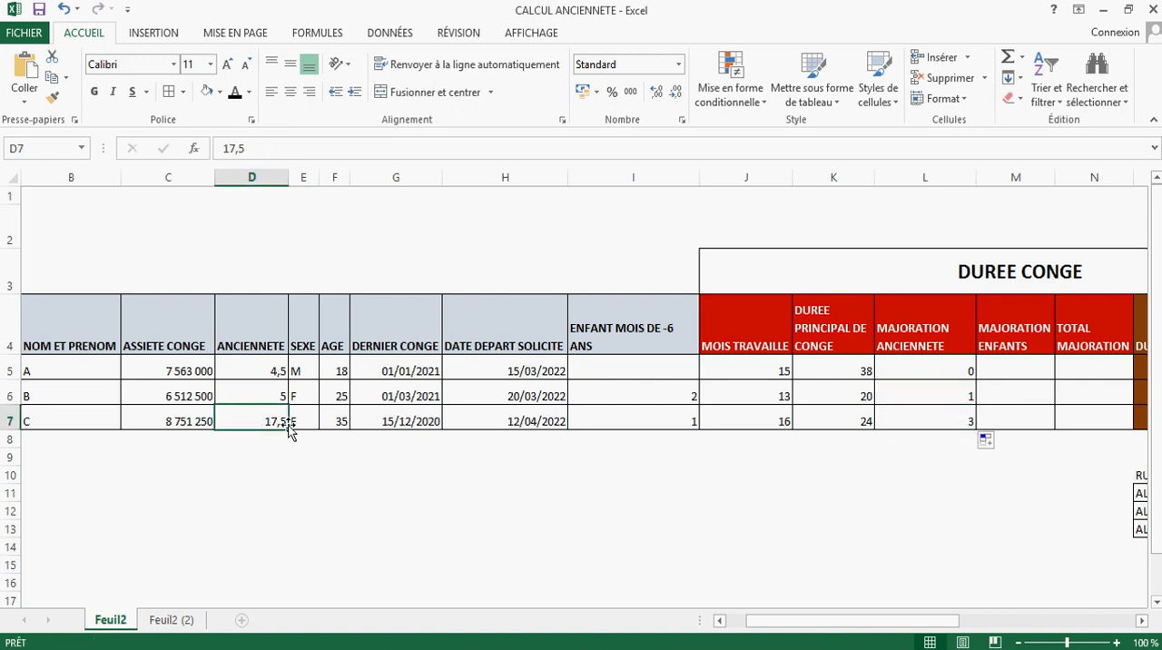
Step: Break down employee C's seniority below the table by entering 5, 5, 5 and 2,5 in D9 to D12
{"action": "left_click", "coordinate": [285, 454]}
{"action": "type", "text": "5"}
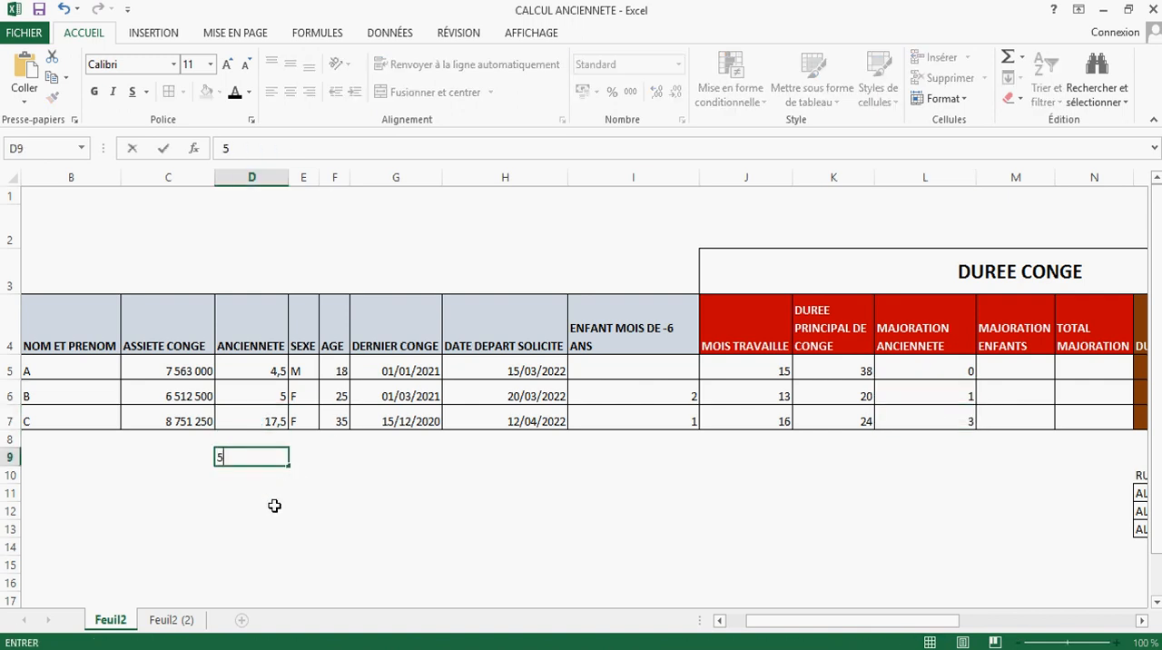
{"action": "left_click", "coordinate": [272, 508]}
{"action": "left_click", "coordinate": [272, 473]}
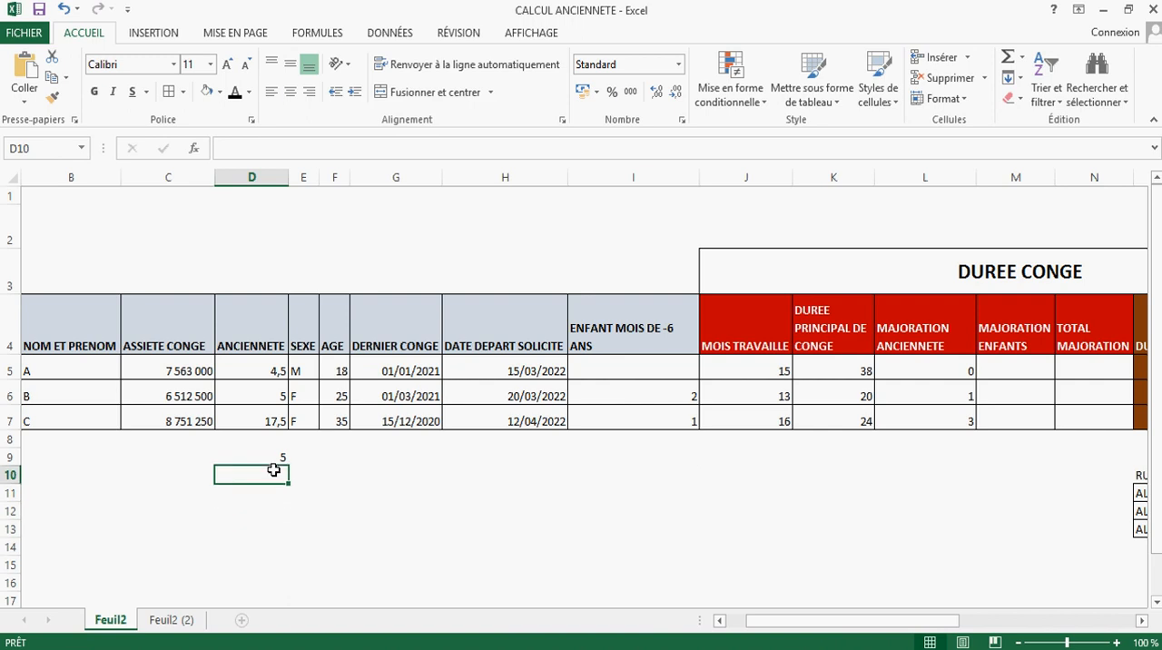
{"action": "type", "text": "5"}
{"action": "left_click", "coordinate": [282, 503]}
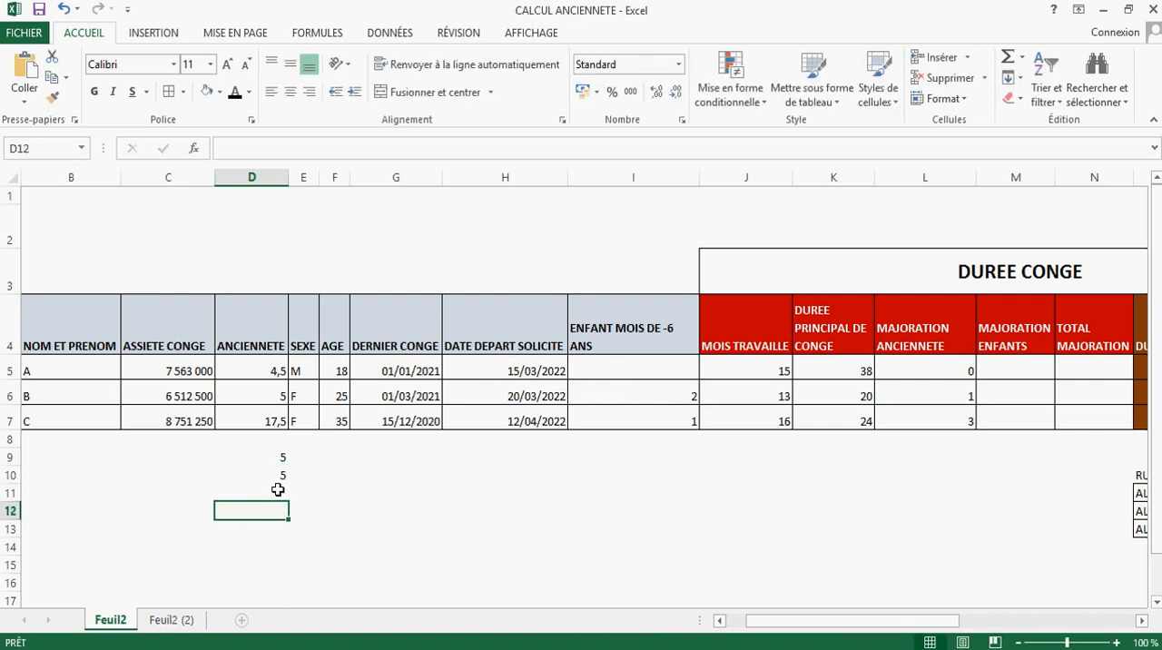
{"action": "left_click", "coordinate": [278, 490]}
{"action": "type", "text": "5"}
{"action": "left_click", "coordinate": [282, 522]}
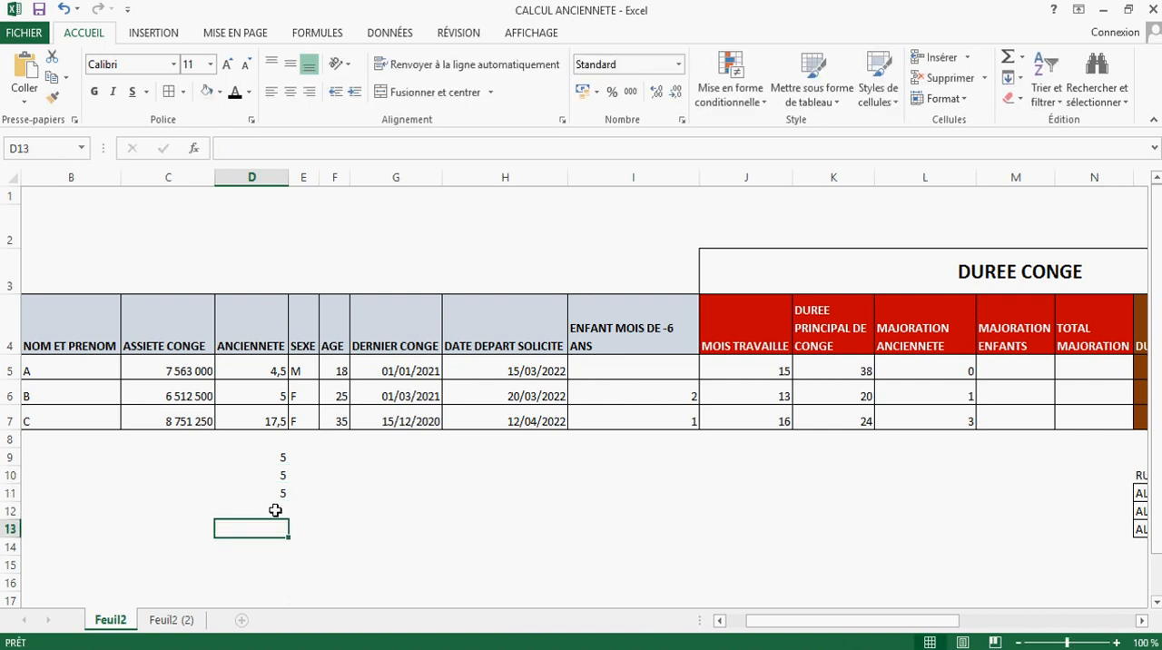
{"action": "left_click", "coordinate": [275, 506]}
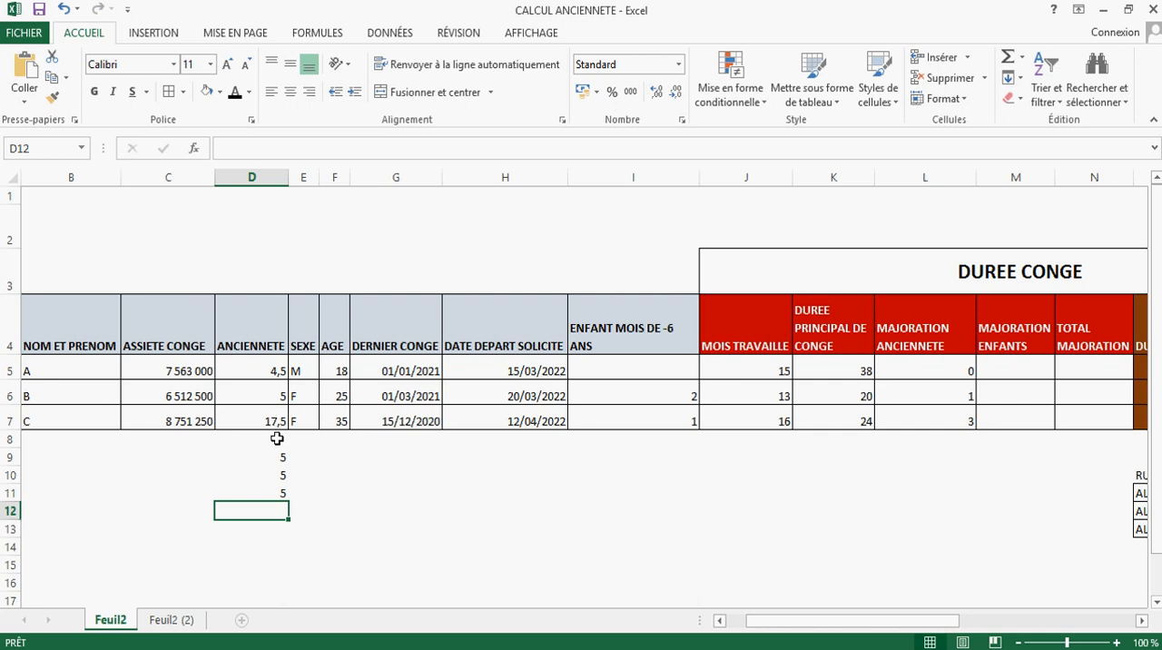
{"action": "left_click_drag", "start_coordinate": [279, 458], "coordinate": [280, 495]}
{"action": "left_click", "coordinate": [278, 514]}
{"action": "type", "text": "2"}
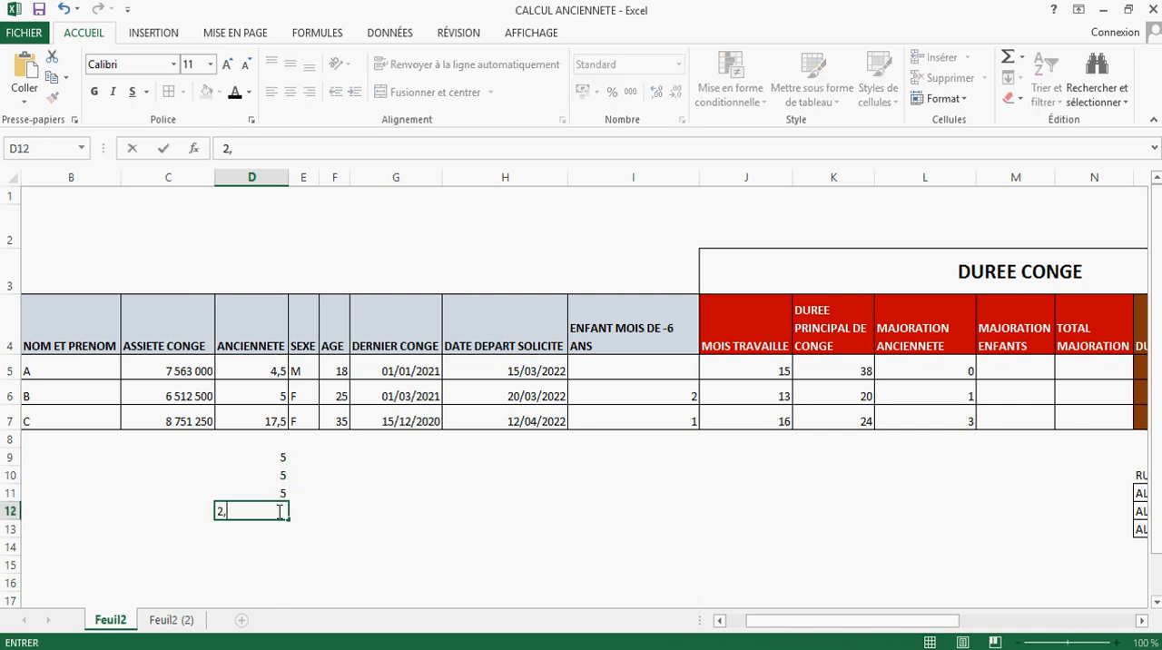
{"action": "type", "text": ",5"}
{"action": "left_click", "coordinate": [280, 531]}
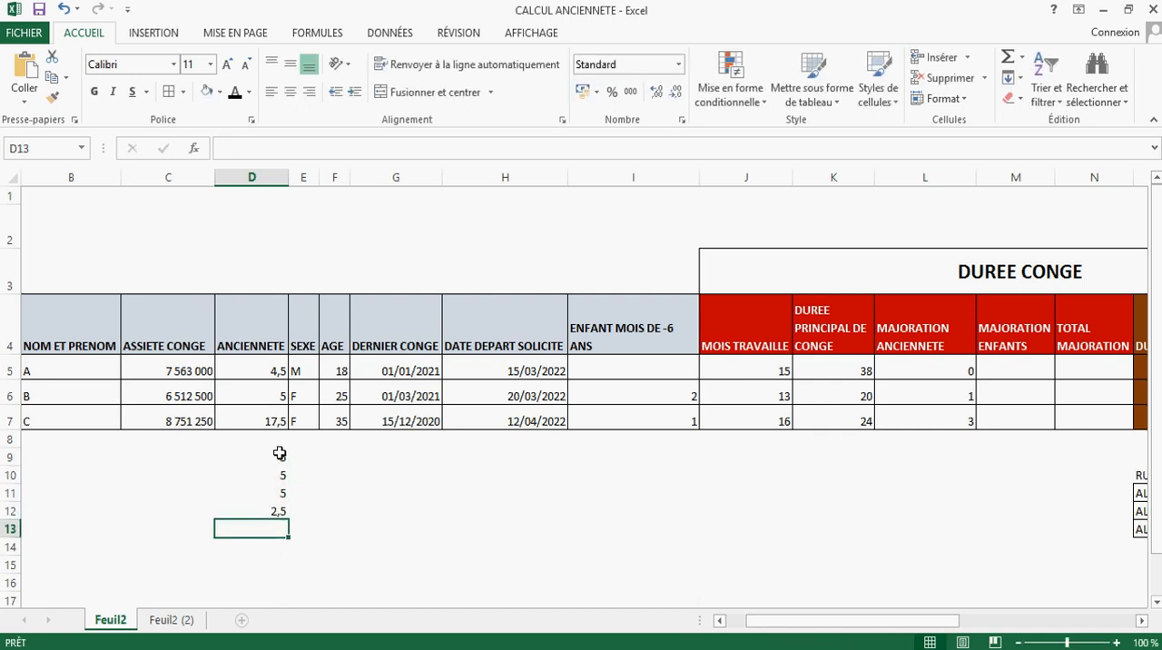
{"action": "left_click_drag", "start_coordinate": [280, 454], "coordinate": [279, 491]}
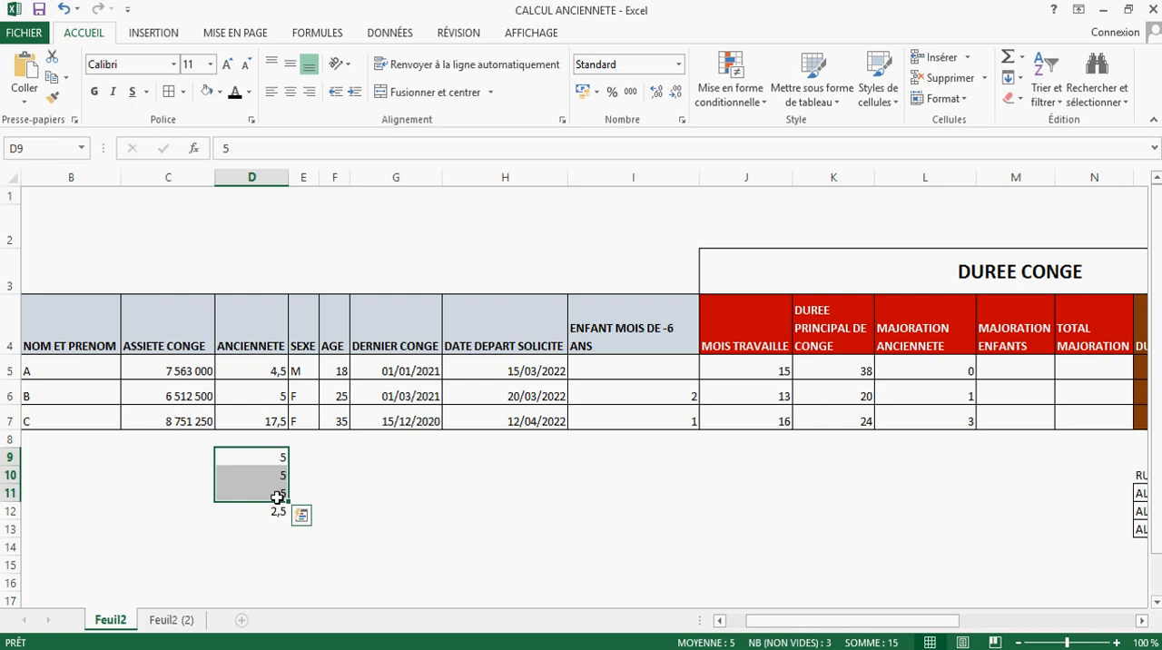
{"action": "left_click", "coordinate": [938, 420]}
Step: Clear the contents of the scratch cells D9 to D12
{"action": "left_click_drag", "start_coordinate": [254, 456], "coordinate": [266, 510]}
{"action": "right_click", "coordinate": [274, 481]}
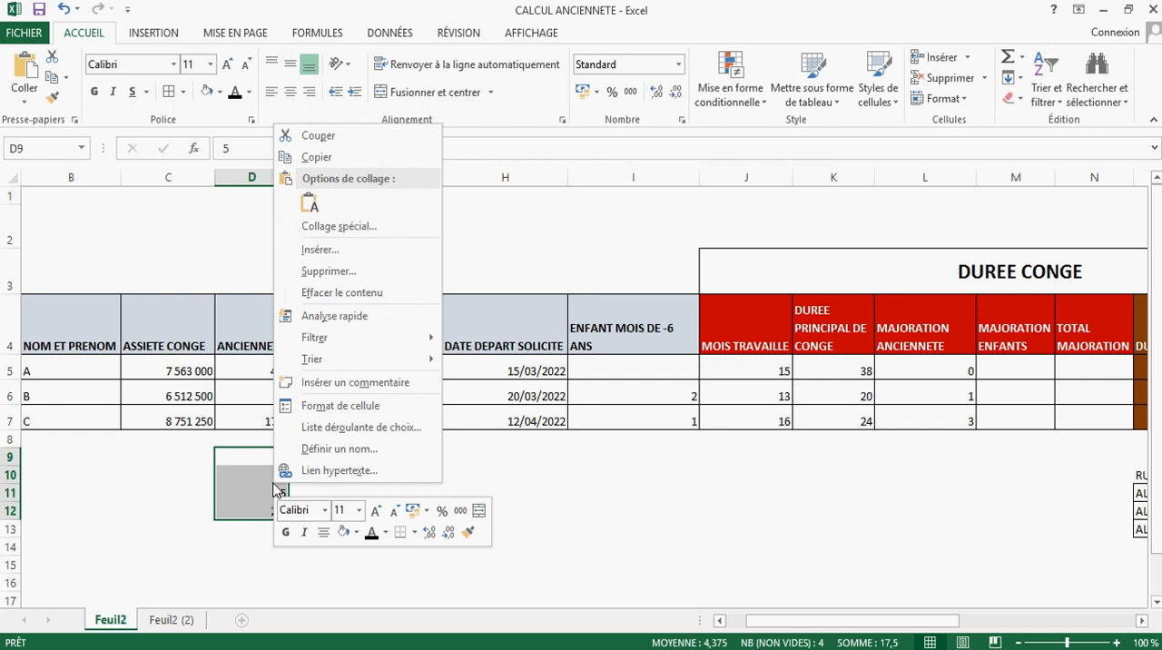
{"action": "left_click", "coordinate": [341, 293]}
{"action": "left_click", "coordinate": [505, 529]}
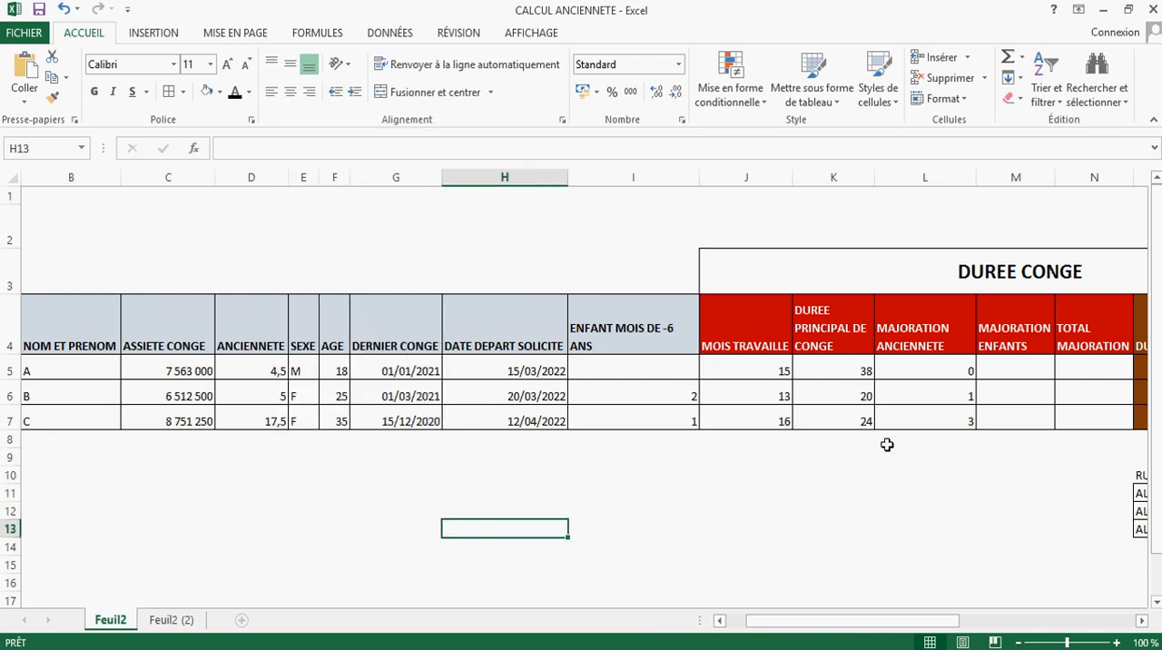
Step: Multiply the seniority formula in L5 by 2 so that it reads =+ENT(D5/5)*2
{"action": "left_click", "coordinate": [936, 419]}
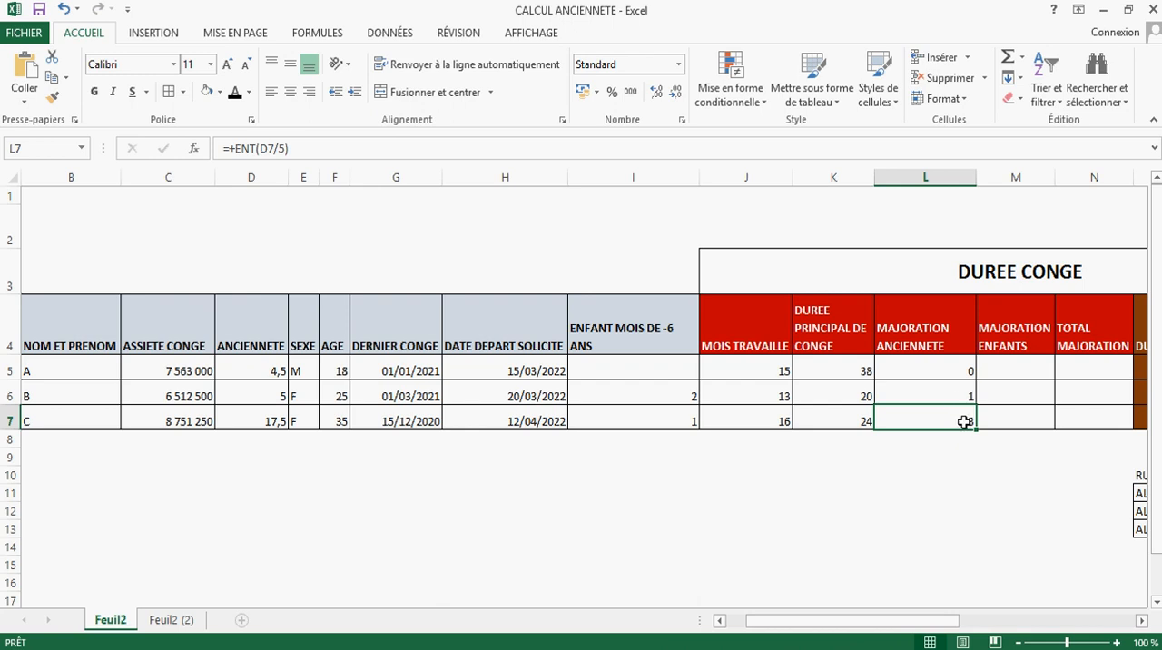
{"action": "left_click", "coordinate": [962, 367]}
{"action": "left_click", "coordinate": [314, 147]}
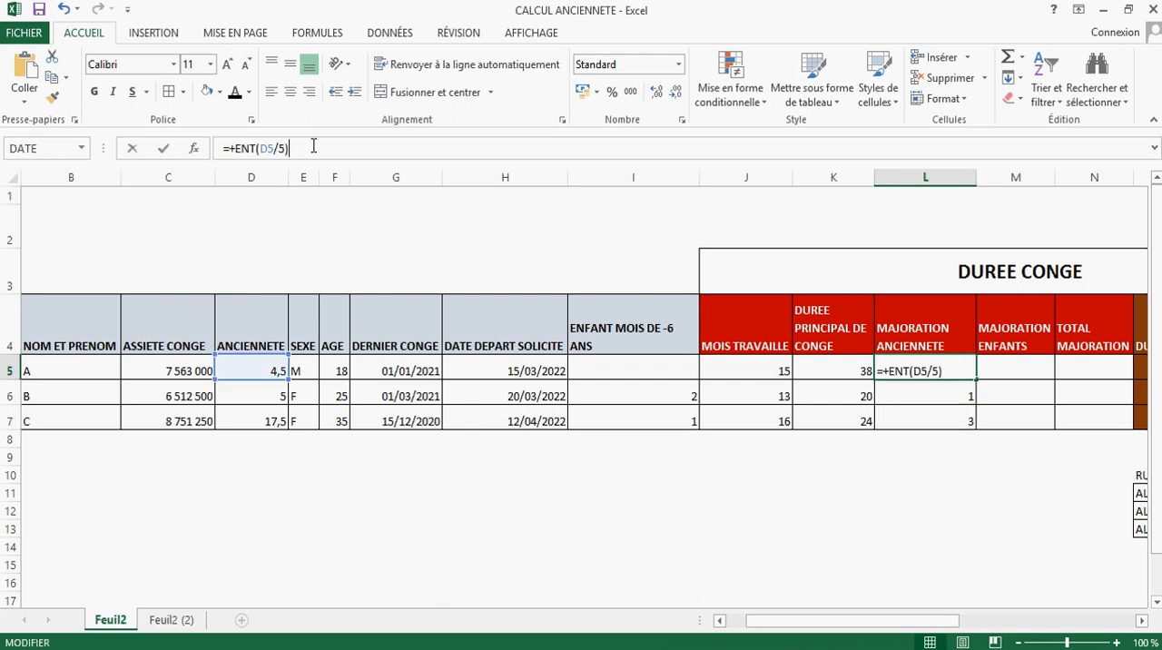
{"action": "type", "text": "*2"}
{"action": "left_click", "coordinate": [934, 401]}
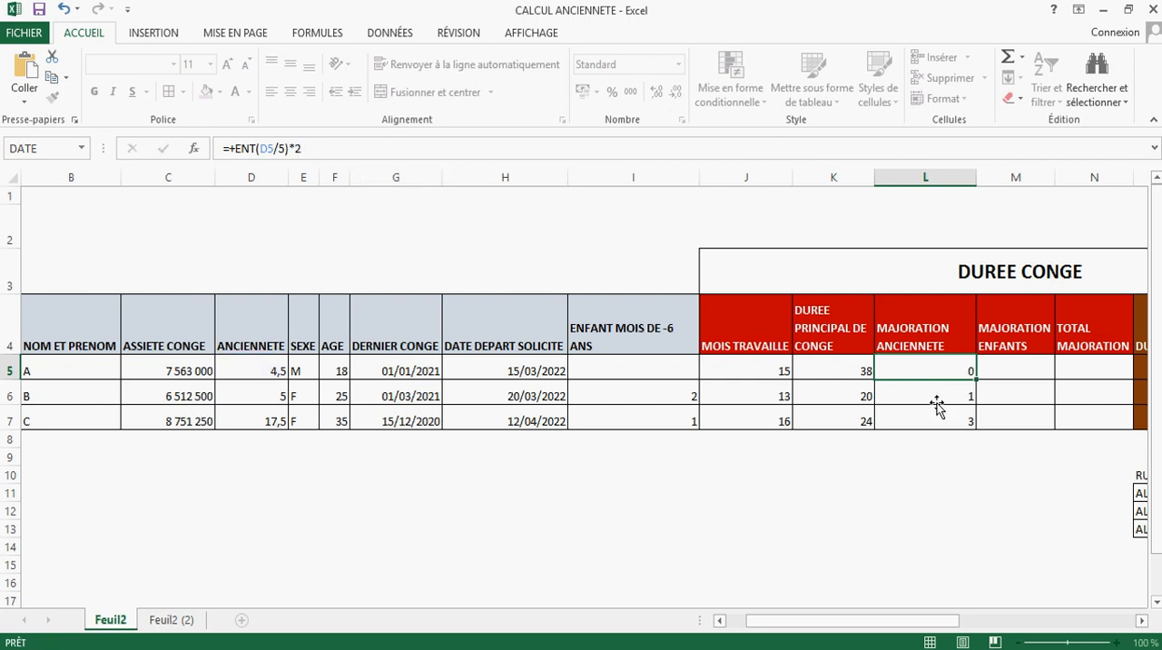
Step: Copy the doubled seniority formula from L5 down to L7, check the results, and select M5 under MAJORATION ENFANTS
{"action": "left_click_drag", "start_coordinate": [963, 367], "coordinate": [978, 432]}
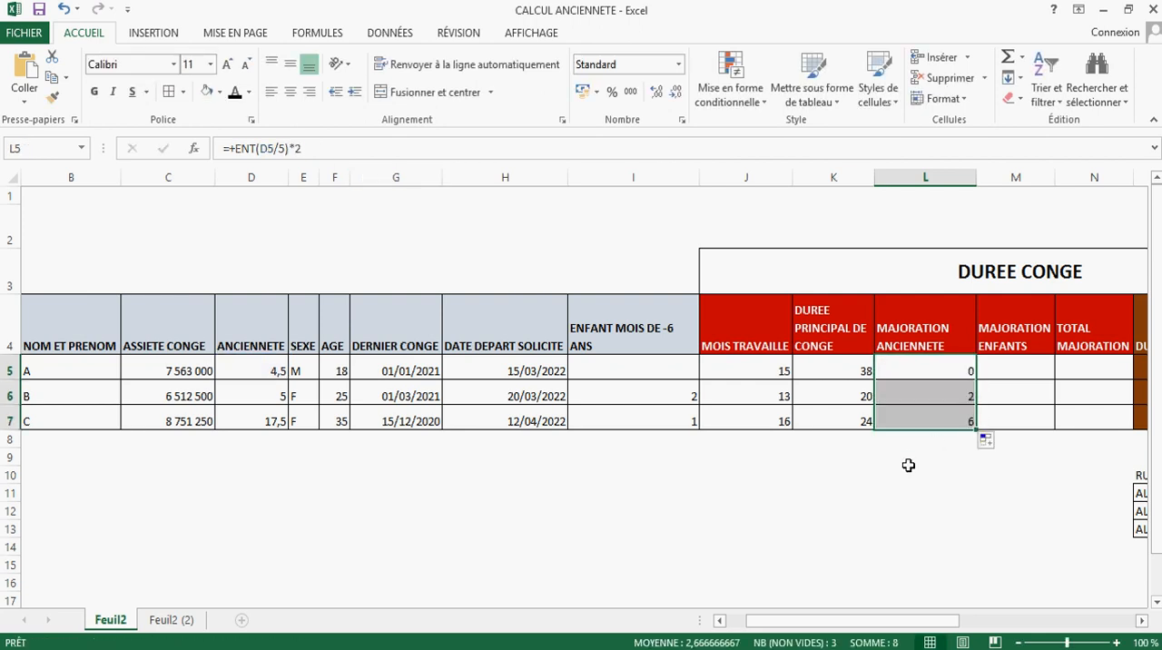
{"action": "left_click", "coordinate": [959, 402]}
{"action": "left_click", "coordinate": [958, 418]}
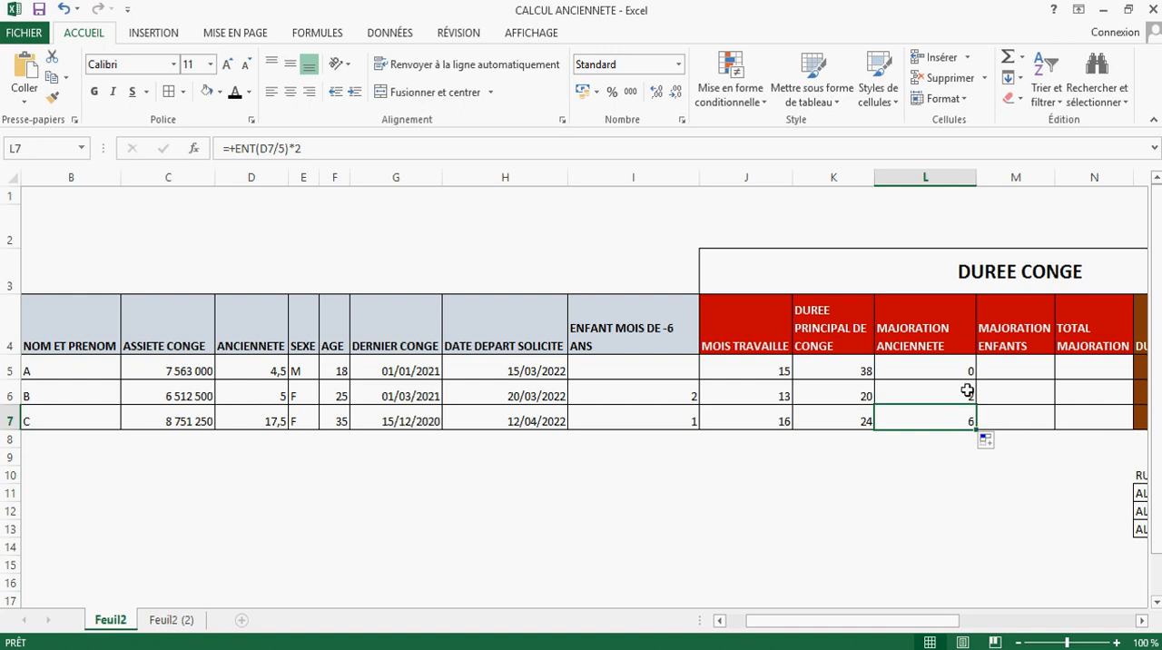
{"action": "left_click_drag", "start_coordinate": [950, 367], "coordinate": [951, 413]}
{"action": "left_click", "coordinate": [1024, 372]}
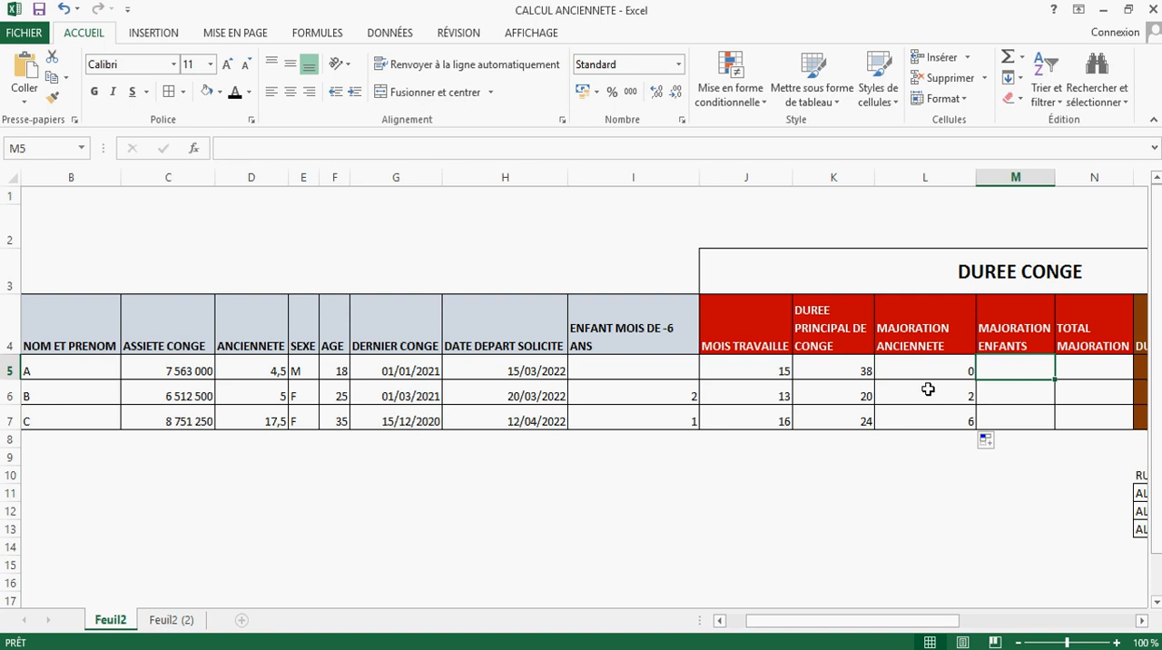
Step: Review employee C's children entry in I7 and the principal leave duration formula in K5
{"action": "left_click_drag", "start_coordinate": [900, 622], "coordinate": [914, 625]}
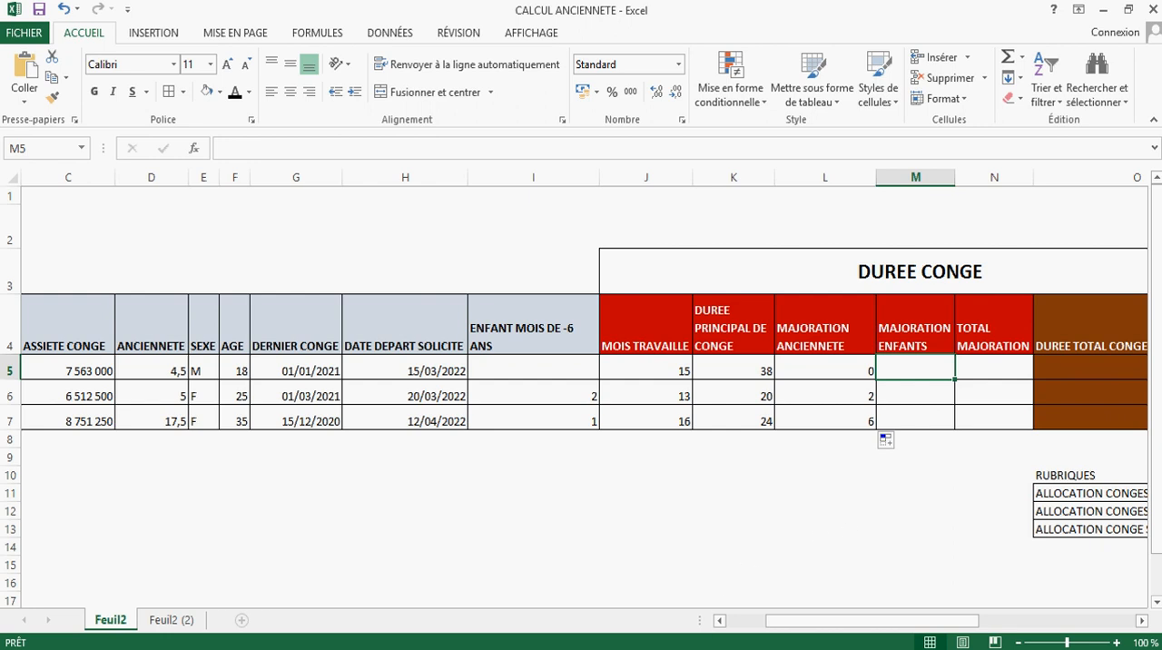
{"action": "left_click", "coordinate": [683, 648]}
{"action": "scroll", "coordinate": [817, 350], "scroll_direction": "up", "scroll_amount": 1}
{"action": "left_click", "coordinate": [500, 423]}
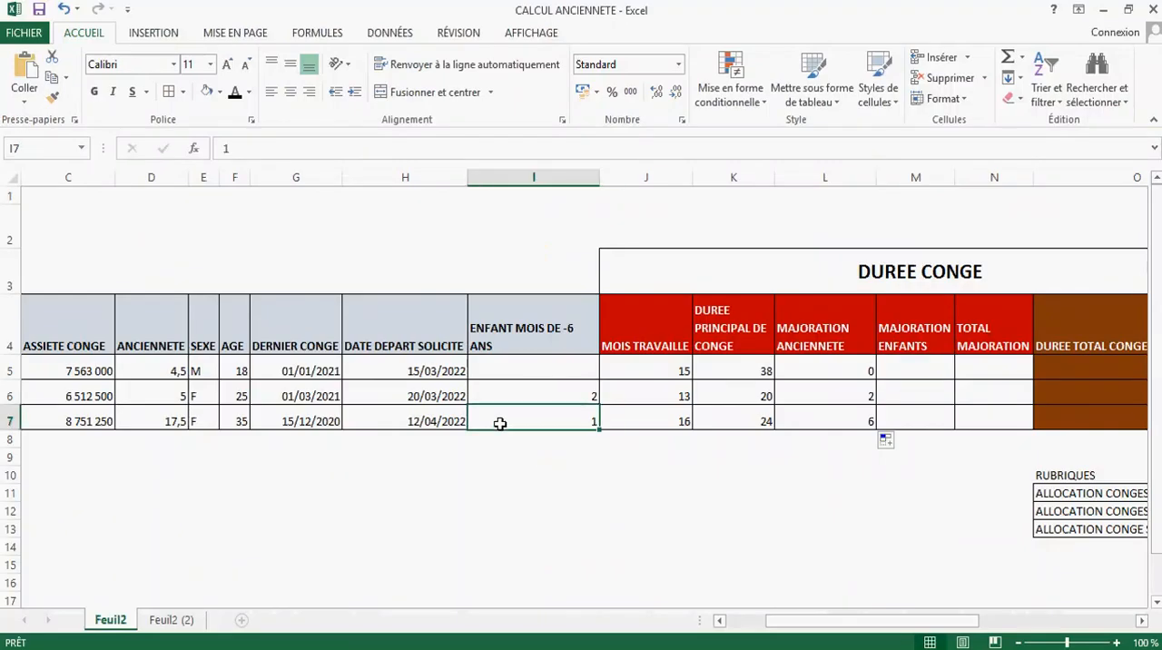
{"action": "left_click", "coordinate": [740, 370]}
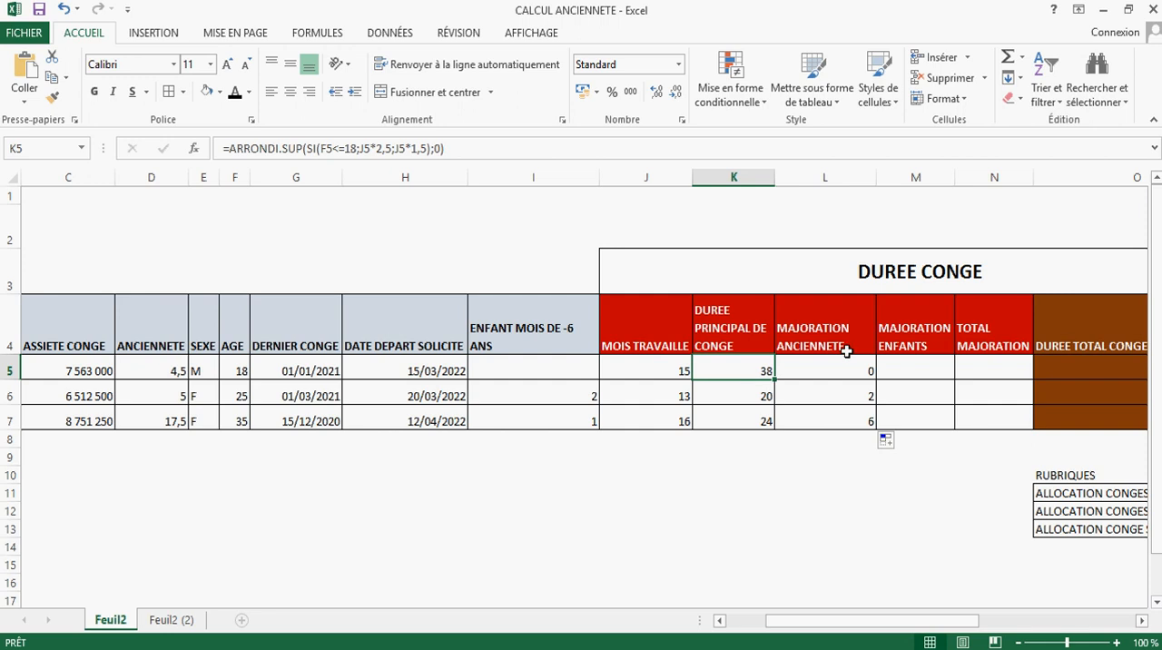
Step: Insert a column before MAJORATION ENFANTS and title it "test si duré < 6" in M4
{"action": "left_click", "coordinate": [931, 175]}
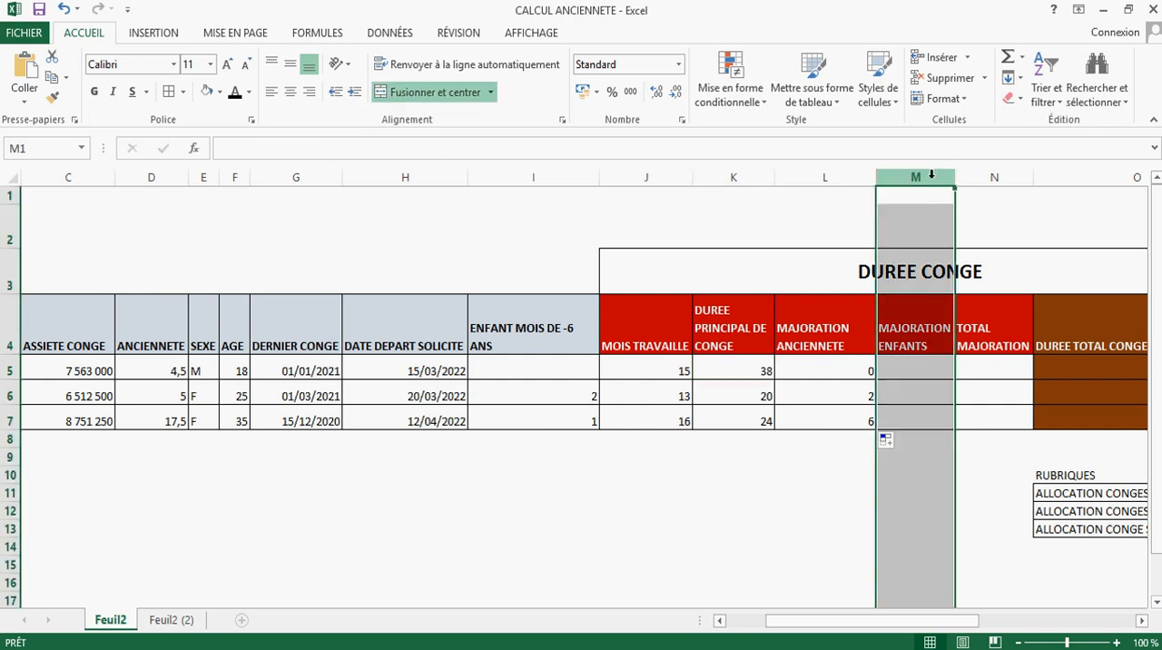
{"action": "right_click", "coordinate": [931, 180]}
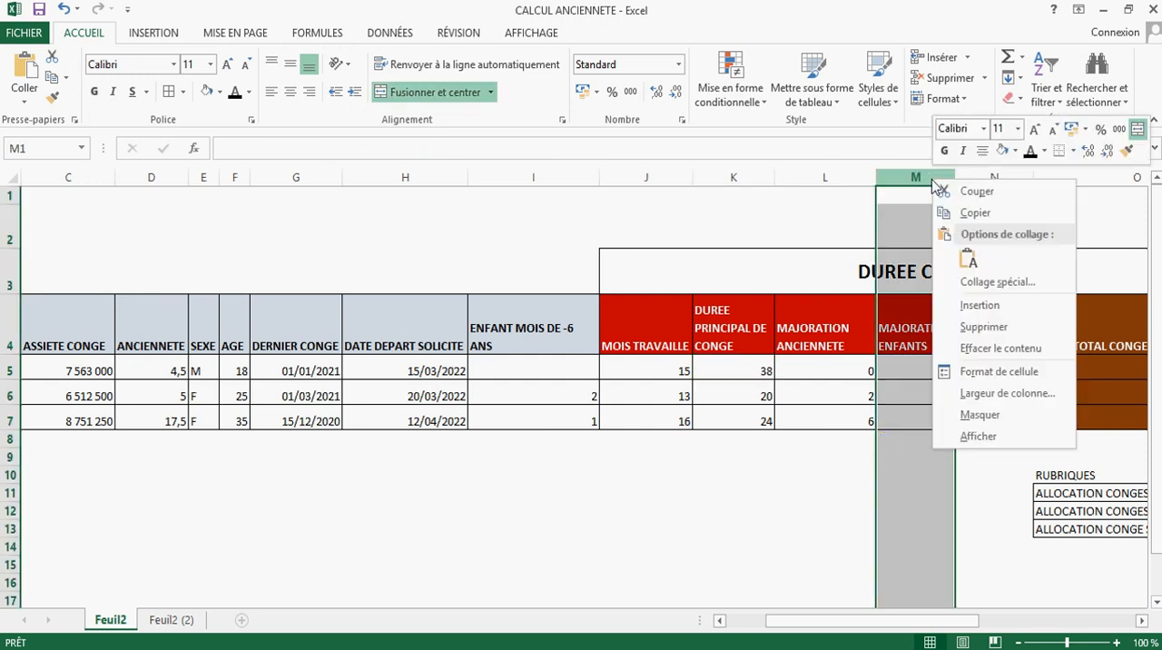
{"action": "left_click", "coordinate": [953, 306]}
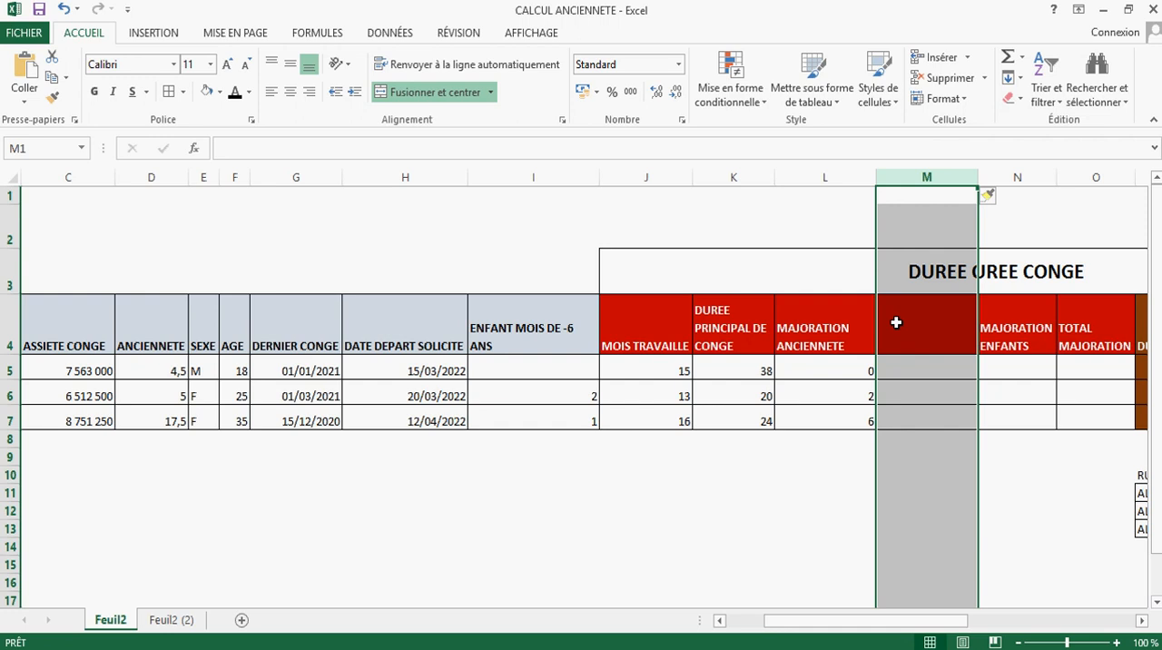
{"action": "left_click", "coordinate": [896, 322]}
{"action": "type", "text": "test"}
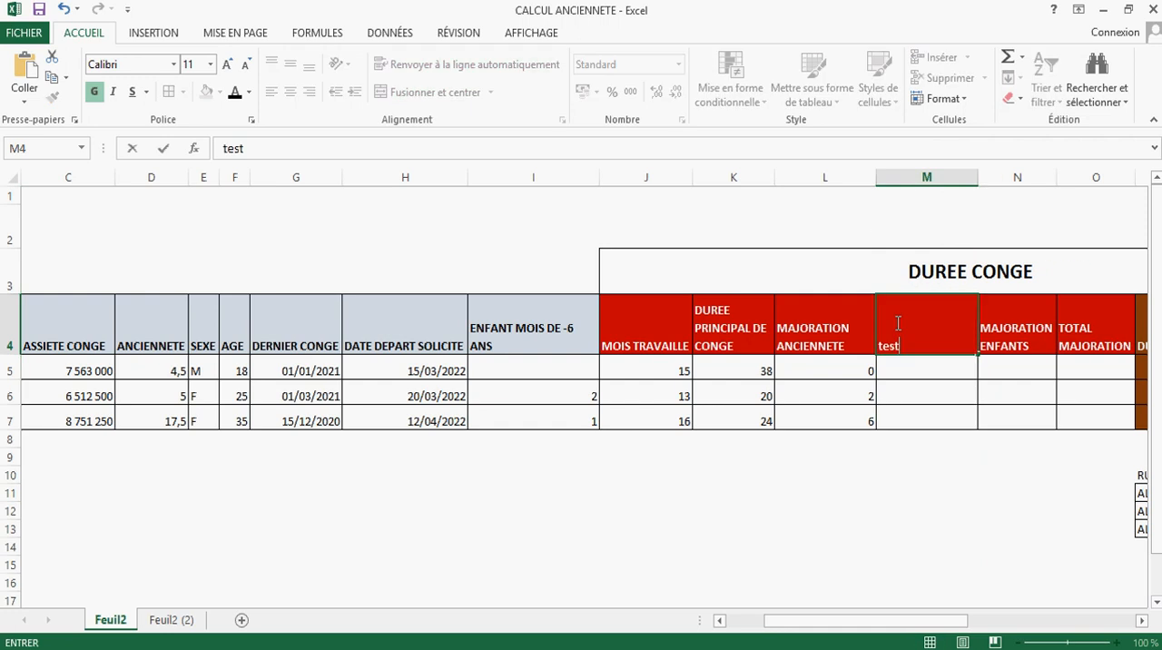
{"action": "type", "text": " si duré < 6"}
{"action": "key", "text": "Return"}
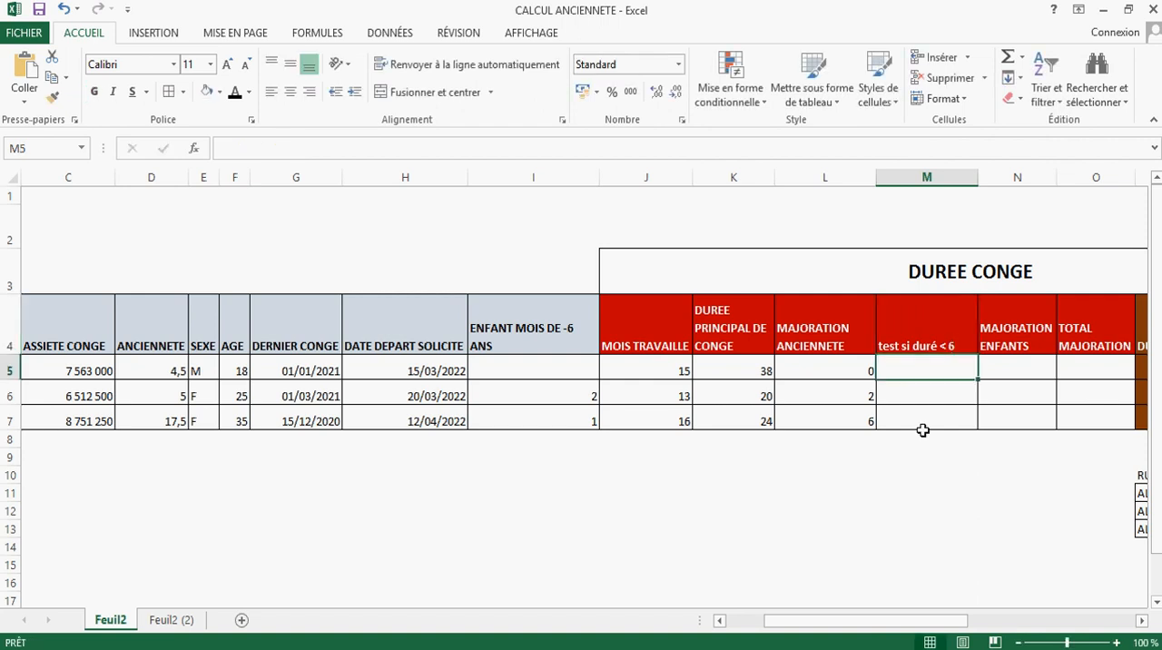
Step: Enter the formula =SI(K5<=6;1;2) in M5 to test employee A's principal leave duration
{"action": "type", "text": "="}
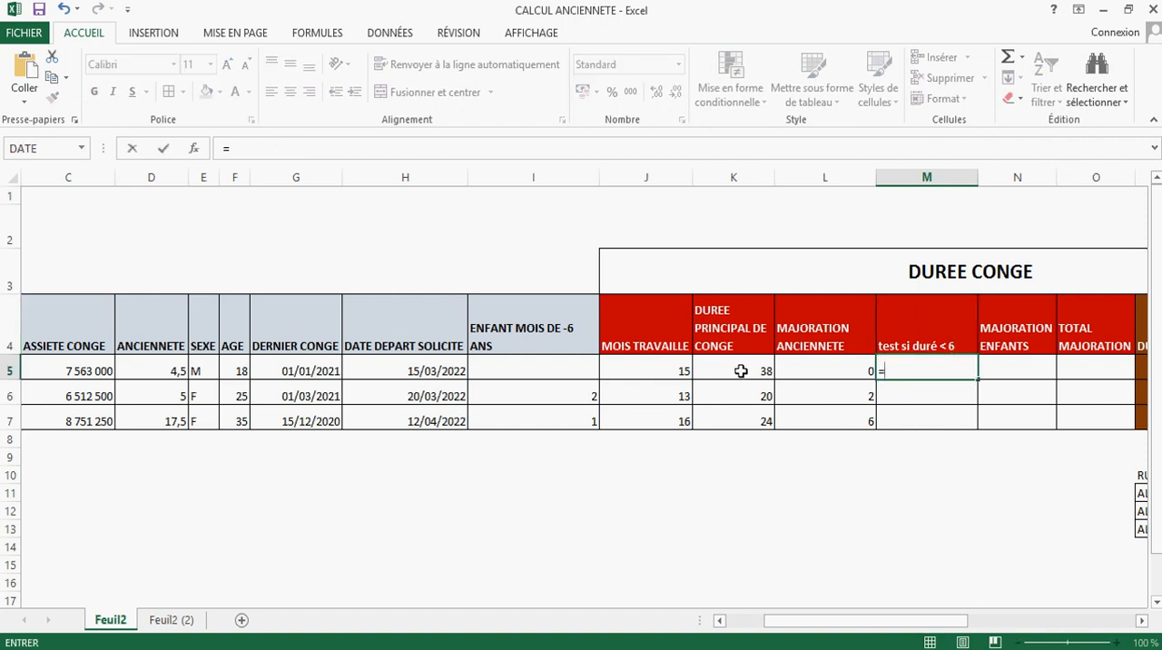
{"action": "type", "text": "si("}
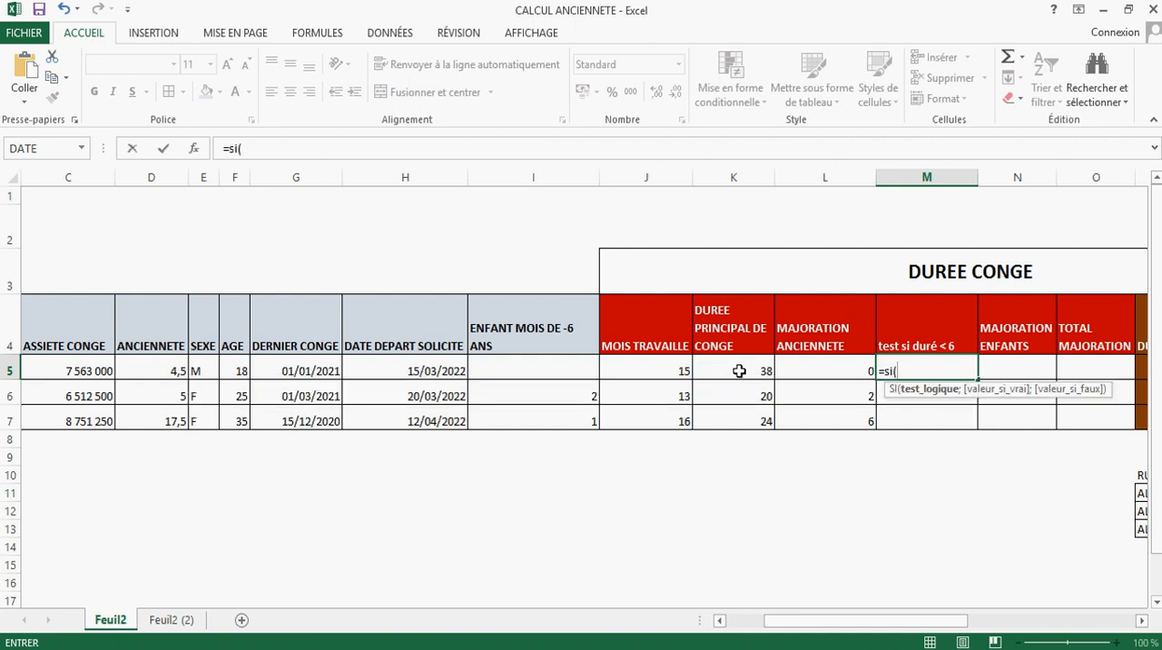
{"action": "left_click", "coordinate": [739, 370]}
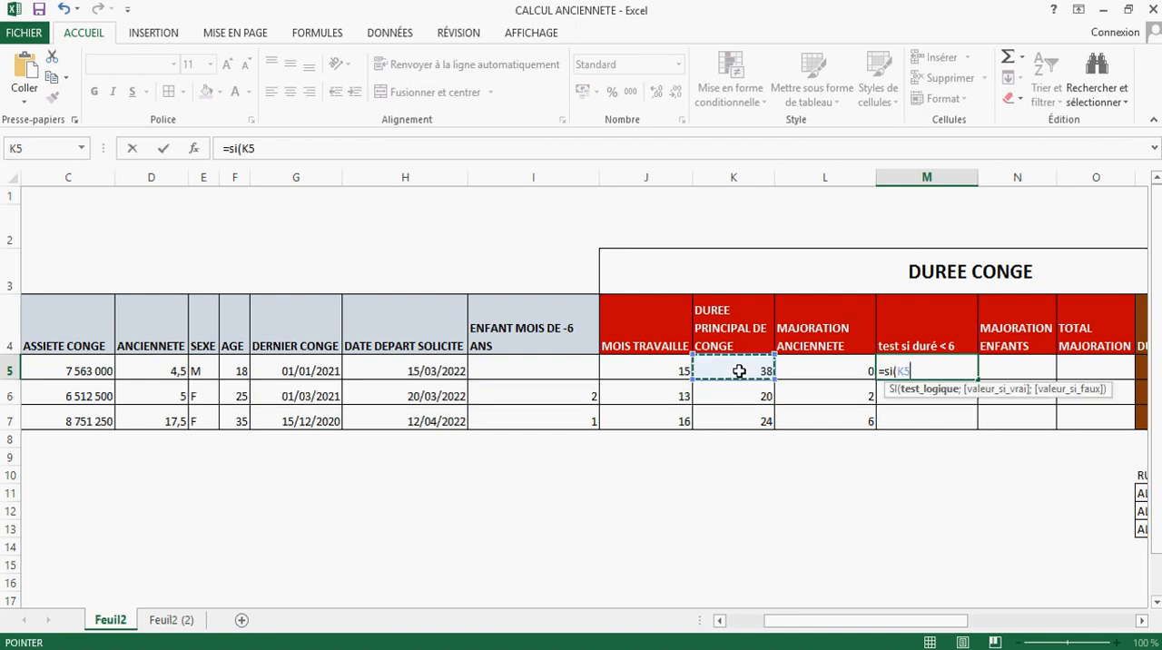
{"action": "type", "text": "<=6"}
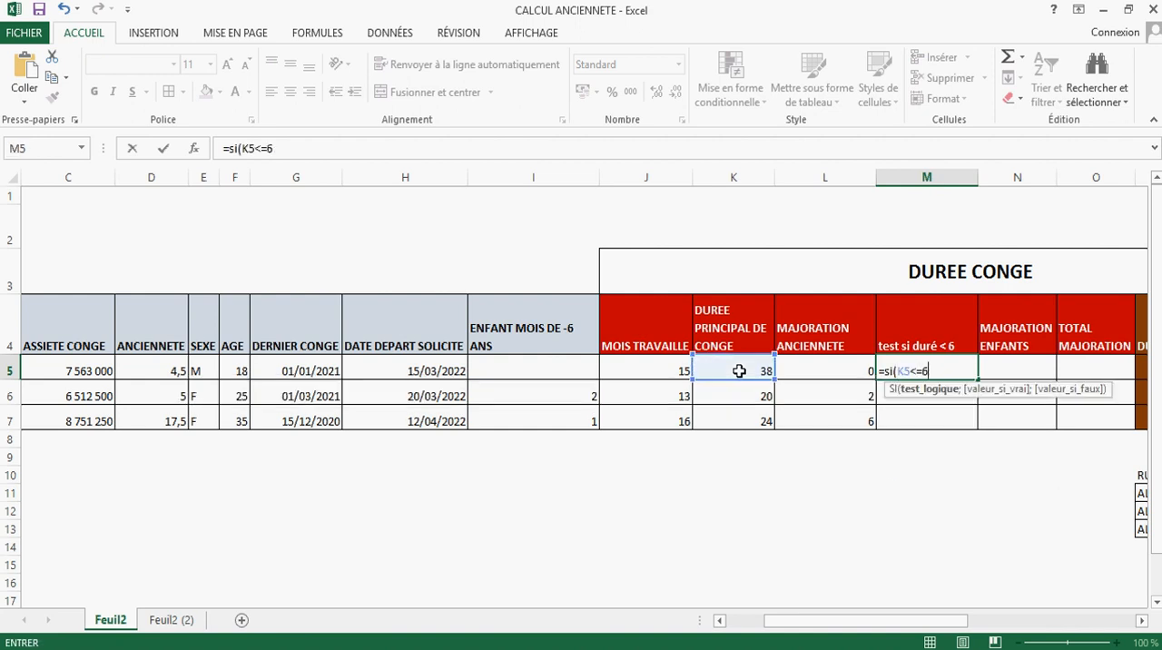
{"action": "type", "text": ";"}
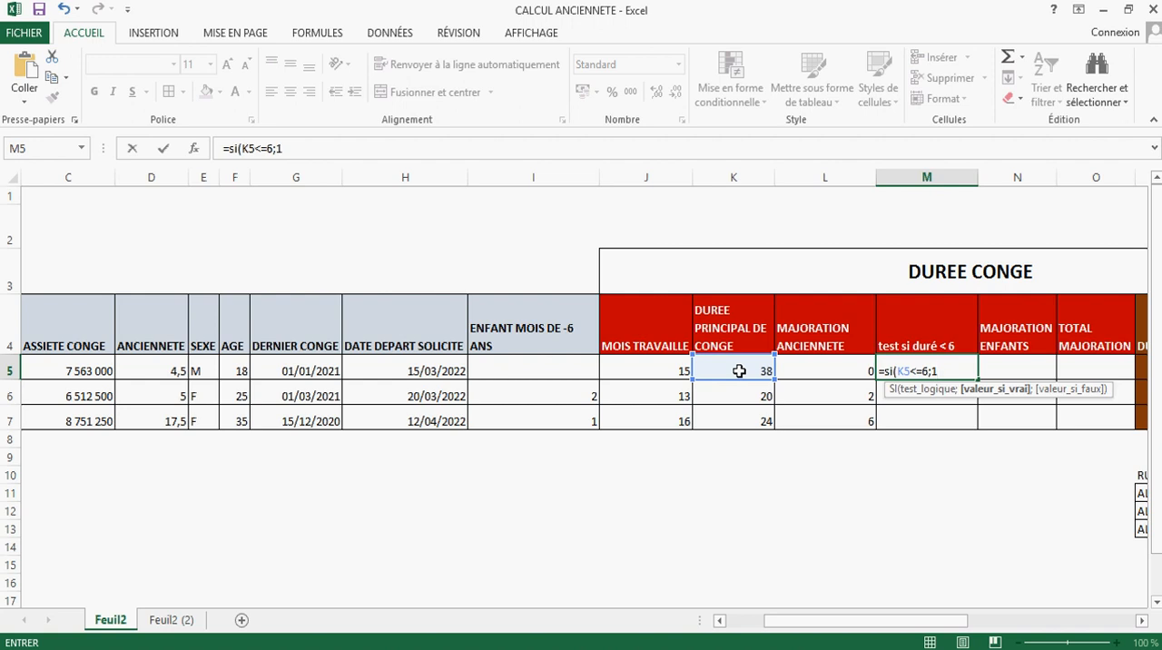
{"action": "type", "text": "1;2"}
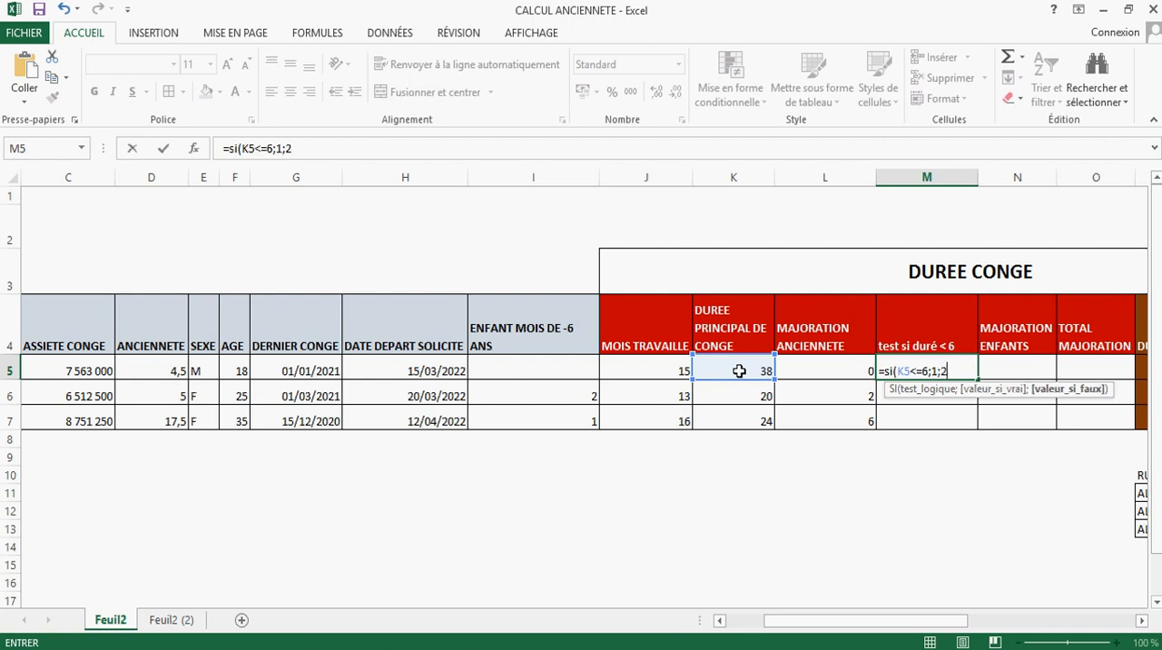
{"action": "key", "text": "Return"}
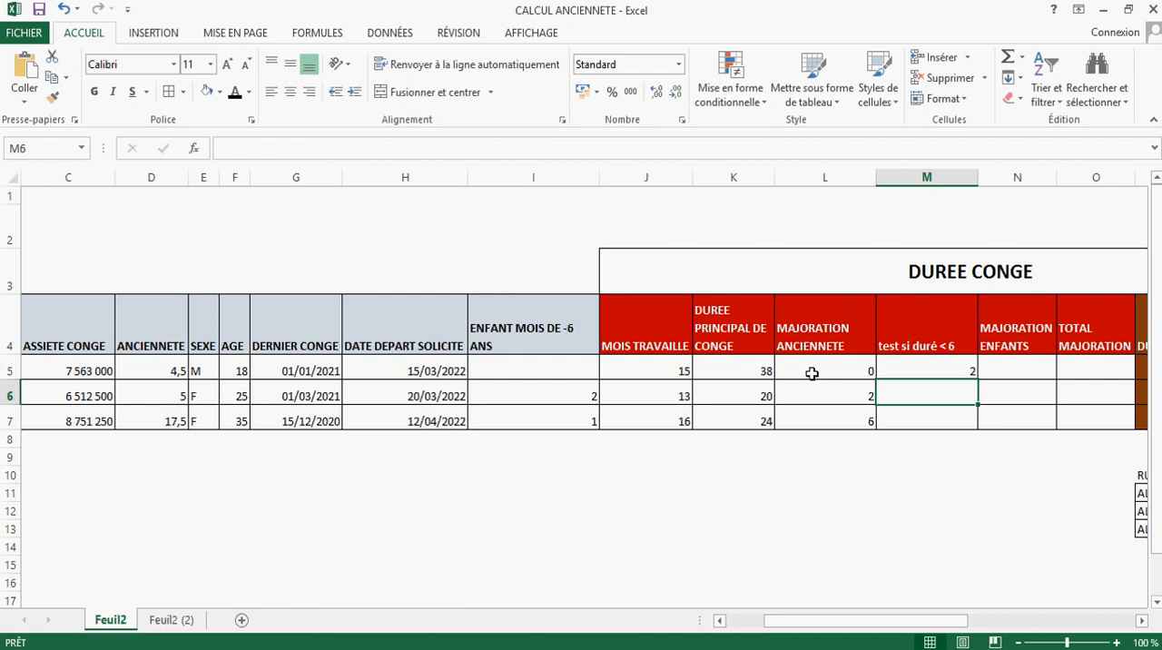
Step: Copy the test formula from M5 down to M7 and check the copy in M7
{"action": "left_click", "coordinate": [922, 375]}
{"action": "left_click_drag", "start_coordinate": [922, 381], "coordinate": [900, 397]}
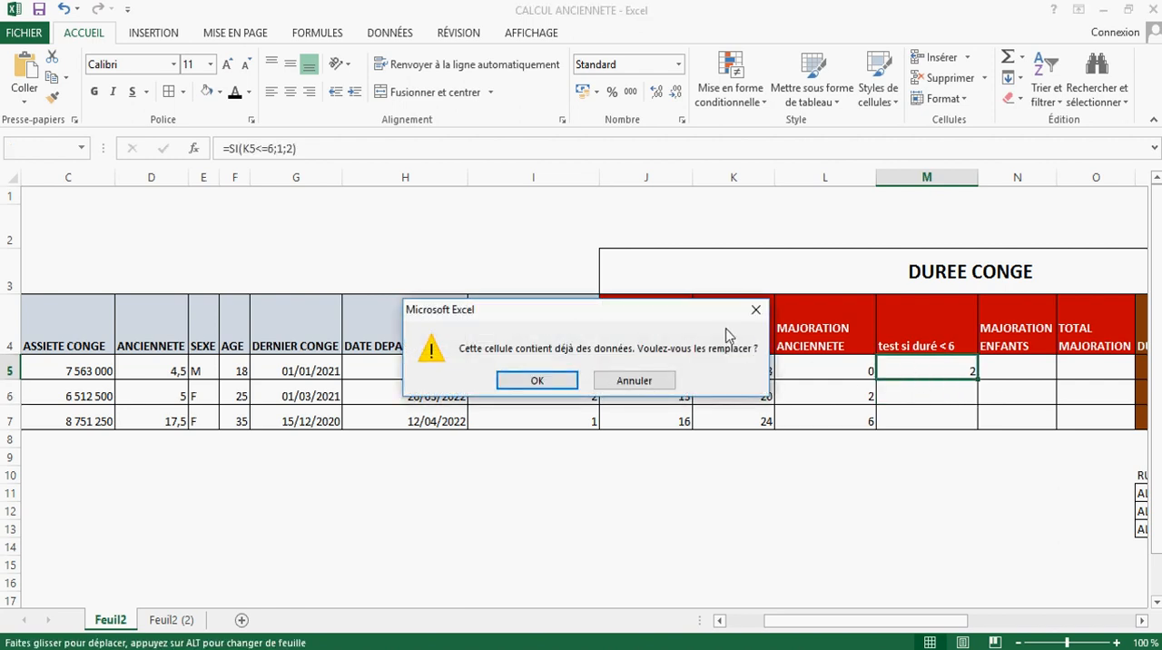
{"action": "left_click", "coordinate": [755, 309]}
{"action": "left_click", "coordinate": [972, 373]}
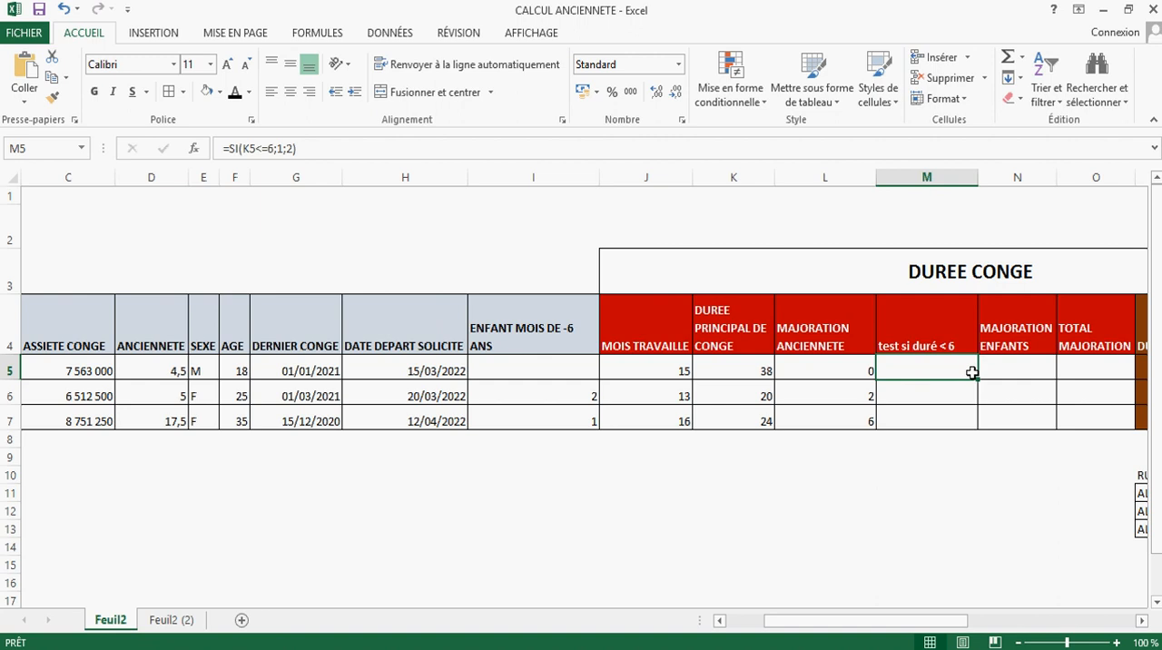
{"action": "left_click_drag", "start_coordinate": [979, 382], "coordinate": [970, 419]}
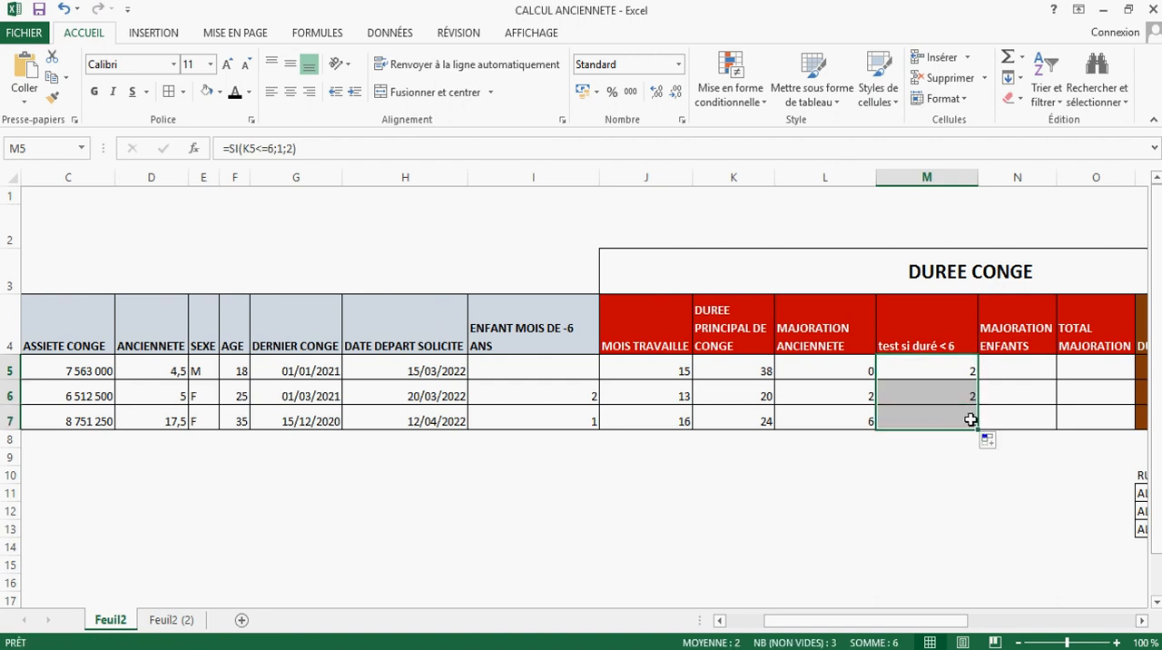
{"action": "left_click", "coordinate": [965, 419]}
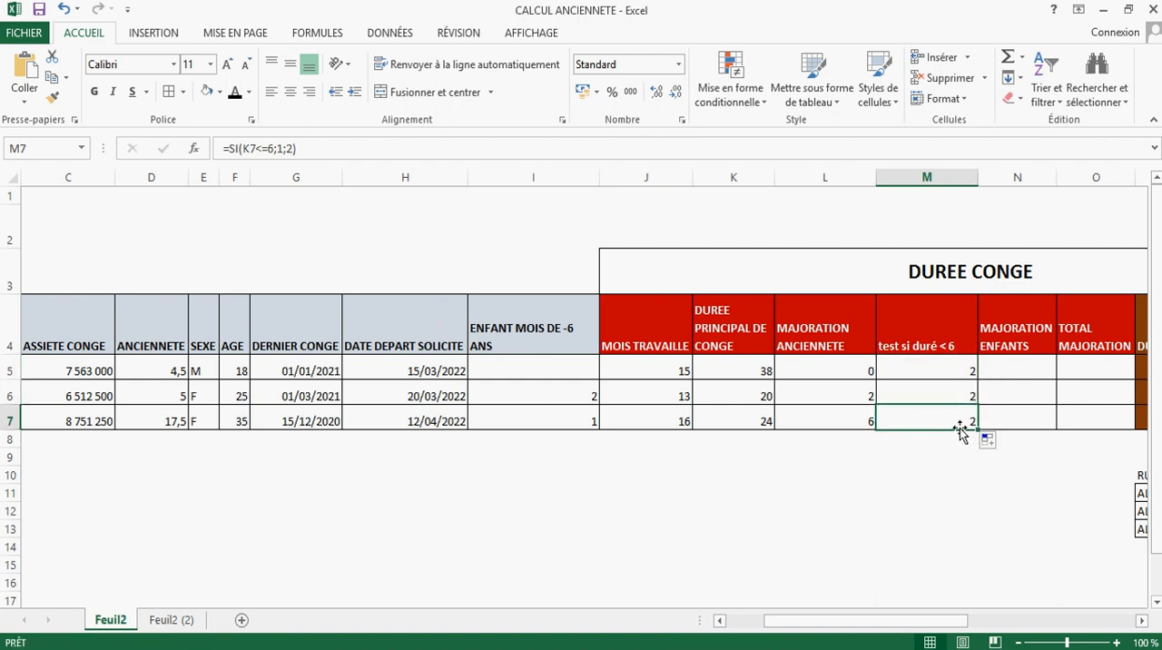
Step: Examine employee A's row, the empty MAJORATION ENFANTS cells and the cell reference used by the test formula in M5
{"action": "left_click_drag", "start_coordinate": [948, 371], "coordinate": [236, 373]}
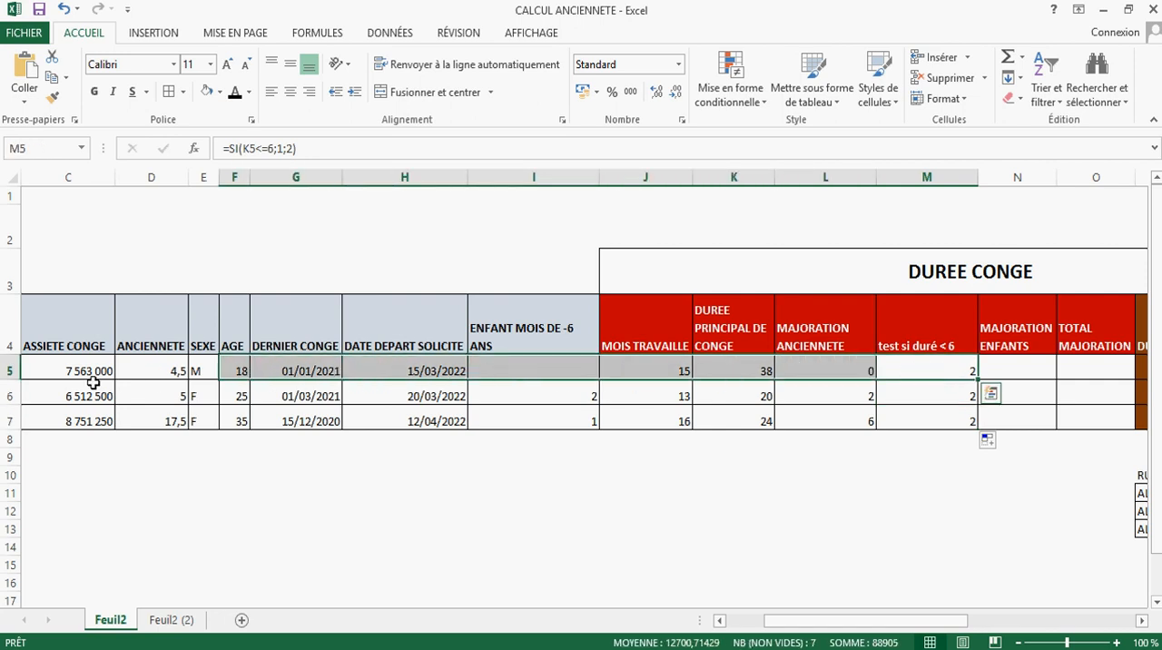
{"action": "left_click", "coordinate": [201, 368]}
{"action": "left_click", "coordinate": [949, 374]}
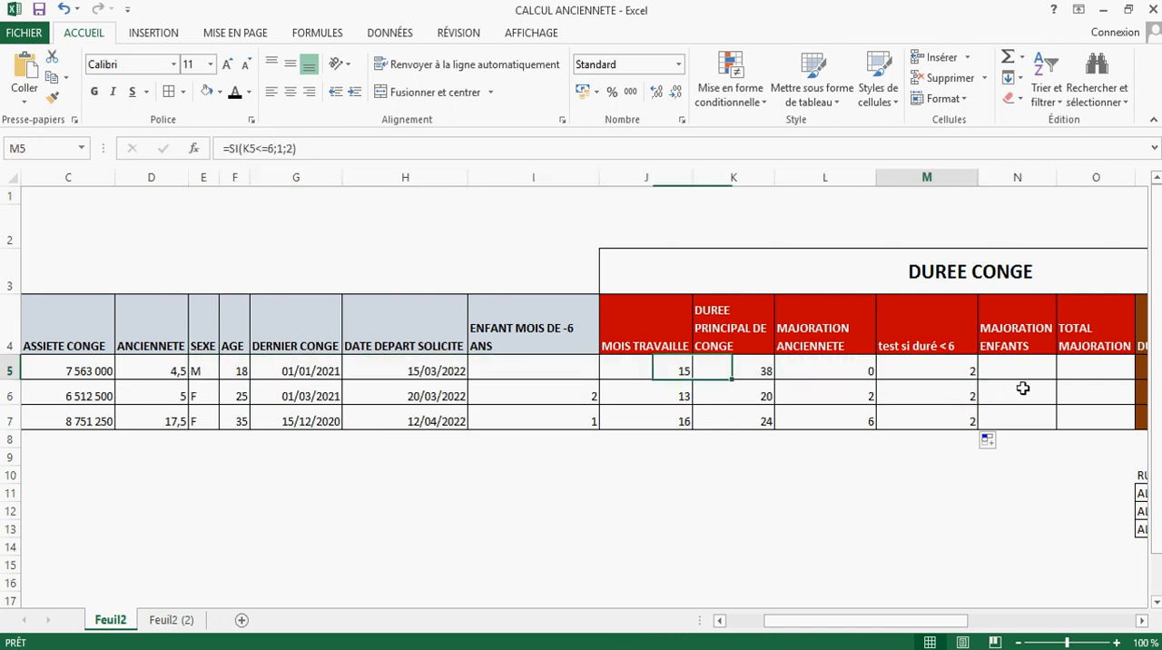
{"action": "left_click", "coordinate": [1021, 368]}
{"action": "left_click", "coordinate": [998, 421]}
{"action": "left_click", "coordinate": [1018, 372]}
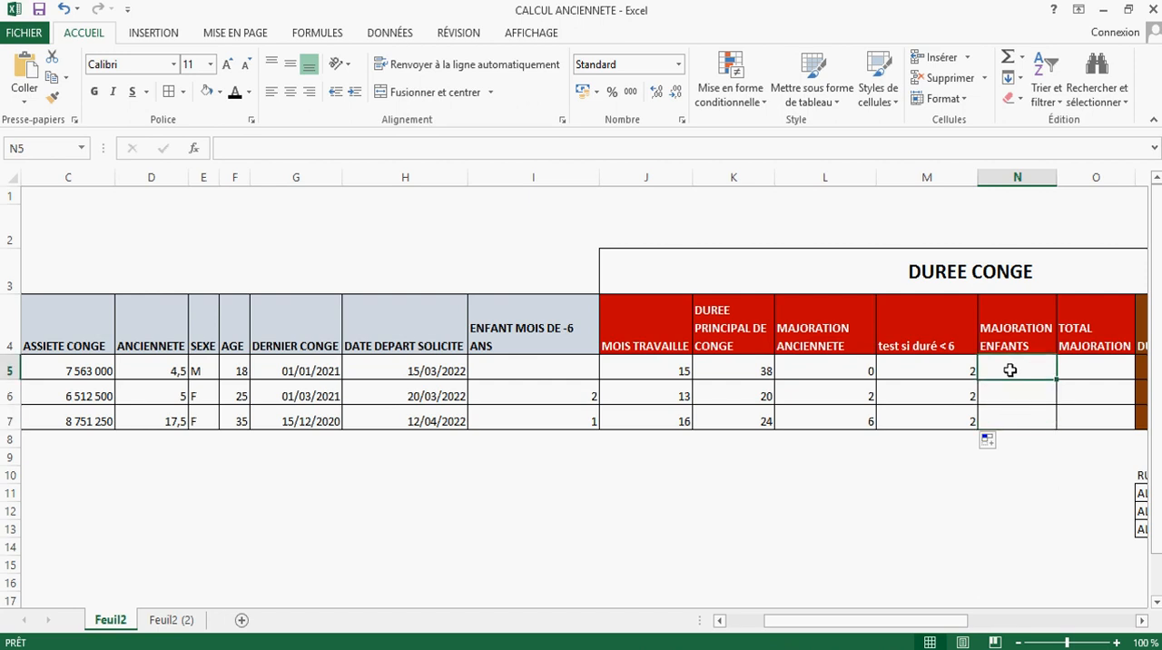
{"action": "double_click", "coordinate": [934, 369]}
{"action": "key", "text": "Return"}
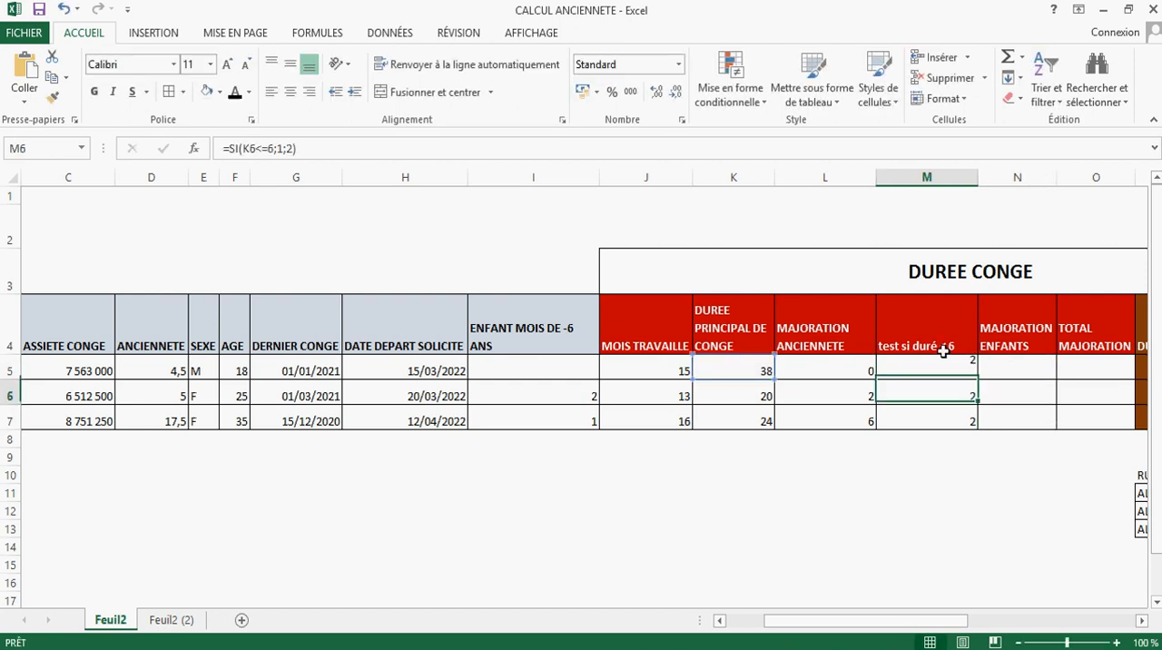
Step: Reread the Article 90 rule on the mothers' leave increase in the Foxit PDF, then compare it with columns K and M in Excel
{"action": "left_click", "coordinate": [706, 646]}
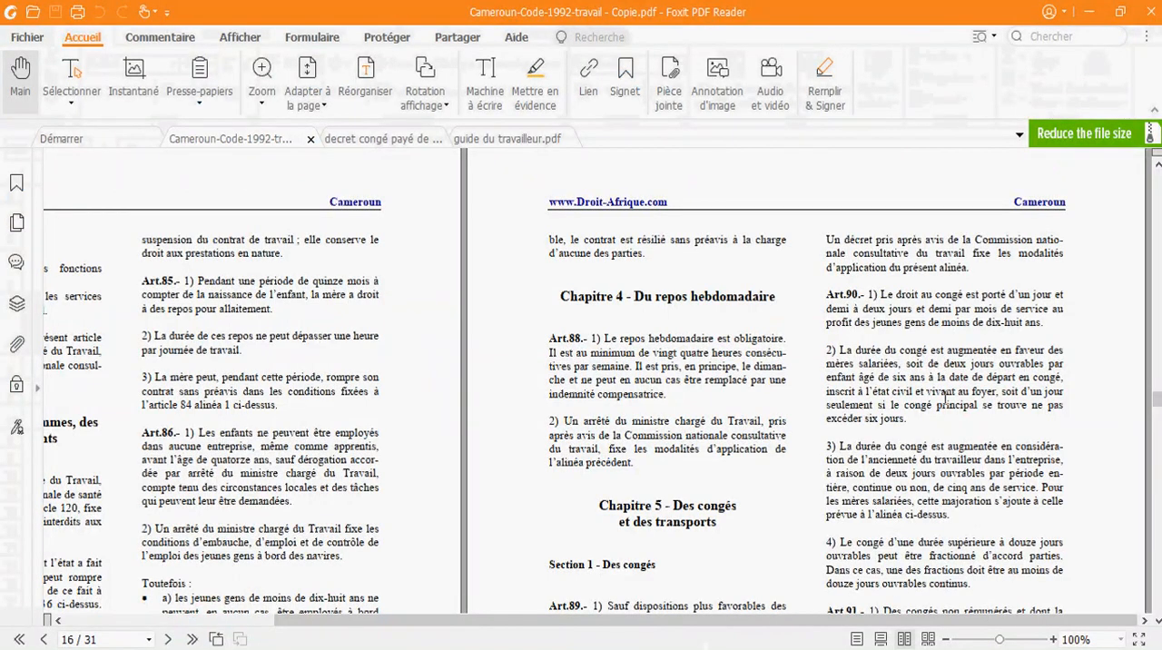
{"action": "left_click_drag", "start_coordinate": [999, 392], "coordinate": [904, 411]}
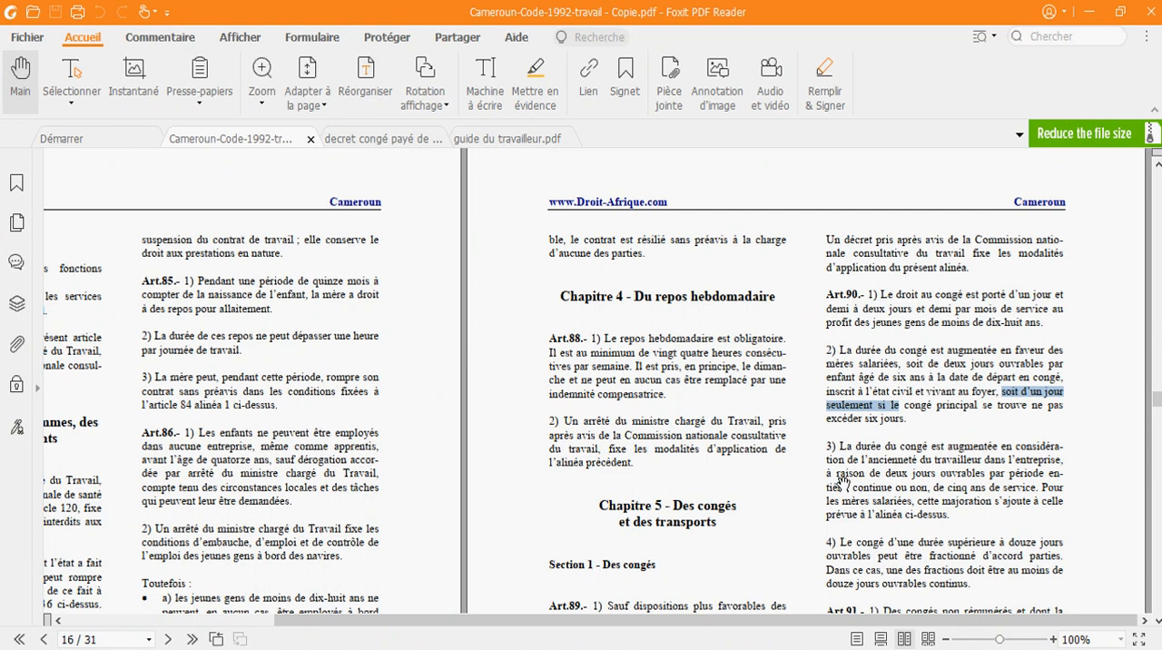
{"action": "left_click", "coordinate": [976, 410]}
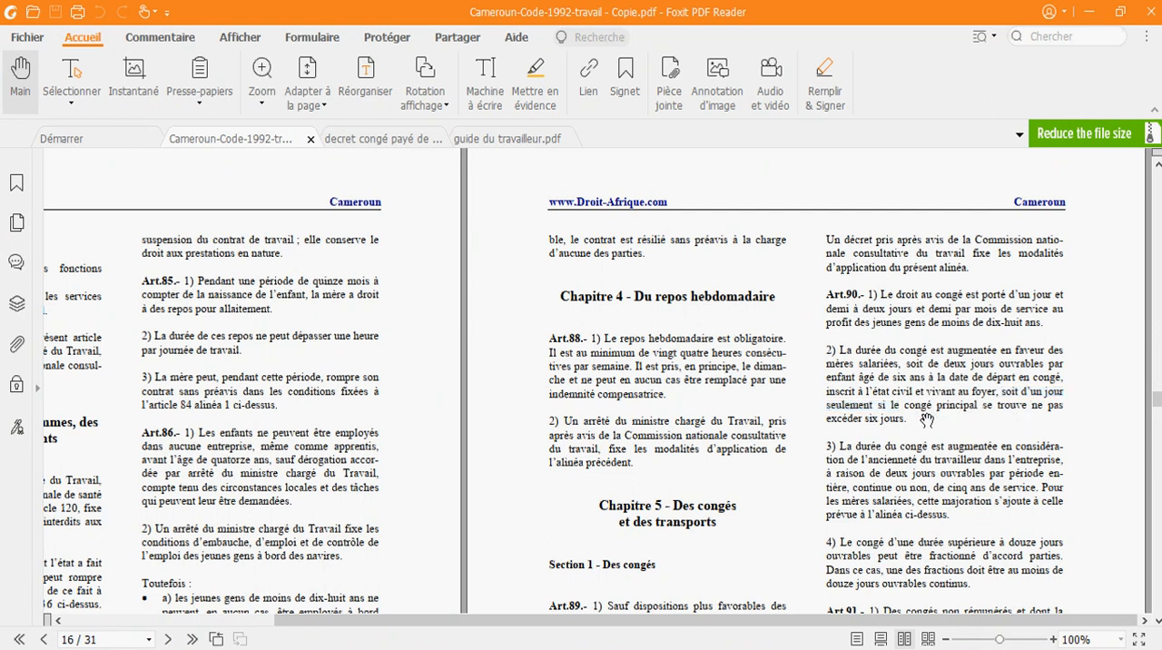
{"action": "left_click", "coordinate": [707, 648]}
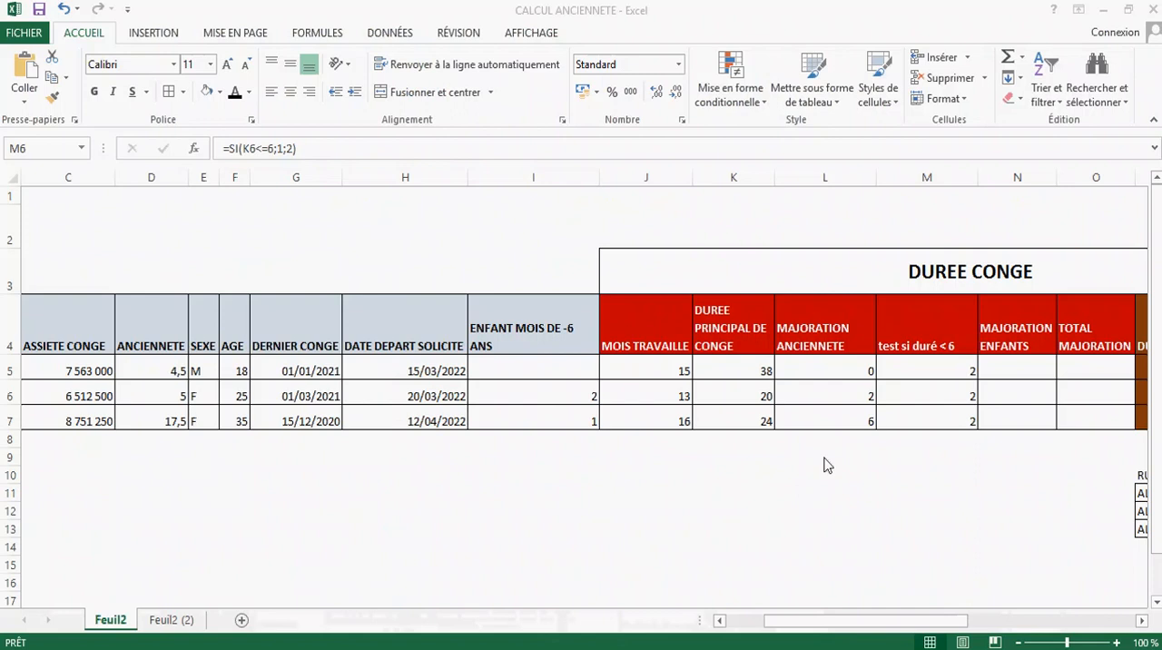
{"action": "left_click", "coordinate": [749, 363]}
{"action": "left_click", "coordinate": [754, 384]}
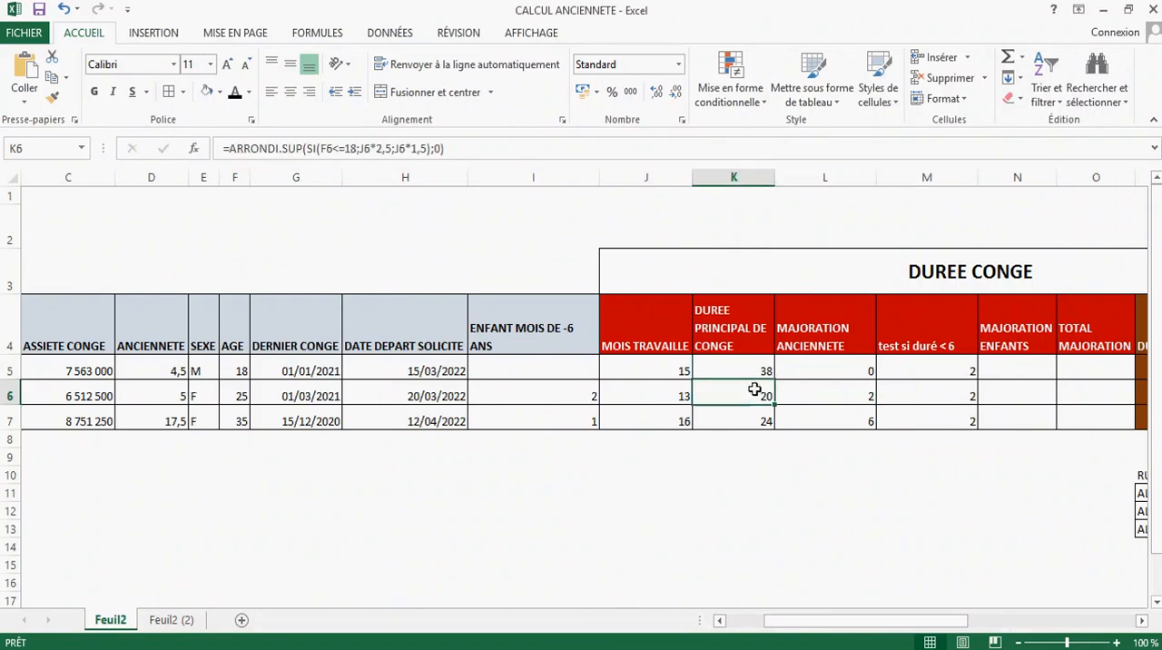
{"action": "left_click", "coordinate": [960, 367]}
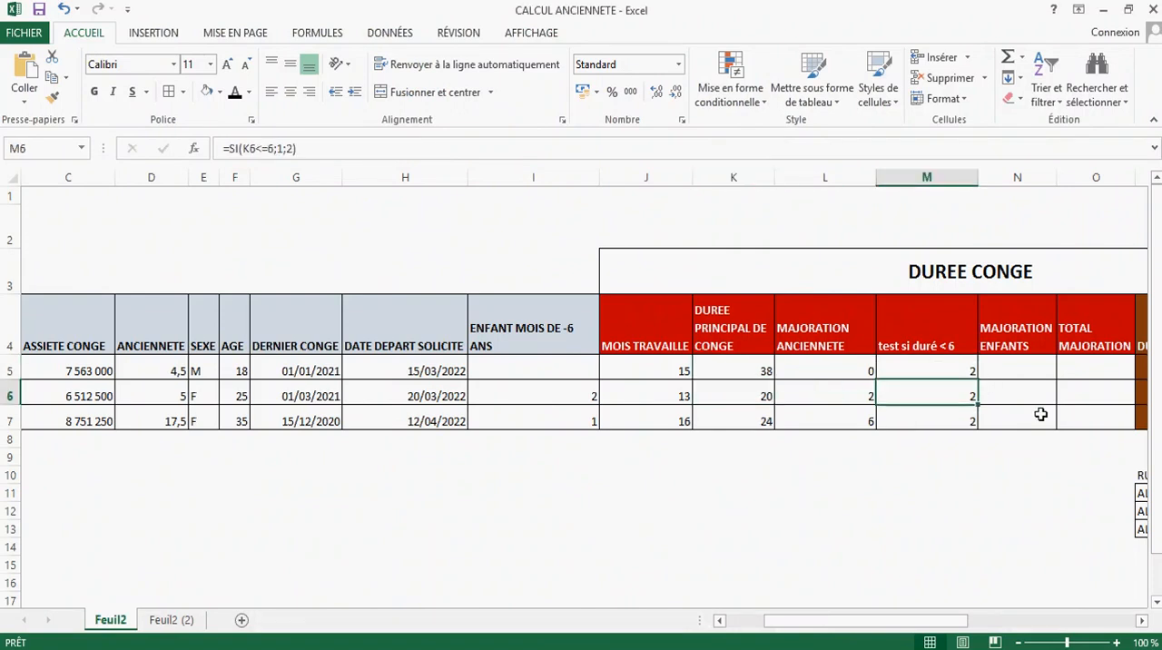
Step: Enter =I5*M5 in N5 under MAJORATION ENFANTS and copy the formula down to N7
{"action": "left_click", "coordinate": [1020, 371]}
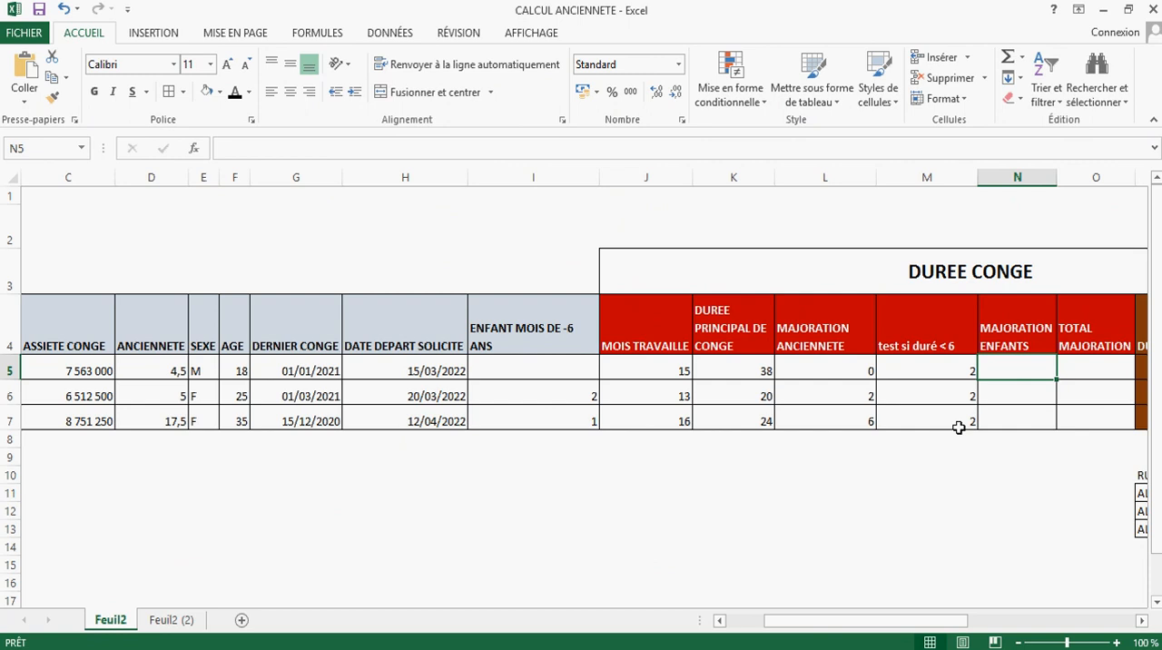
{"action": "type", "text": "="}
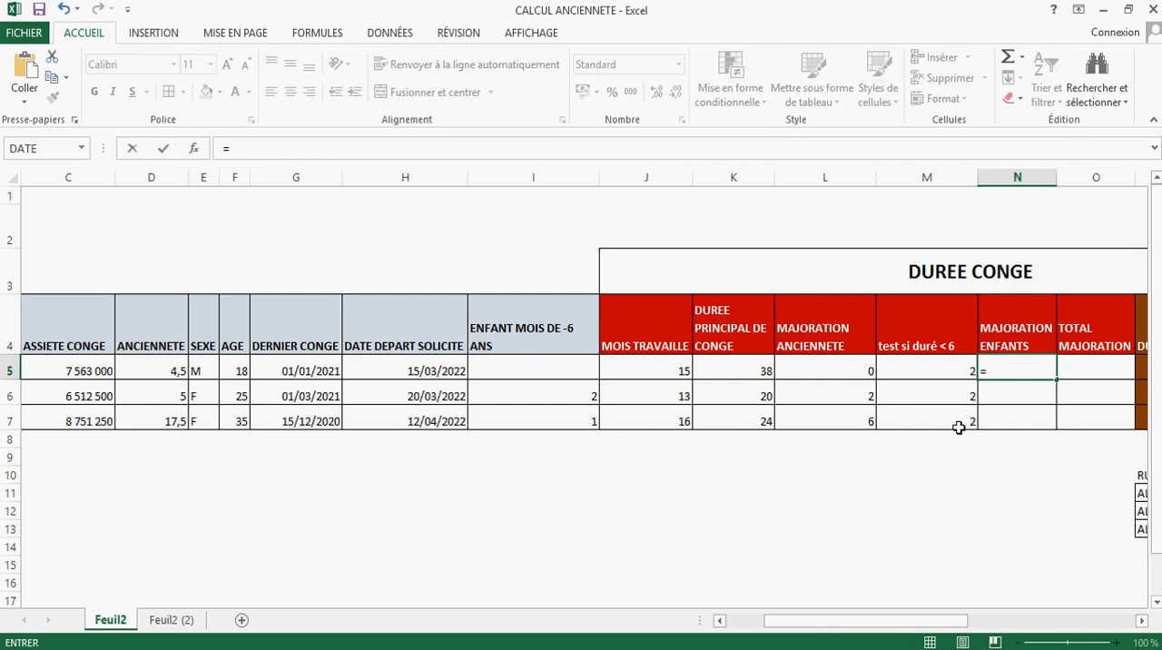
{"action": "left_click", "coordinate": [570, 371]}
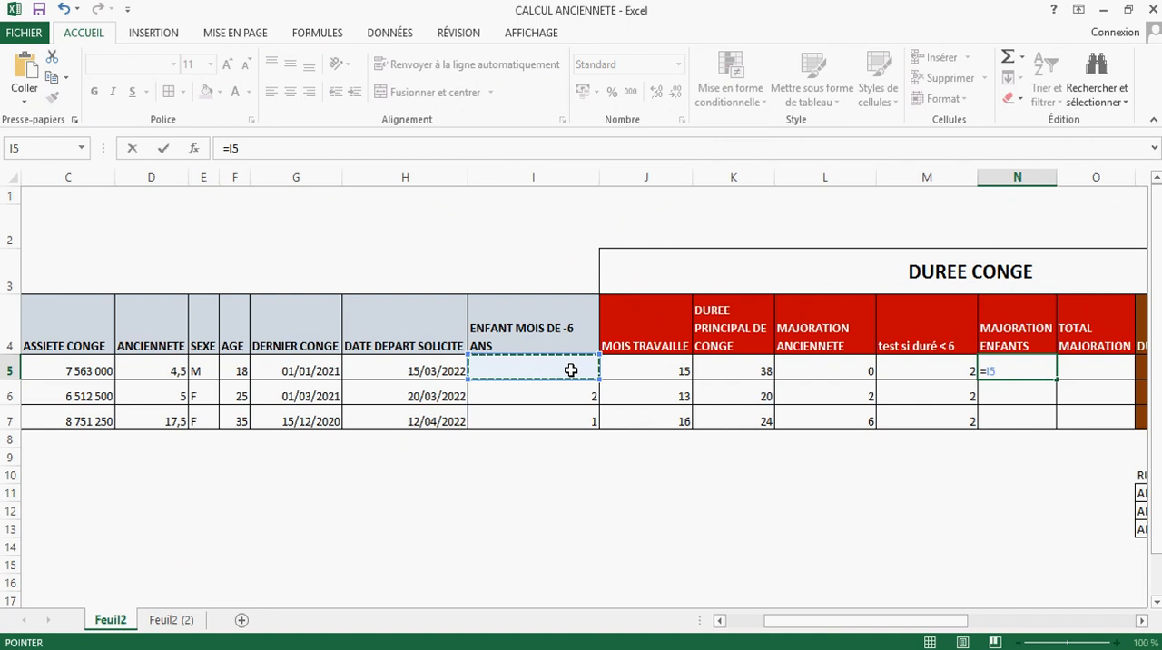
{"action": "type", "text": "*"}
{"action": "left_click", "coordinate": [925, 365]}
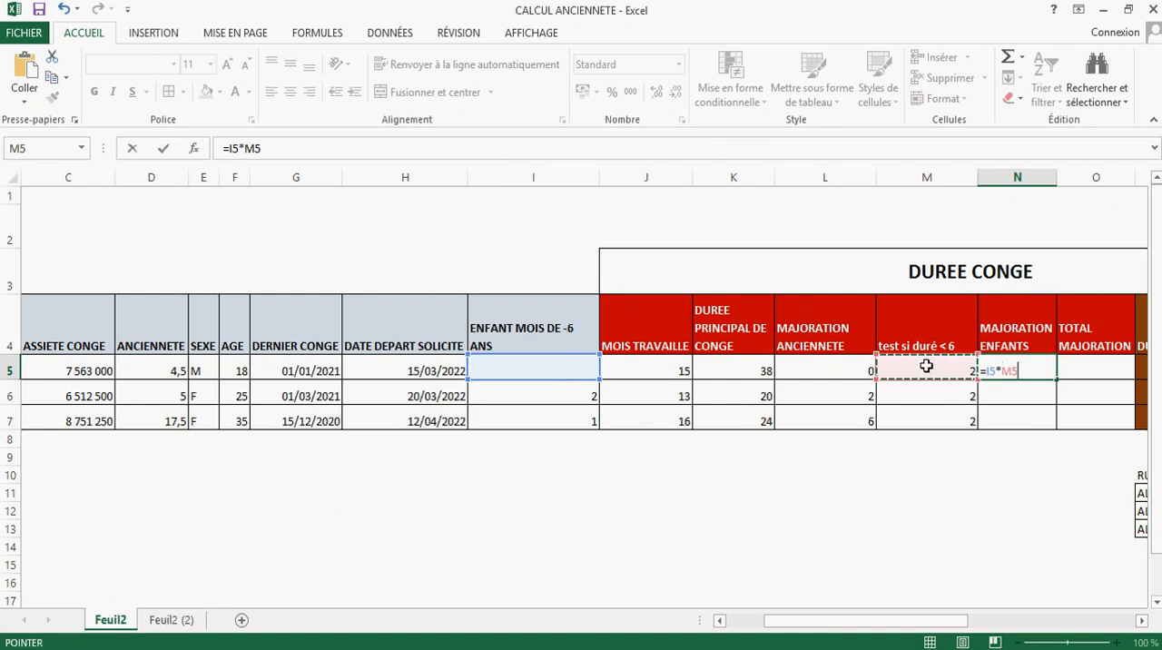
{"action": "key", "text": "Return"}
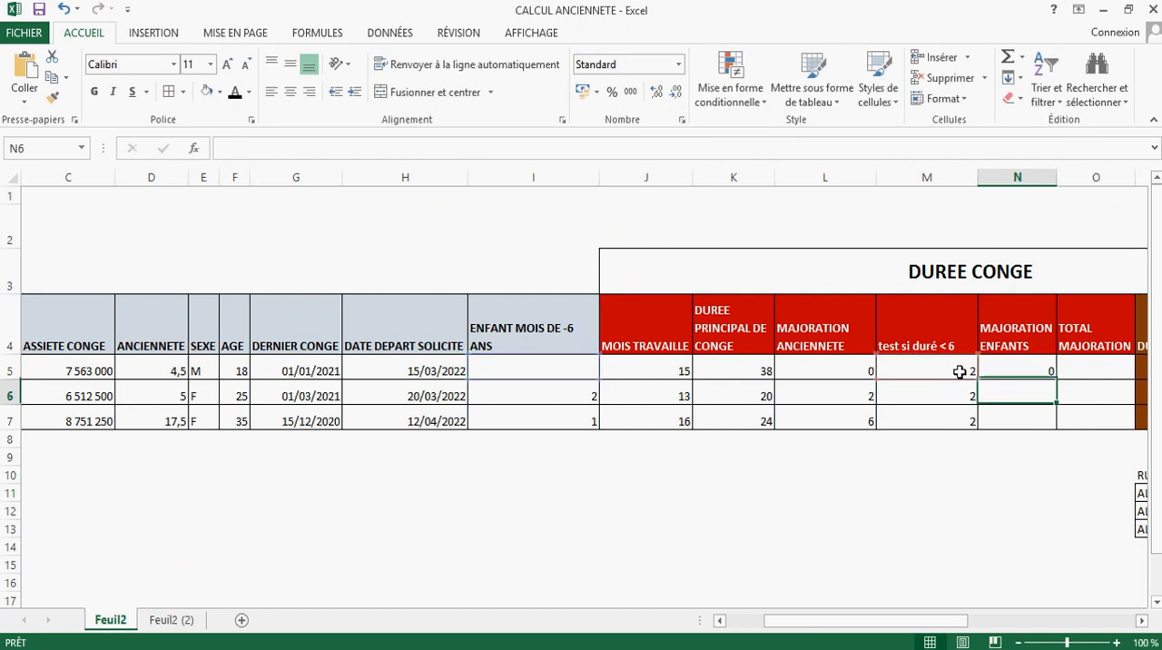
{"action": "left_click", "coordinate": [1047, 373]}
{"action": "left_click_drag", "start_coordinate": [1054, 381], "coordinate": [1042, 432]}
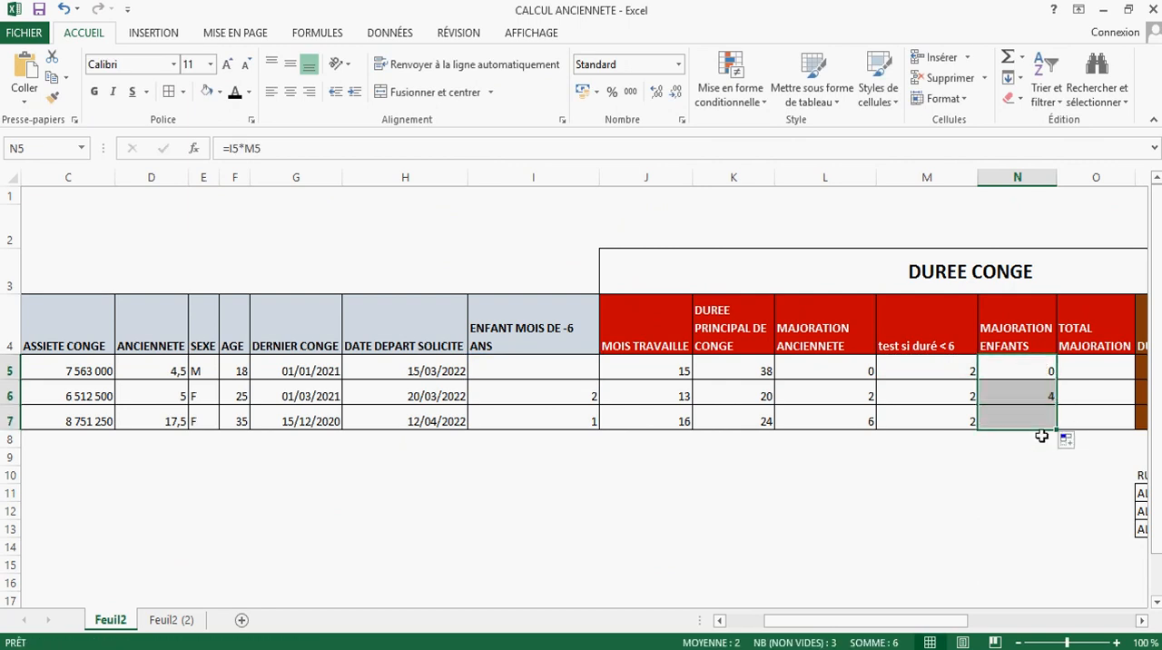
Step: Replace the MAJORATION ENFANTS formula in N5 with =SI(E5="F";I5*M5;0) so that only women get the increase
{"action": "left_click", "coordinate": [1001, 422]}
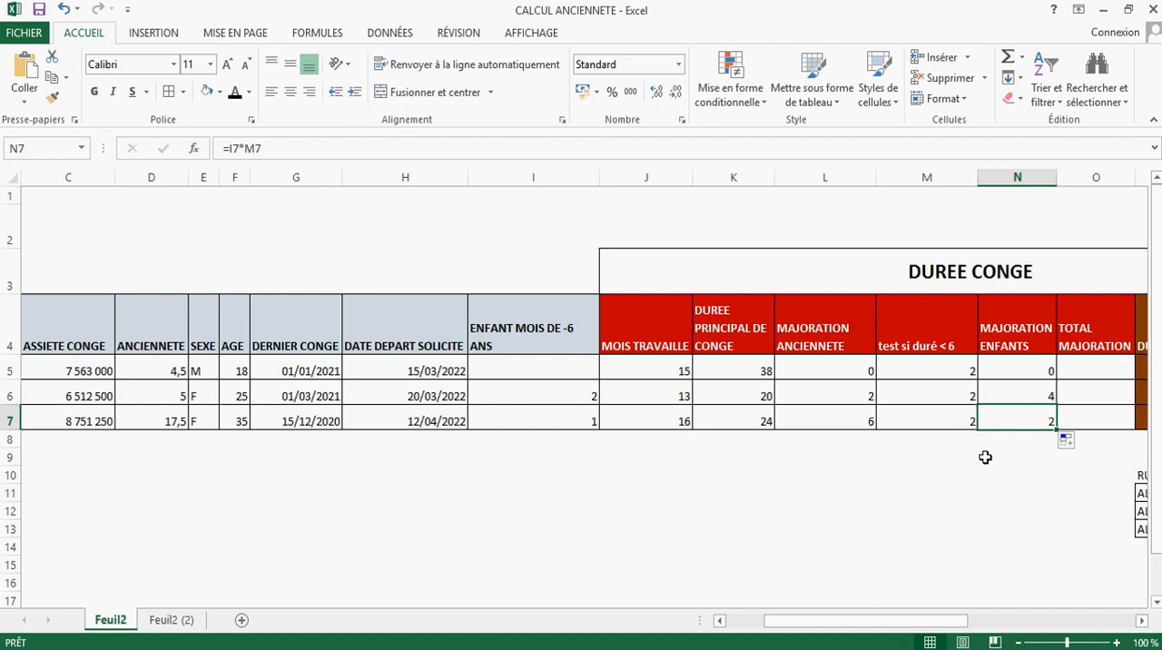
{"action": "left_click_drag", "start_coordinate": [885, 632], "coordinate": [926, 632]}
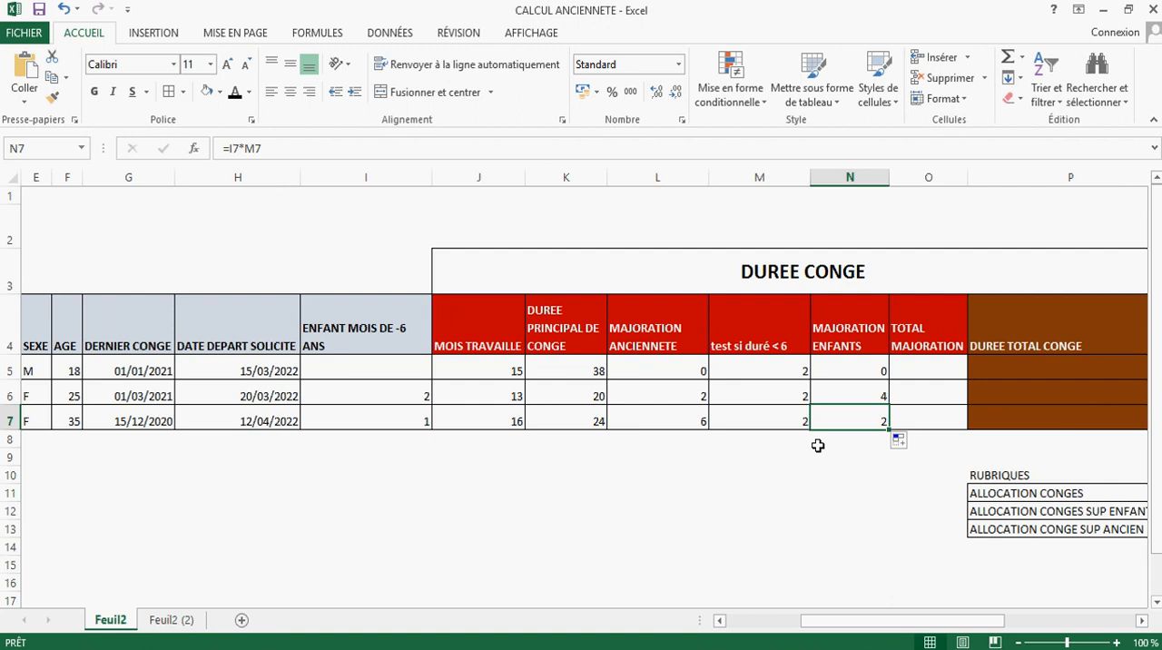
{"action": "left_click", "coordinate": [862, 369]}
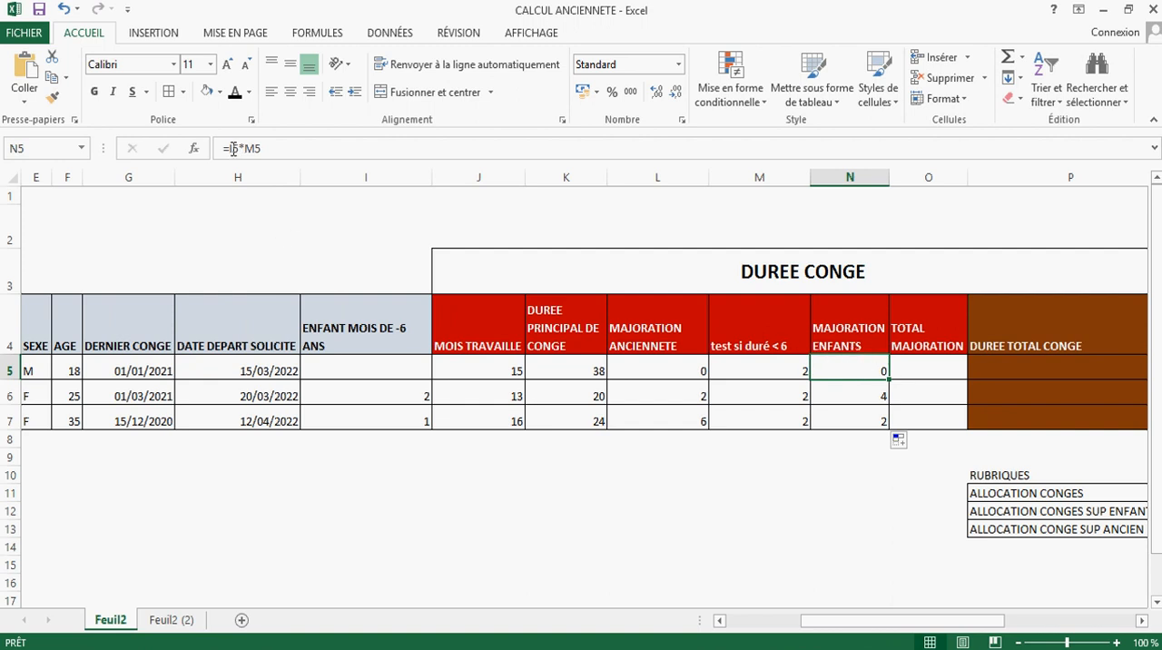
{"action": "left_click_drag", "start_coordinate": [229, 148], "coordinate": [264, 148]}
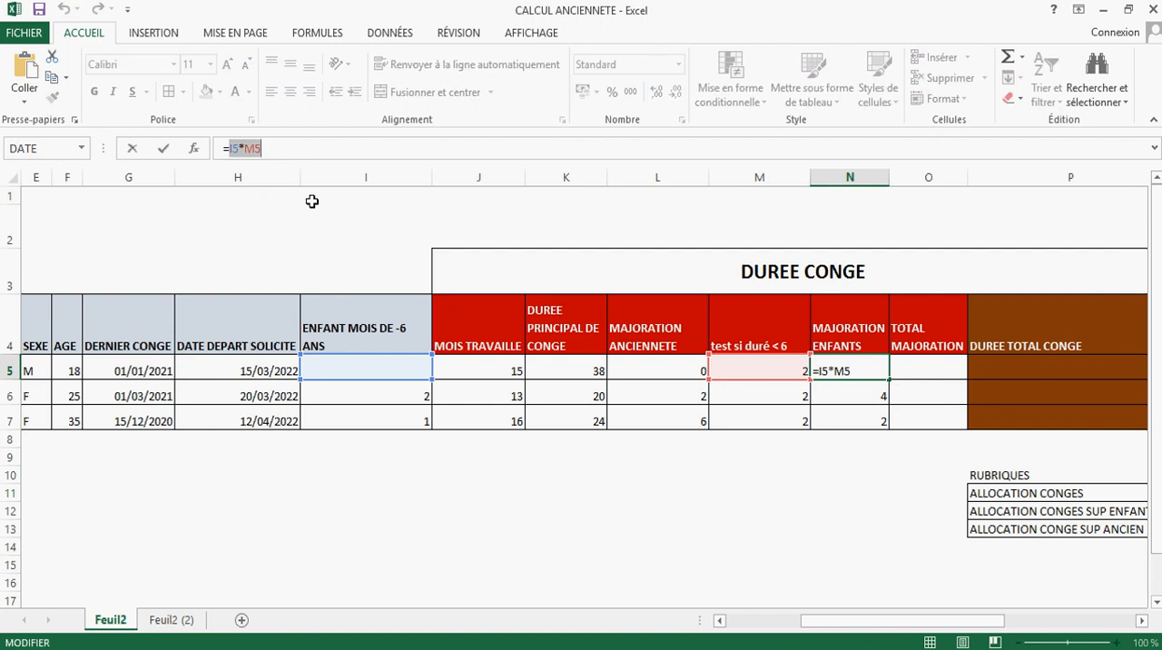
{"action": "key", "text": "BackSpace"}
{"action": "type", "text": "si("}
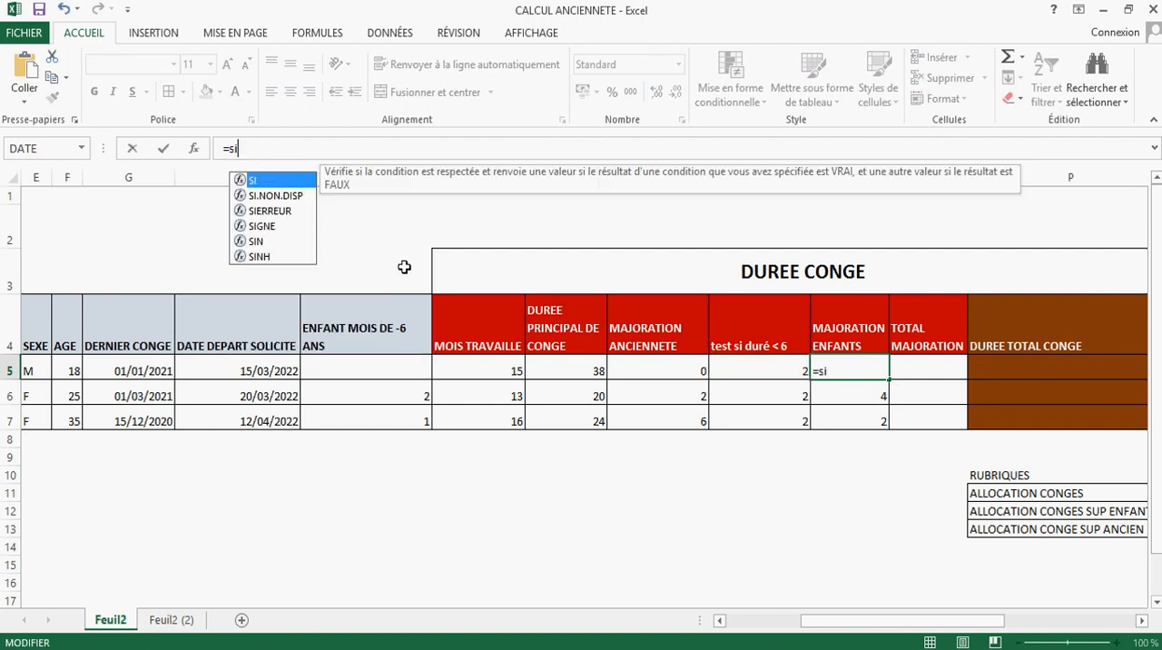
{"action": "left_click", "coordinate": [31, 368]}
{"action": "type", "text": "=\"F"}
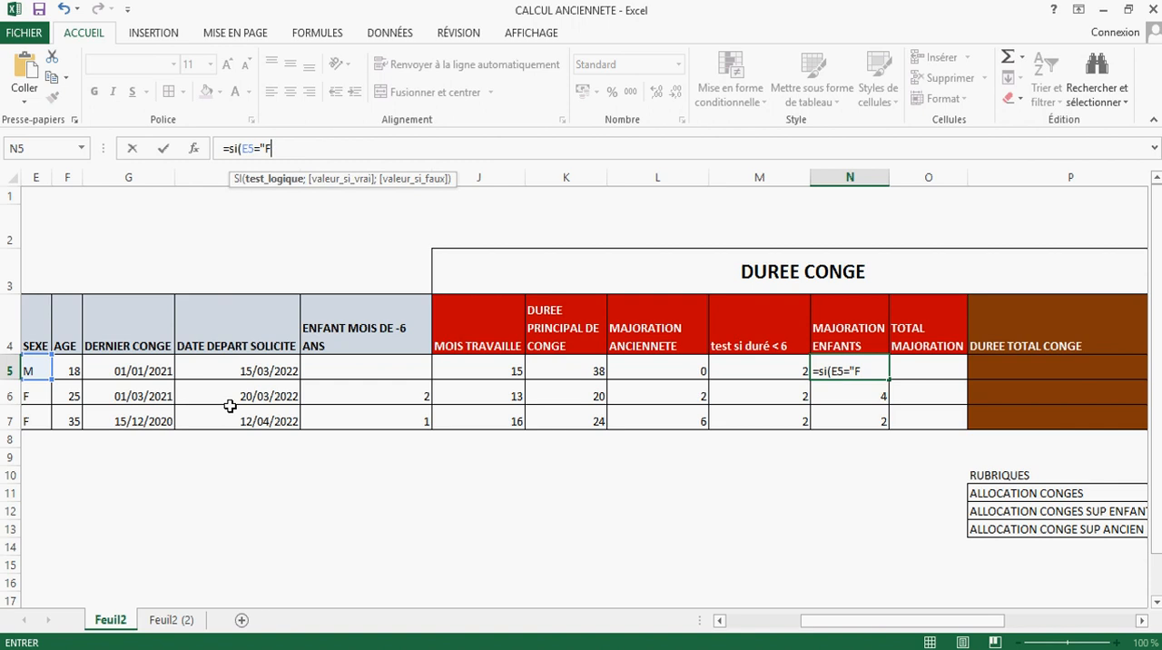
{"action": "type", "text": "\";"}
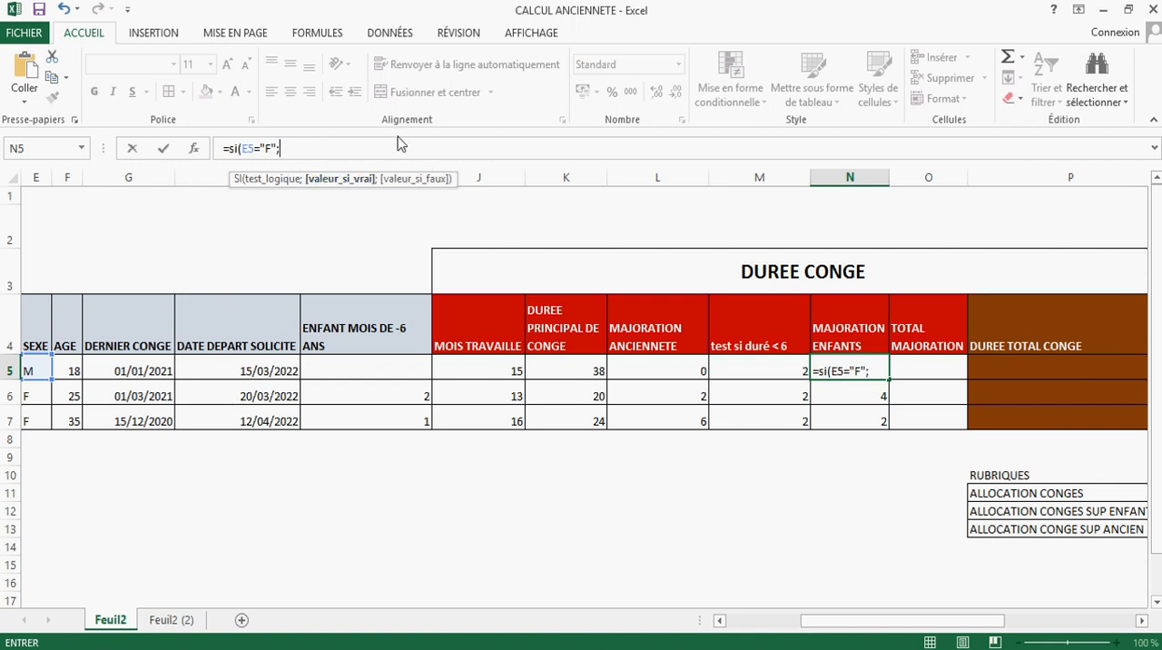
{"action": "type", "text": "I5*M5"}
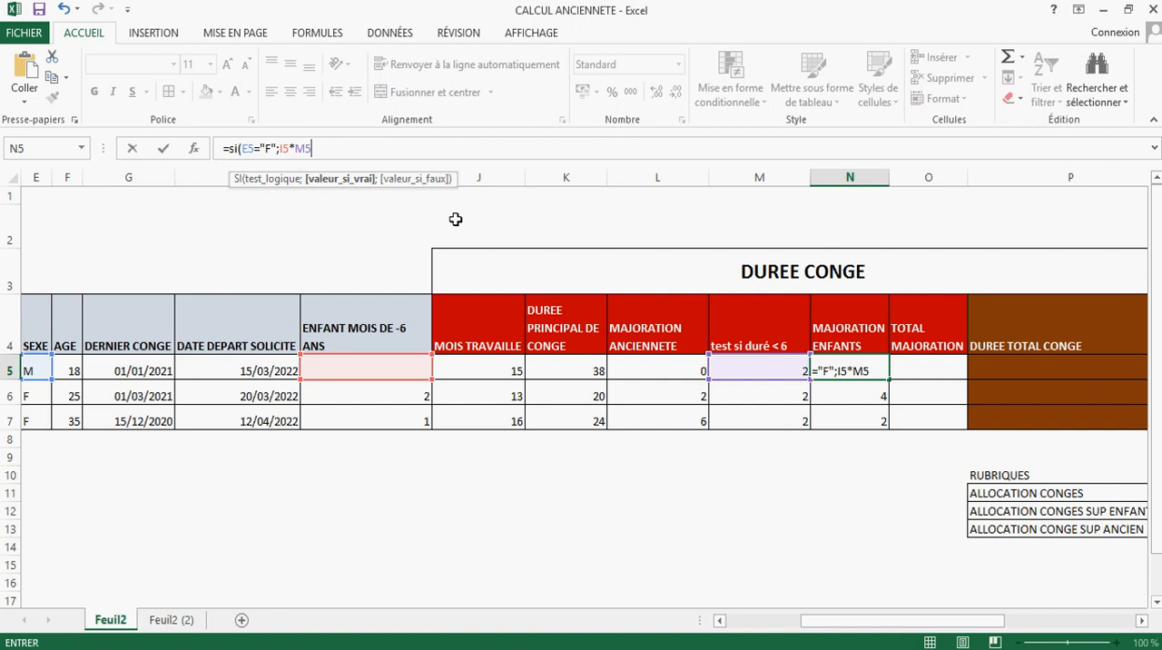
{"action": "type", "text": ";"}
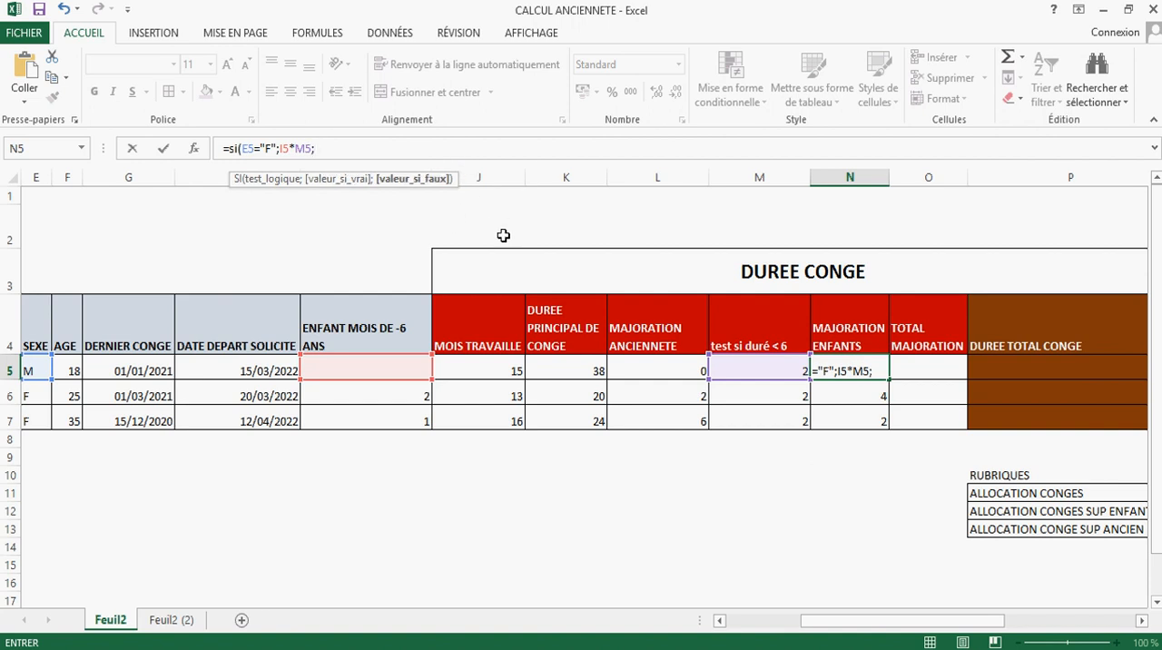
{"action": "type", "text": "0)"}
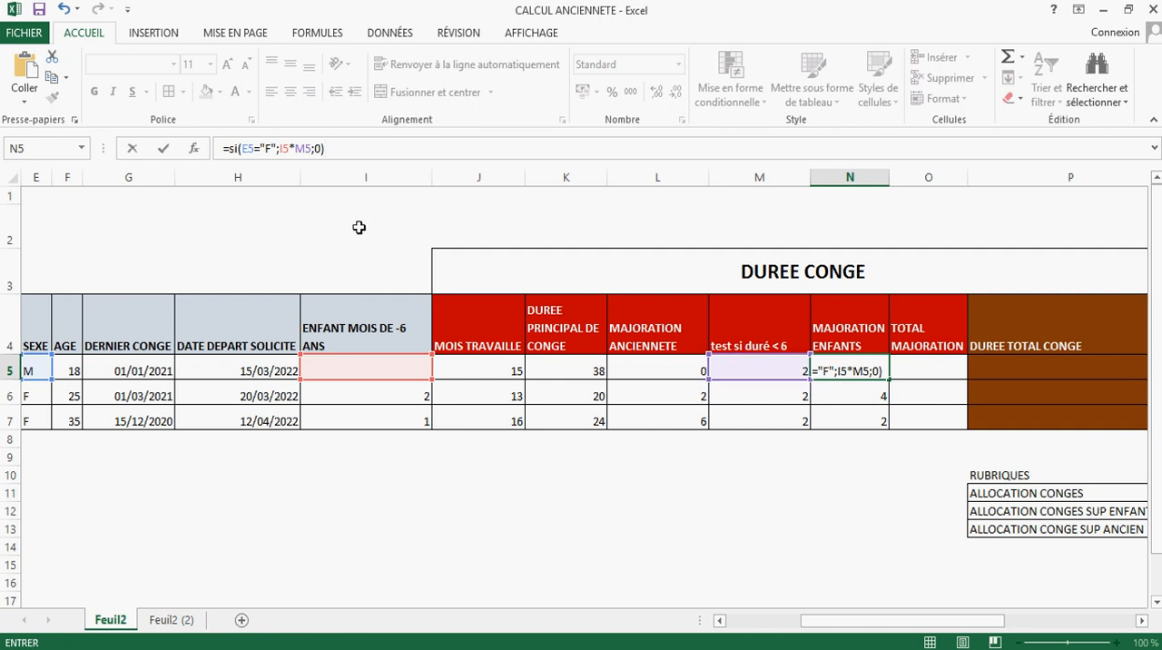
{"action": "left_click", "coordinate": [318, 149]}
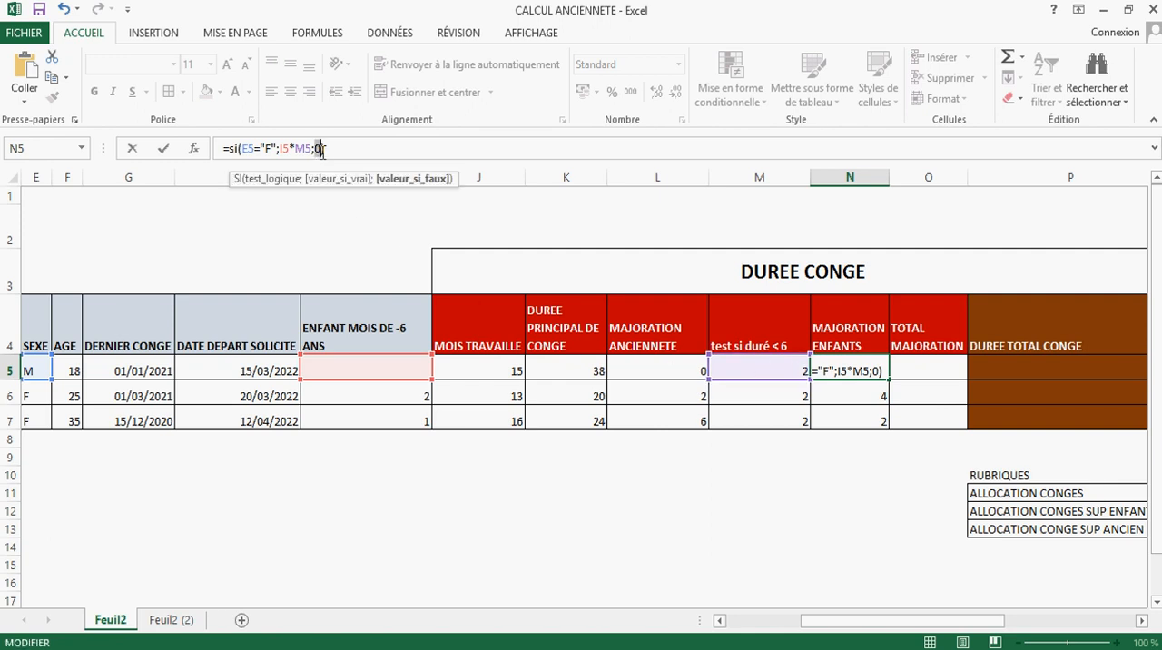
{"action": "left_click", "coordinate": [332, 147]}
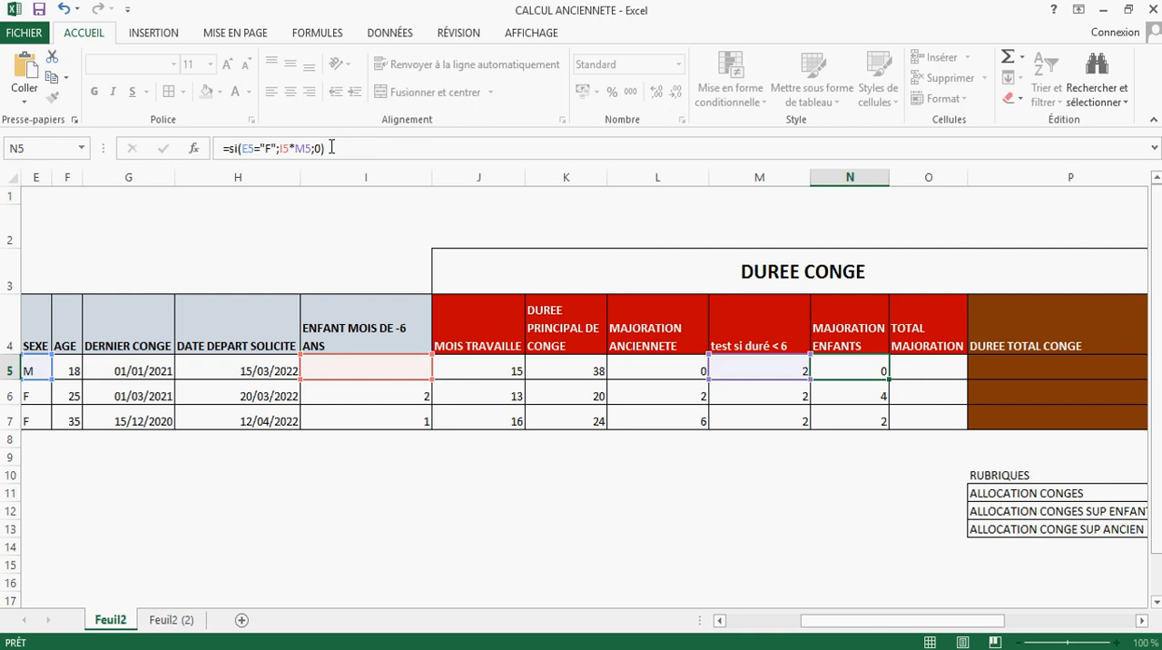
{"action": "key", "text": "Return"}
Step: Copy the N5 formula down to N7 and check its references in N5
{"action": "left_click", "coordinate": [844, 370]}
{"action": "left_click_drag", "start_coordinate": [881, 384], "coordinate": [890, 427]}
{"action": "left_click", "coordinate": [866, 370]}
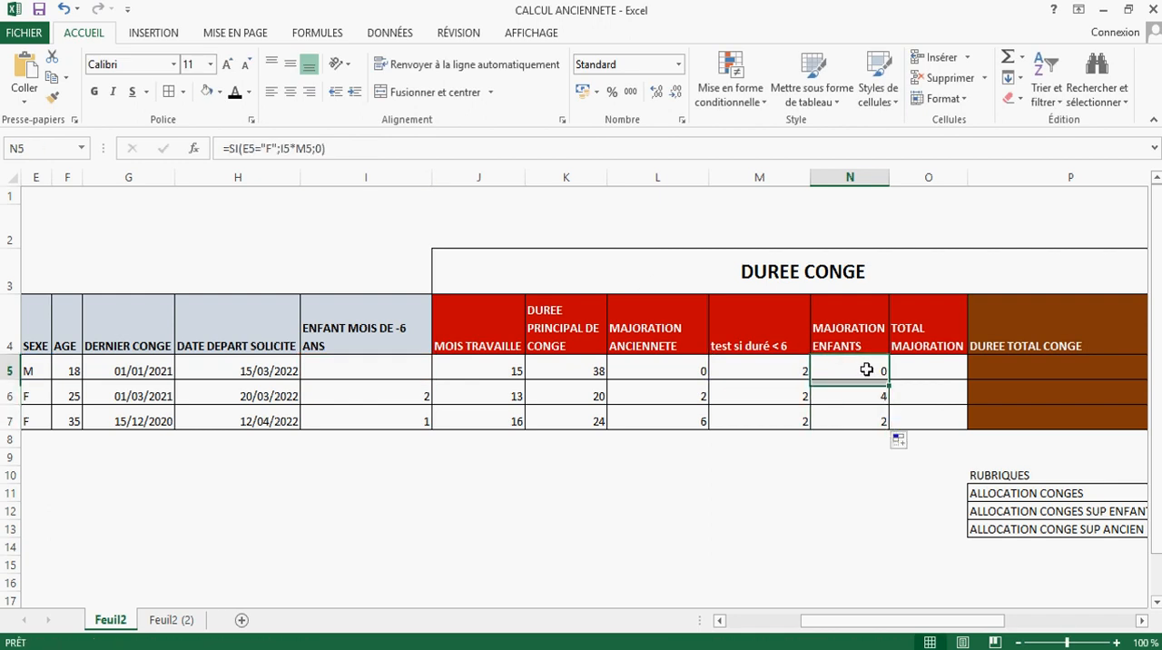
{"action": "left_click", "coordinate": [877, 392]}
{"action": "left_click", "coordinate": [878, 417]}
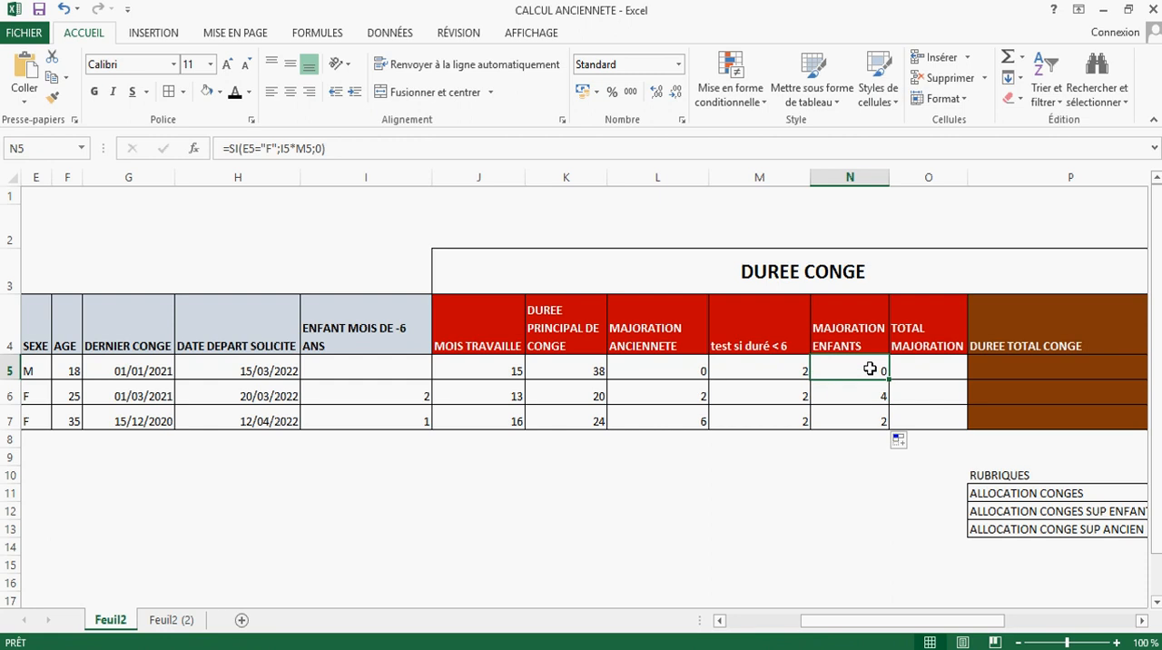
{"action": "double_click", "coordinate": [868, 369]}
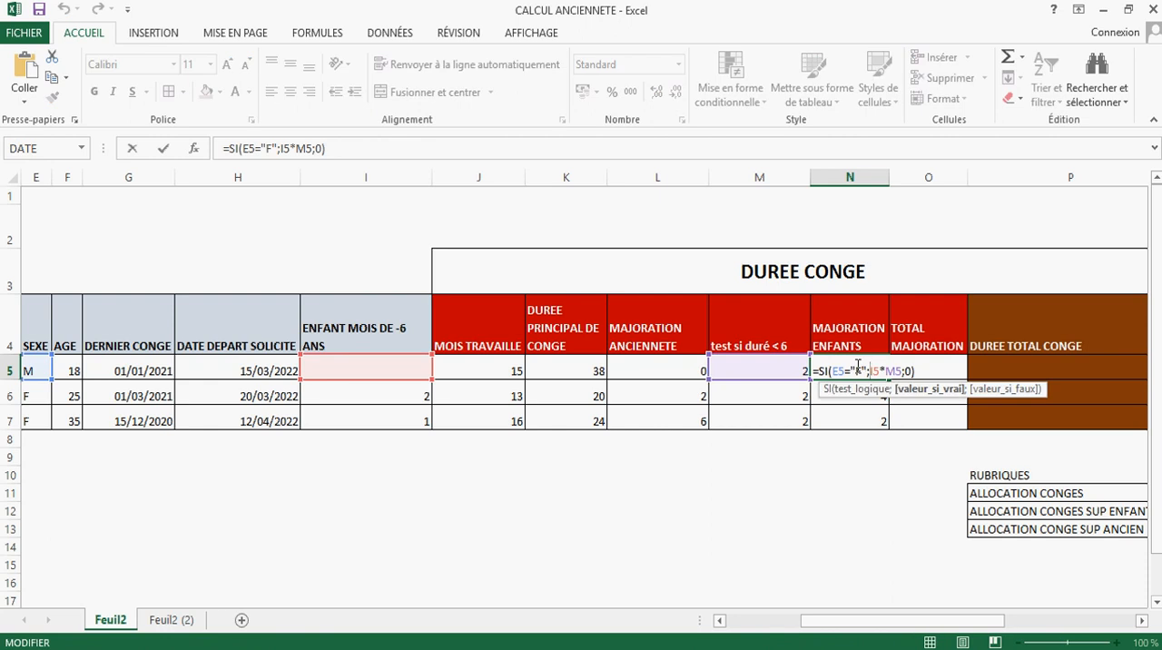
{"action": "key", "text": "Return"}
Step: Examine the MOIS TRAVAILLE formulas in J5:J7 and the principal duration, seniority and children increase cells in row 6
{"action": "left_click", "coordinate": [924, 372]}
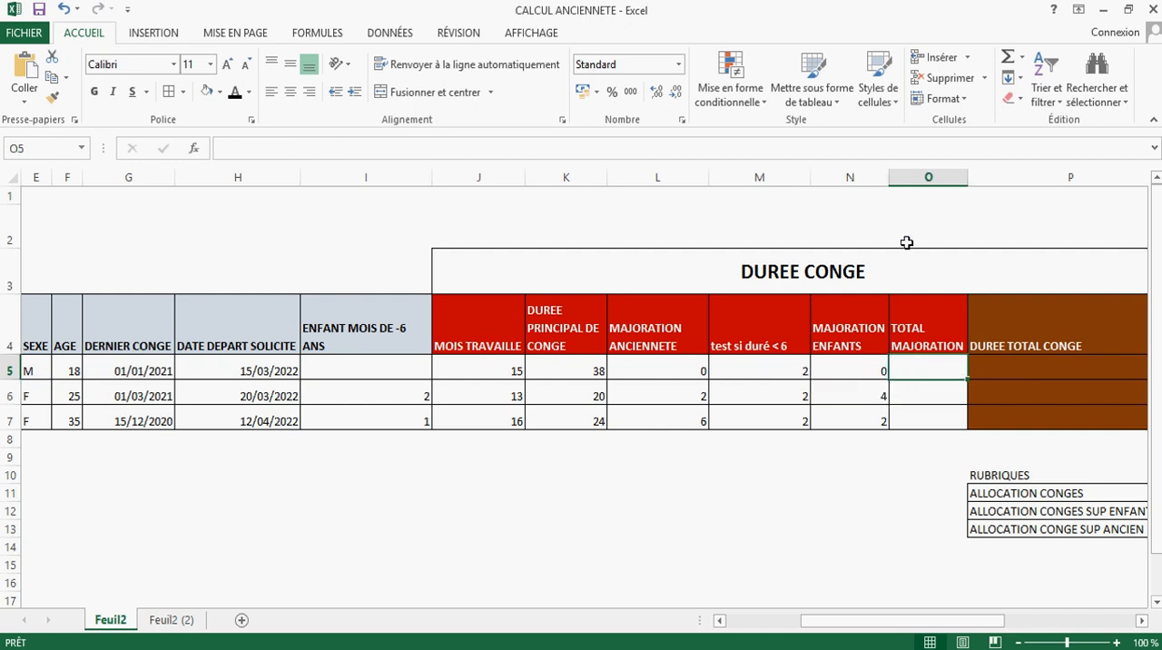
{"action": "left_click_drag", "start_coordinate": [807, 395], "coordinate": [874, 394]}
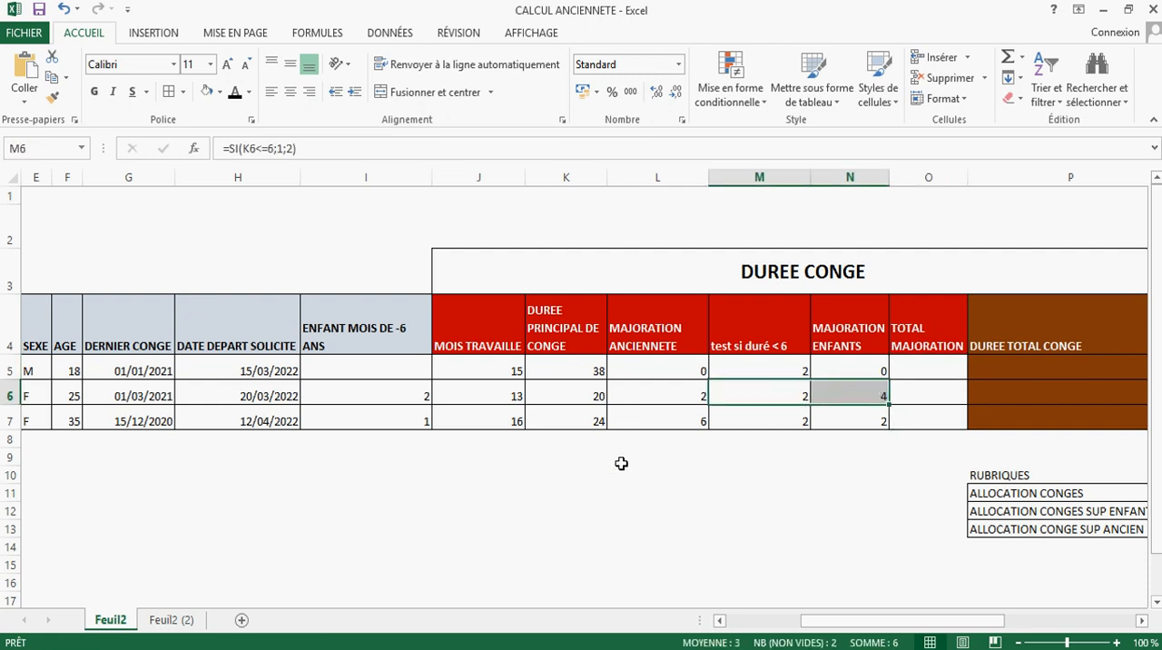
{"action": "left_click", "coordinate": [500, 397]}
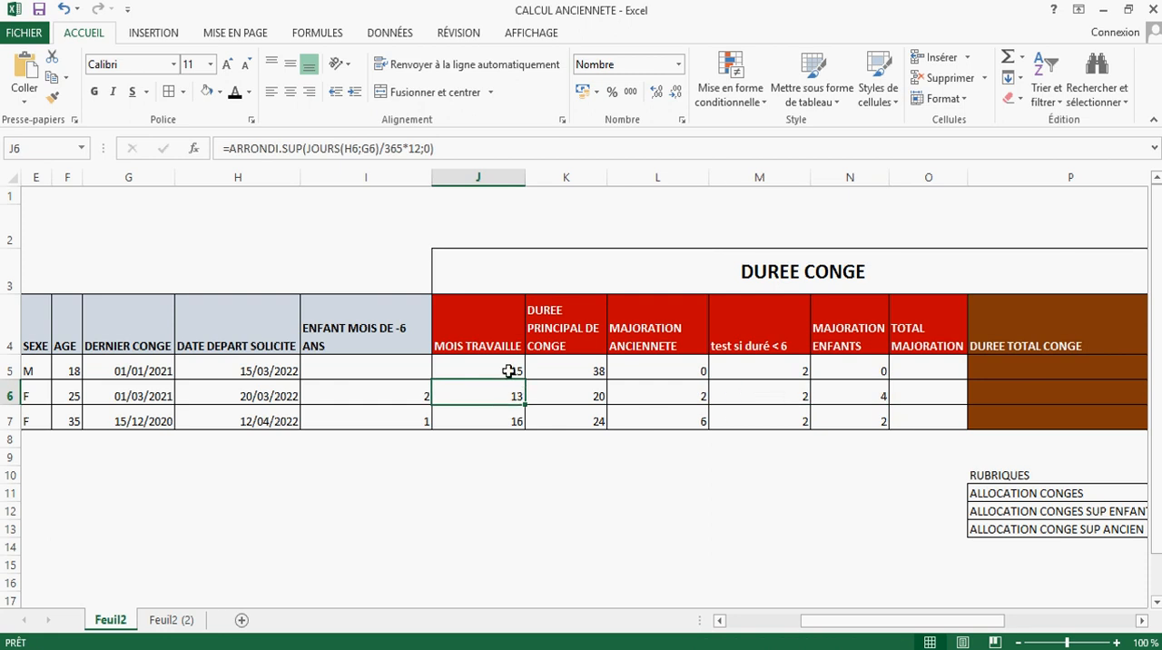
{"action": "left_click", "coordinate": [510, 370]}
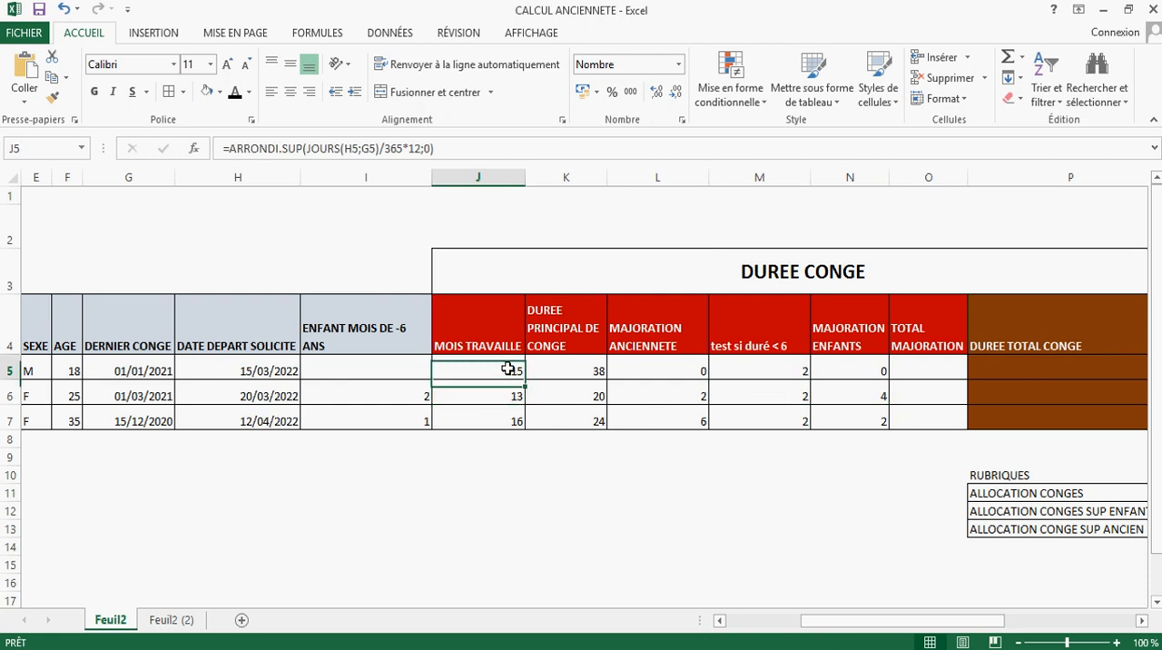
{"action": "left_click", "coordinate": [512, 396]}
{"action": "left_click", "coordinate": [515, 419]}
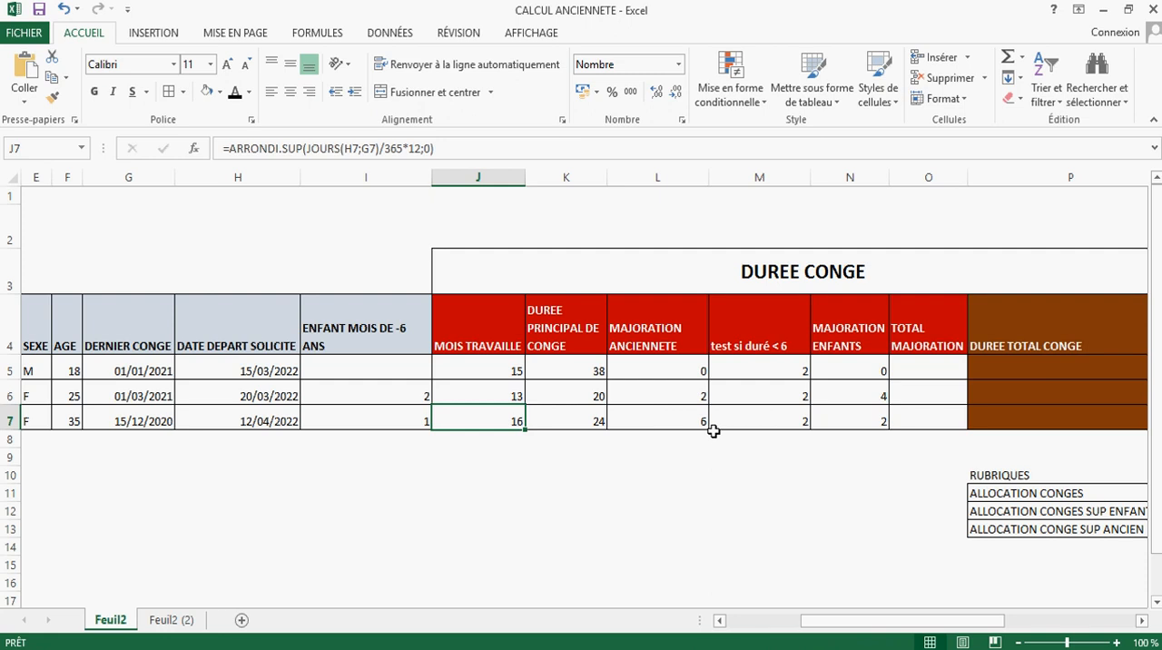
{"action": "left_click", "coordinate": [667, 399]}
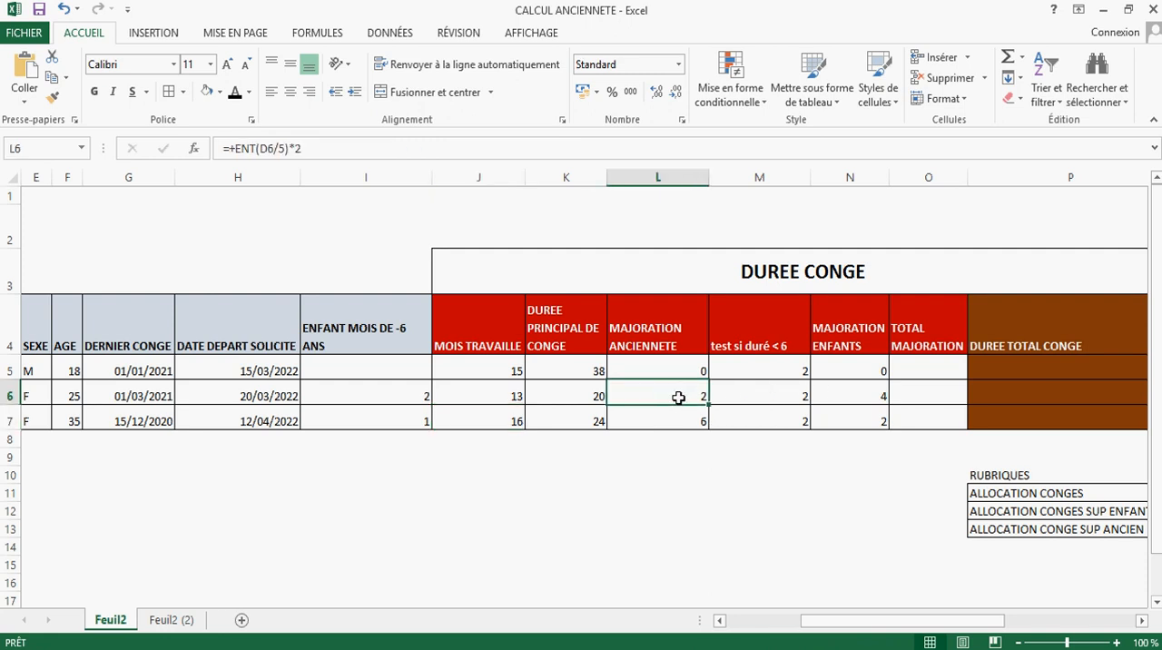
{"action": "left_click", "coordinate": [847, 390]}
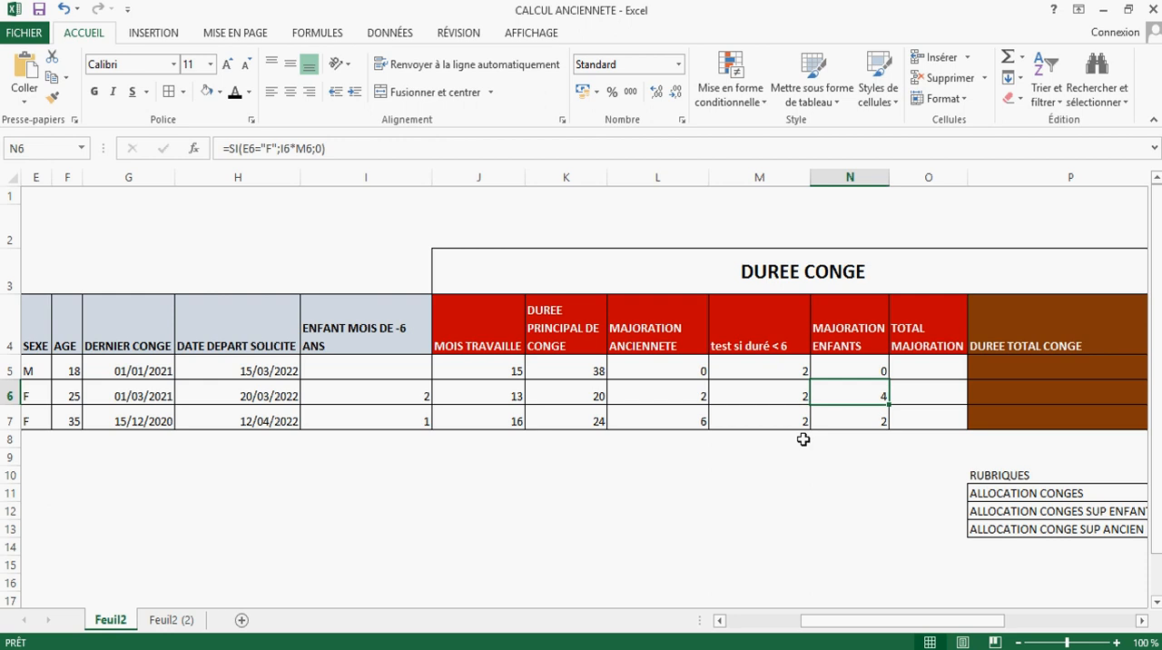
{"action": "left_click", "coordinate": [593, 395]}
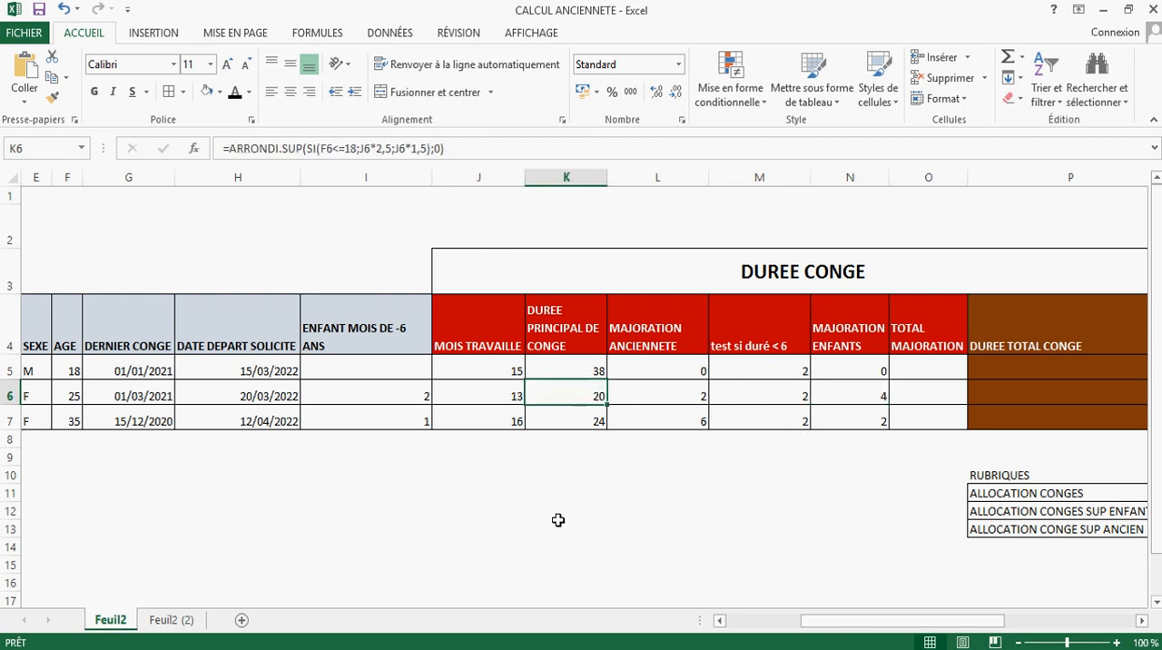
Step: Calculate the leave for a twelve-month year in K11 below the table with =1,5*12
{"action": "left_click", "coordinate": [563, 489]}
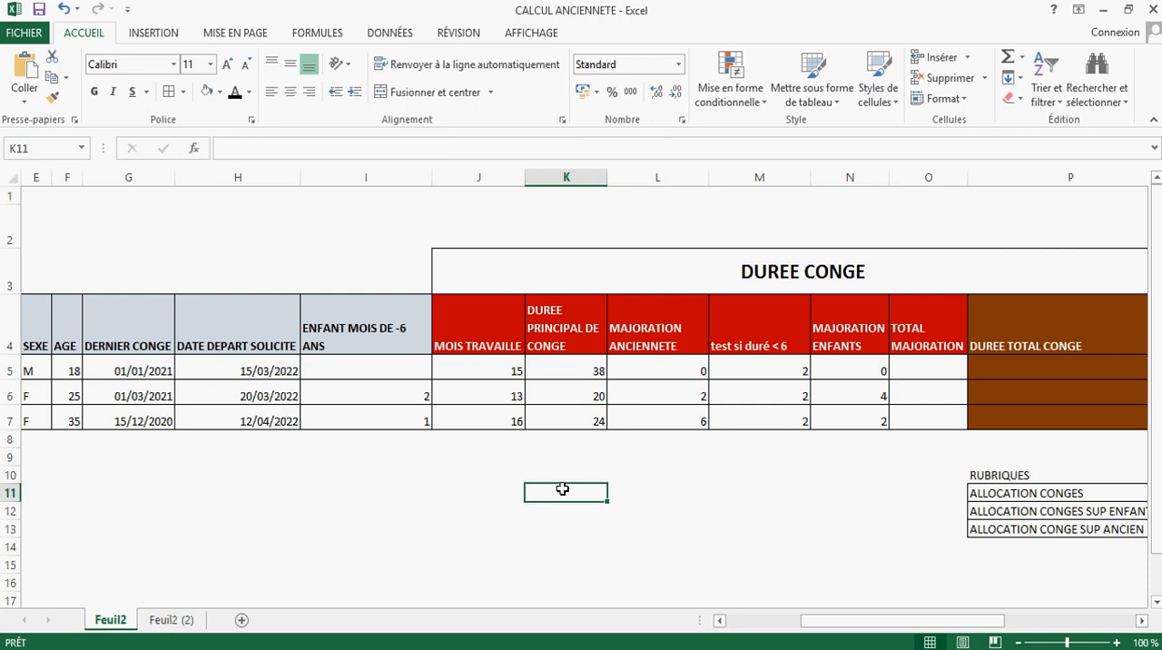
{"action": "type", "text": "="}
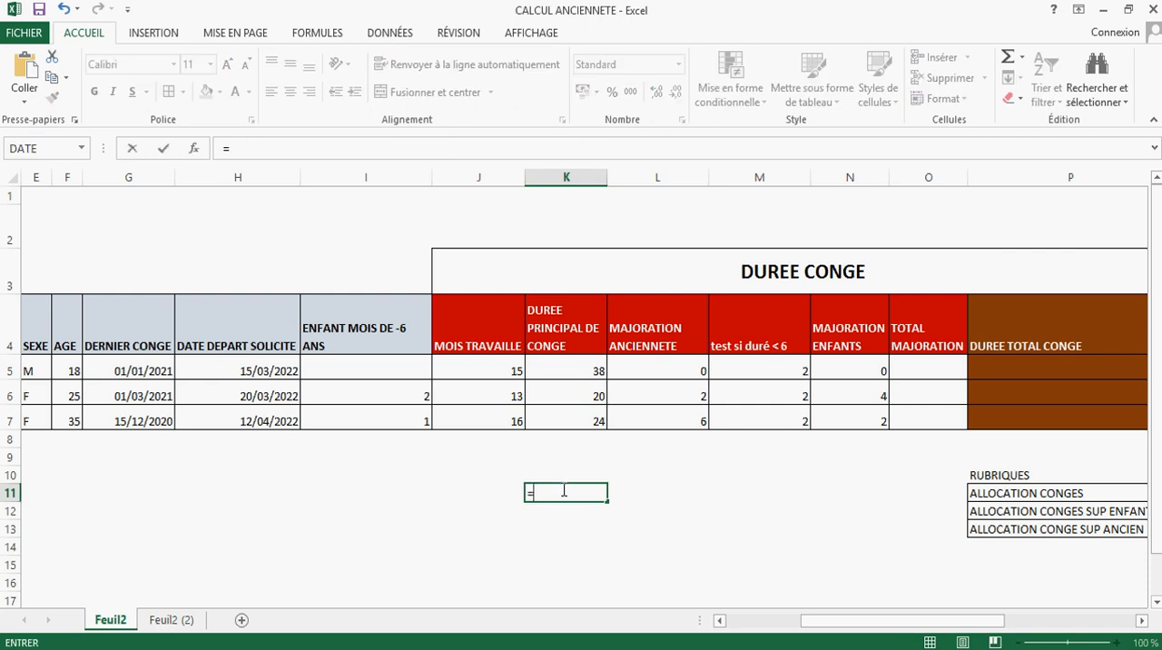
{"action": "type", "text": "1,5*12"}
{"action": "key", "text": "Return"}
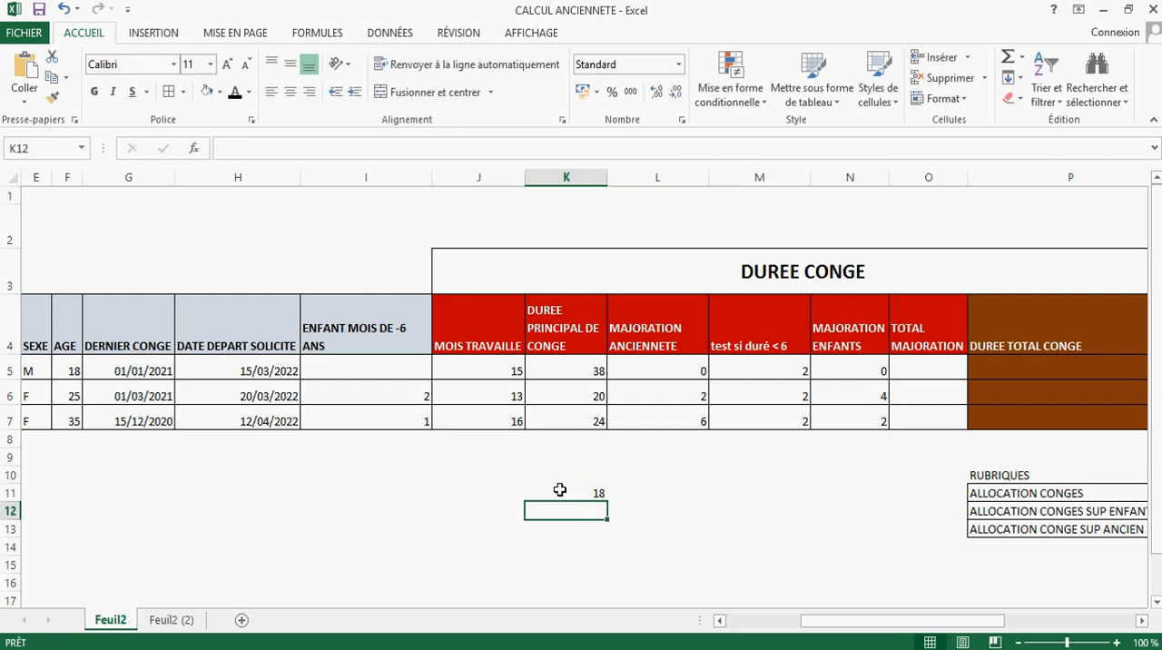
Step: Compare the twelve-month leave in K11 with row 6's months worked, principal duration, seniority increase and children increase
{"action": "left_click", "coordinate": [587, 488]}
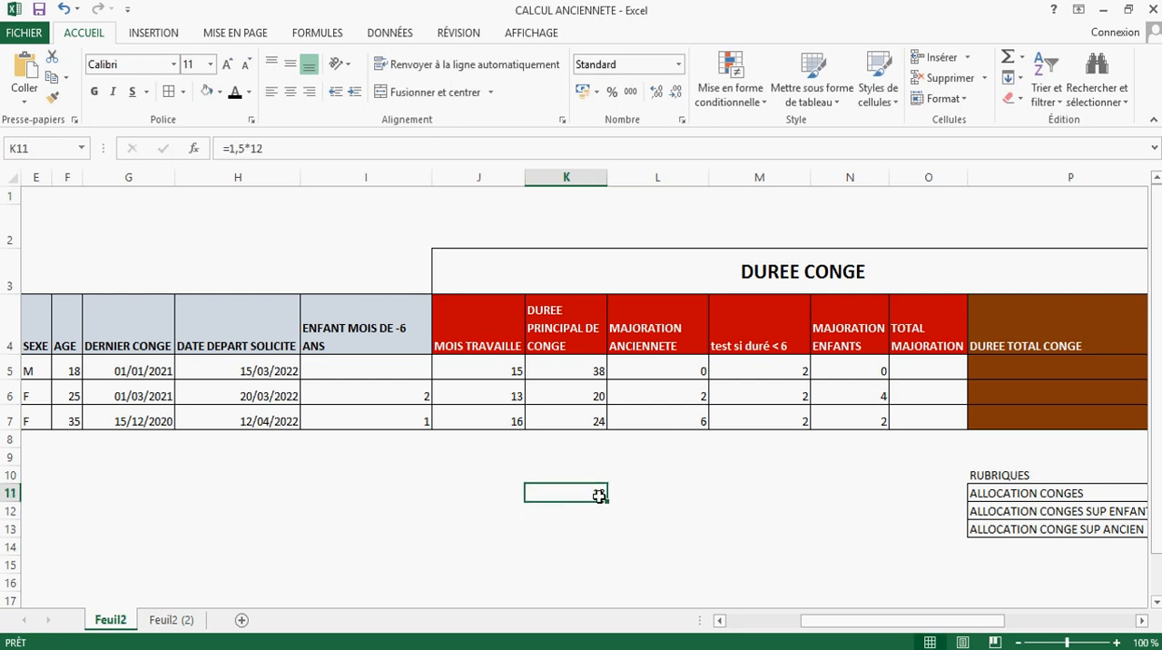
{"action": "left_click", "coordinate": [694, 397]}
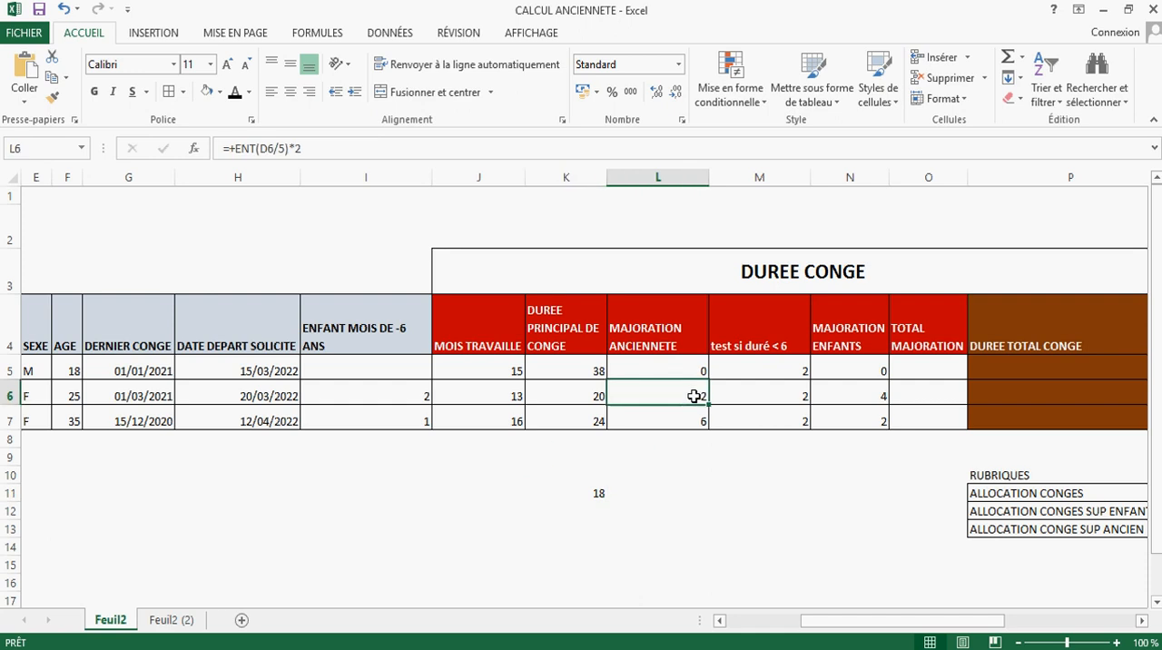
{"action": "left_click", "coordinate": [867, 395]}
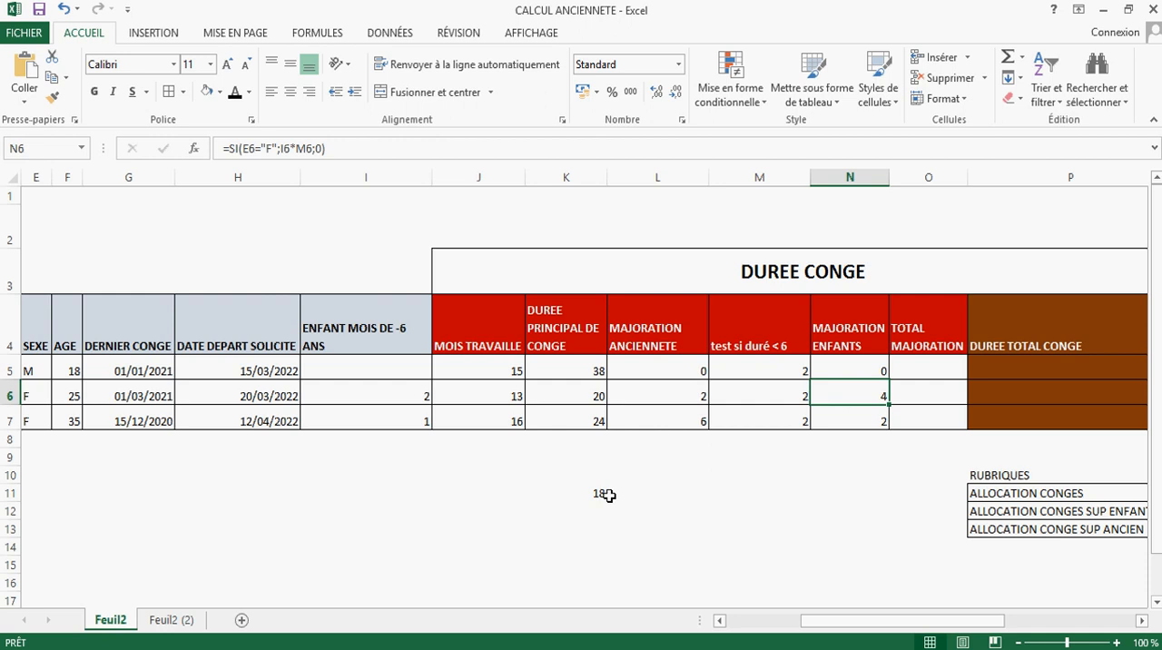
{"action": "left_click", "coordinate": [584, 396]}
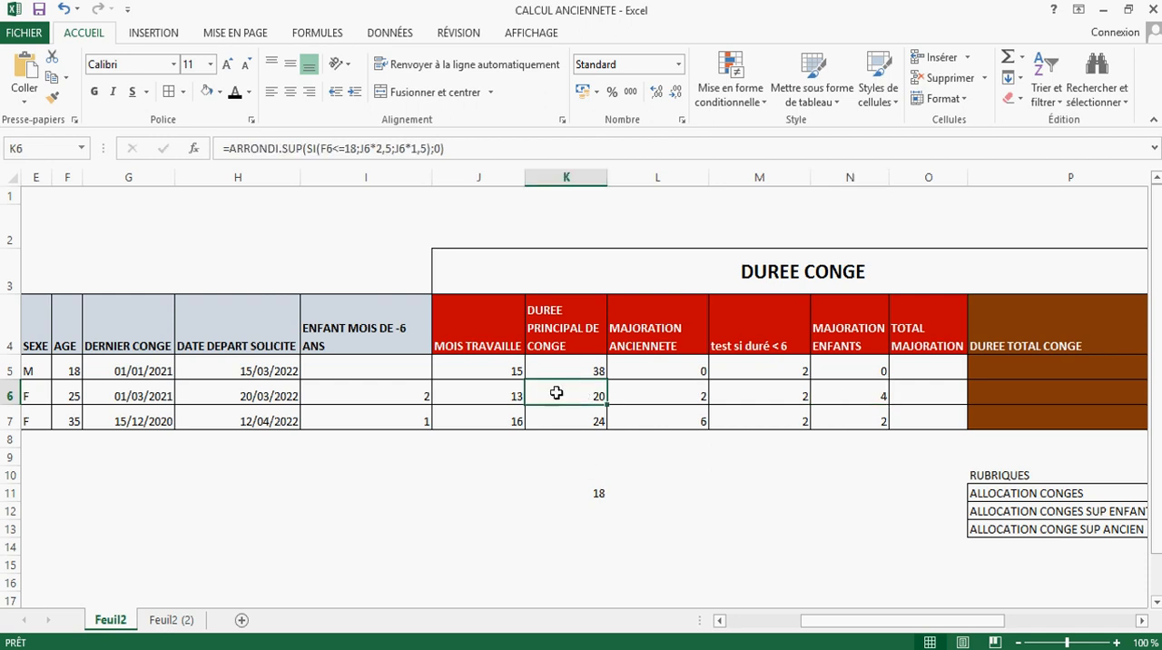
{"action": "left_click", "coordinate": [503, 398]}
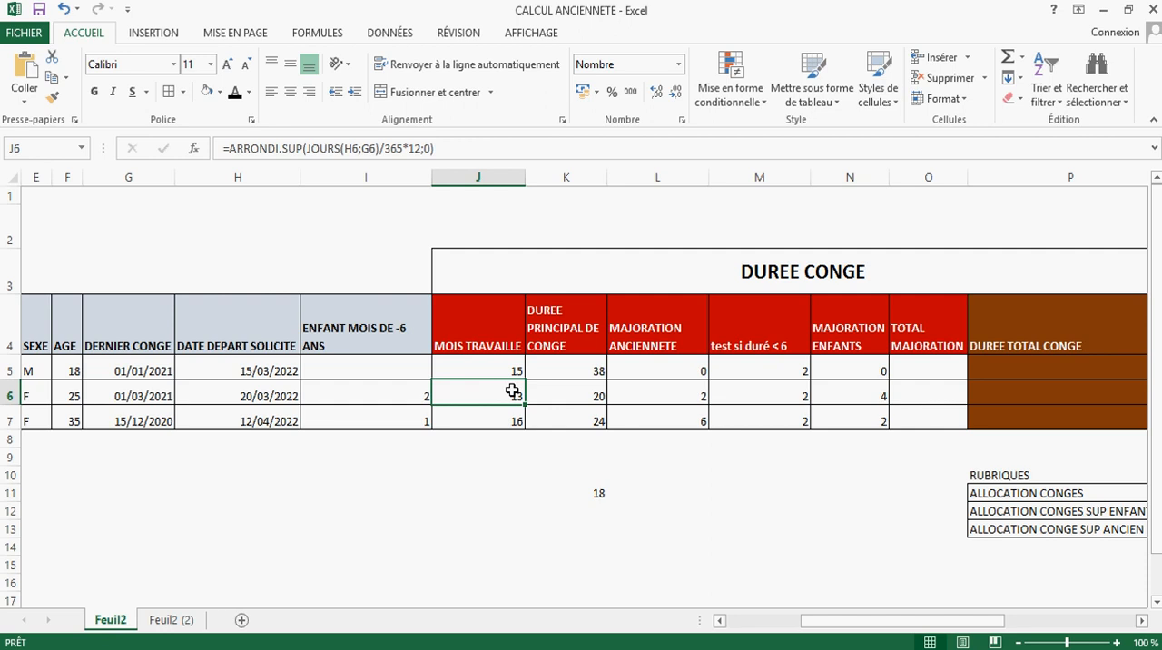
{"action": "left_click", "coordinate": [592, 396]}
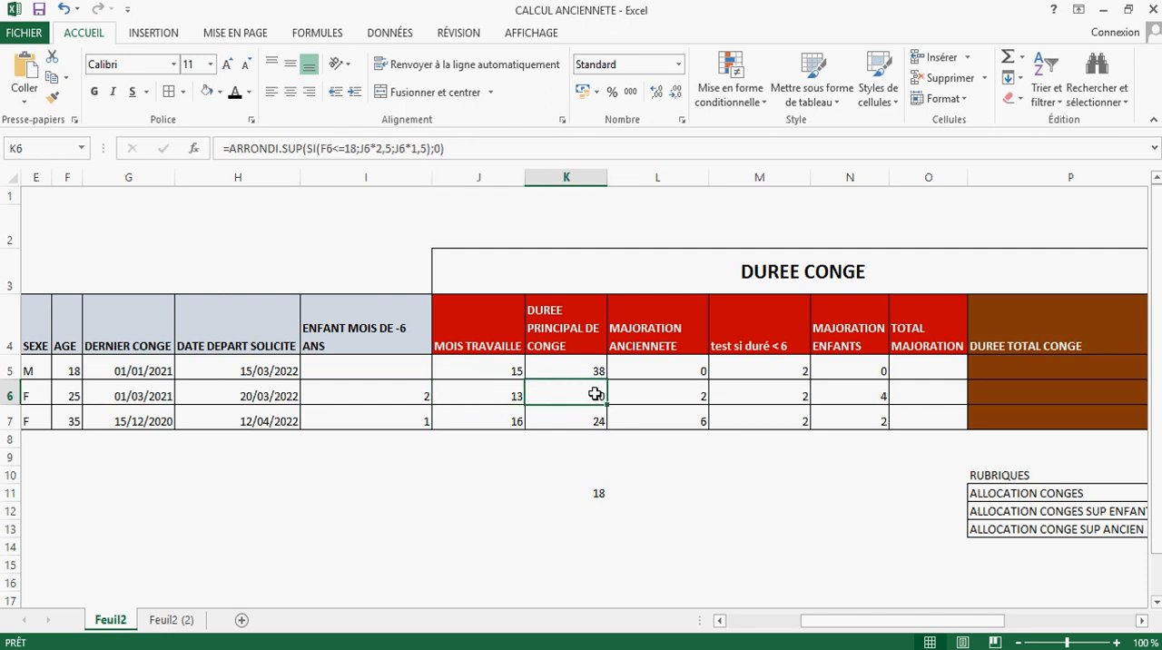
{"action": "left_click", "coordinate": [599, 490]}
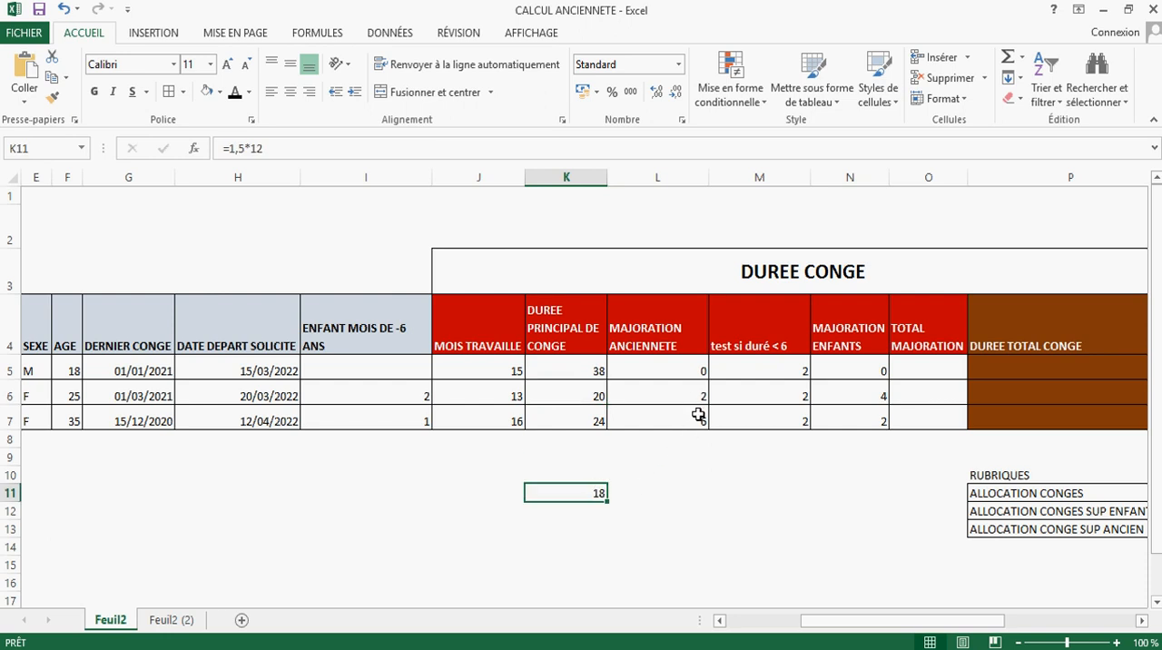
{"action": "left_click", "coordinate": [690, 392]}
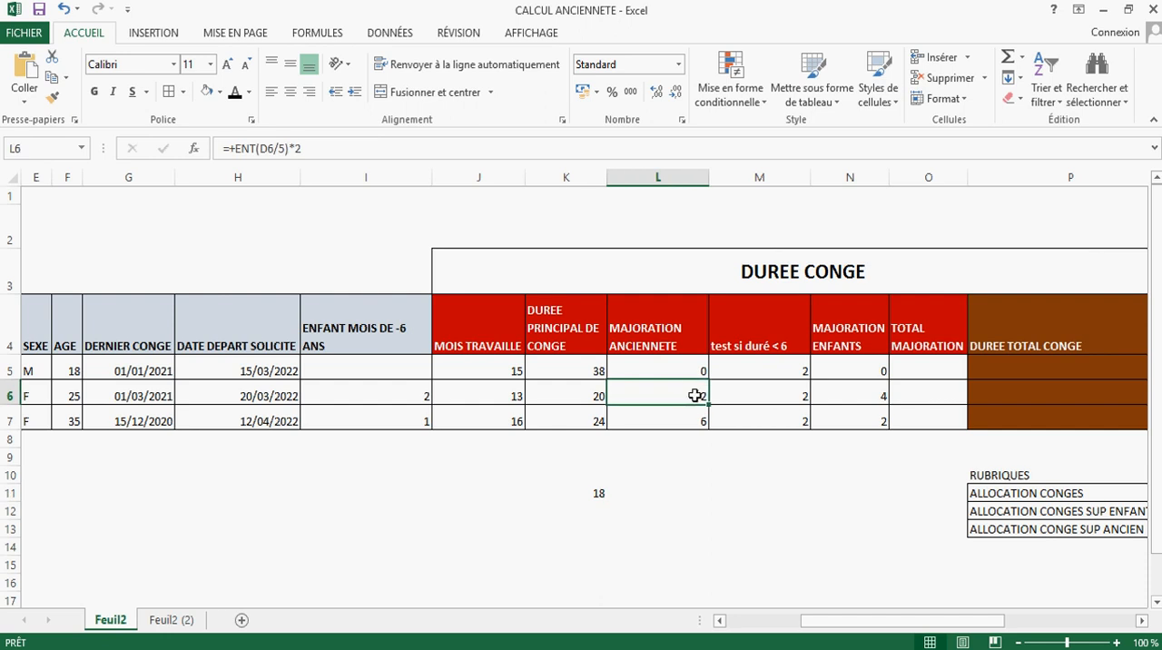
{"action": "left_click", "coordinate": [581, 494]}
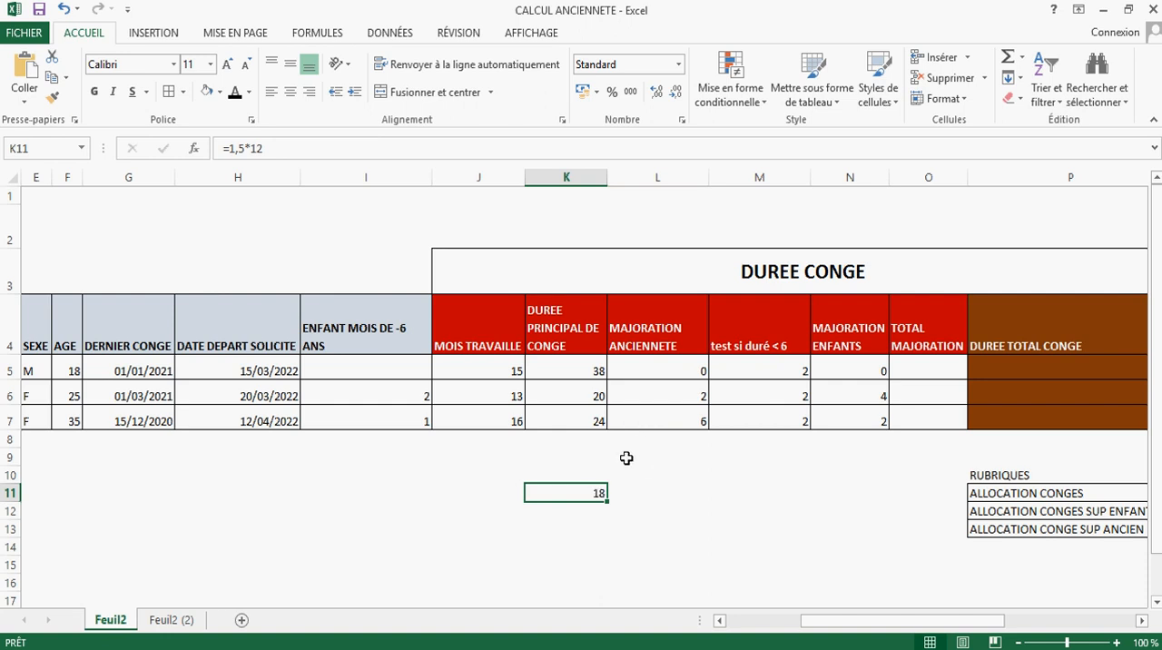
Step: Check row 6's seniority increase and principal duration formulas against the twelve-month leave calculation in K11
{"action": "left_click", "coordinate": [676, 391]}
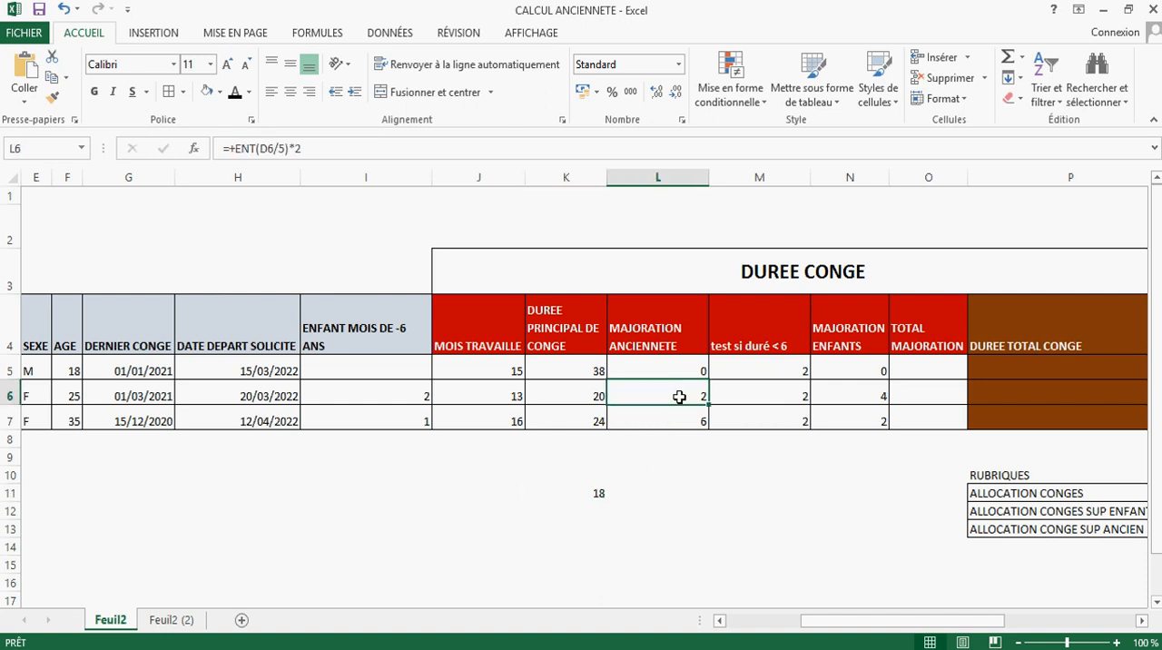
{"action": "left_click", "coordinate": [600, 396]}
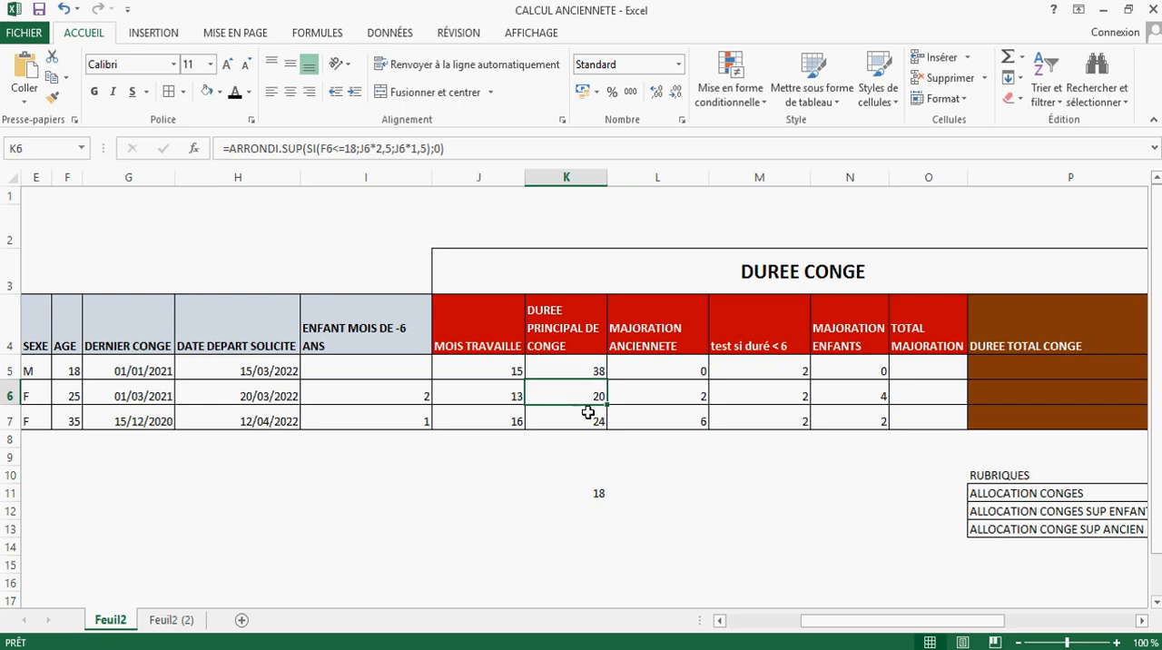
{"action": "left_click", "coordinate": [597, 504]}
{"action": "left_click", "coordinate": [589, 494]}
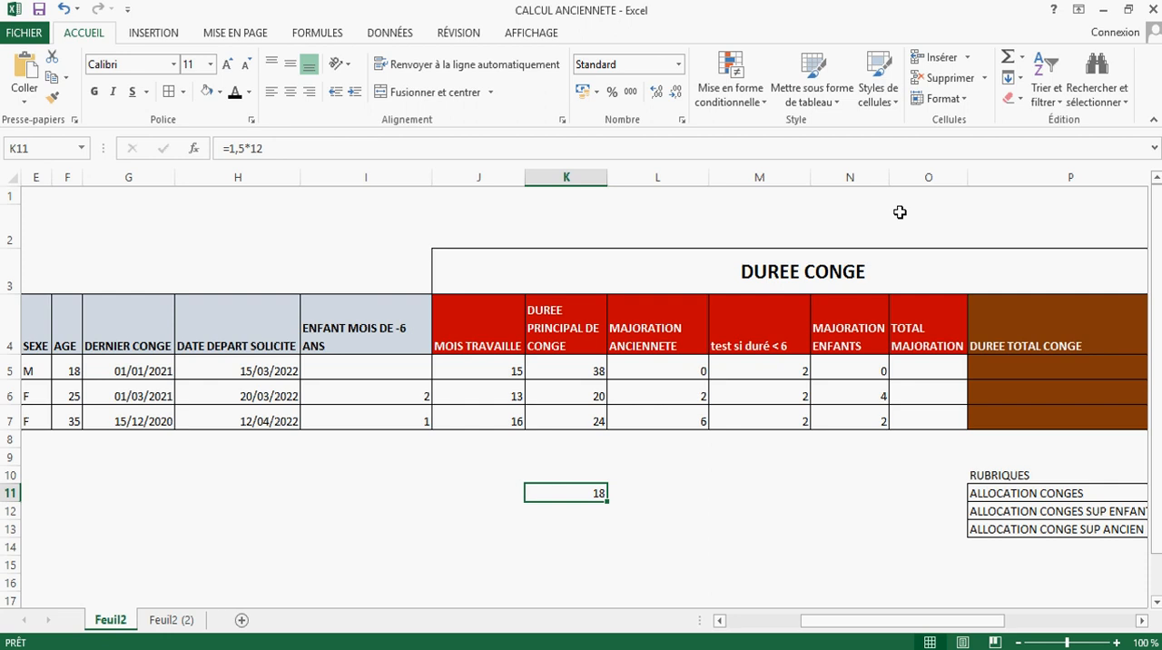
Step: Insert a blank column between TOTAL MAJORATION and DUREE TOTAL CONGE
{"action": "left_click", "coordinate": [993, 177]}
{"action": "right_click", "coordinate": [993, 175]}
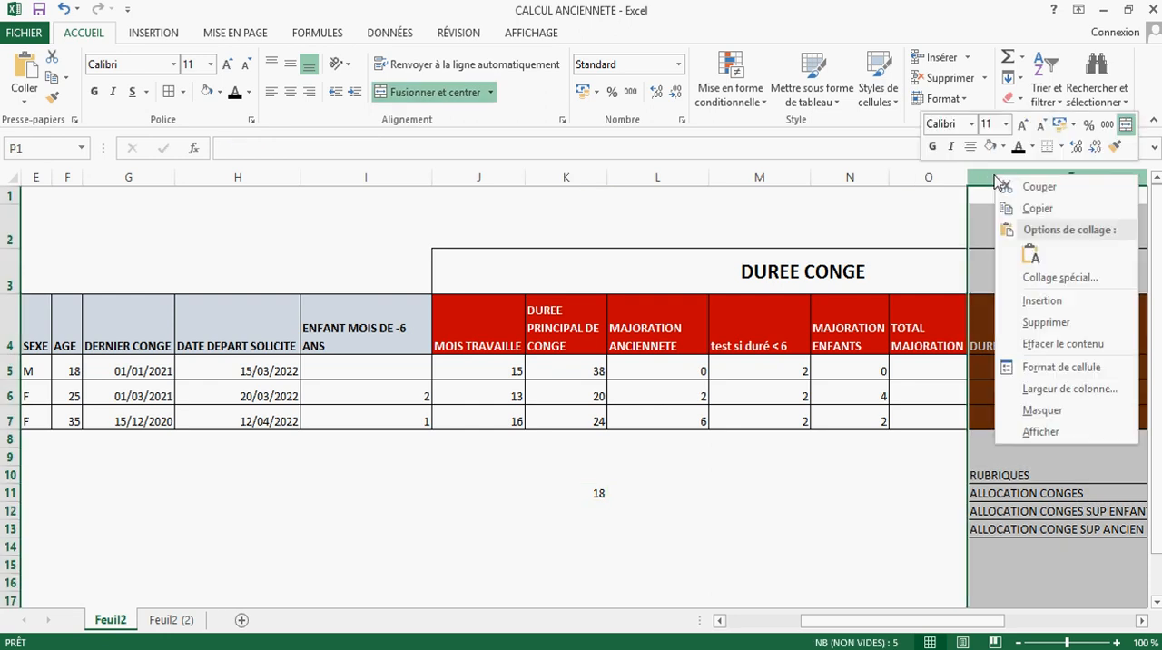
{"action": "key", "text": "Escape"}
{"action": "left_click", "coordinate": [583, 363]}
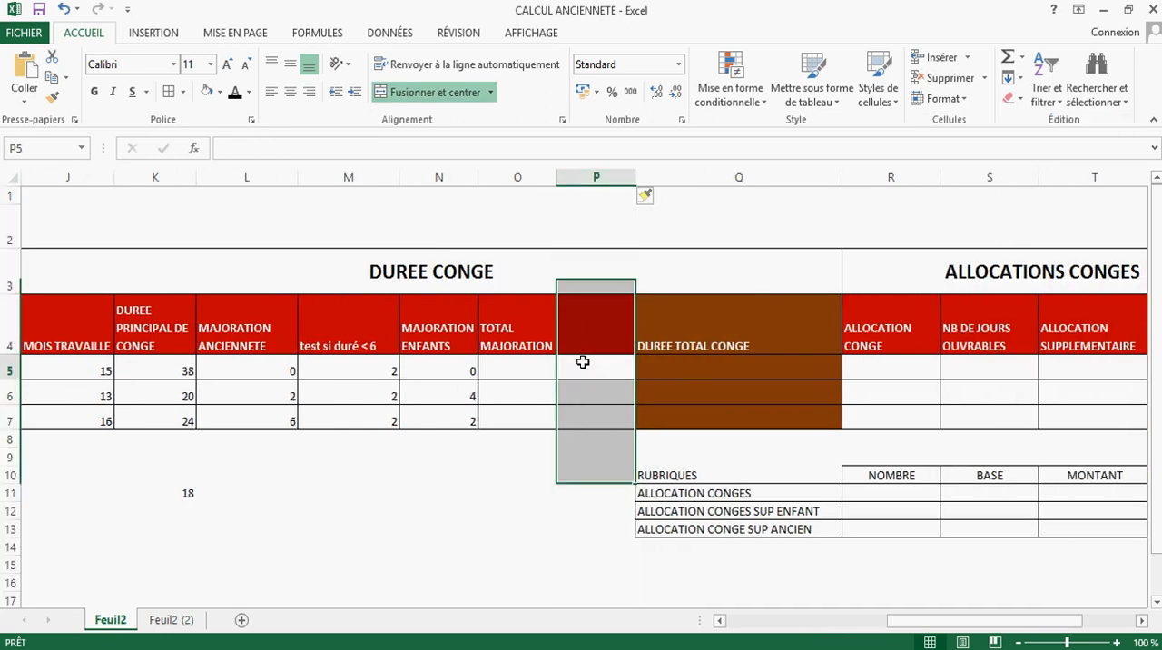
Step: Add the seniority and children increases in O5 with =L5+N5 and copy the formula down to O7
{"action": "left_click", "coordinate": [521, 332]}
{"action": "left_click", "coordinate": [521, 370]}
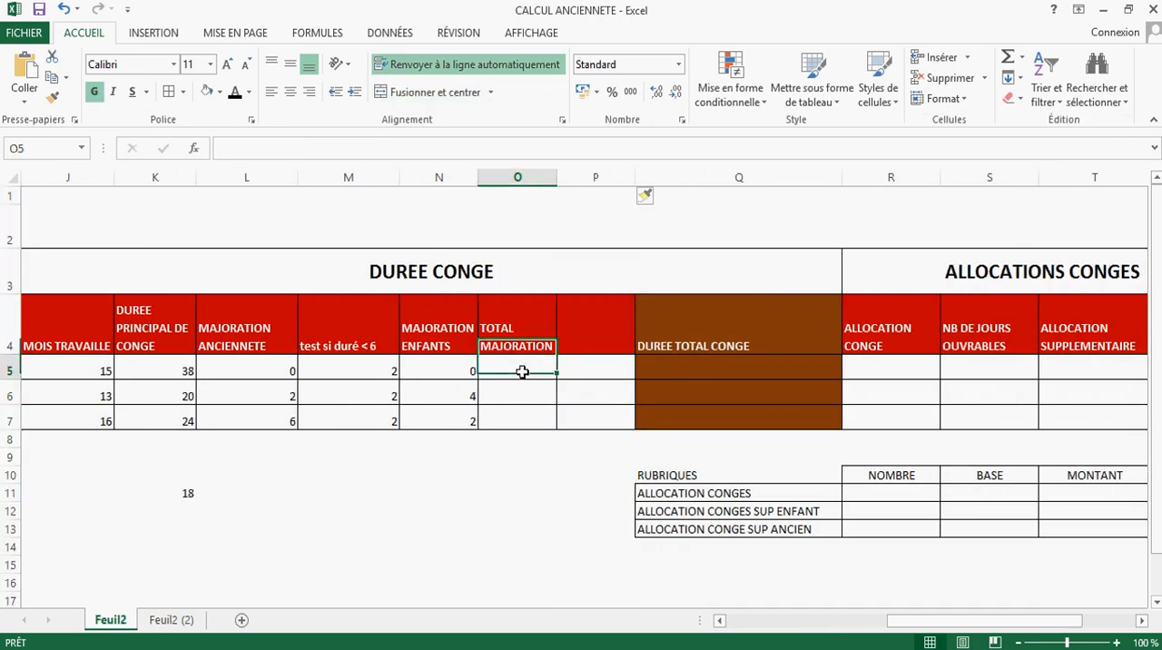
{"action": "type", "text": "="}
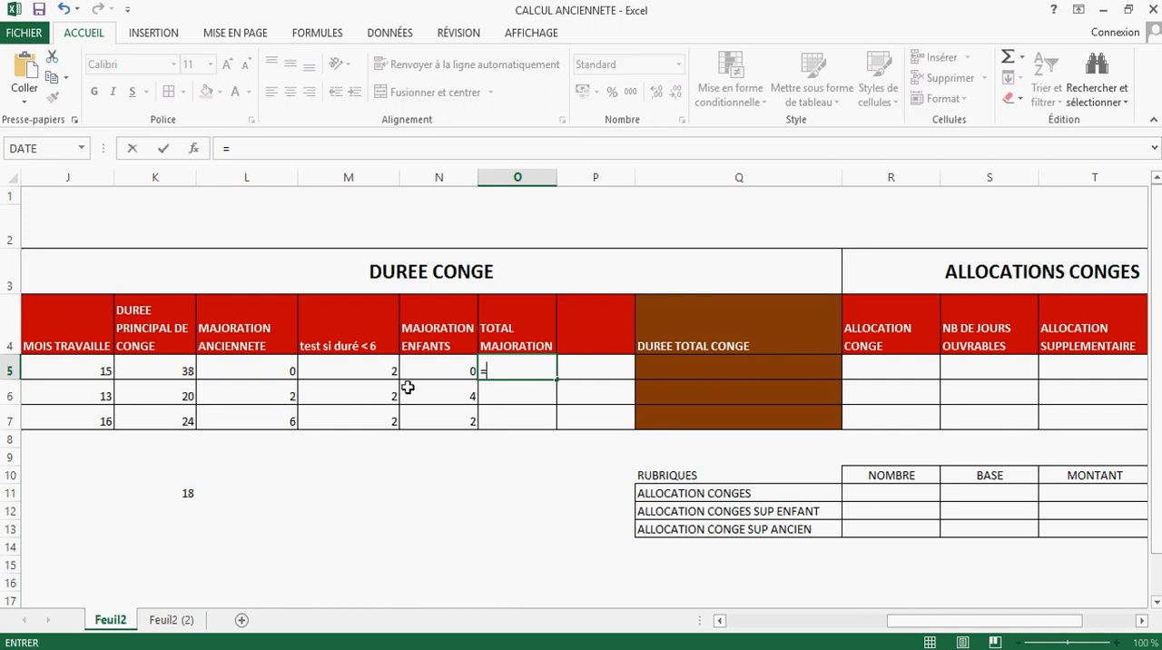
{"action": "left_click", "coordinate": [227, 370]}
{"action": "type", "text": "+"}
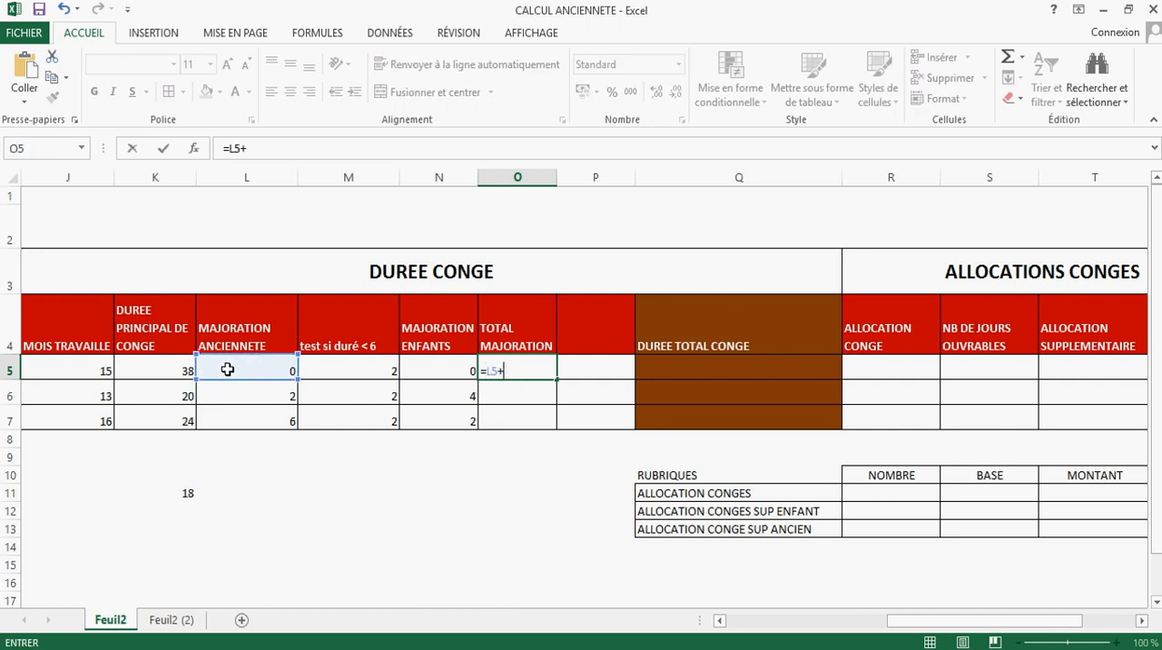
{"action": "left_click", "coordinate": [422, 363]}
{"action": "key", "text": "Return"}
{"action": "left_click", "coordinate": [532, 366]}
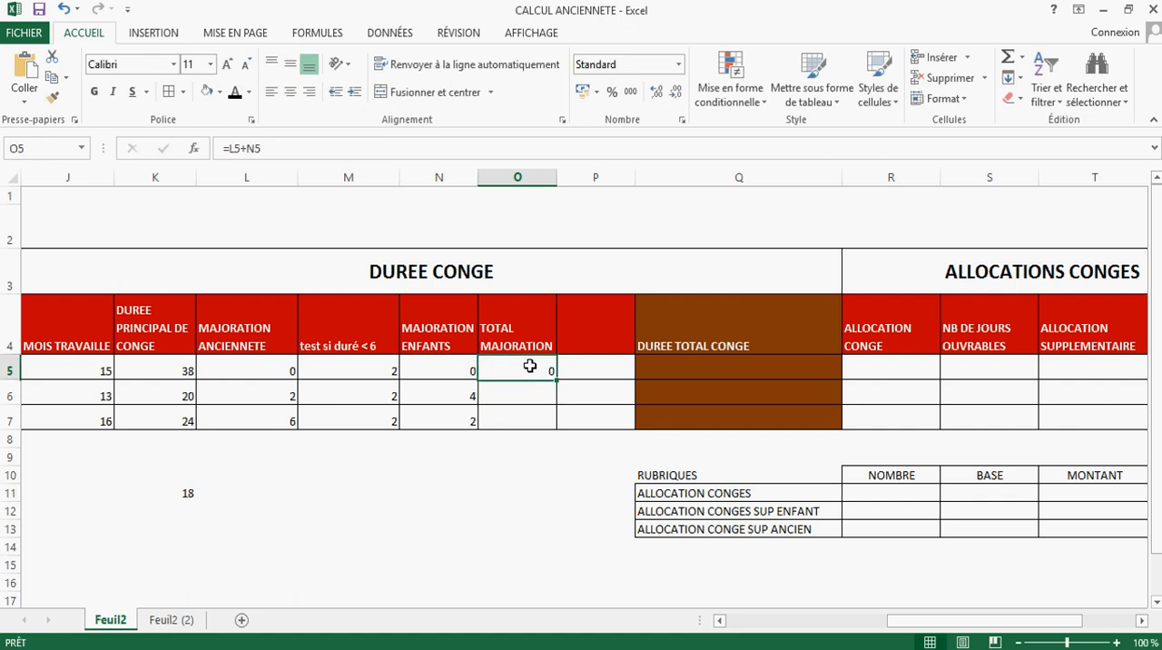
{"action": "left_click_drag", "start_coordinate": [556, 382], "coordinate": [554, 432]}
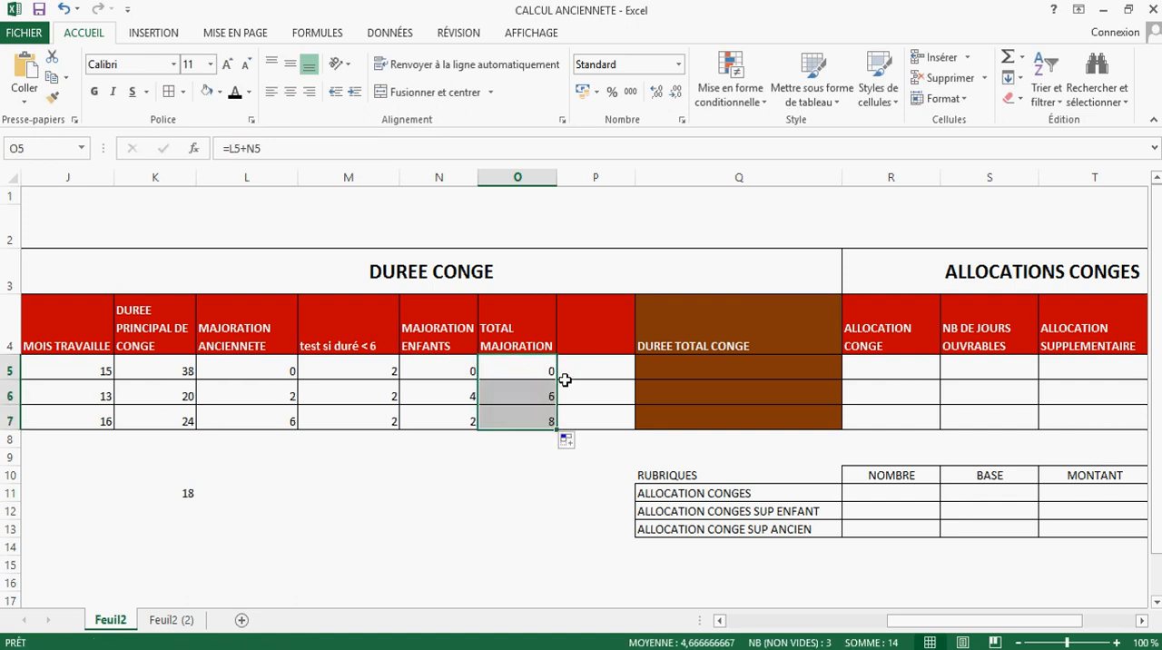
Step: Enter the header PROPORTION PAR RAPPORT A LA DUR CONGE in P4 and widen column P to fit it
{"action": "left_click", "coordinate": [589, 328]}
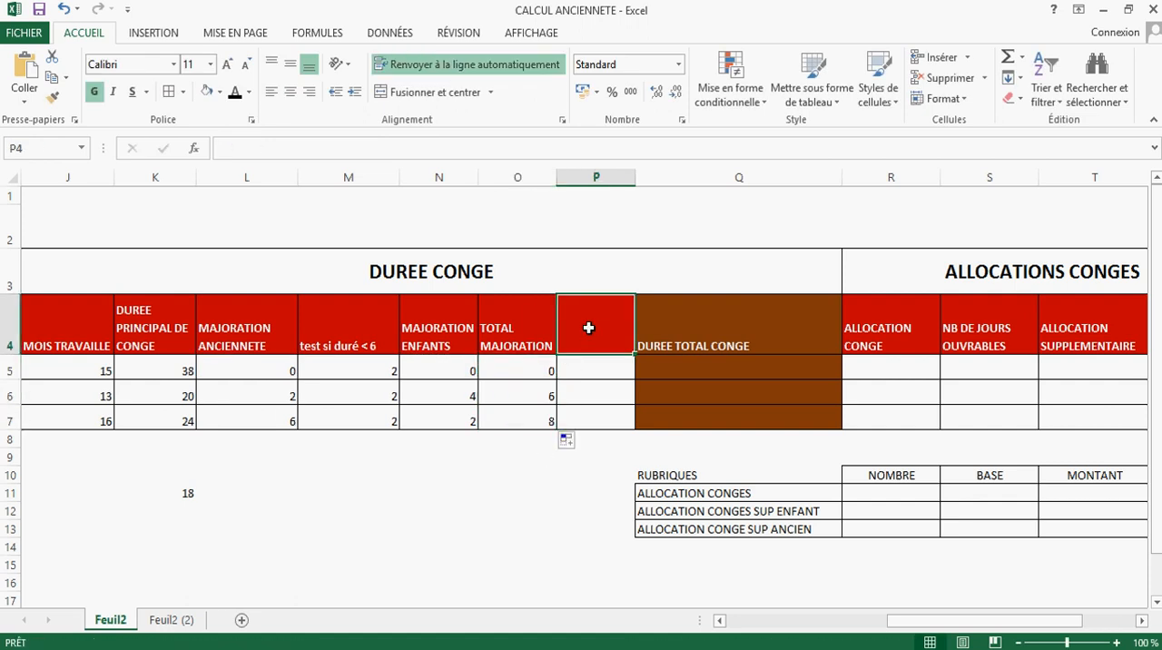
{"action": "type", "text": "PR"}
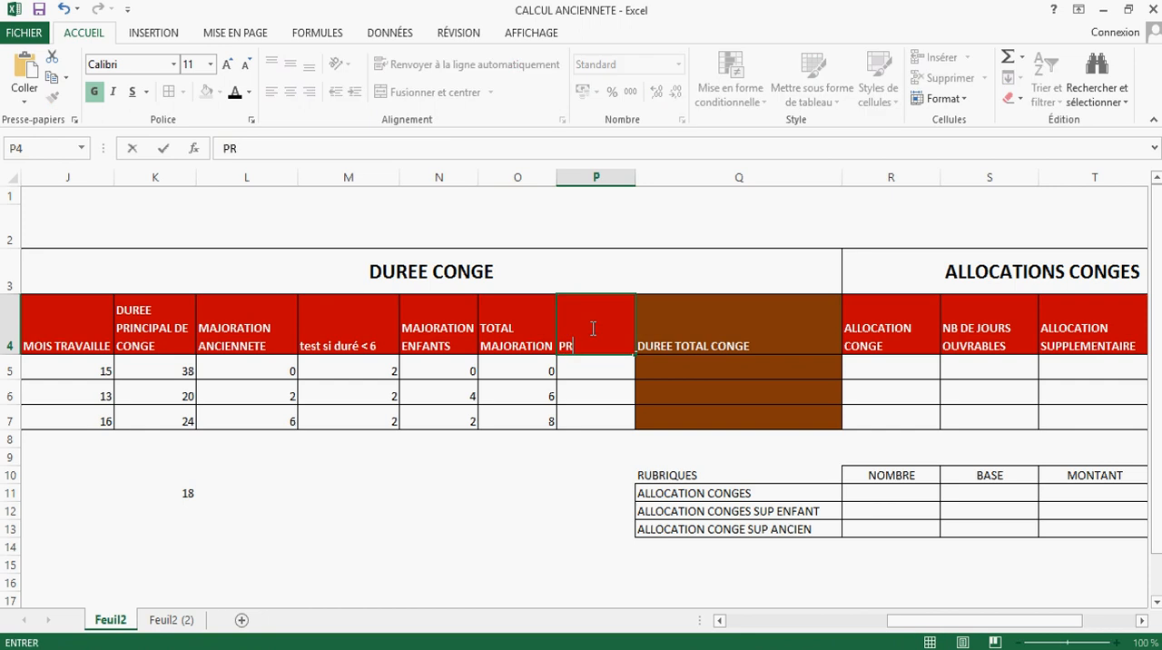
{"action": "type", "text": "OPORTION"}
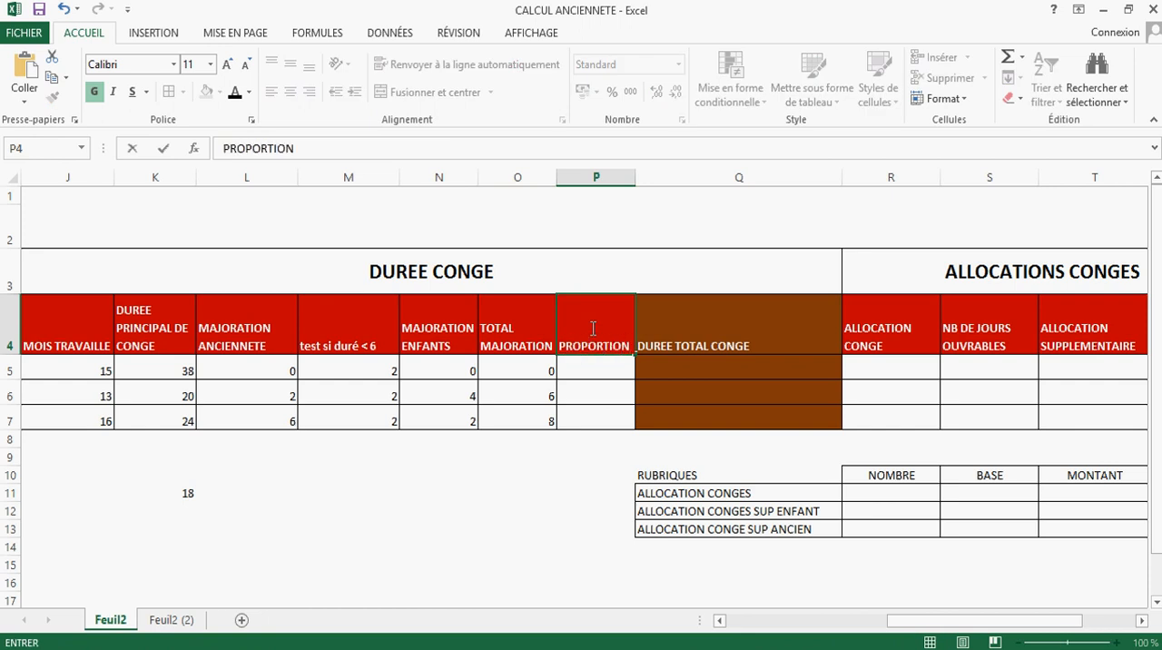
{"action": "type", "text": " PAR RAP"}
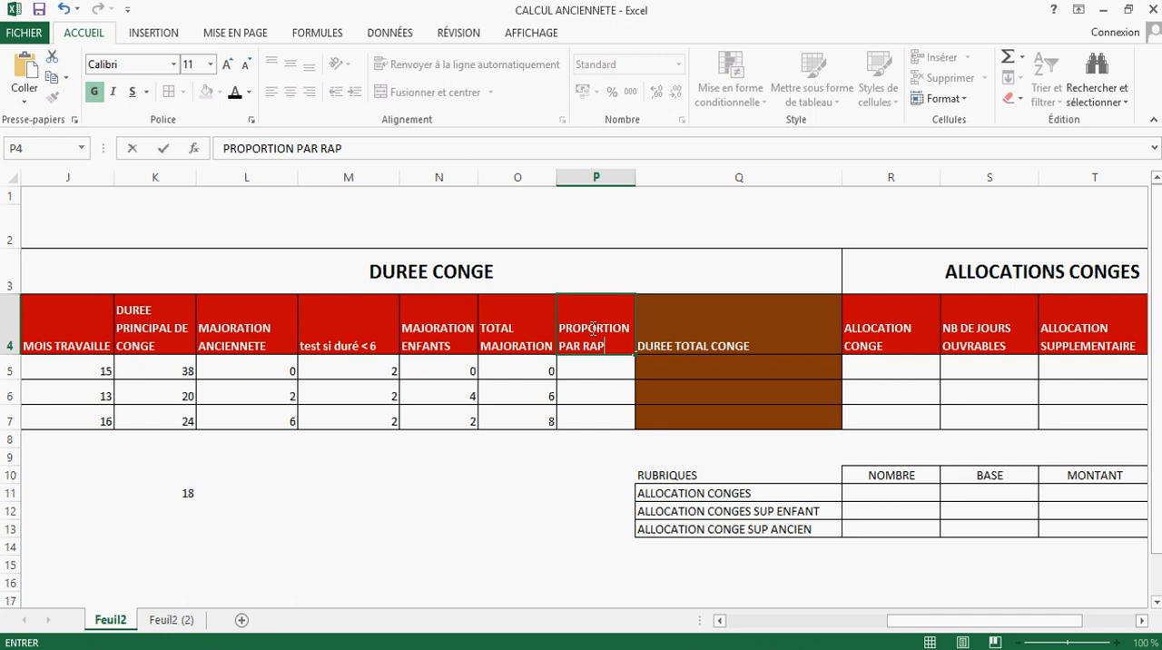
{"action": "type", "text": "PORT A LA D"}
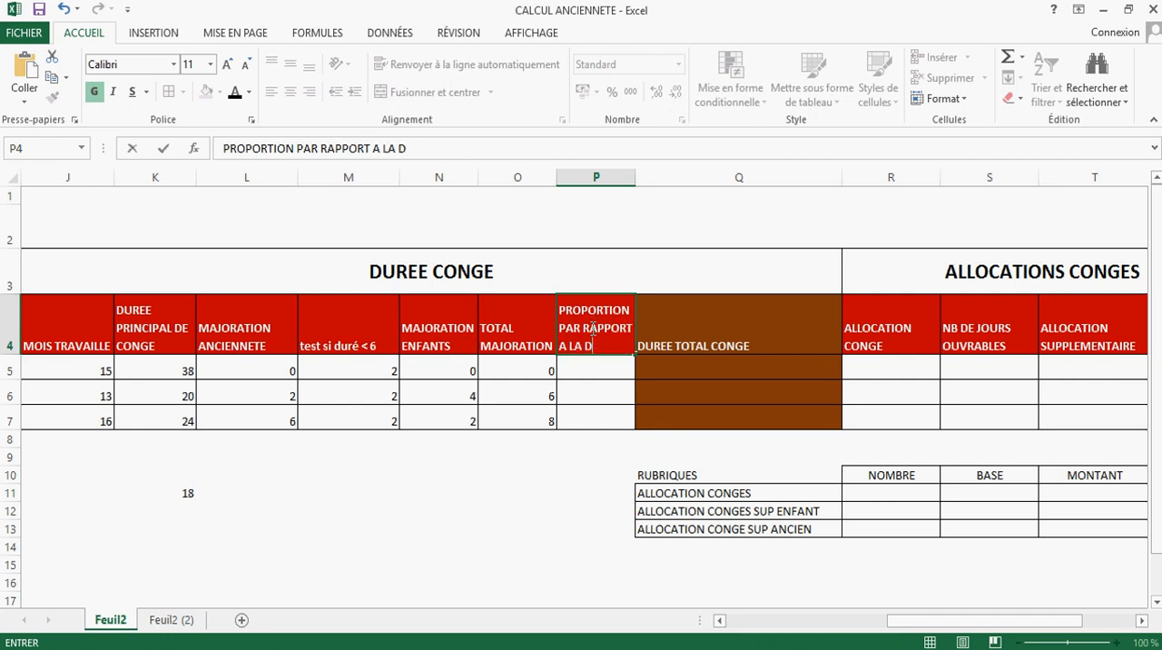
{"action": "type", "text": "UR CONGE"}
{"action": "key", "text": "Return"}
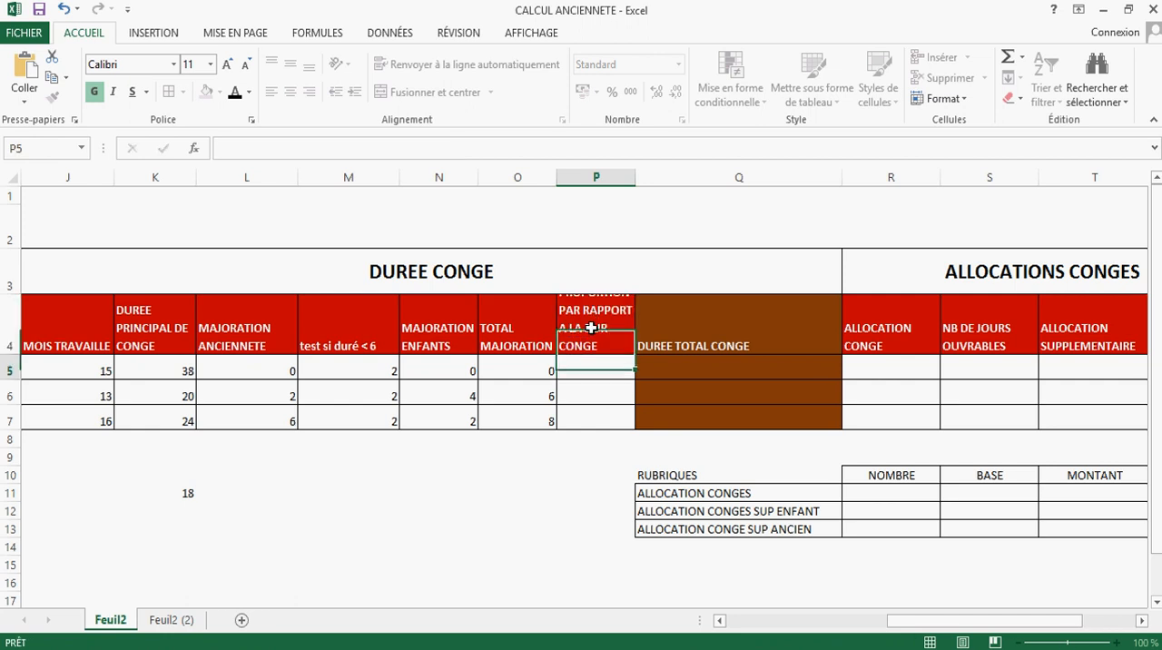
{"action": "left_click", "coordinate": [614, 307]}
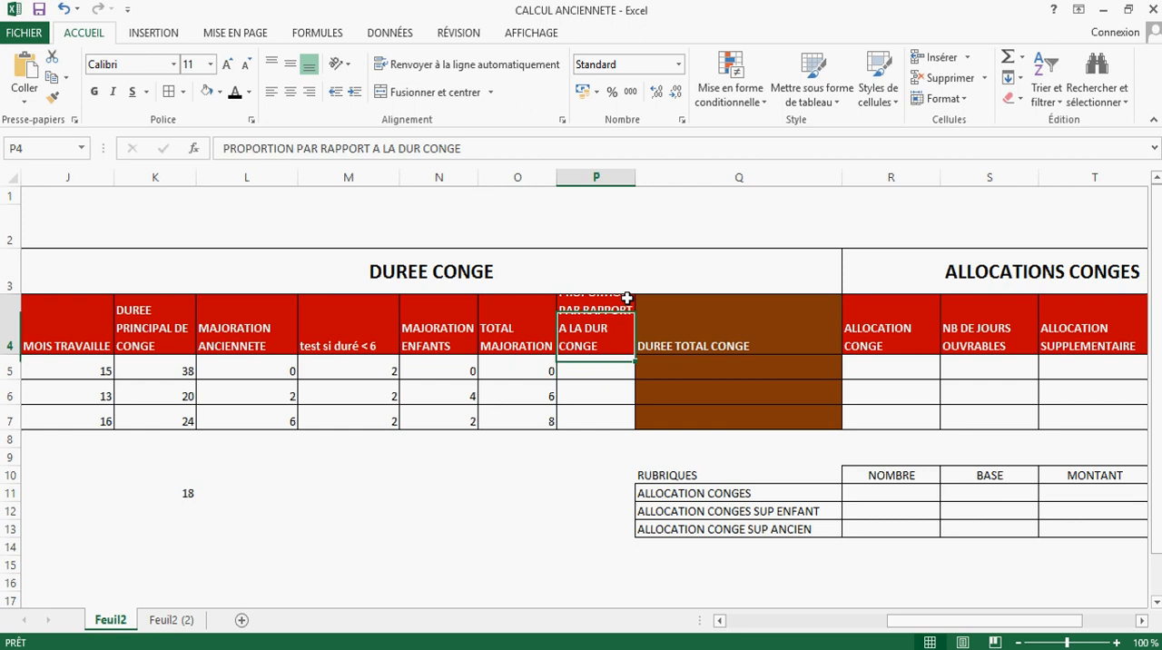
{"action": "left_click_drag", "start_coordinate": [635, 177], "coordinate": [671, 177]}
Step: Compare row 6's total increase with the twelve-month leave in K11 and the months worked in J6
{"action": "left_click", "coordinate": [558, 425]}
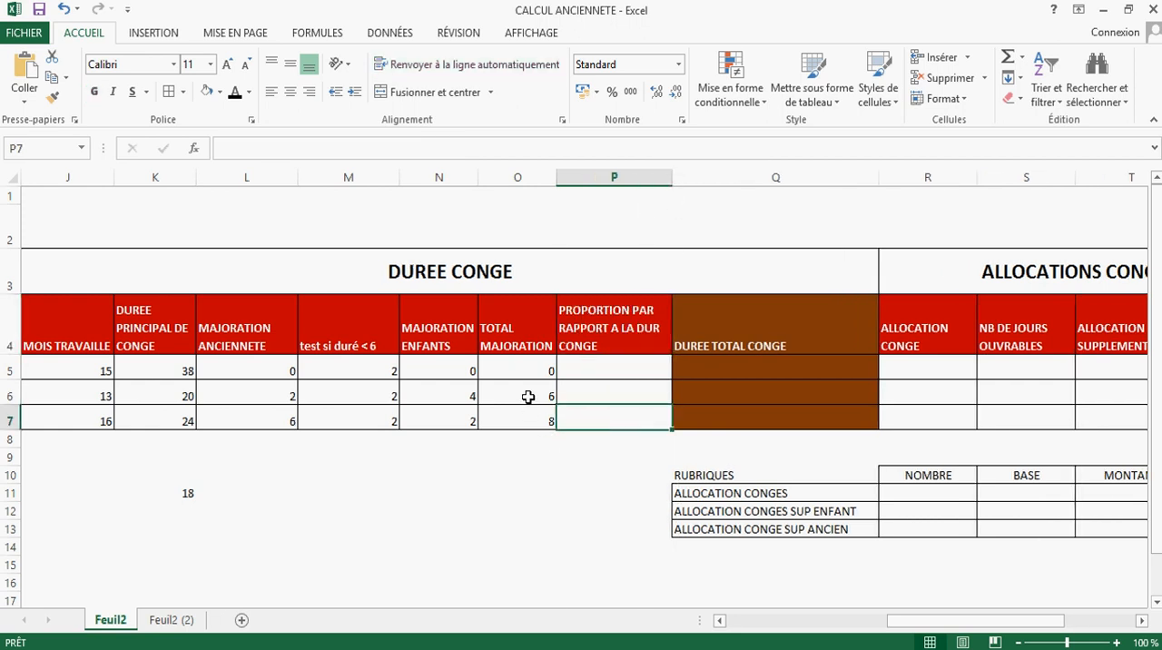
{"action": "left_click", "coordinate": [526, 396]}
{"action": "left_click", "coordinate": [179, 491]}
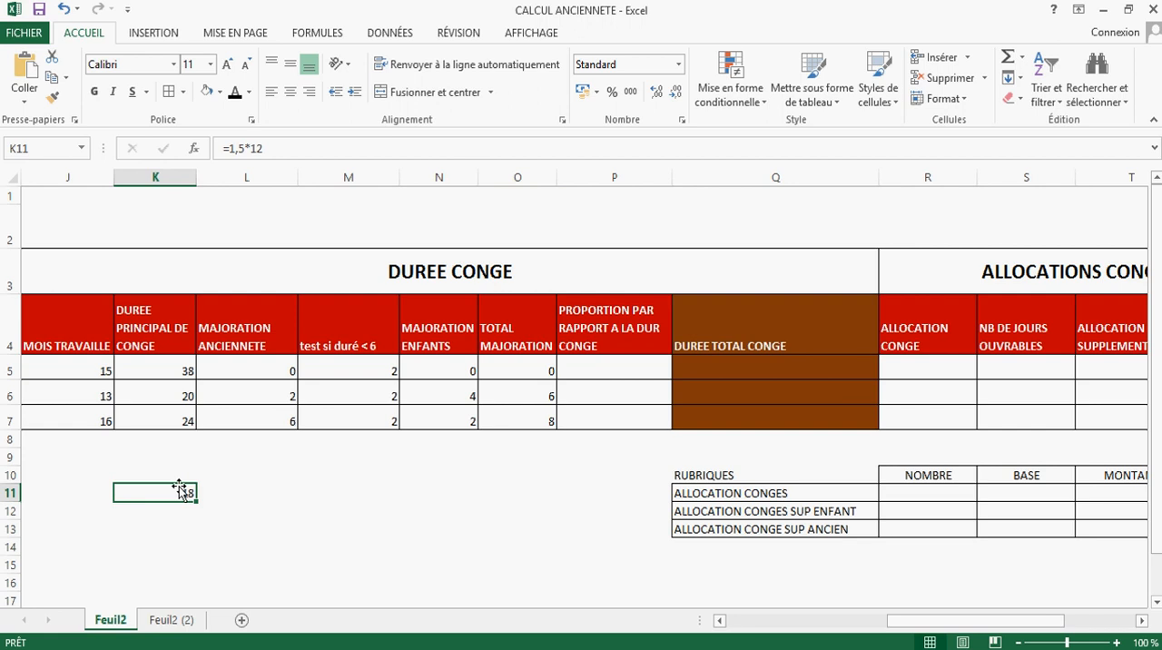
{"action": "left_click", "coordinate": [105, 395]}
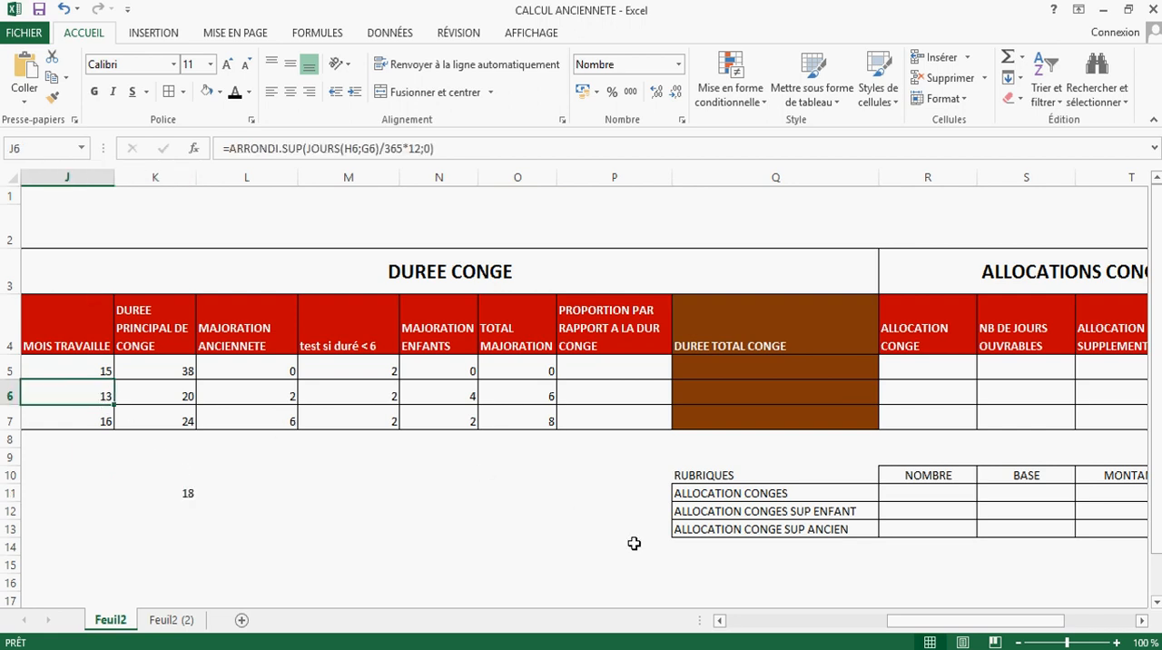
Step: Switch to Foxit PDF Reader and examine the 1975 paid leave decree's articles on the reference period and leave duration
{"action": "left_click", "coordinate": [672, 648]}
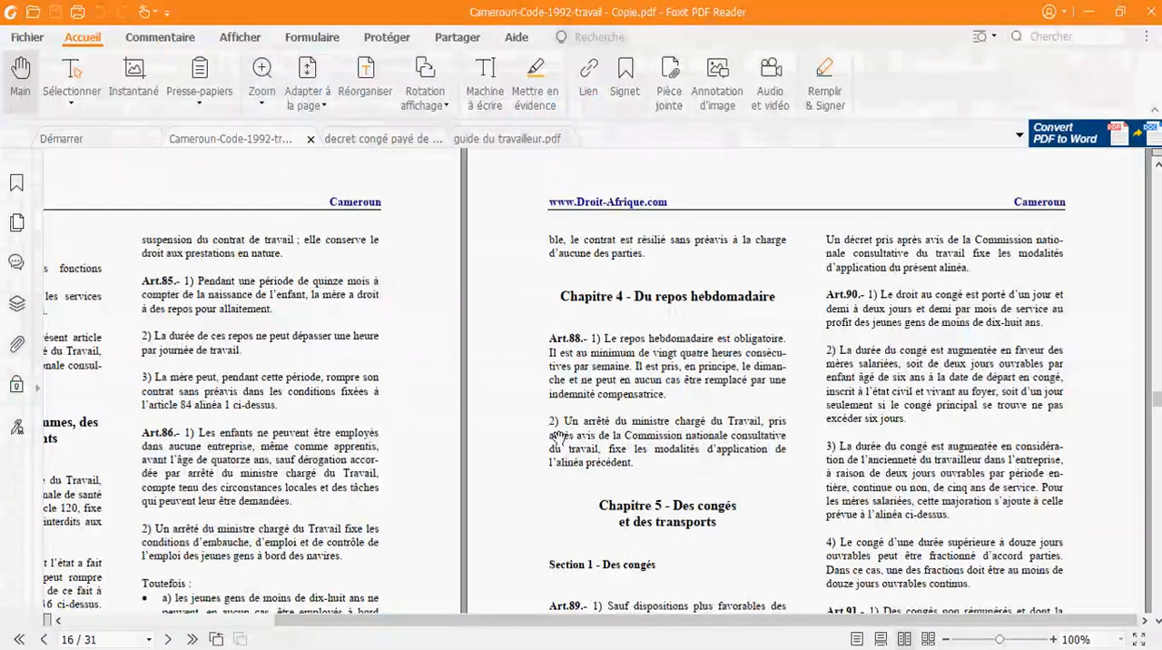
{"action": "left_click", "coordinate": [390, 141]}
{"action": "scroll", "coordinate": [633, 375], "scroll_direction": "up", "scroll_amount": 1}
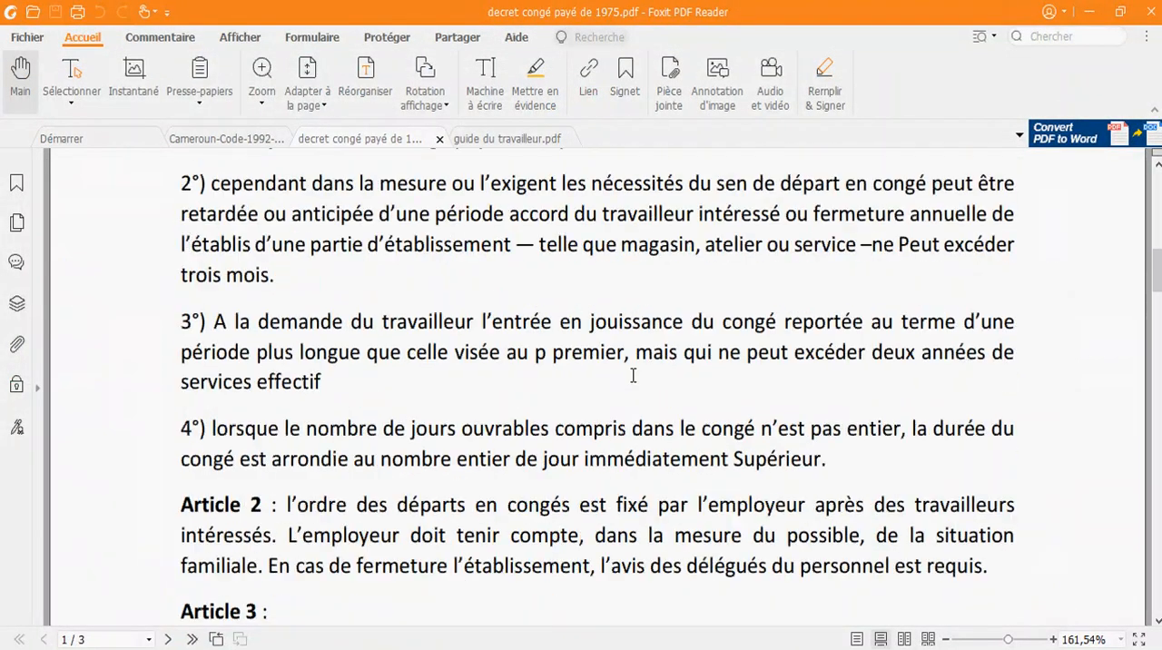
{"action": "scroll", "coordinate": [633, 375], "scroll_direction": "up", "scroll_amount": 1}
{"action": "scroll", "coordinate": [633, 375], "scroll_direction": "down", "scroll_amount": 3}
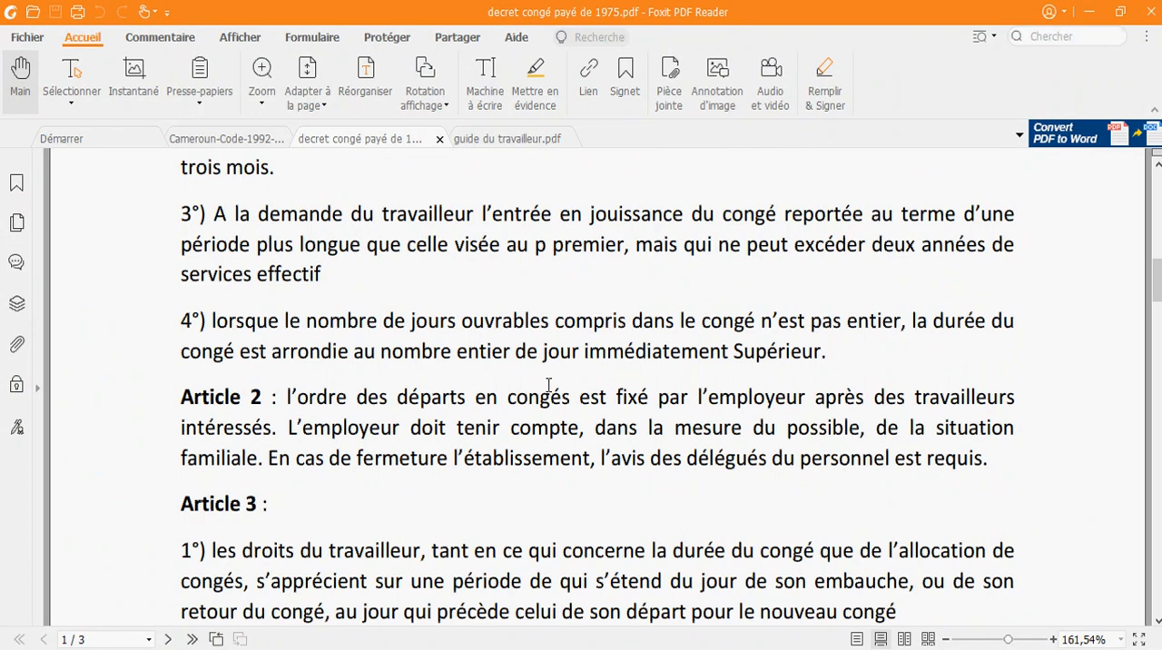
{"action": "scroll", "coordinate": [554, 390], "scroll_direction": "down", "scroll_amount": 8}
{"action": "scroll", "coordinate": [578, 401], "scroll_direction": "down", "scroll_amount": 1}
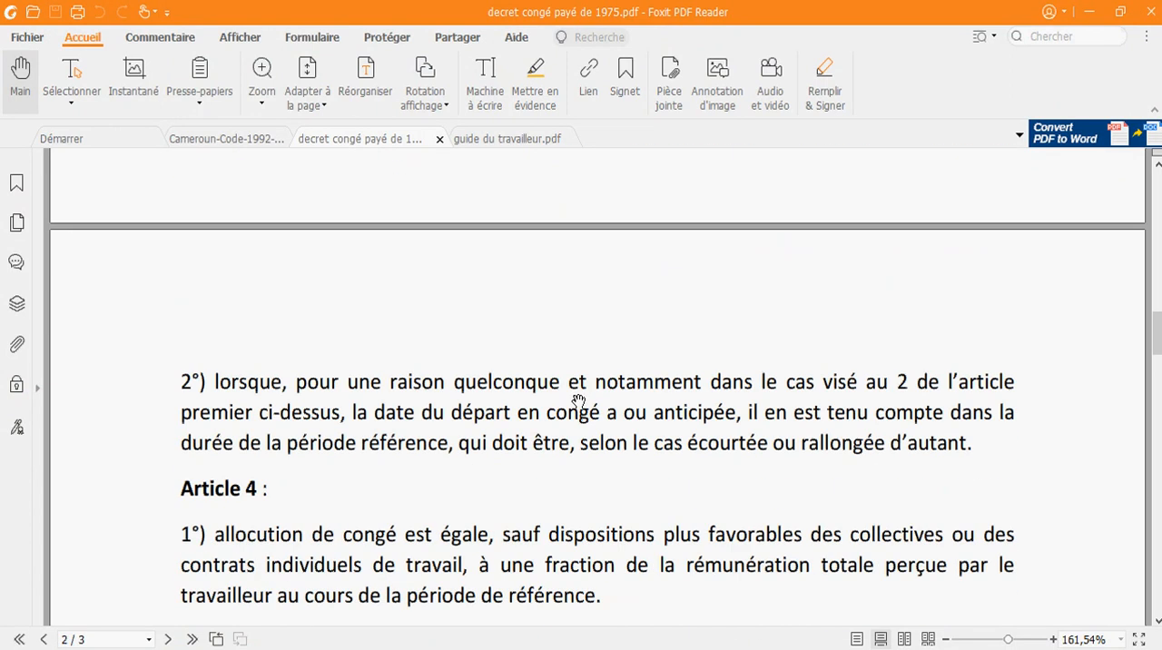
{"action": "scroll", "coordinate": [573, 388], "scroll_direction": "down", "scroll_amount": 3}
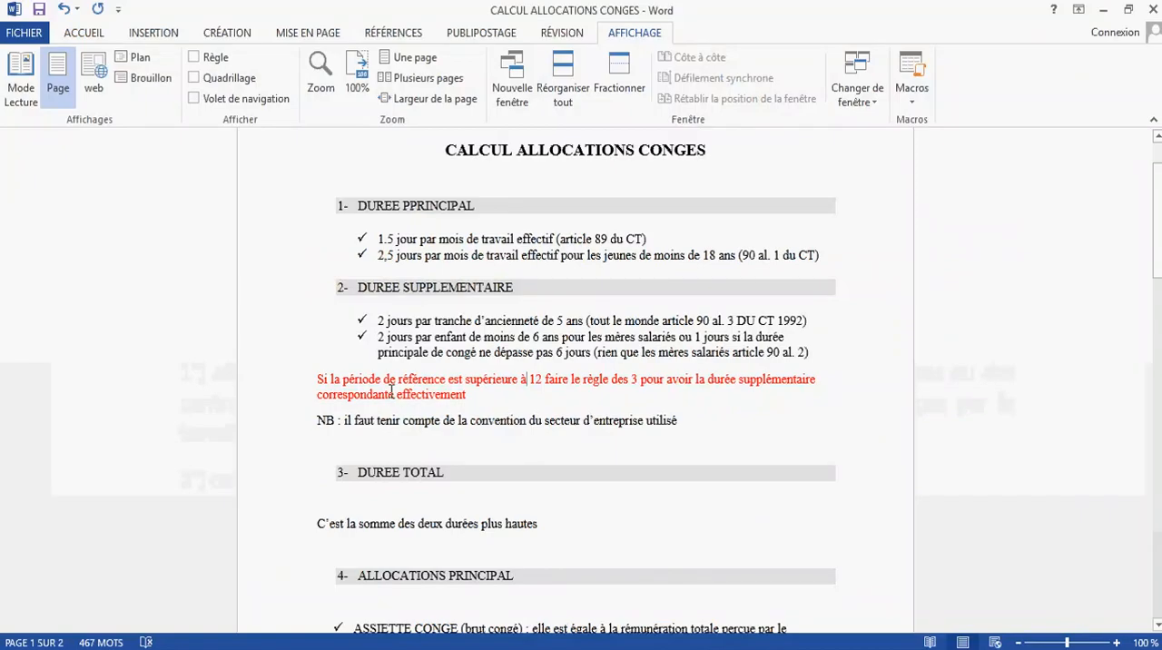
Step: Examine the Word document's rule-of-three note for reference periods above 12, and return to the total increase in O6 in Excel
{"action": "left_click_drag", "start_coordinate": [319, 390], "coordinate": [520, 384]}
{"action": "left_click", "coordinate": [614, 385]}
{"action": "double_click", "coordinate": [541, 381]}
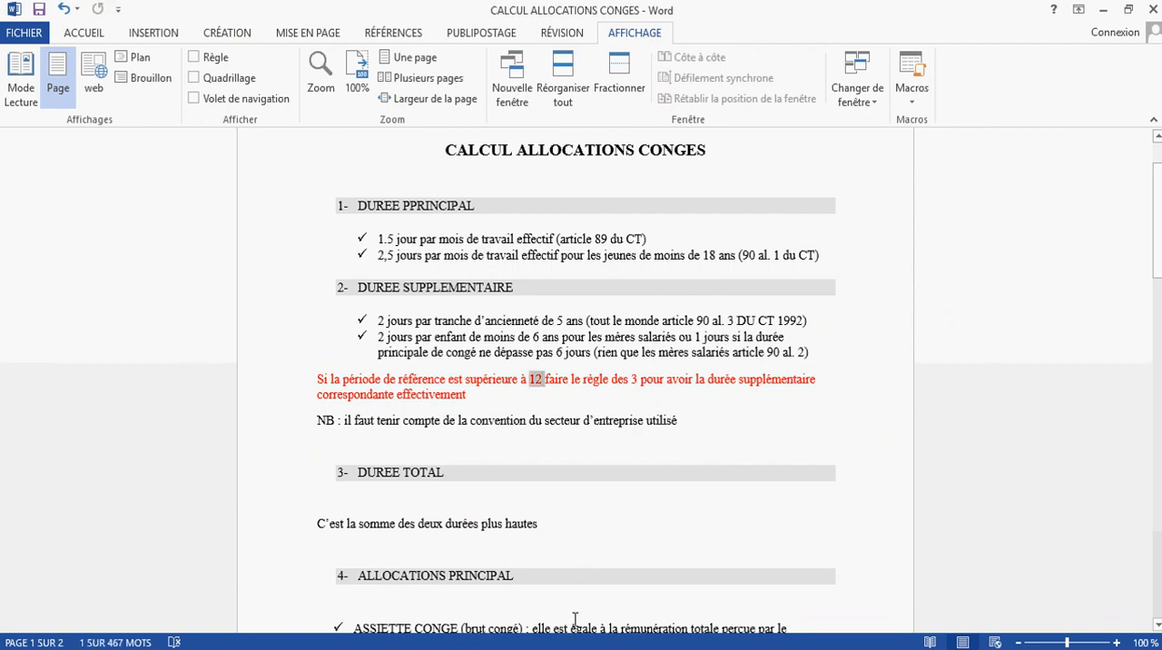
{"action": "left_click", "coordinate": [562, 648]}
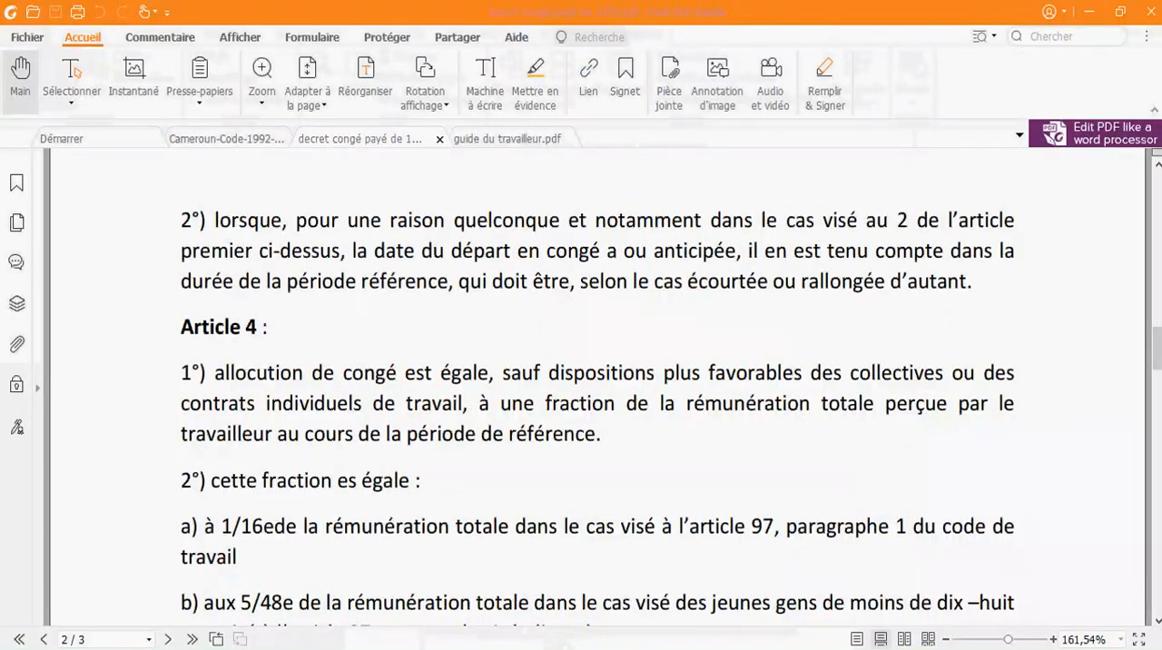
{"action": "left_click", "coordinate": [548, 645]}
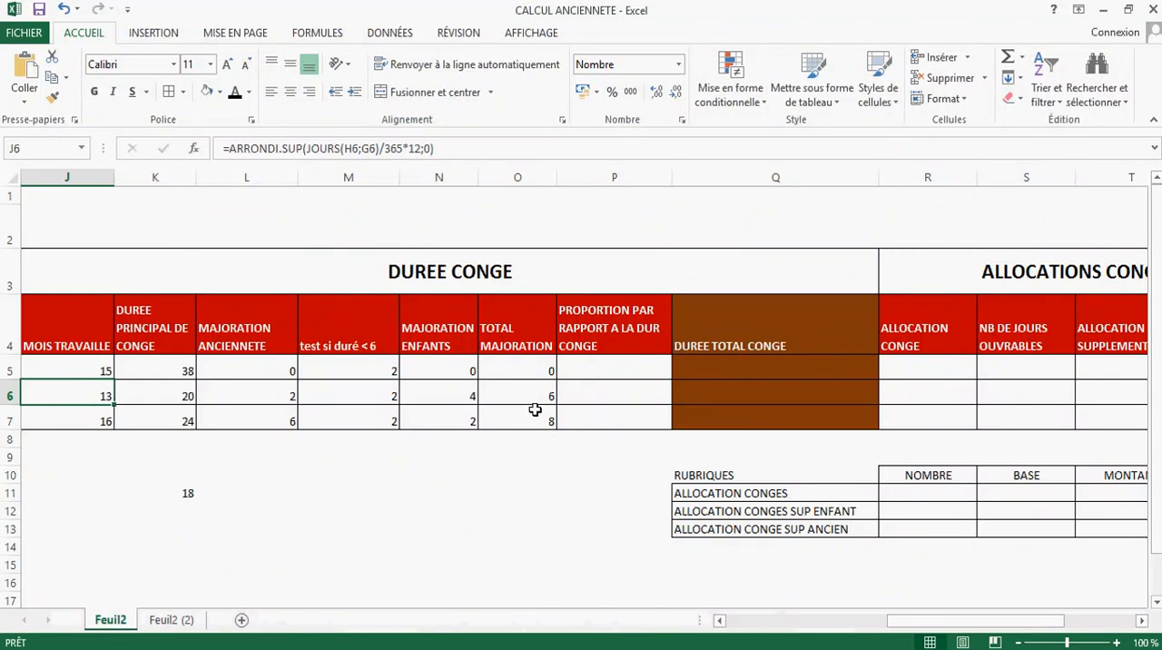
{"action": "left_click", "coordinate": [507, 396]}
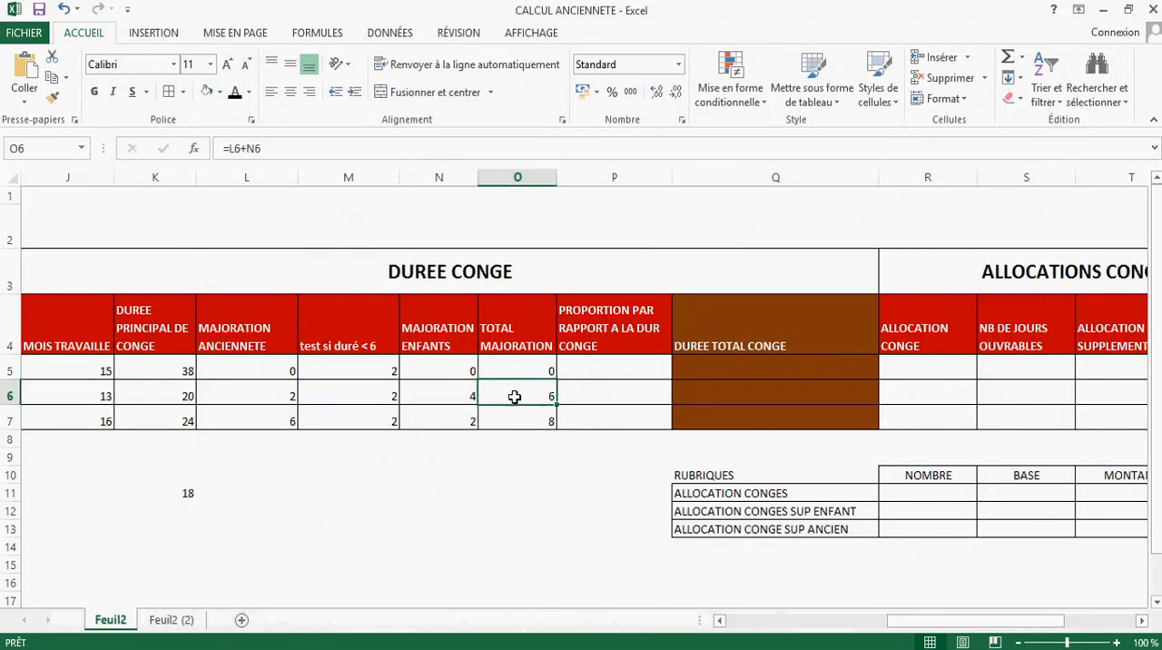
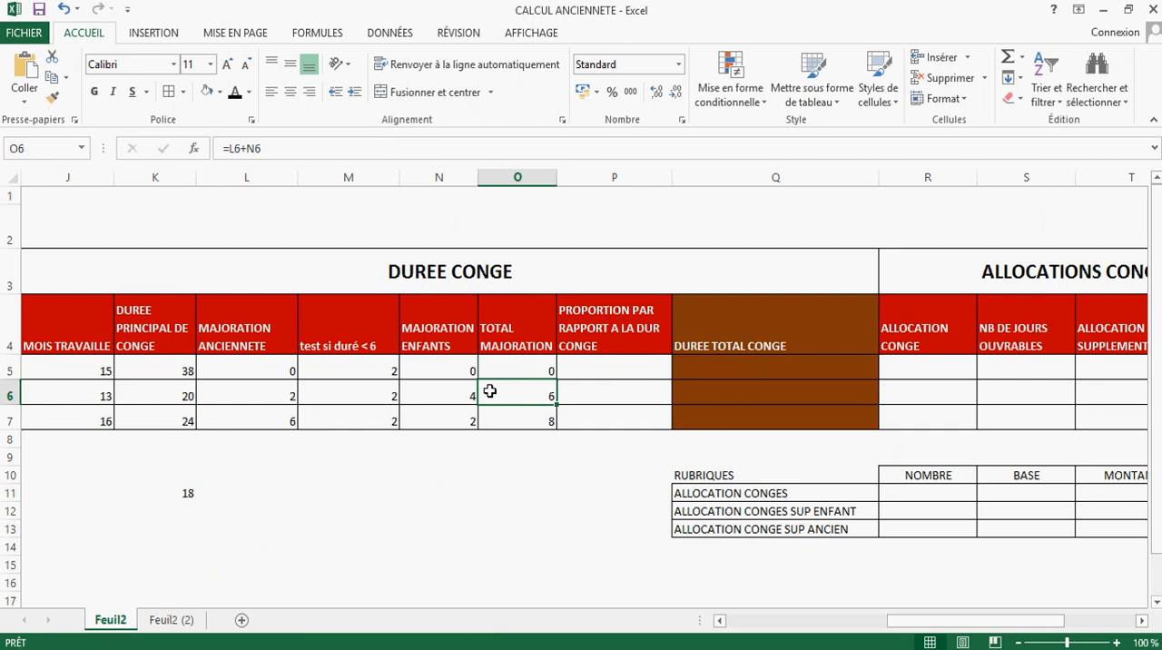
Step: Enter the twelve-month leave calculation =2,5*12 in K12 and check the months worked in J5:J7
{"action": "left_click", "coordinate": [188, 510]}
{"action": "type", "text": "2,"}
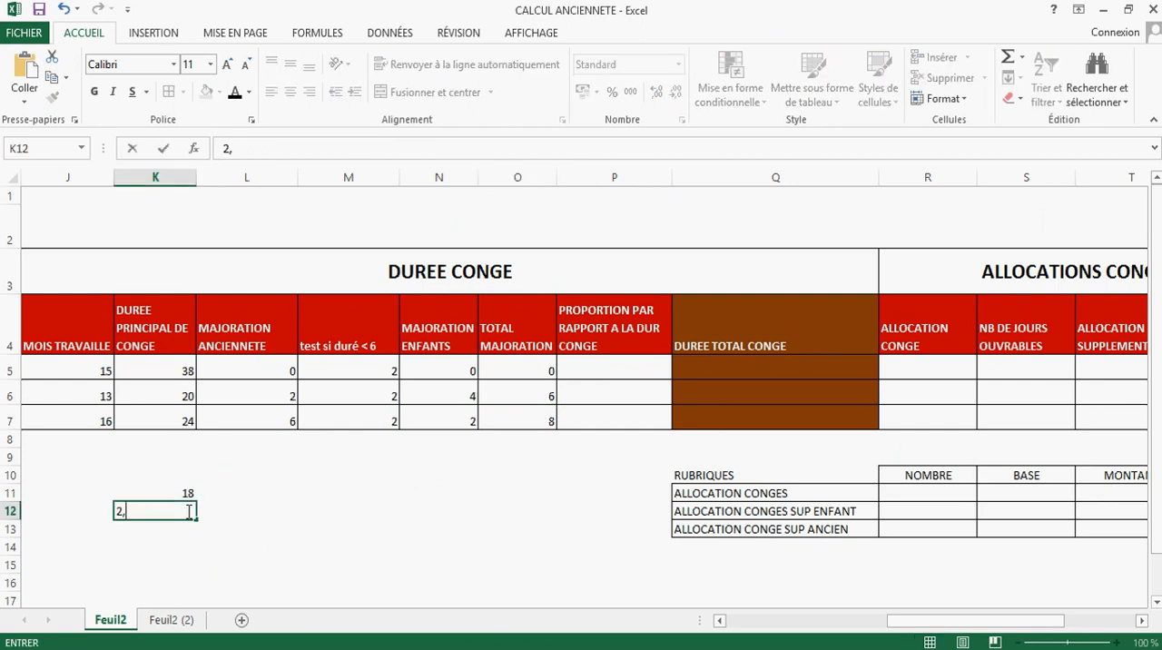
{"action": "key", "text": "BackSpace"}
{"action": "key", "text": "BackSpace"}
{"action": "type", "text": "+2"}
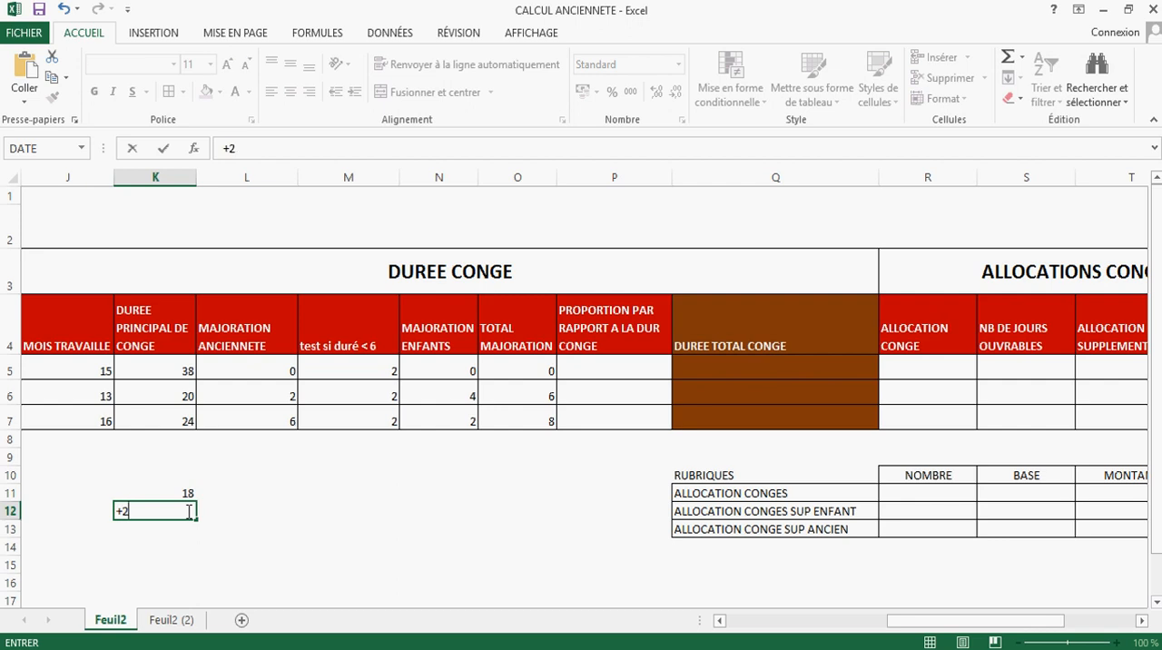
{"action": "type", "text": ",5*12"}
{"action": "key", "text": "Return"}
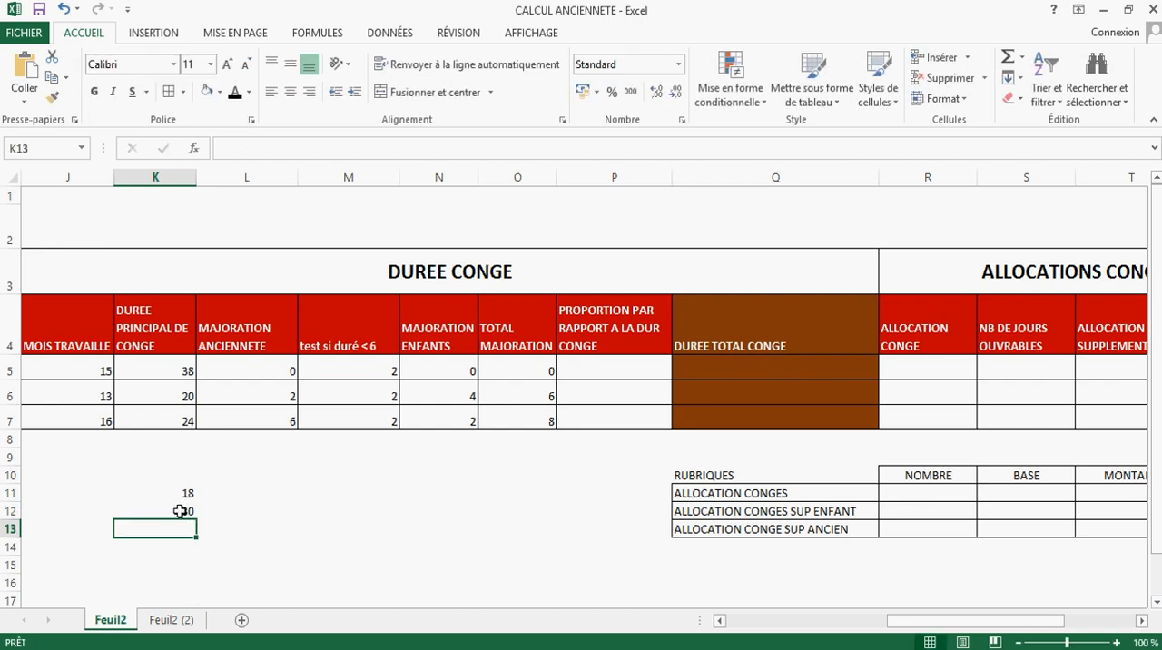
{"action": "left_click", "coordinate": [177, 510]}
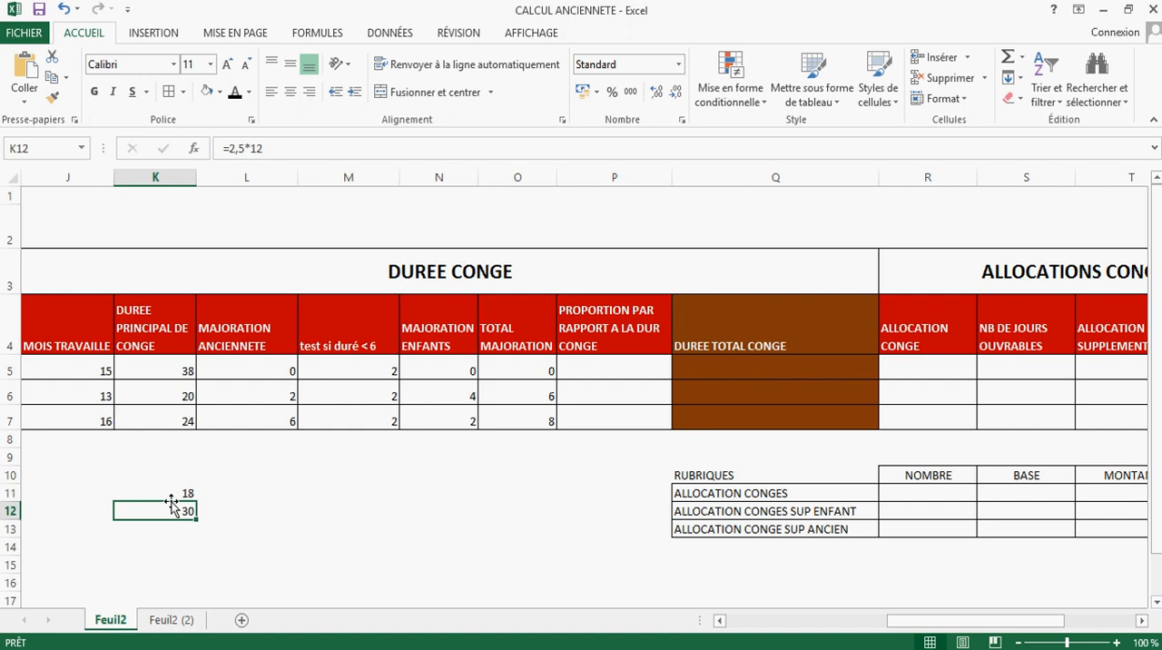
{"action": "left_click", "coordinate": [95, 372]}
{"action": "left_click_drag", "start_coordinate": [95, 372], "coordinate": [107, 417]}
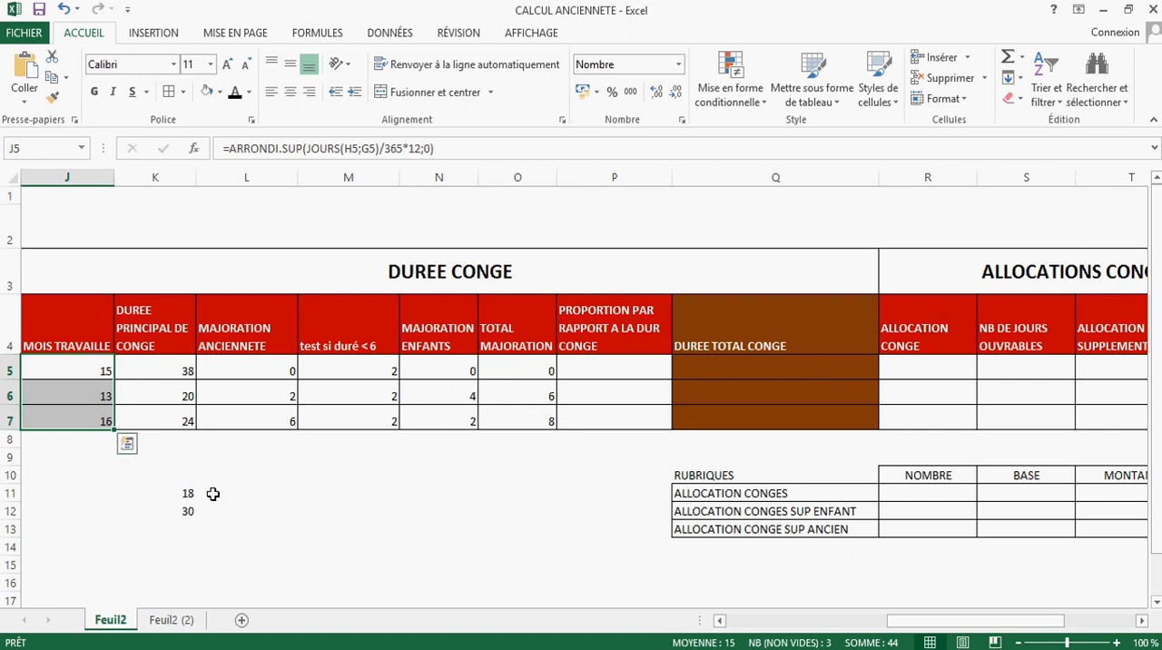
Step: Enter 6 in N10 and 18 in O10 as the first line of a rule of three
{"action": "left_click", "coordinate": [431, 481]}
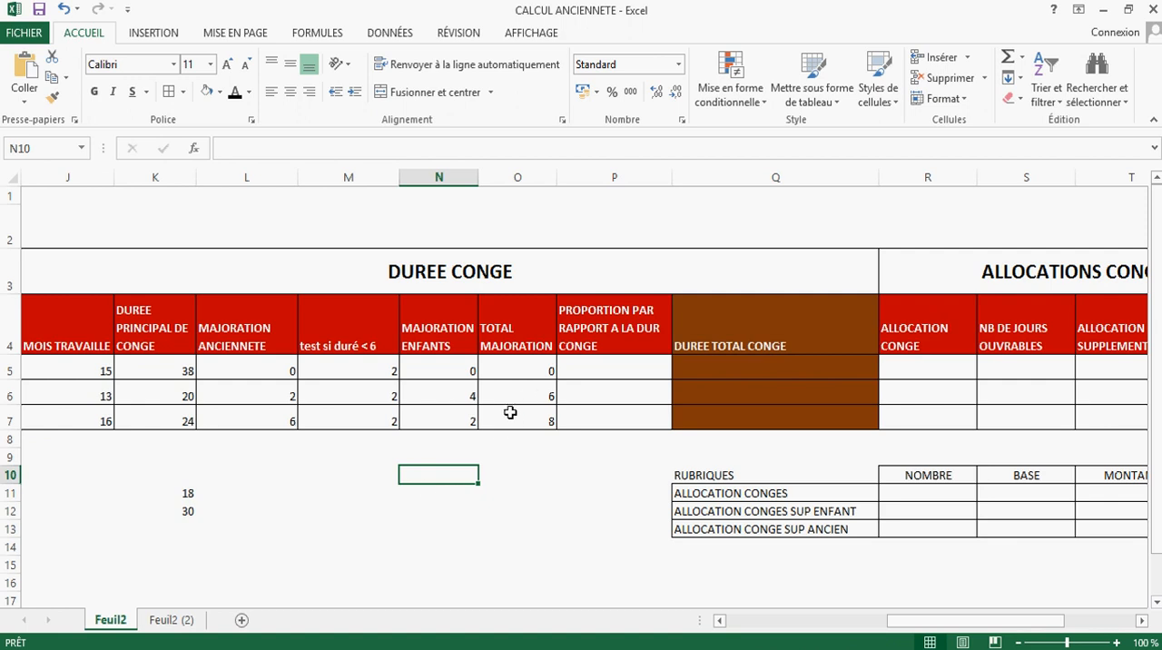
{"action": "type", "text": "6"}
{"action": "left_click", "coordinate": [508, 477]}
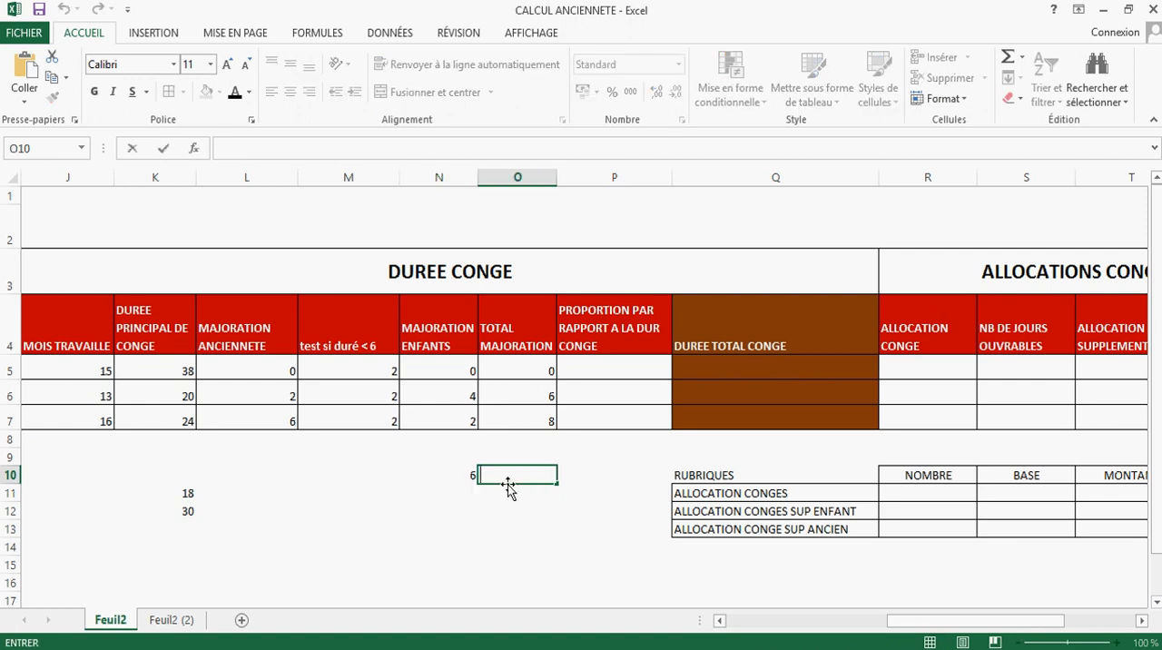
{"action": "type", "text": "18"}
Step: Swap the first line of the rule of three by entering 18 in N10 and 6 in O10
{"action": "left_click", "coordinate": [461, 476]}
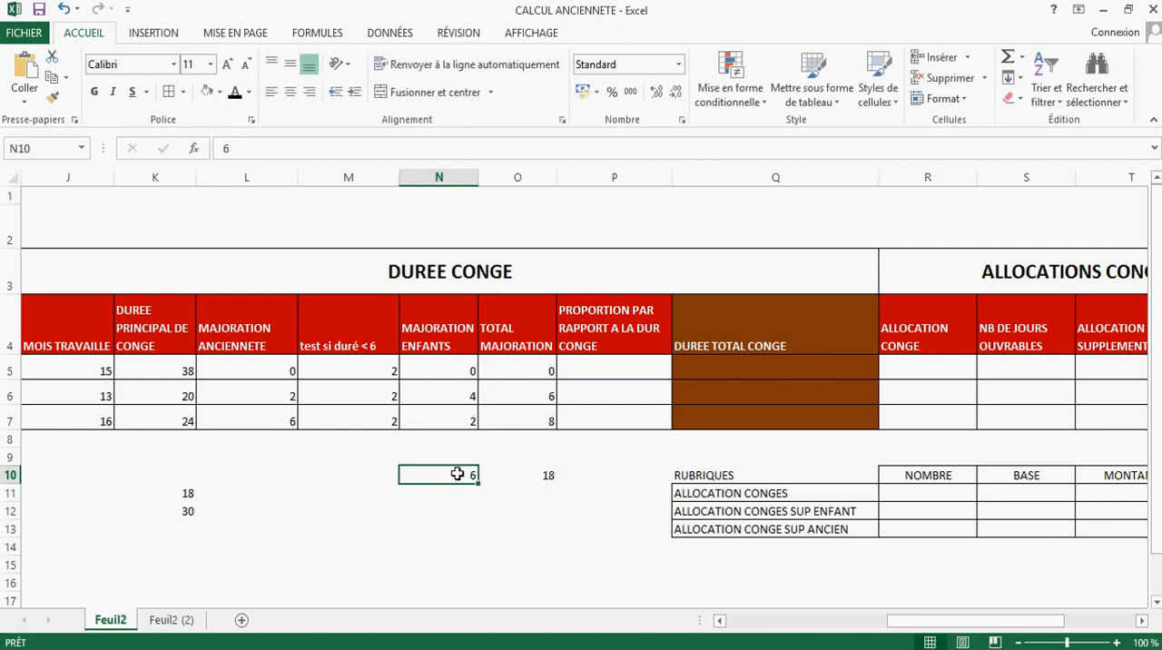
{"action": "type", "text": "18"}
{"action": "left_click", "coordinate": [534, 477]}
{"action": "left_click", "coordinate": [550, 527]}
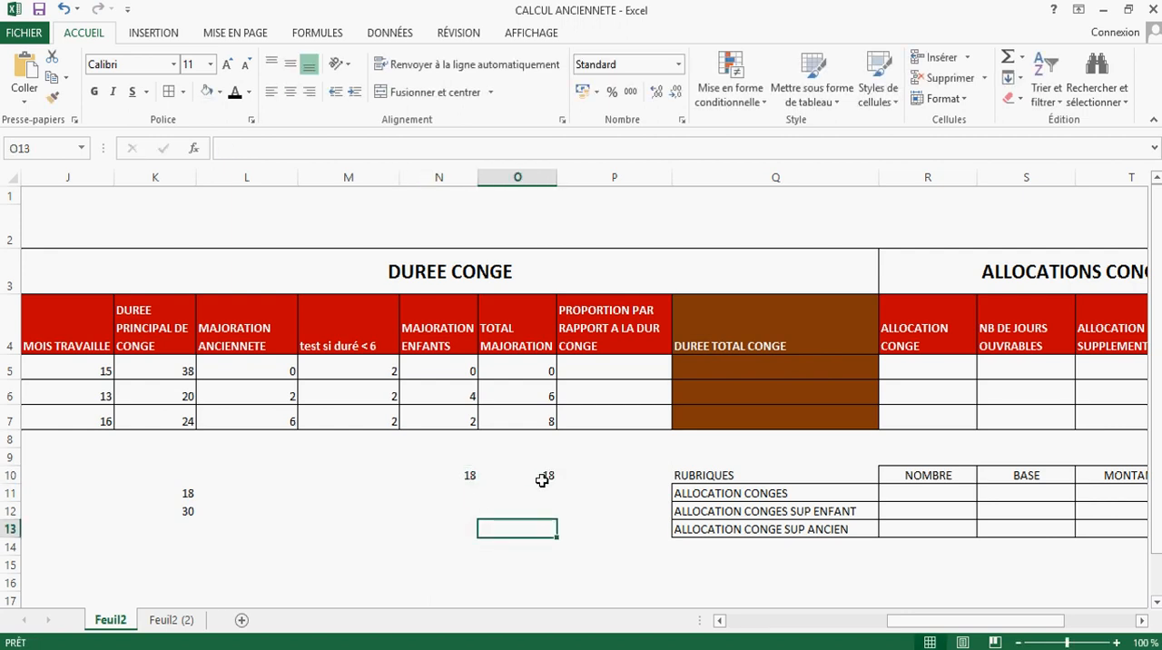
{"action": "left_click", "coordinate": [545, 479]}
{"action": "type", "text": "6"}
{"action": "left_click", "coordinate": [550, 526]}
{"action": "left_click", "coordinate": [534, 490]}
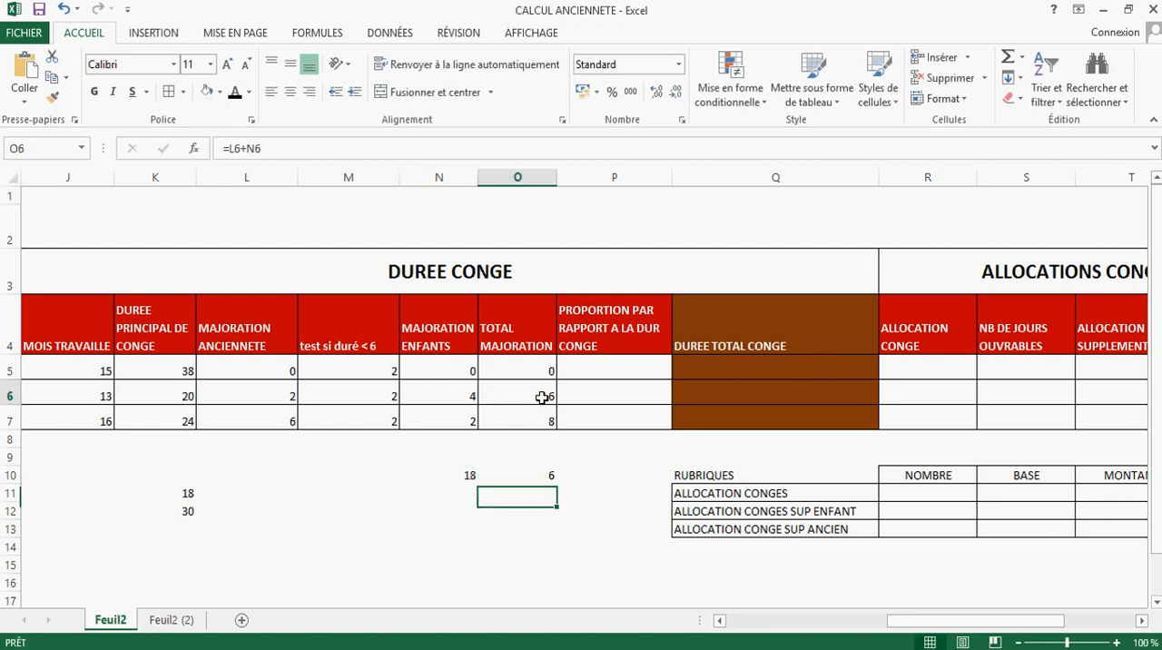
Step: Compare the rule-of-three values in row 10 with row 6's total increase, main leave duration and months-worked formula
{"action": "left_click", "coordinate": [545, 394]}
{"action": "left_click", "coordinate": [472, 491]}
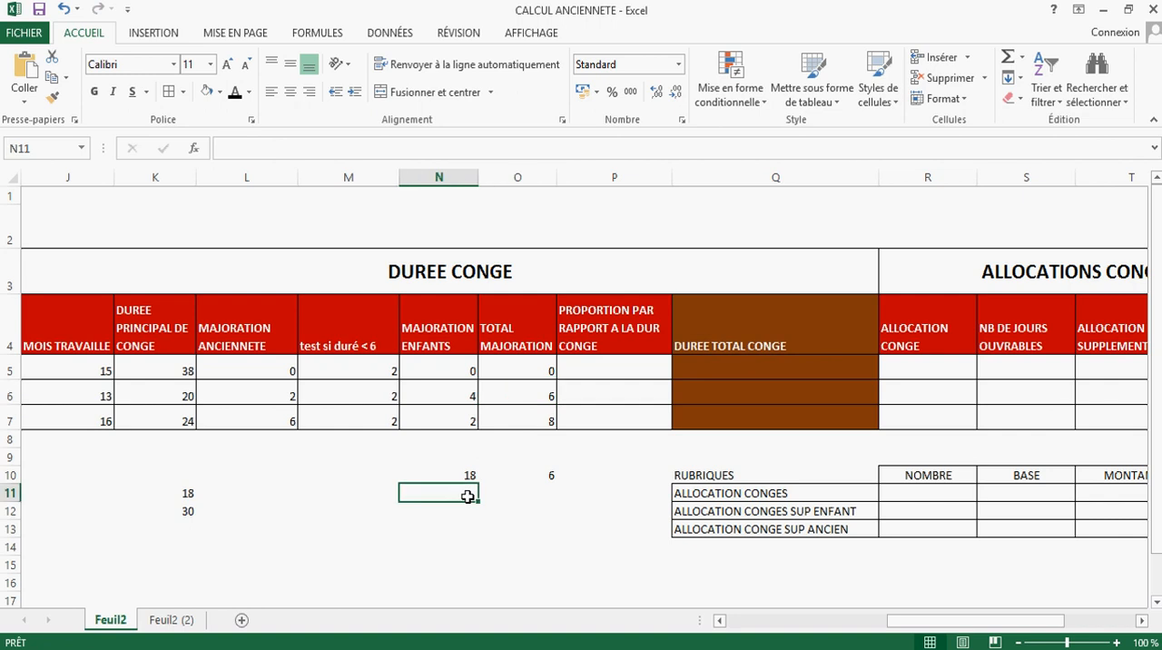
{"action": "left_click", "coordinate": [466, 473]}
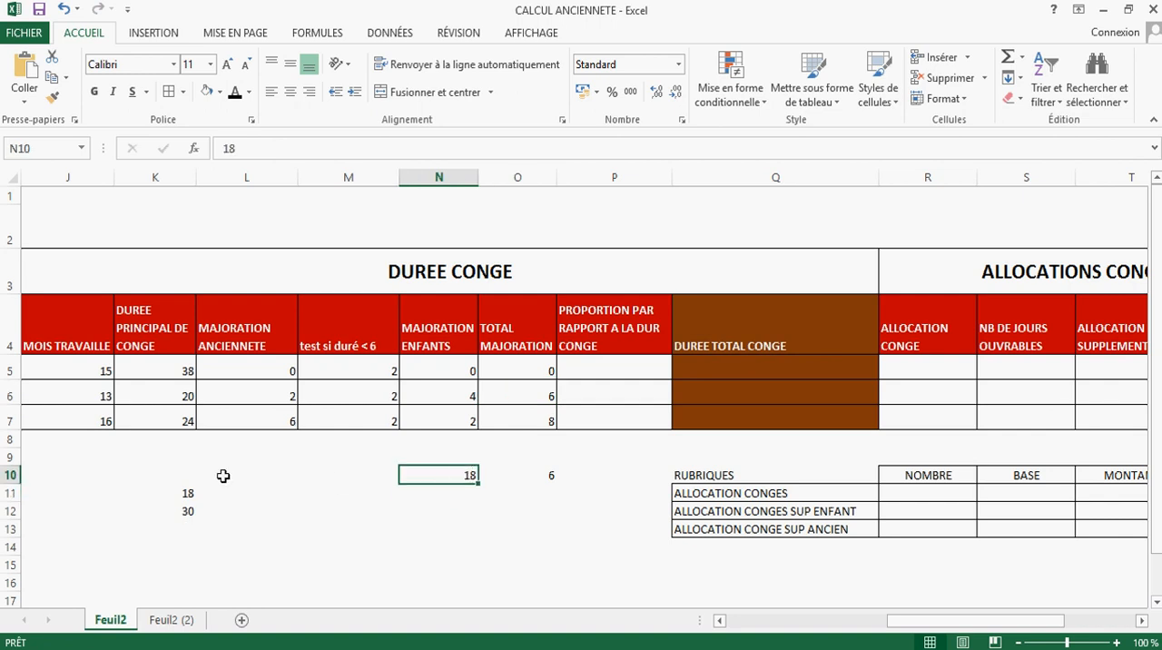
{"action": "left_click_drag", "start_coordinate": [105, 394], "coordinate": [538, 386]}
{"action": "left_click_drag", "start_coordinate": [923, 624], "coordinate": [1029, 616]}
{"action": "left_click", "coordinate": [225, 396]}
{"action": "left_click", "coordinate": [469, 471]}
{"action": "left_click", "coordinate": [548, 475]}
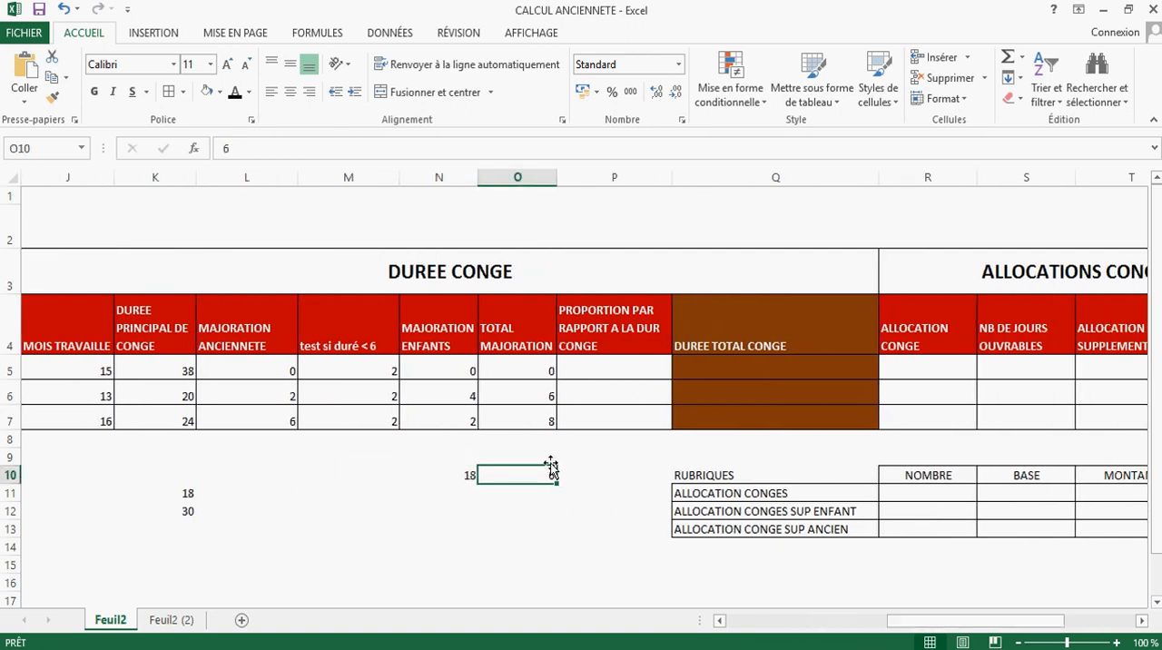
{"action": "left_click", "coordinate": [475, 494]}
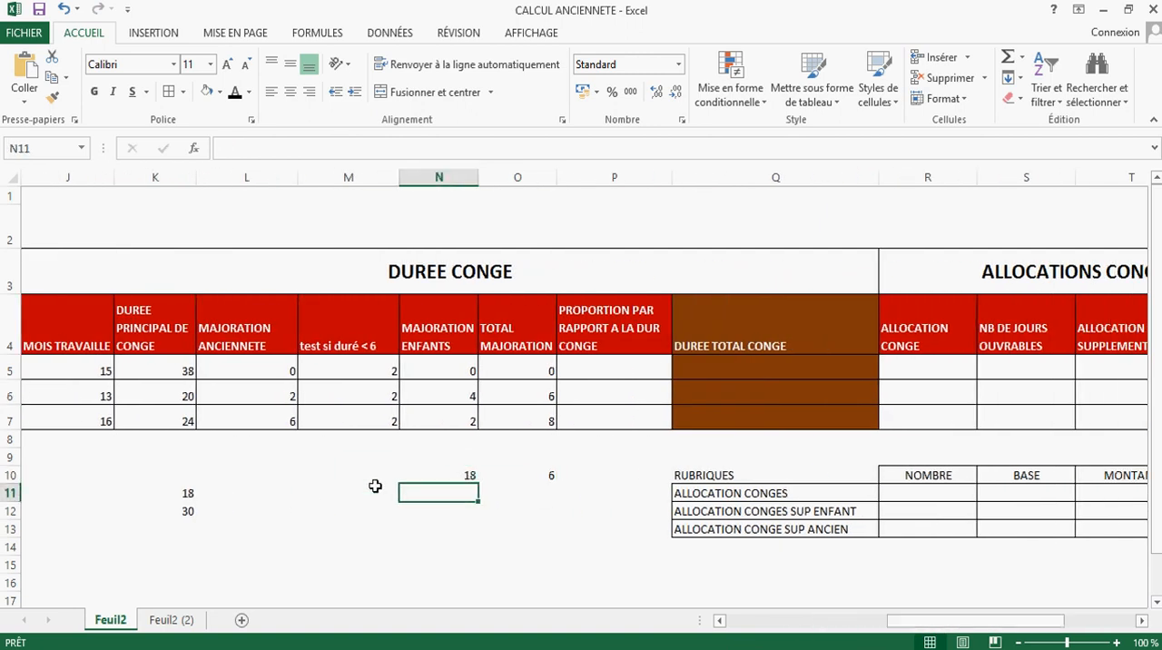
{"action": "left_click", "coordinate": [185, 395]}
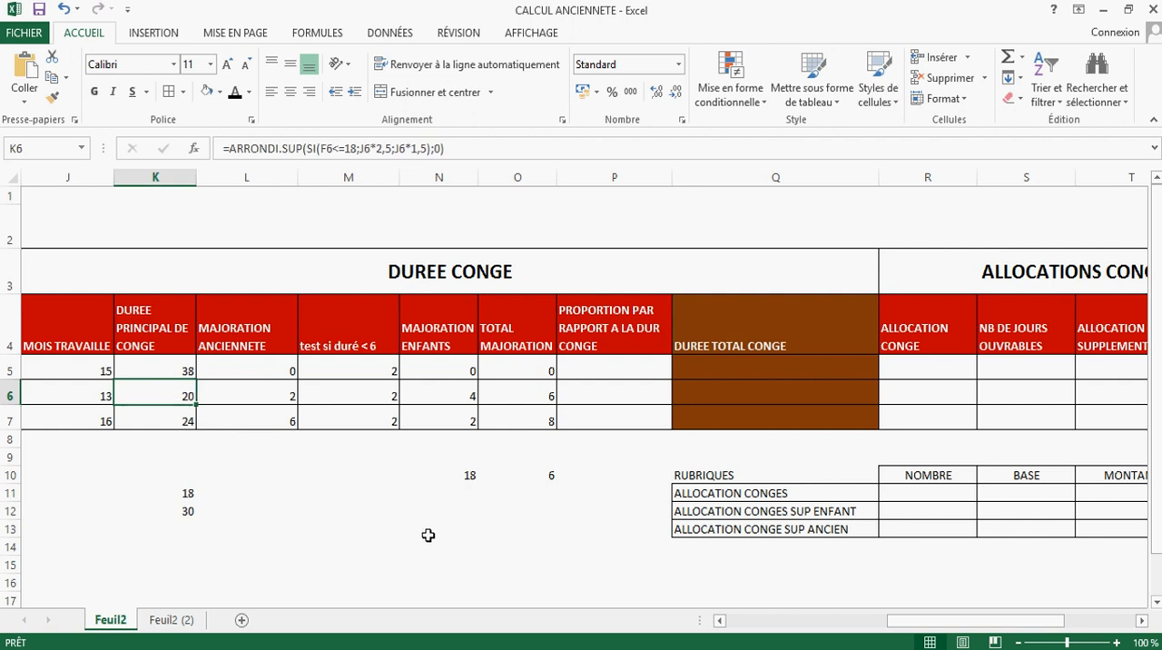
{"action": "left_click", "coordinate": [470, 491]}
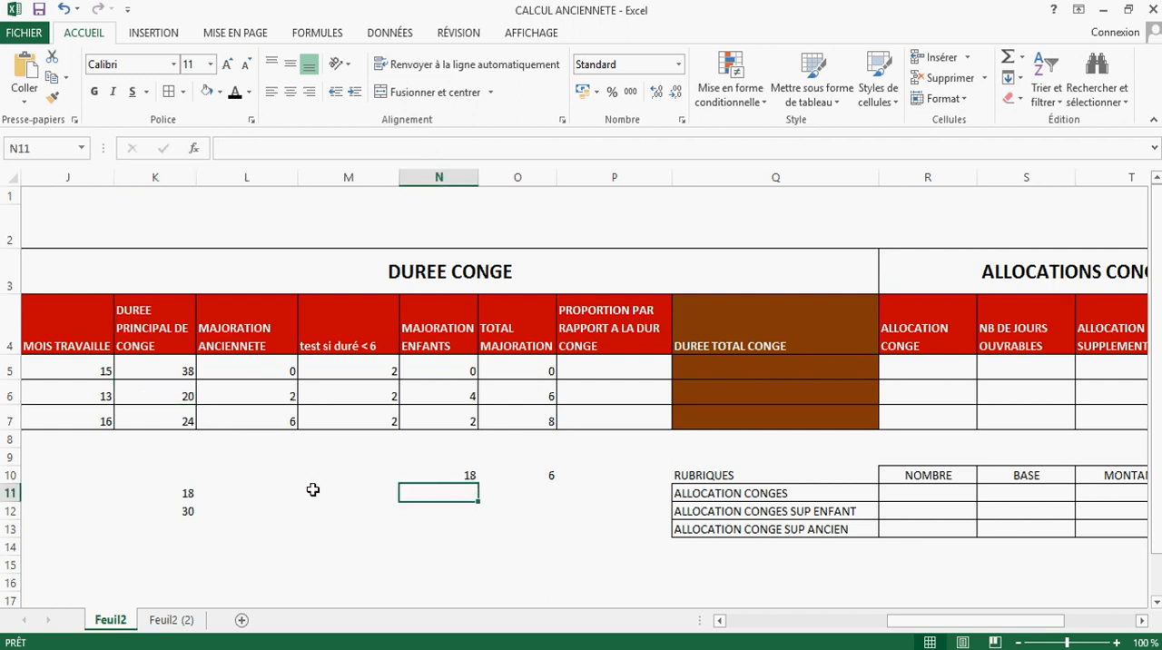
{"action": "double_click", "coordinate": [95, 392]}
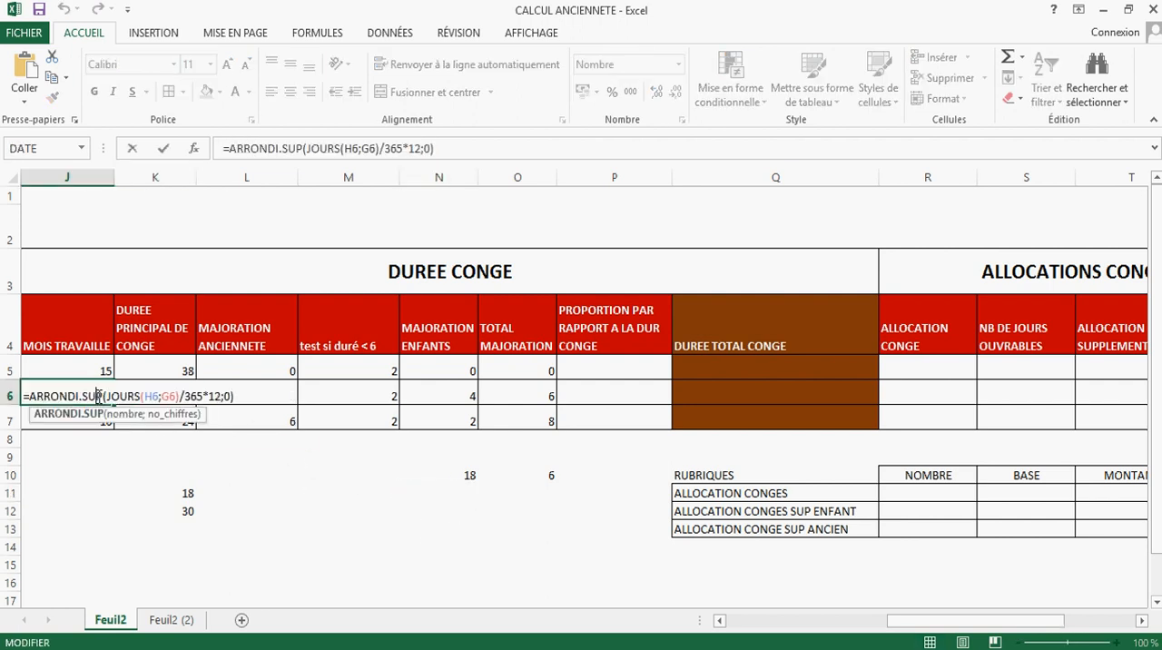
{"action": "key", "text": "Return"}
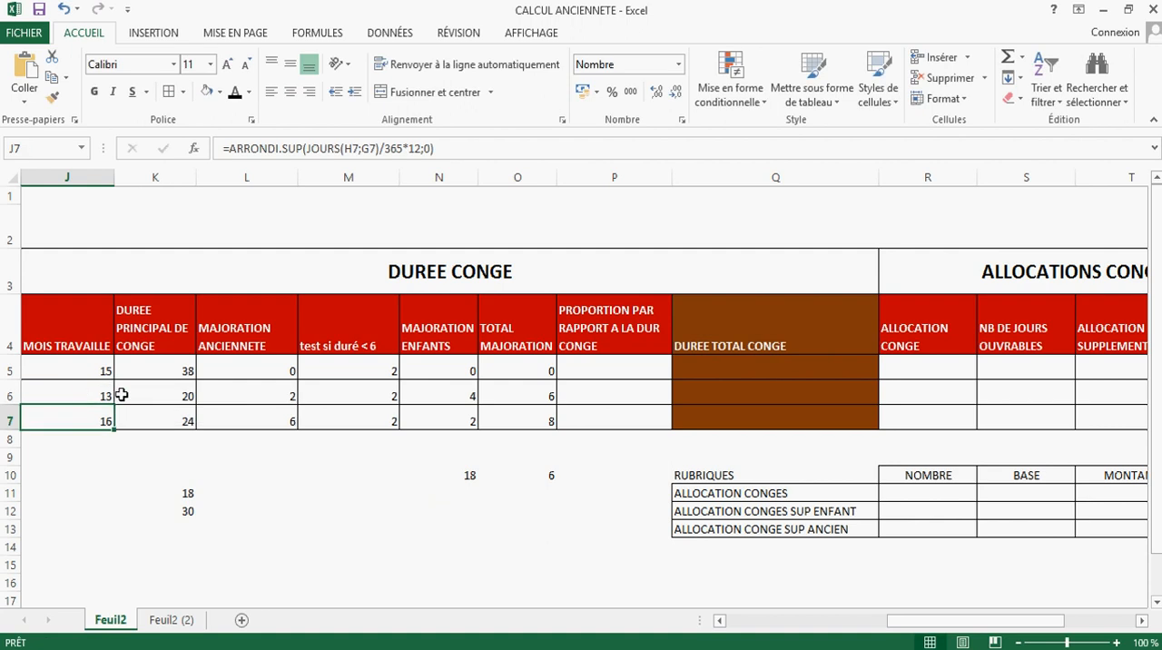
Step: Enter 20 in N11 as the main leave duration for the rule of three
{"action": "left_click", "coordinate": [472, 492]}
{"action": "type", "text": "20"}
{"action": "left_click", "coordinate": [577, 519]}
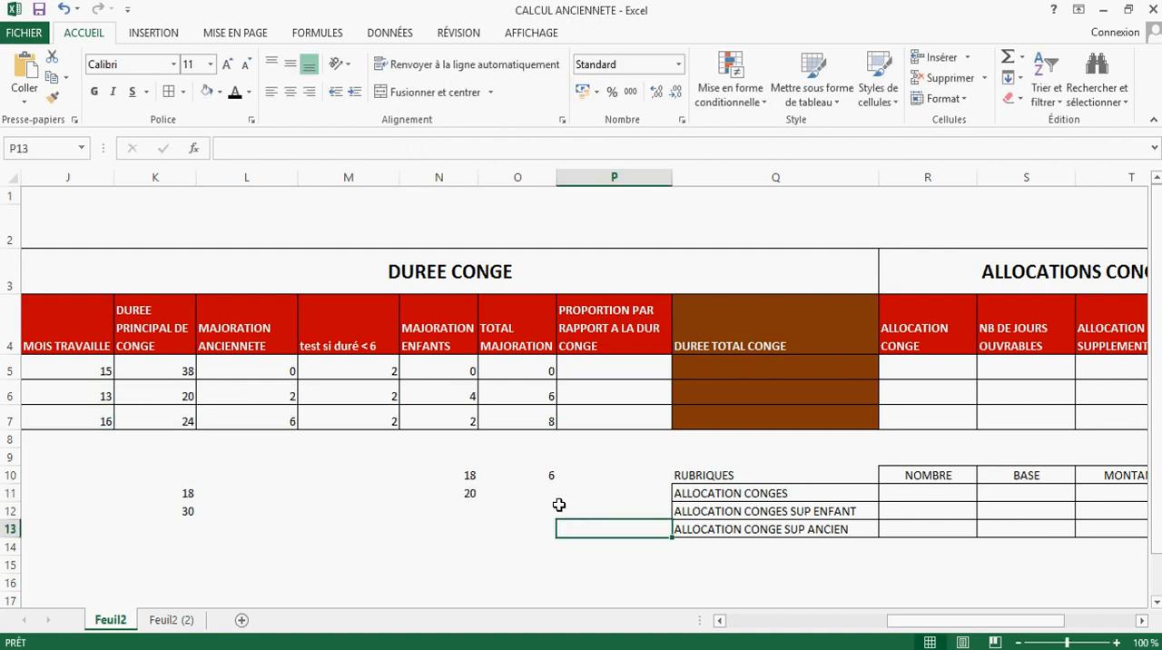
Step: Calculate the proportional increase in O11 with the formula +O10*N11/N10
{"action": "left_click", "coordinate": [550, 490]}
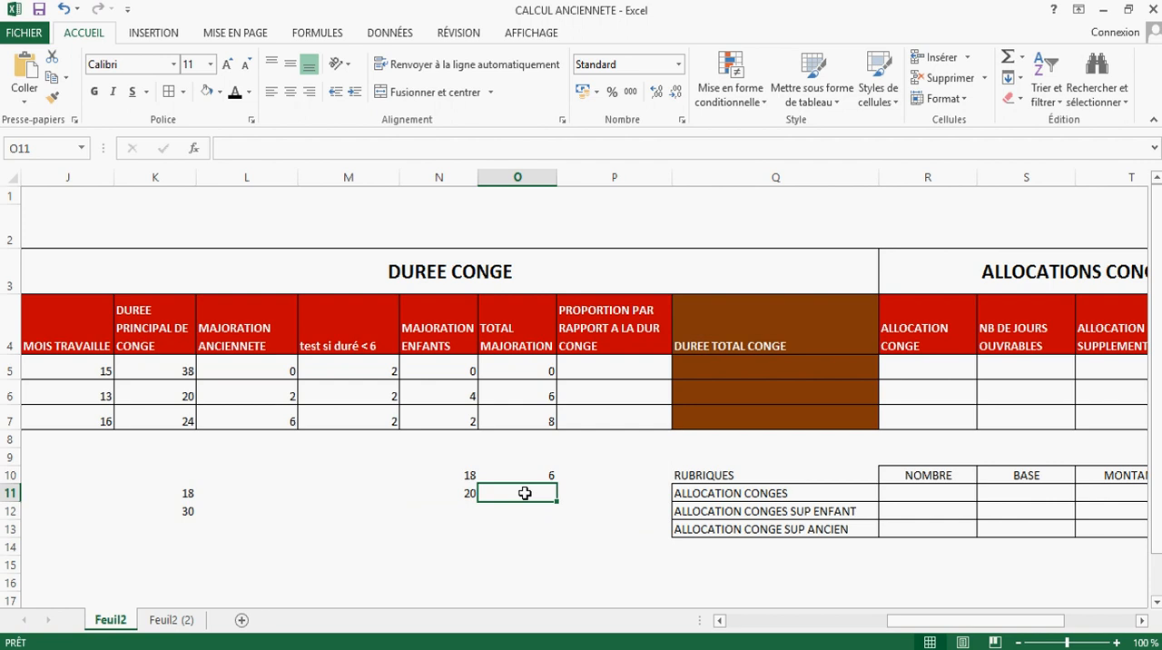
{"action": "type", "text": "+"}
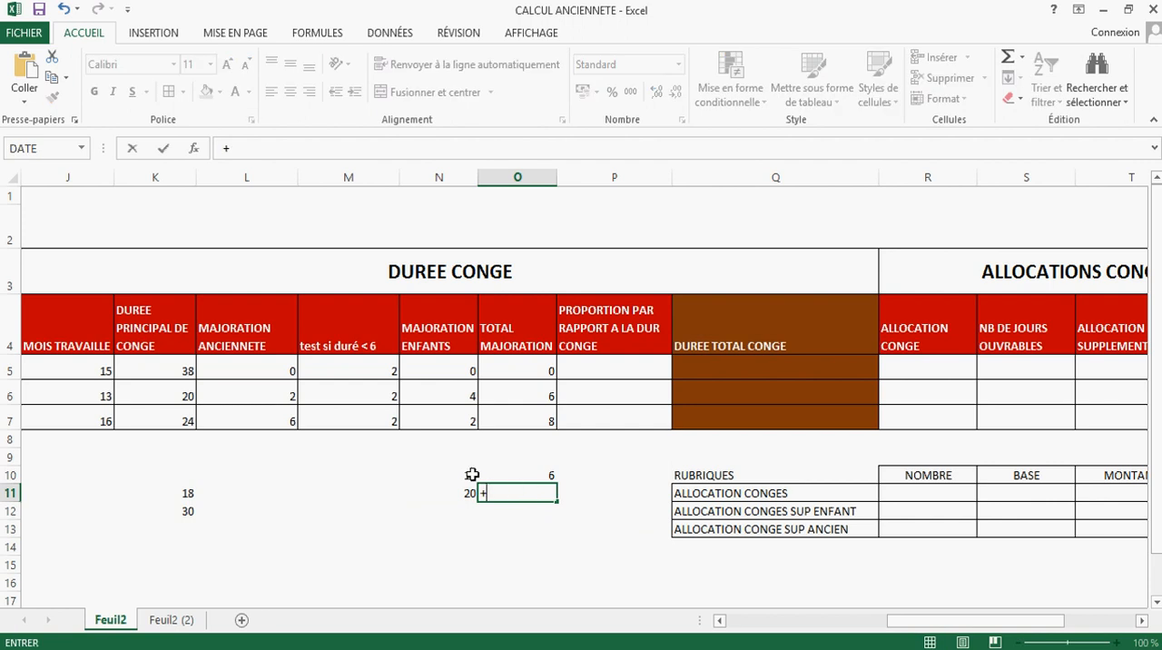
{"action": "left_click", "coordinate": [549, 473]}
{"action": "type", "text": "*"}
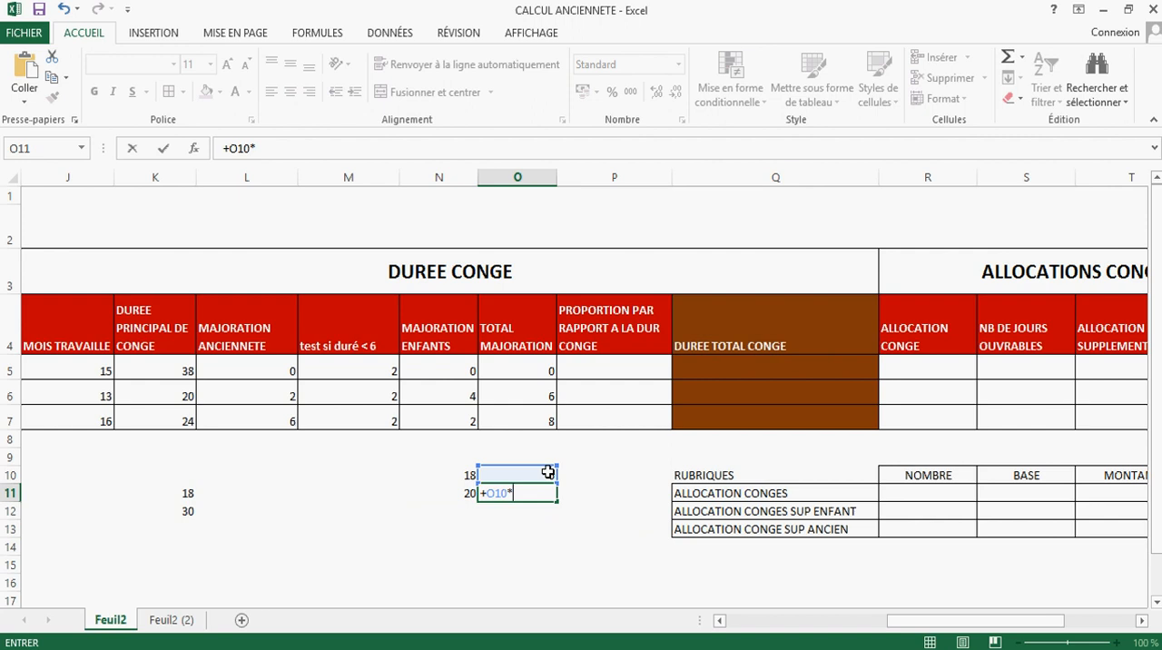
{"action": "left_click", "coordinate": [462, 492]}
{"action": "type", "text": "/"}
{"action": "left_click", "coordinate": [463, 472]}
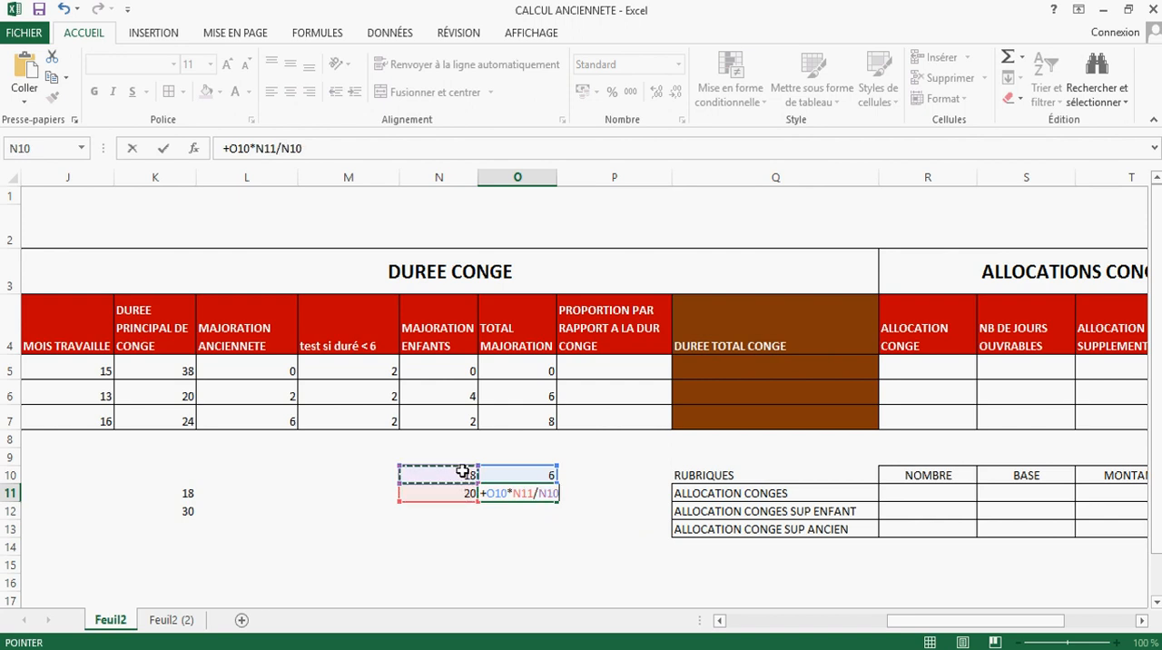
{"action": "key", "text": "Return"}
{"action": "left_click", "coordinate": [527, 490]}
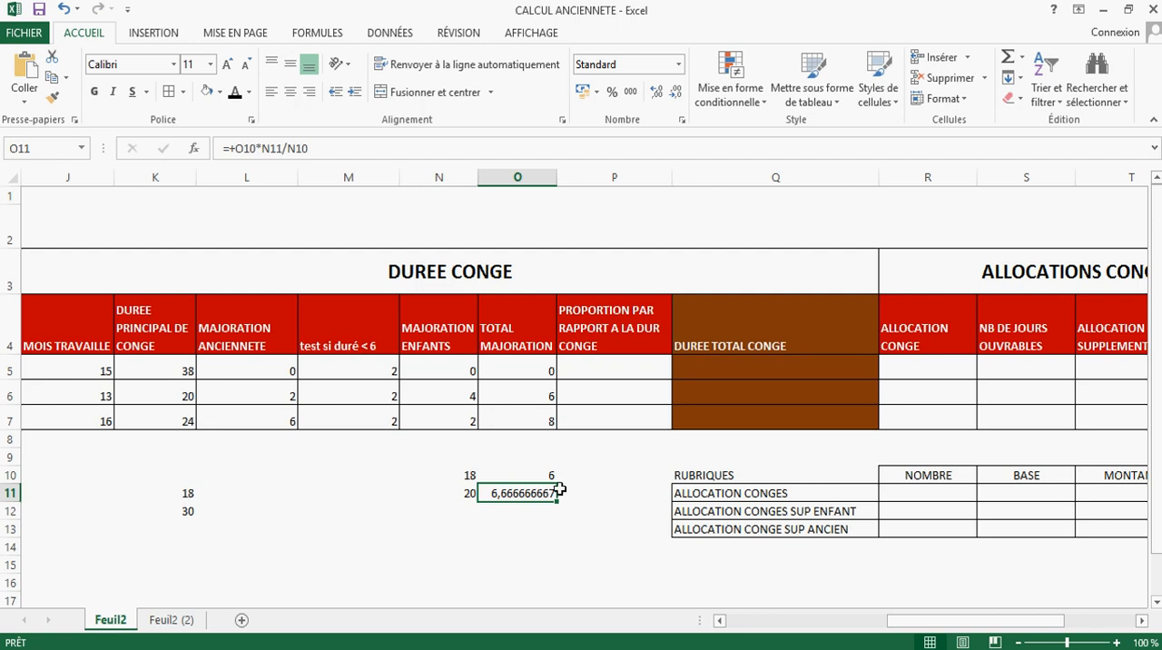
{"action": "left_click", "coordinate": [615, 365]}
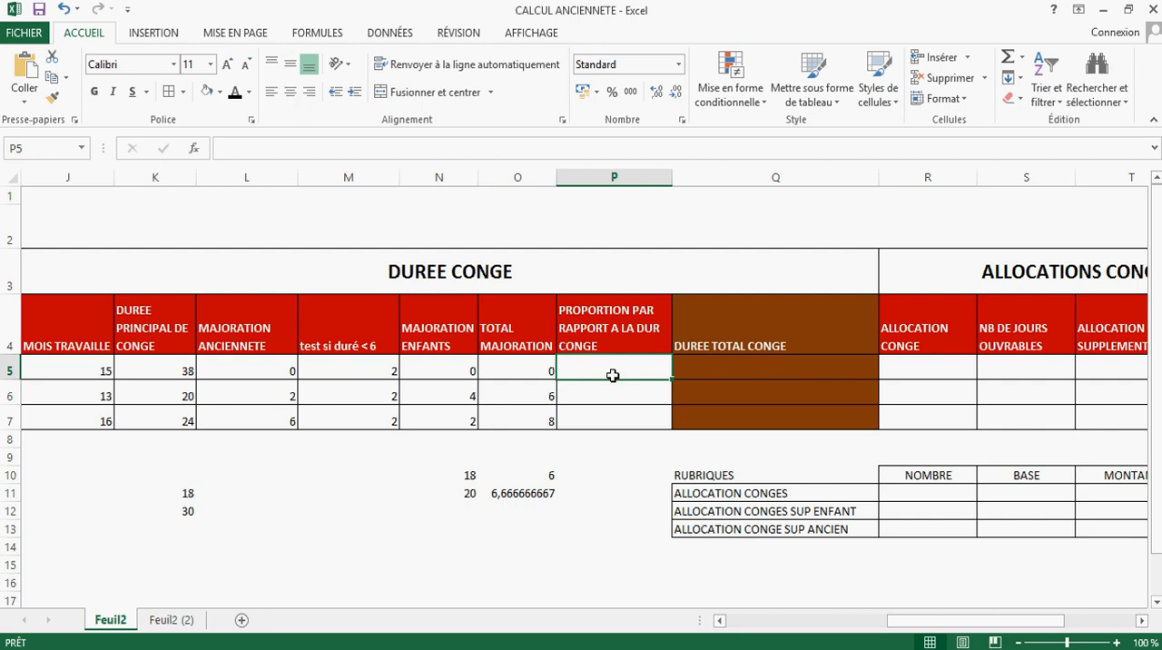
{"action": "type", "text": "+"}
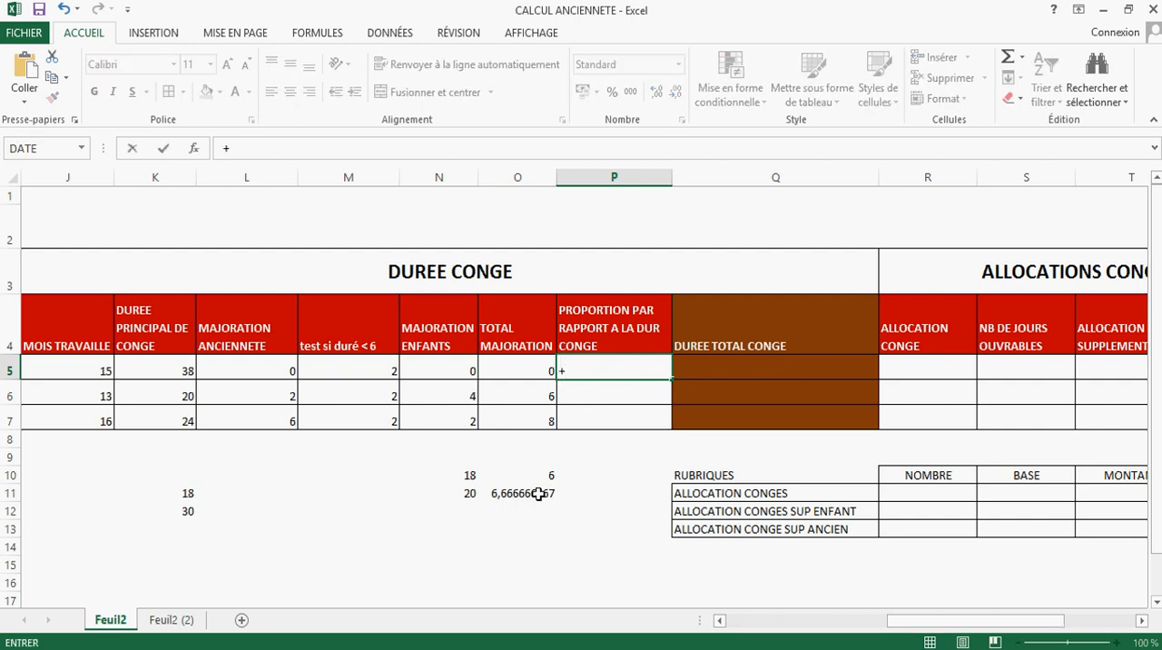
{"action": "left_click", "coordinate": [512, 365]}
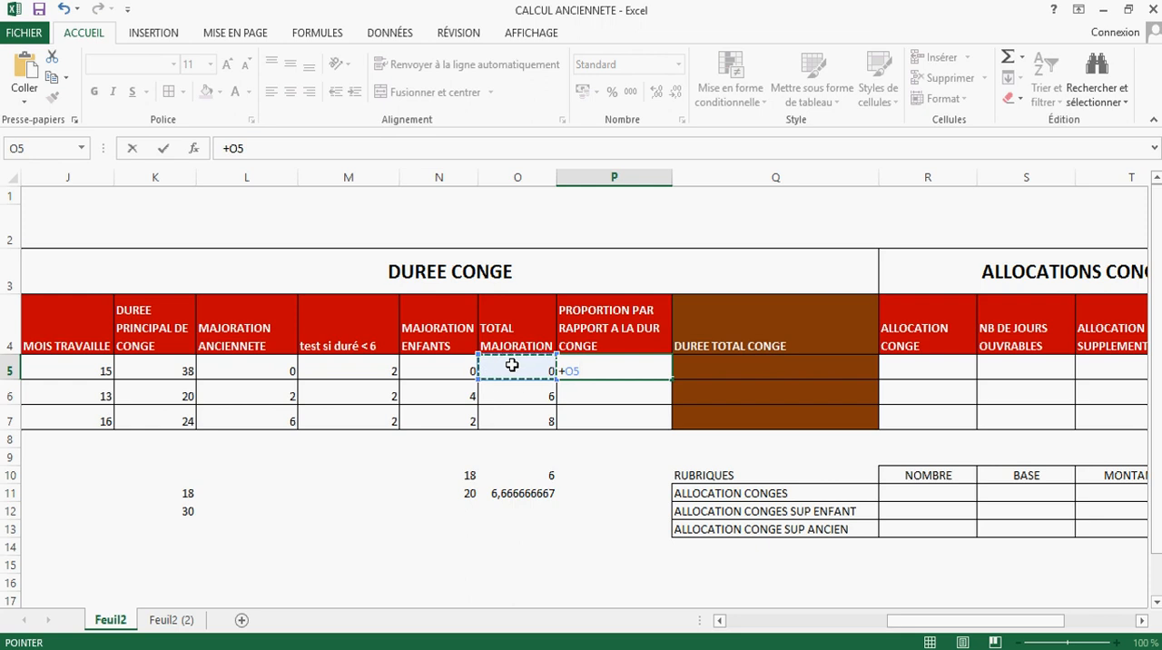
{"action": "type", "text": "*"}
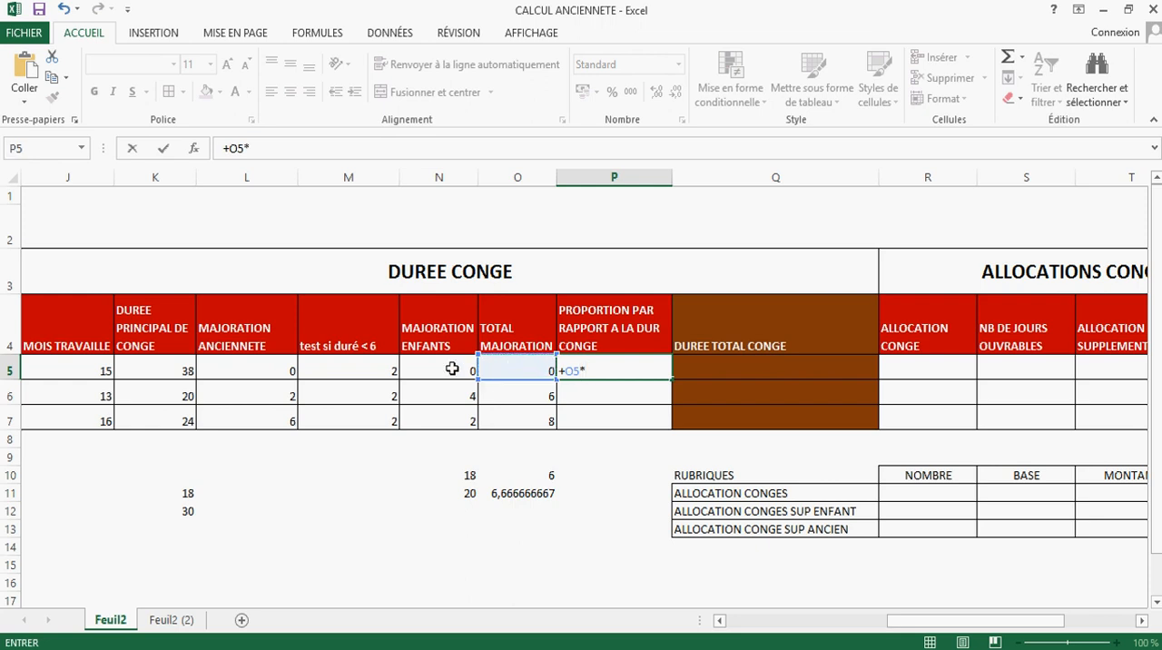
{"action": "left_click", "coordinate": [168, 372]}
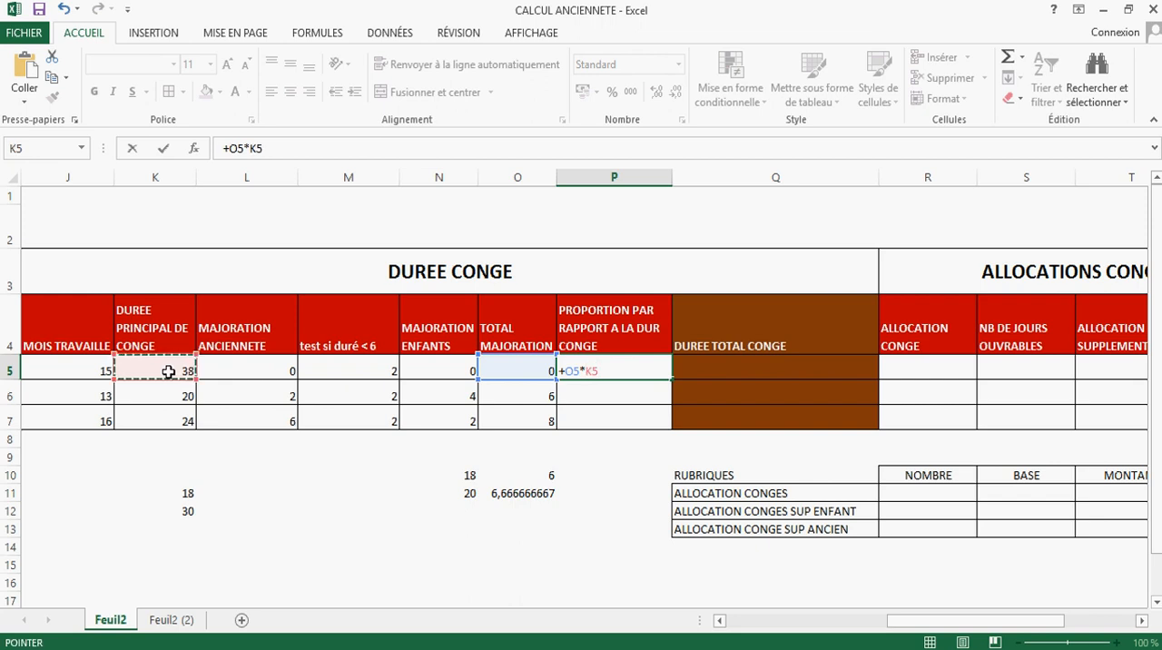
{"action": "key", "text": "Escape"}
Step: Calculate row 6's increase in proportion to the leave duration by entering +O6*K6/18 in P6
{"action": "left_click", "coordinate": [612, 393]}
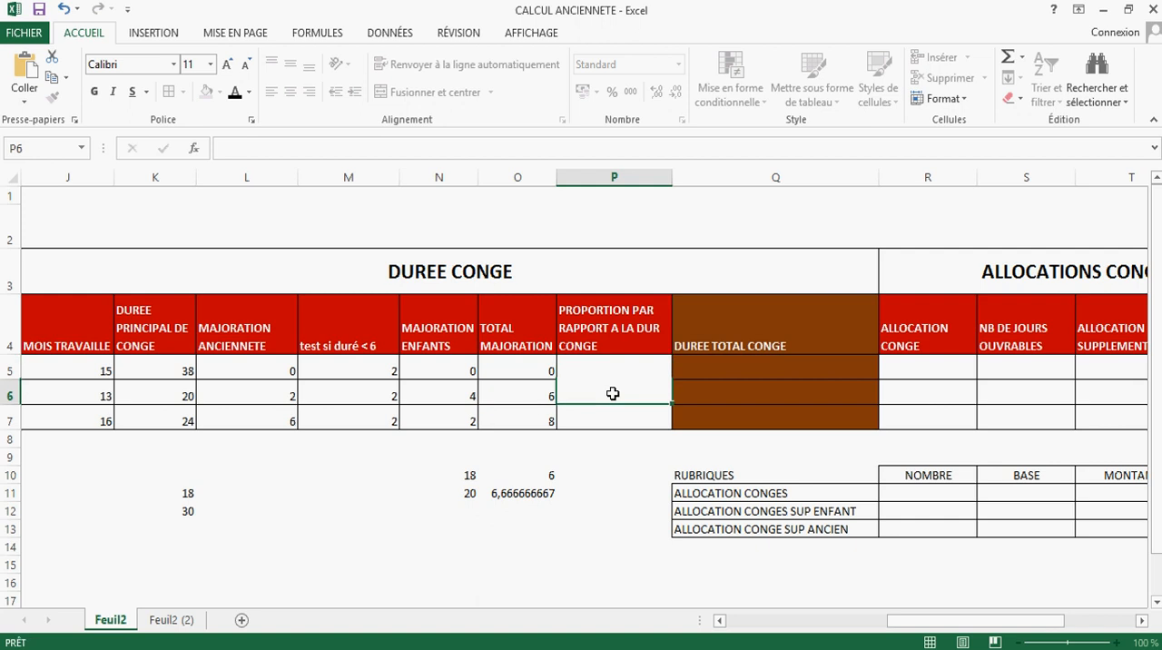
{"action": "type", "text": "+"}
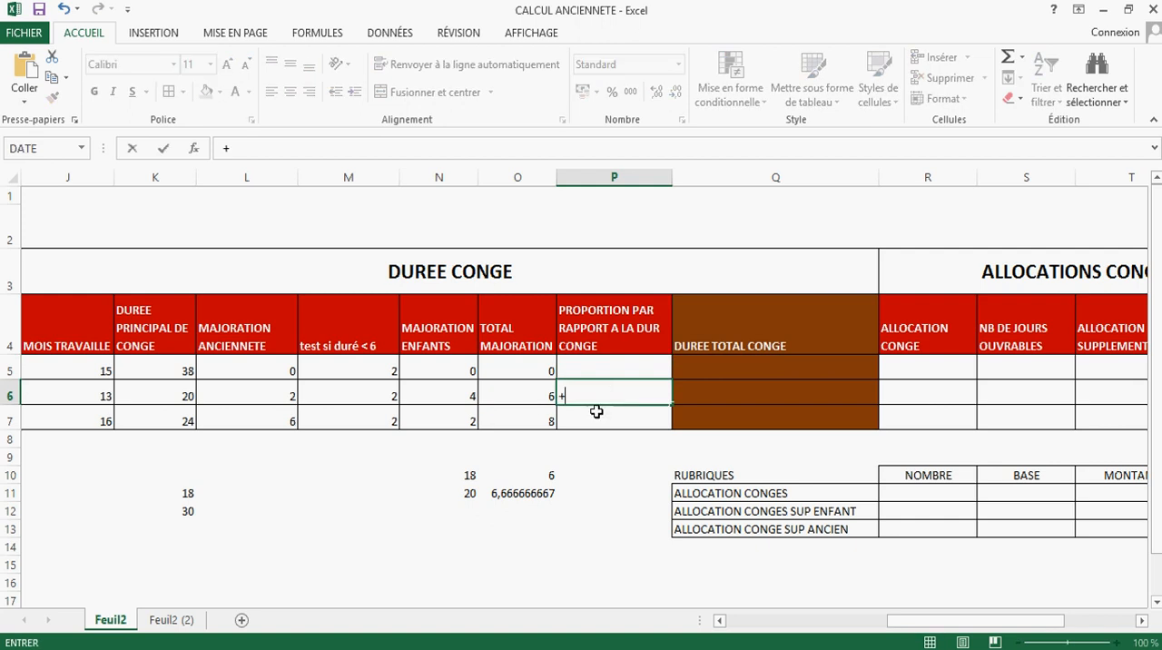
{"action": "left_click", "coordinate": [531, 393]}
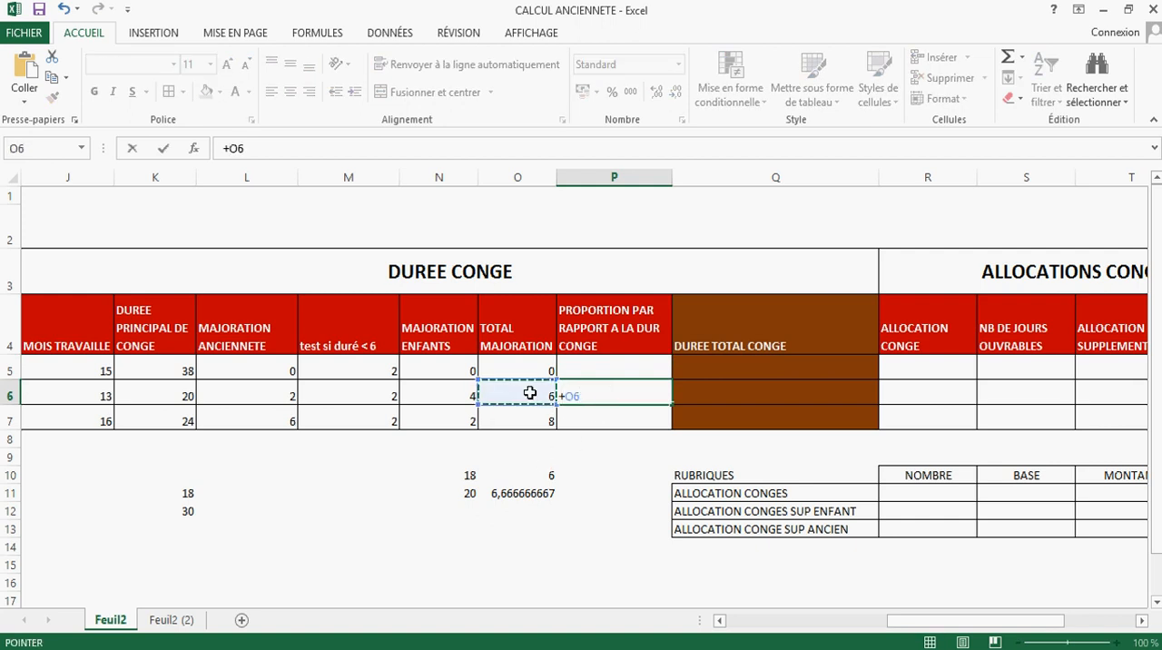
{"action": "type", "text": "*"}
{"action": "left_click", "coordinate": [177, 396]}
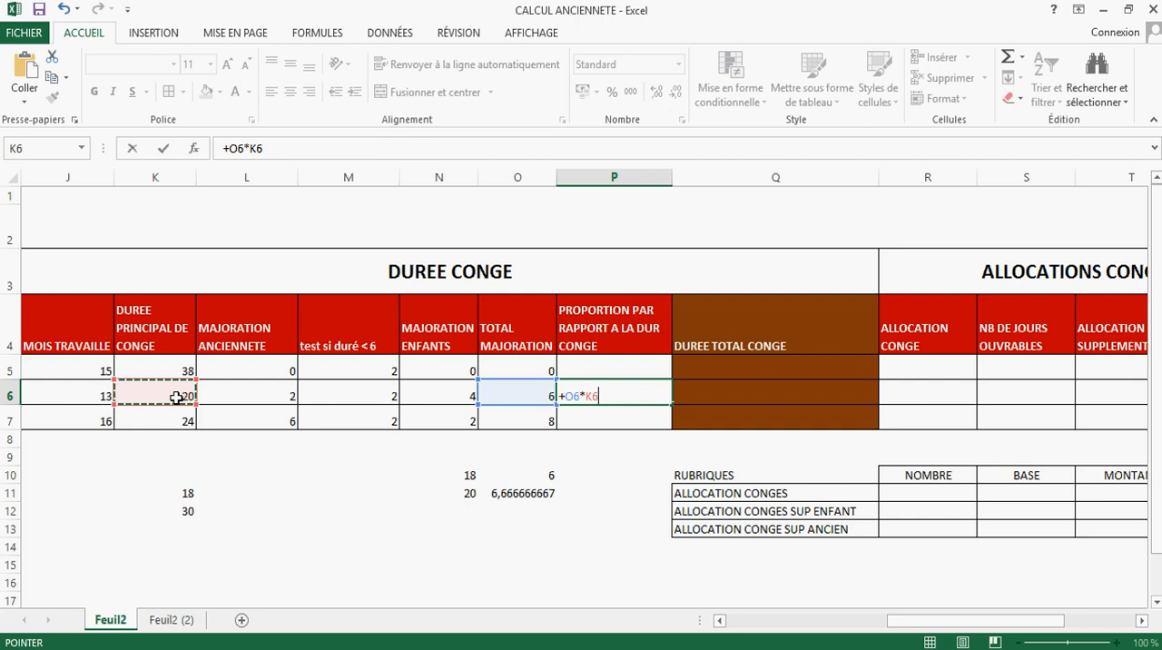
{"action": "type", "text": "/18"}
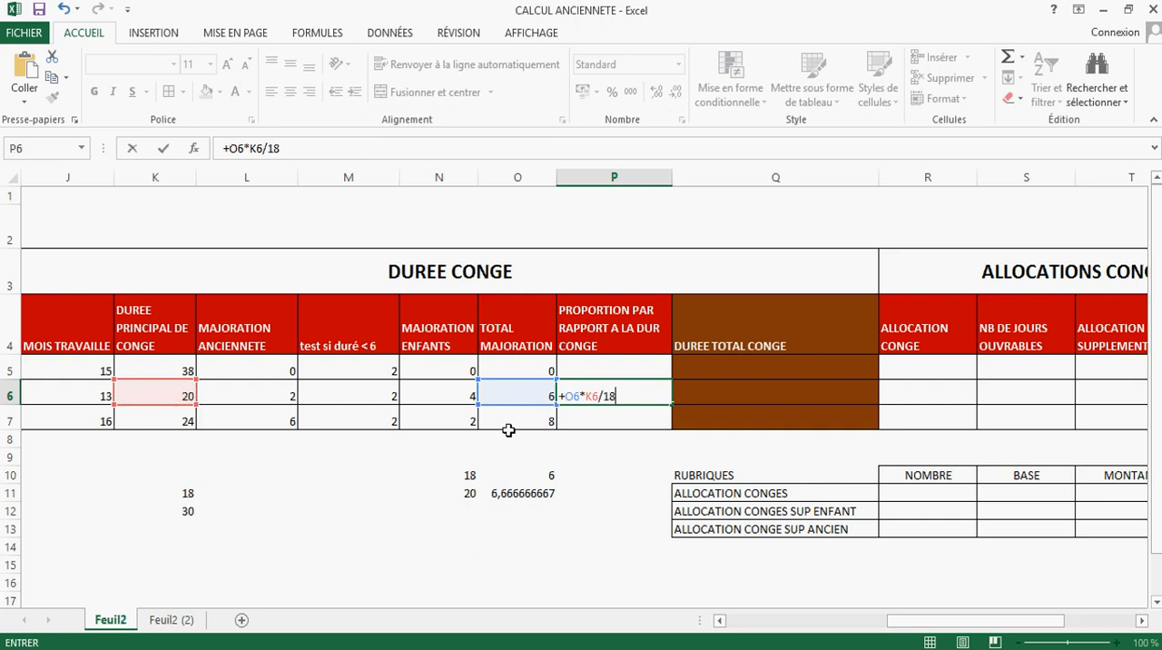
{"action": "key", "text": "Return"}
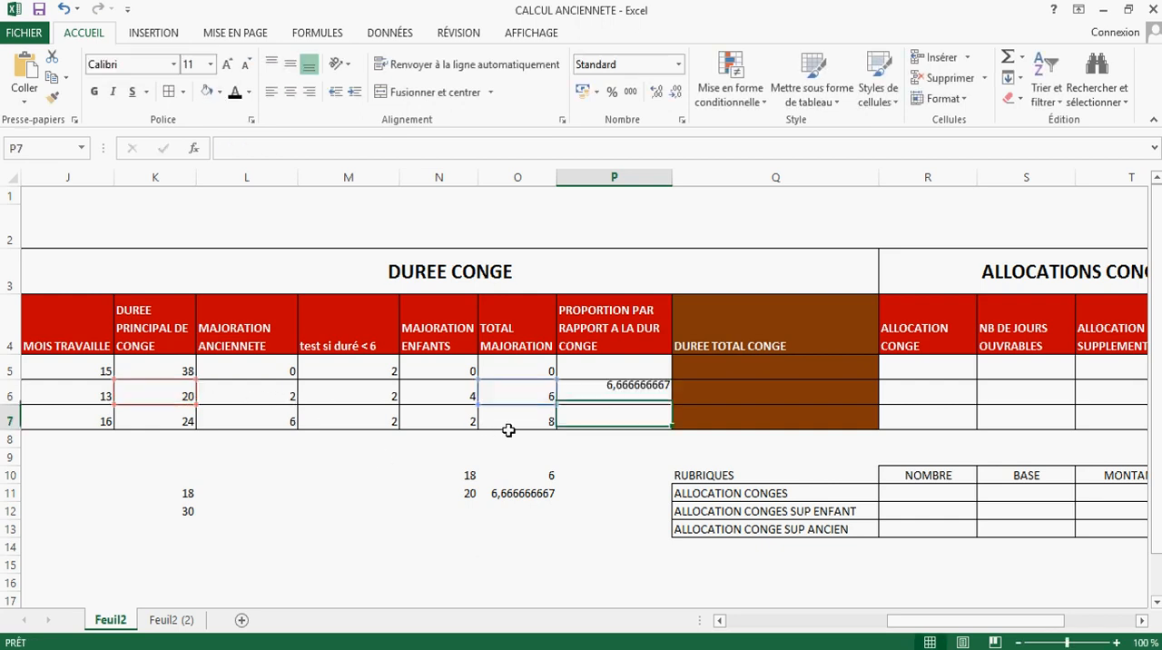
Step: Prorate row 5's total increase to its main leave duration by entering +O5*K5/30 in P5
{"action": "left_click", "coordinate": [633, 396]}
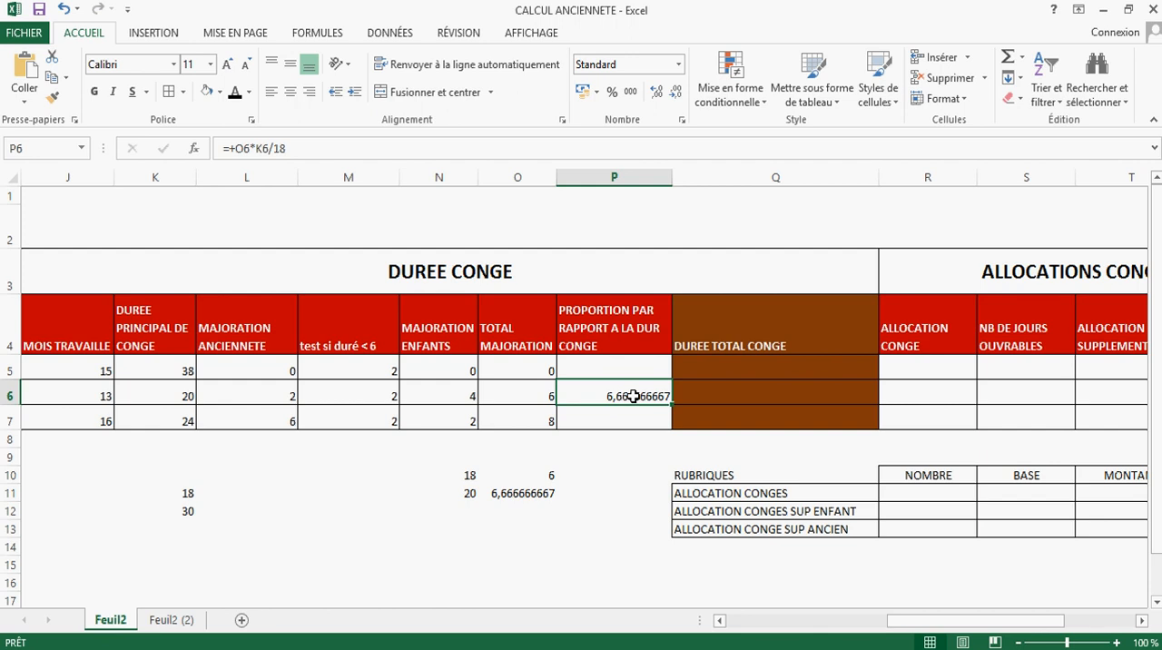
{"action": "left_click", "coordinate": [606, 367]}
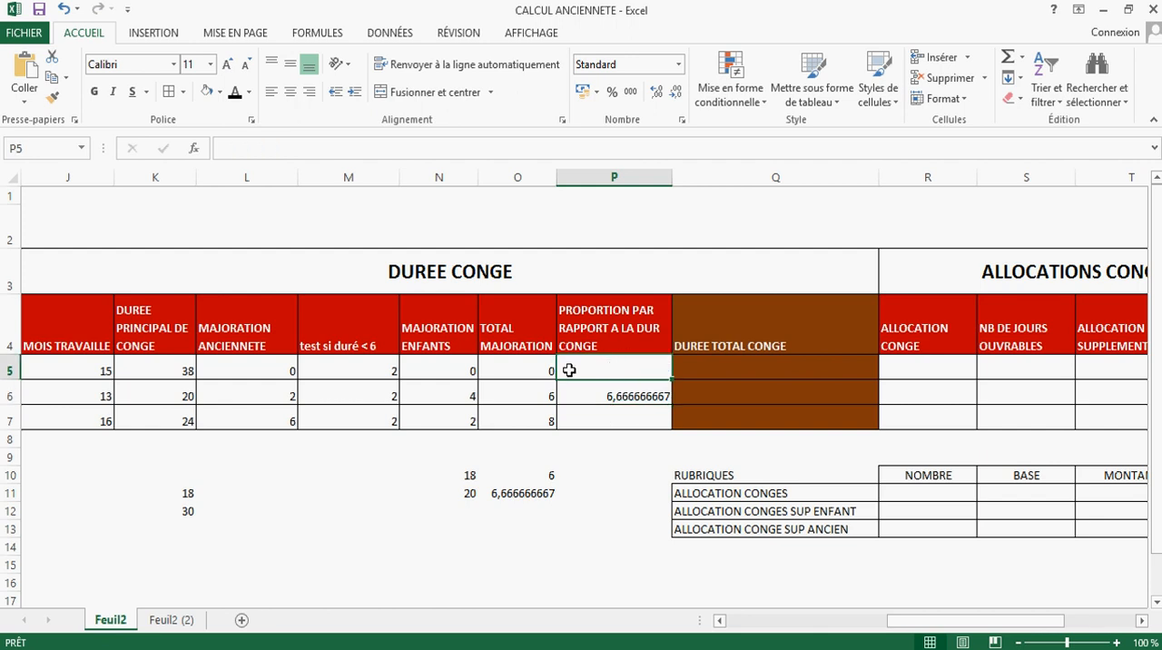
{"action": "left_click", "coordinate": [157, 511]}
{"action": "double_click", "coordinate": [627, 367]}
{"action": "type", "text": "+"}
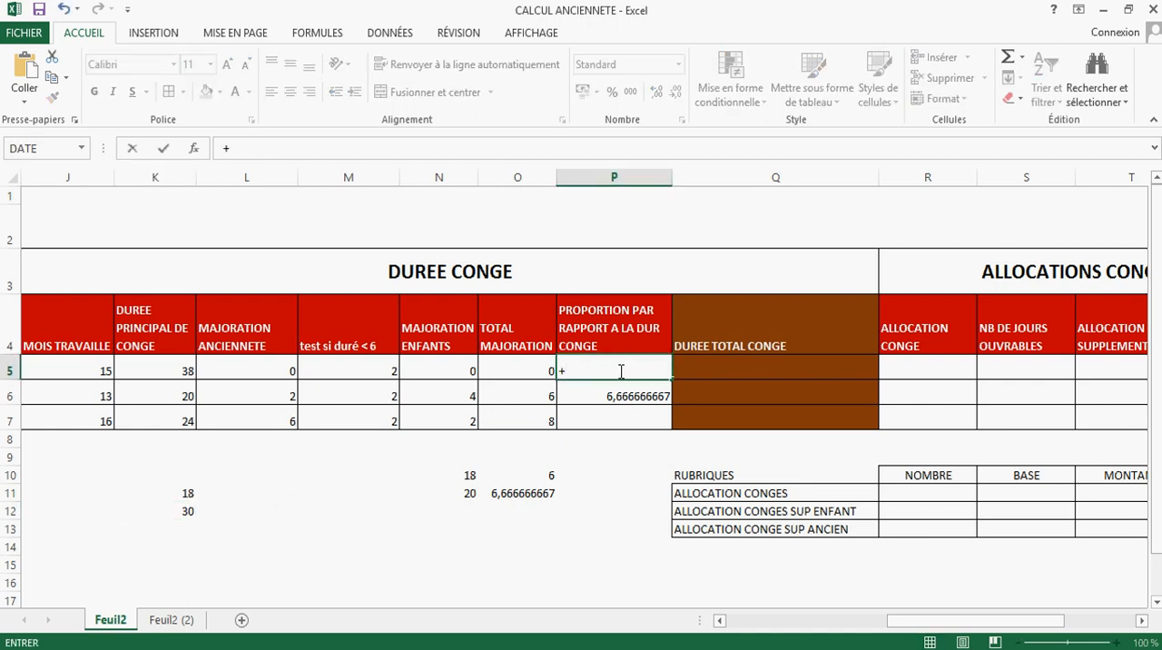
{"action": "left_click", "coordinate": [517, 367]}
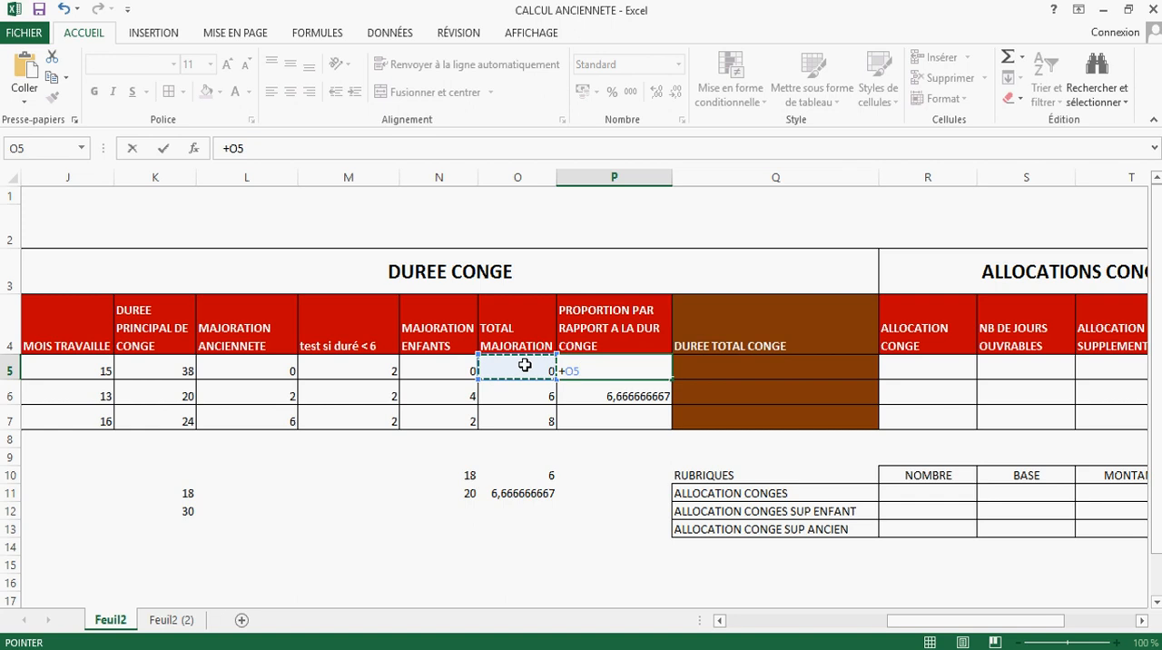
{"action": "type", "text": "*"}
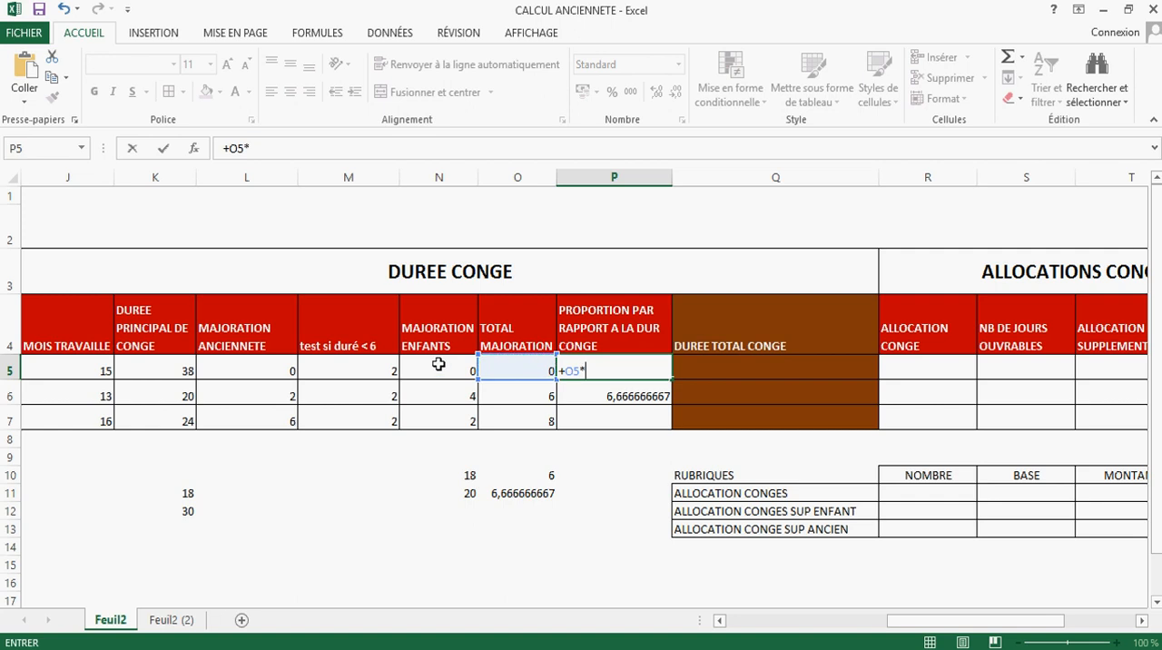
{"action": "left_click", "coordinate": [176, 371]}
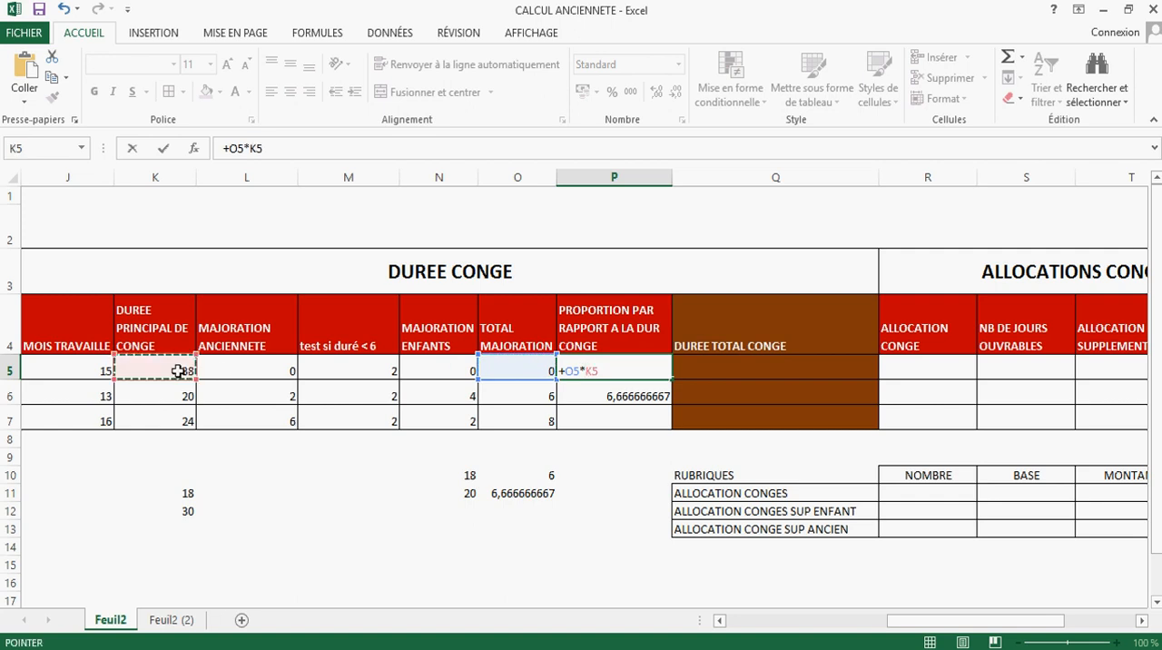
{"action": "type", "text": "/30"}
{"action": "key", "text": "Return"}
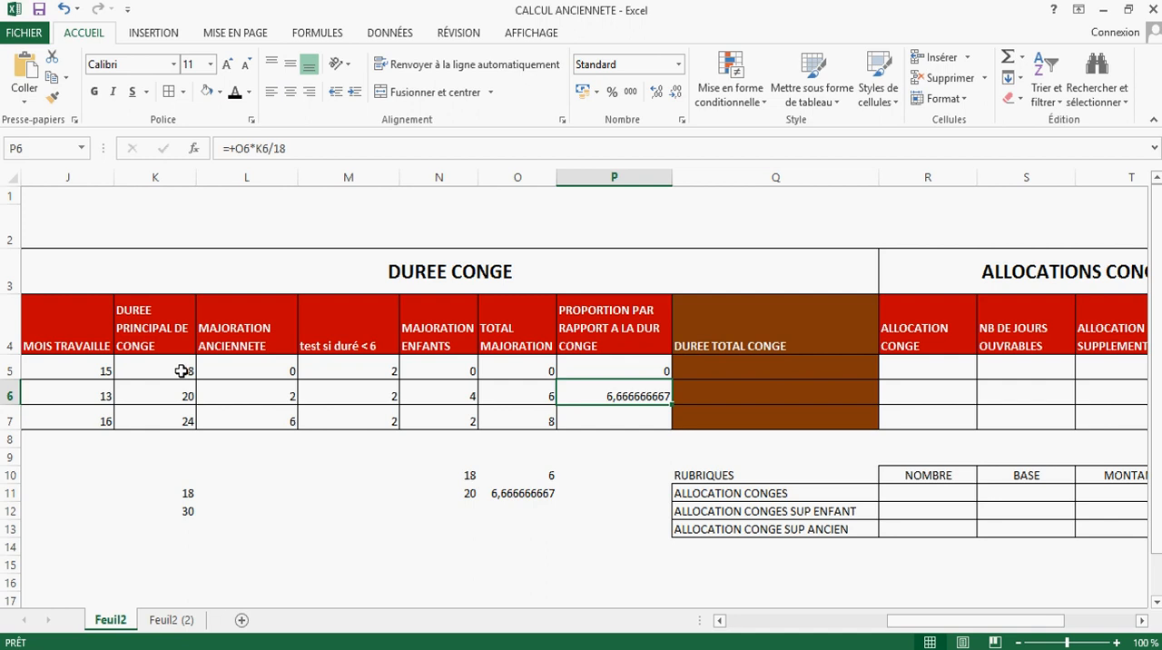
Step: Prorate row 7's total increase to its main leave duration by entering +O7*K7/18 in P7
{"action": "left_click", "coordinate": [617, 421]}
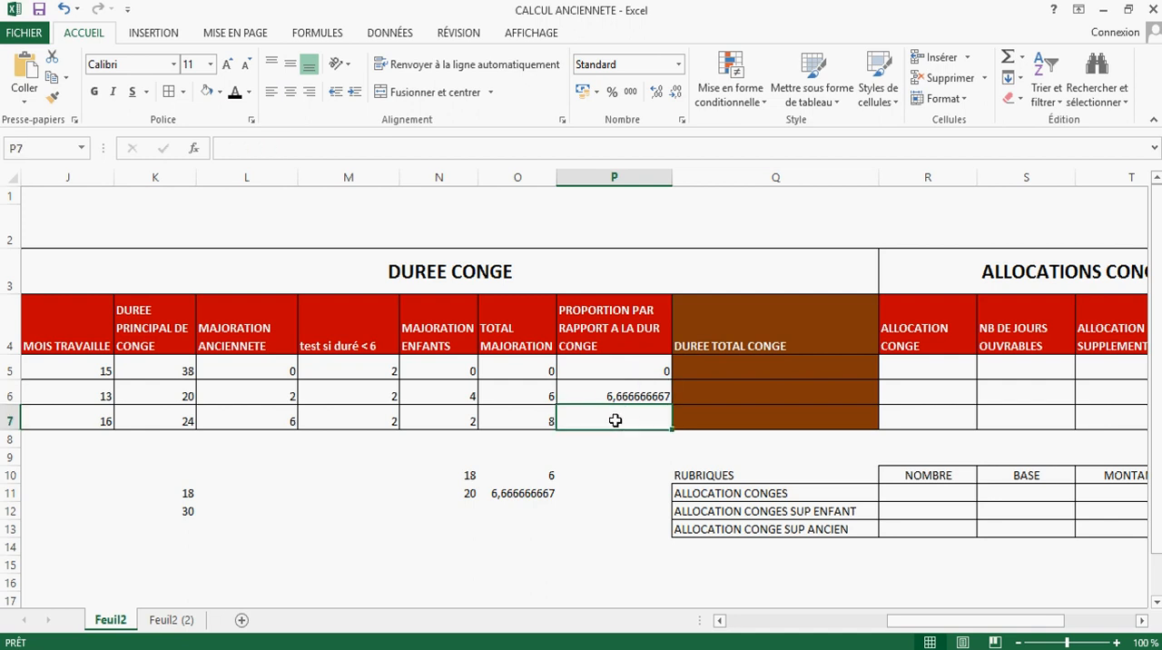
{"action": "type", "text": "+"}
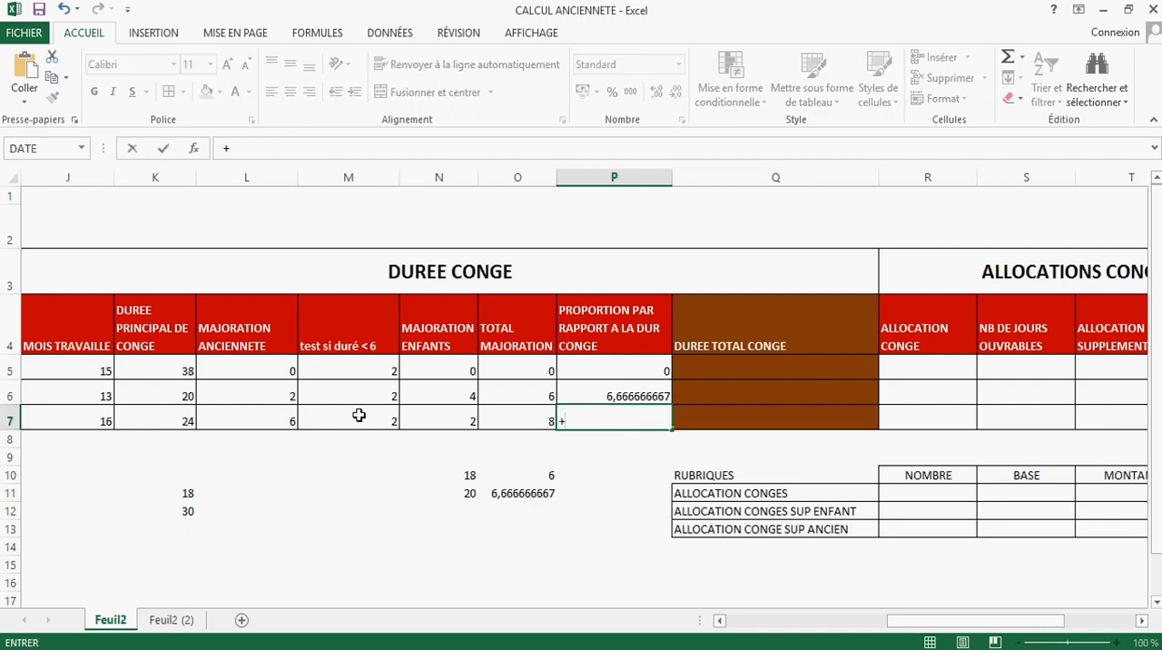
{"action": "left_click", "coordinate": [518, 418]}
{"action": "type", "text": "*"}
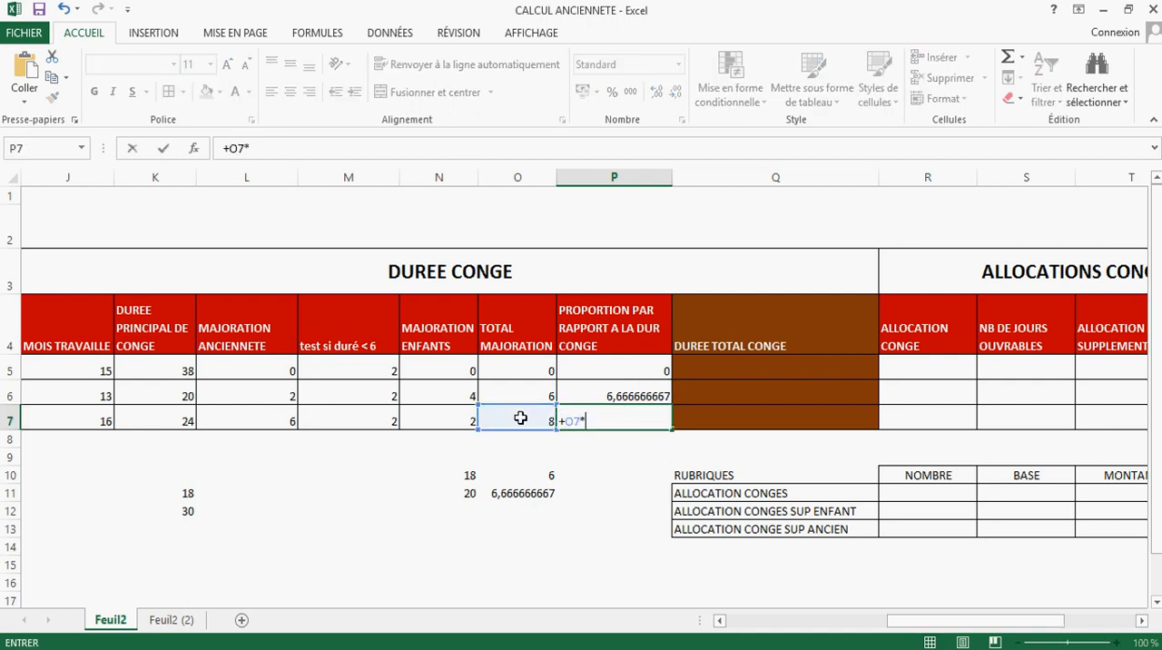
{"action": "left_click", "coordinate": [187, 421]}
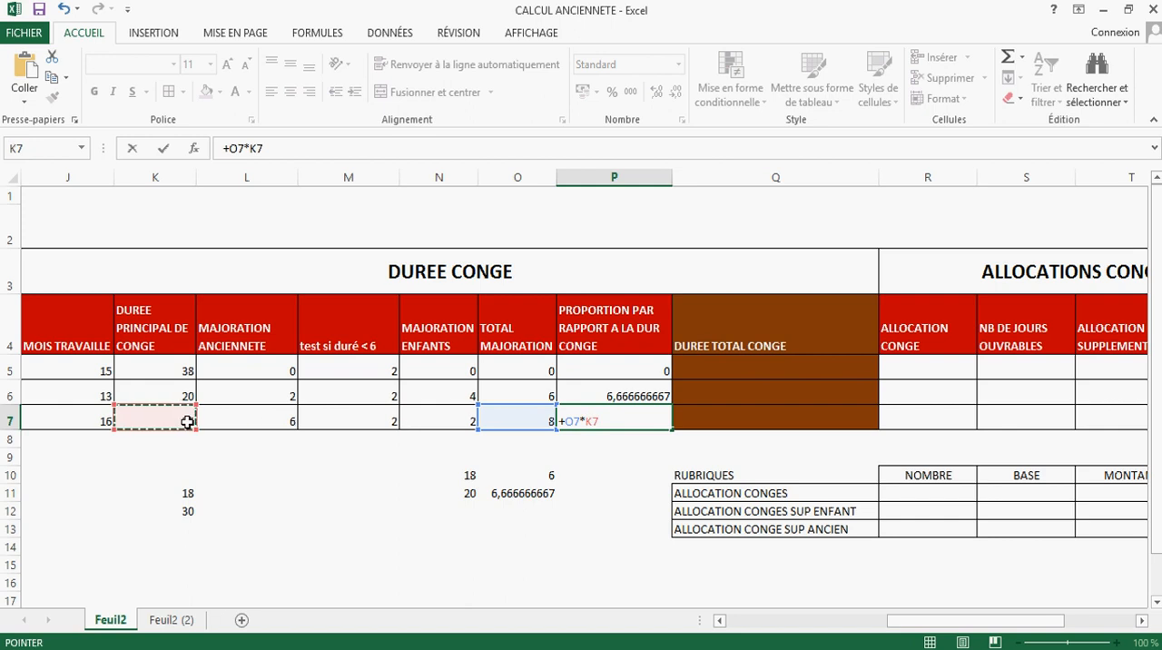
{"action": "type", "text": "/18"}
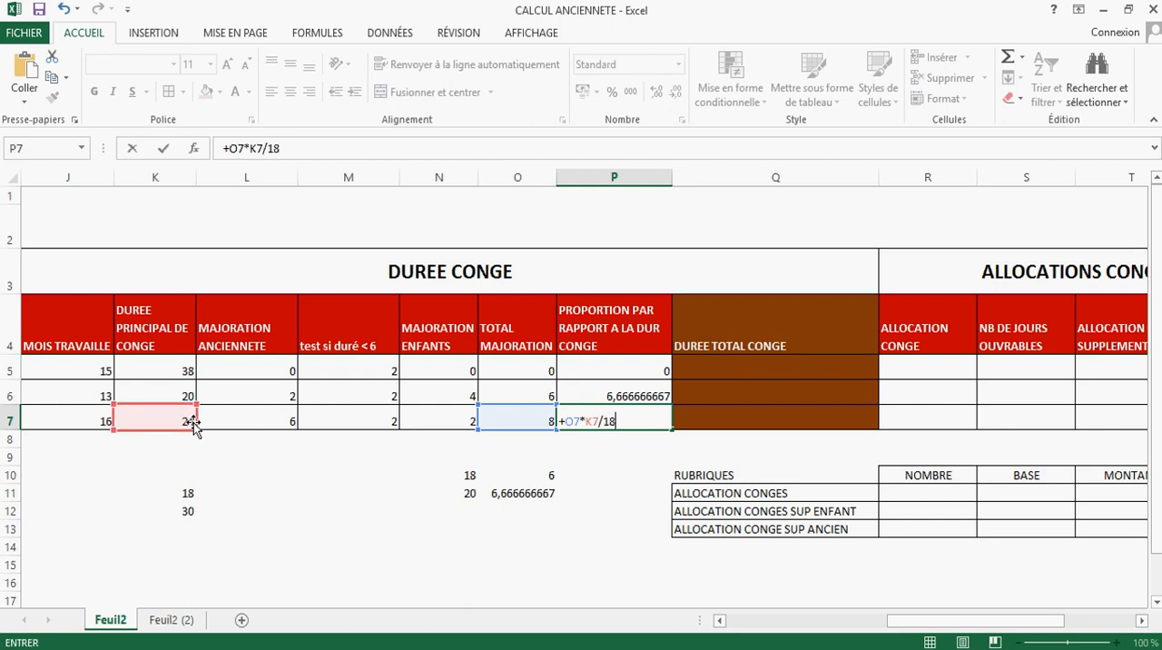
{"action": "key", "text": "Return"}
{"action": "left_click", "coordinate": [614, 420]}
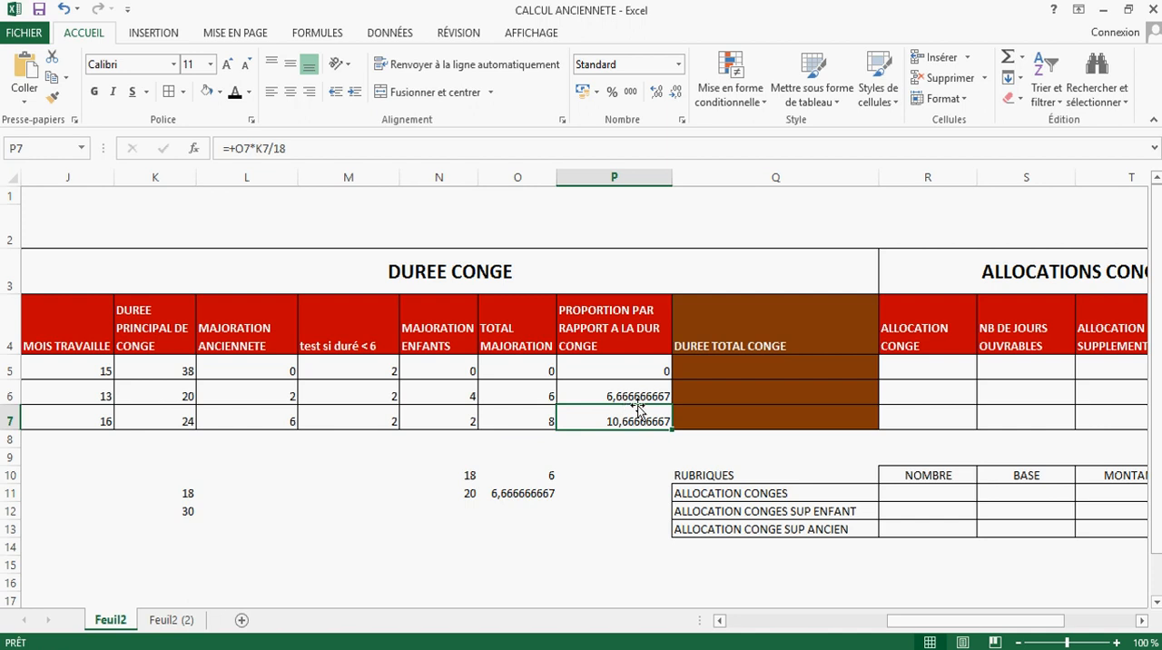
Step: Replace the formula in P5 with a SI function whose condition tests whether the age is F5<=18
{"action": "left_click", "coordinate": [653, 365]}
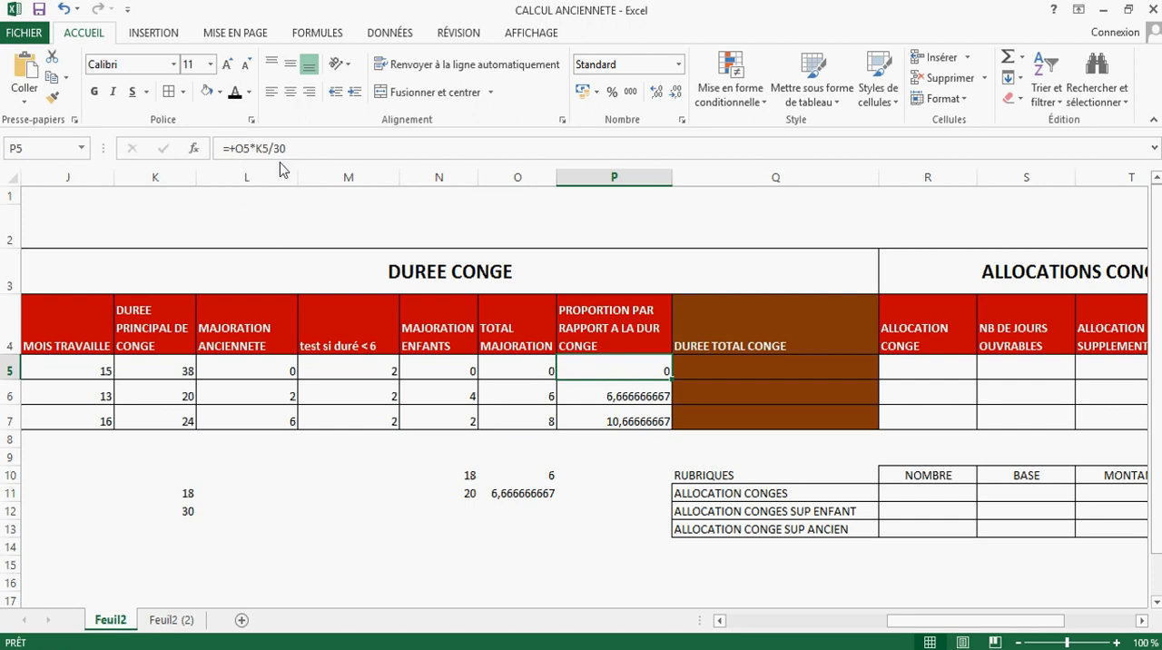
{"action": "double_click", "coordinate": [610, 368]}
{"action": "left_click_drag", "start_coordinate": [642, 369], "coordinate": [565, 370]}
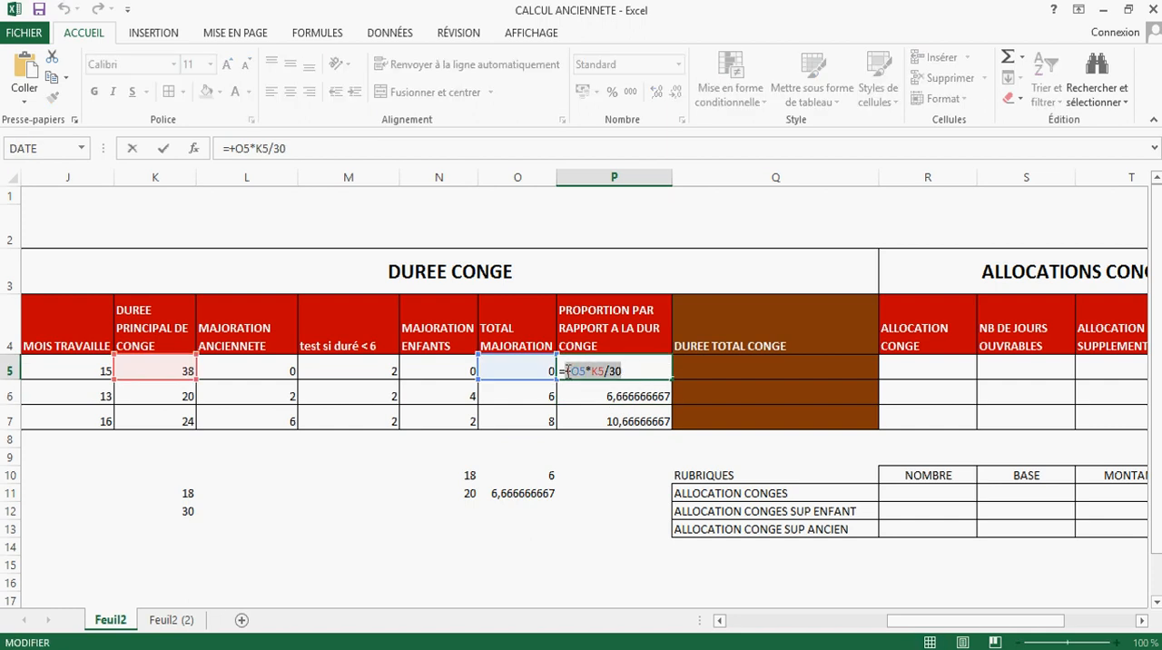
{"action": "type", "text": "SI"}
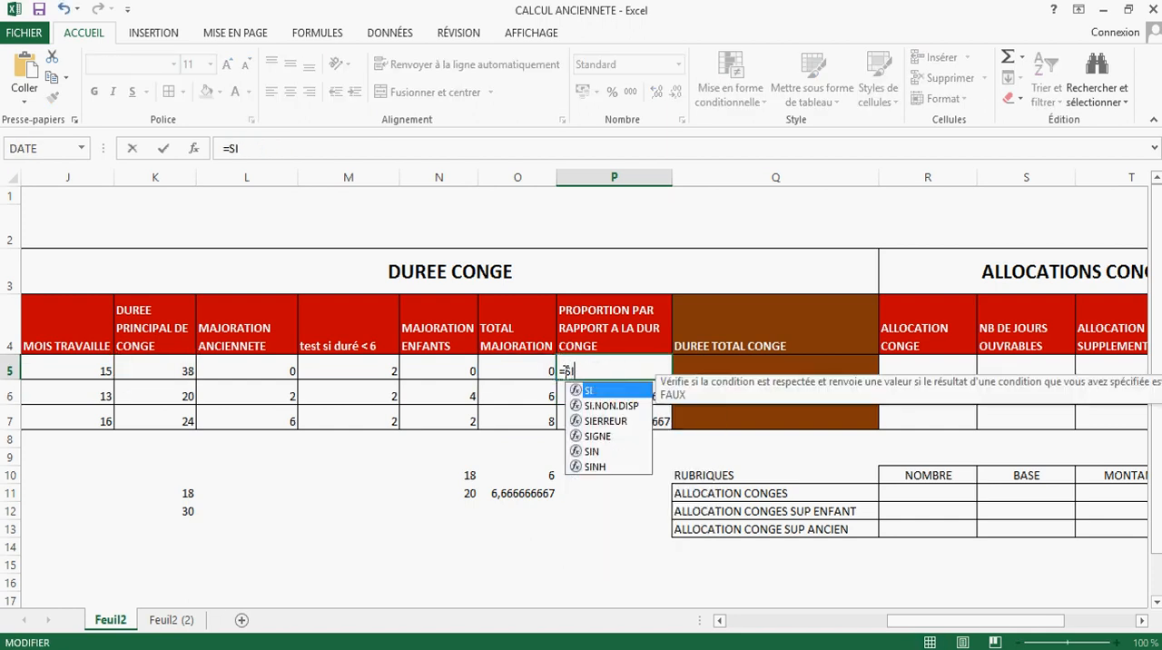
{"action": "type", "text": "5("}
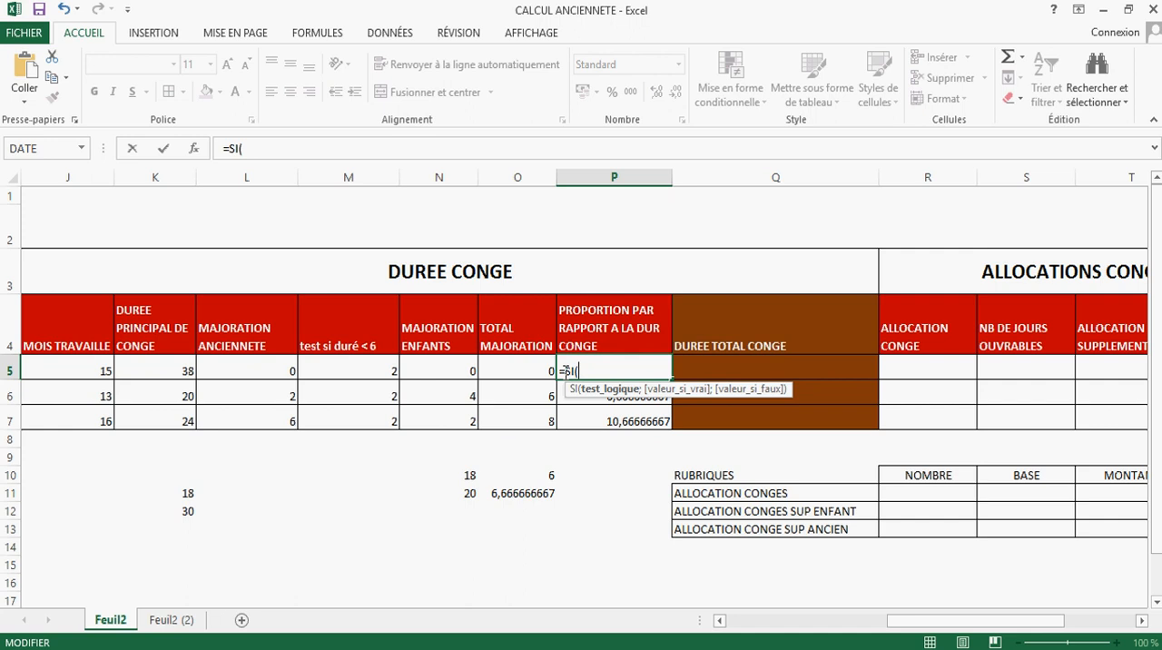
{"action": "left_click_drag", "start_coordinate": [889, 623], "coordinate": [817, 623]}
{"action": "left_click", "coordinate": [41, 367]}
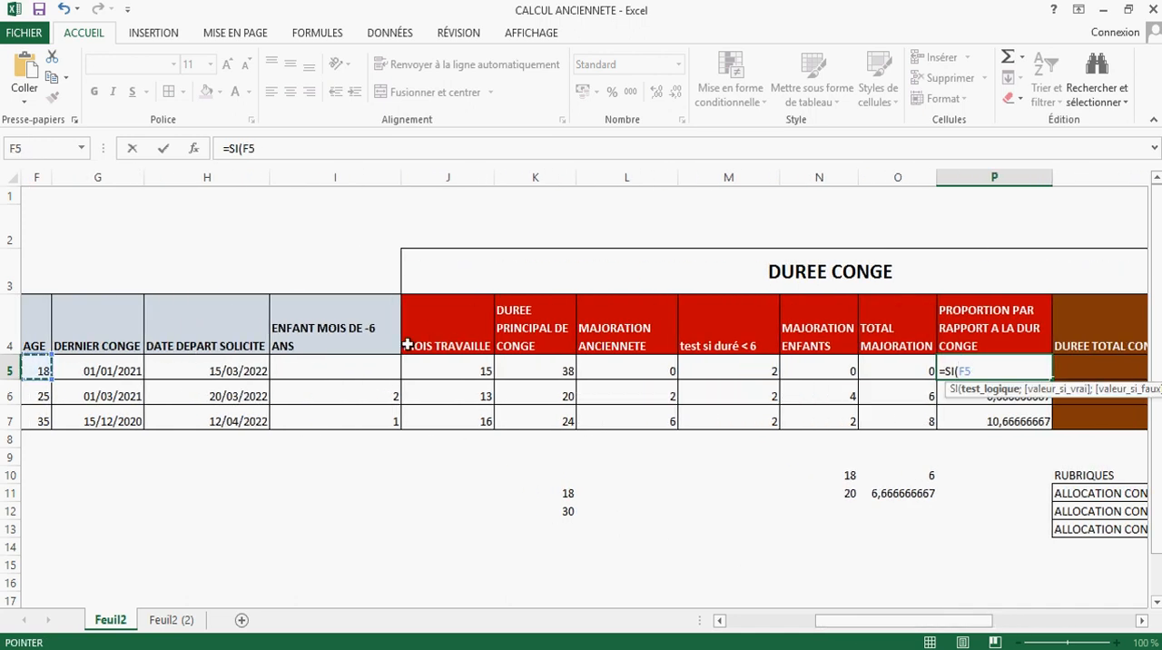
{"action": "type", "text": "<=1"}
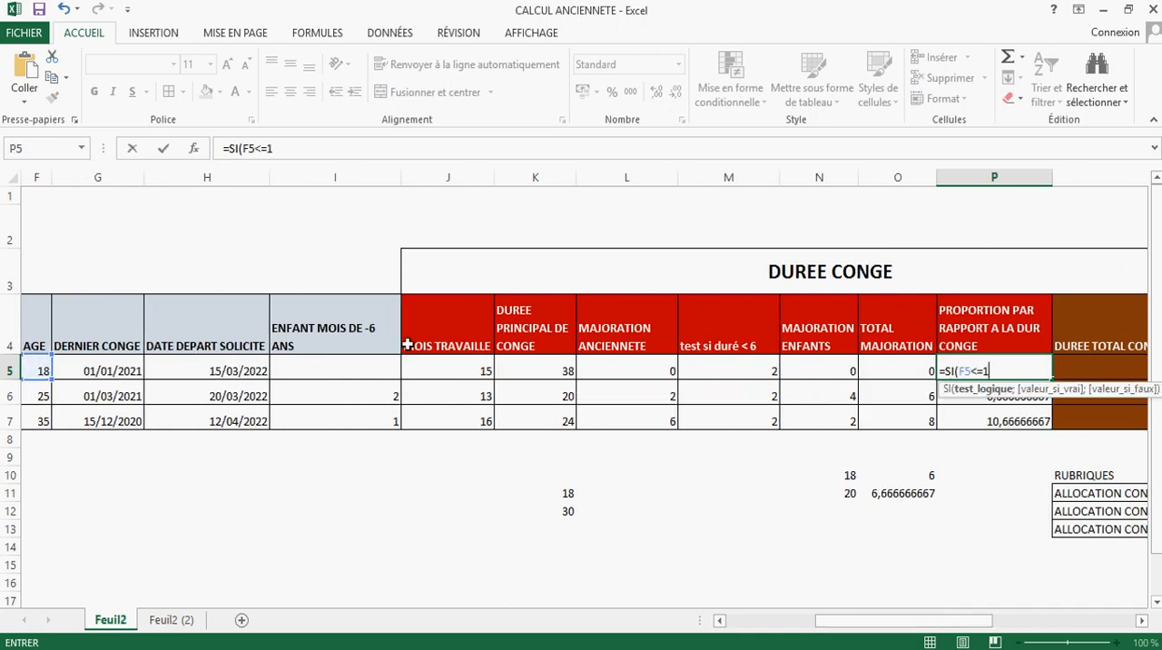
{"action": "type", "text": "8;"}
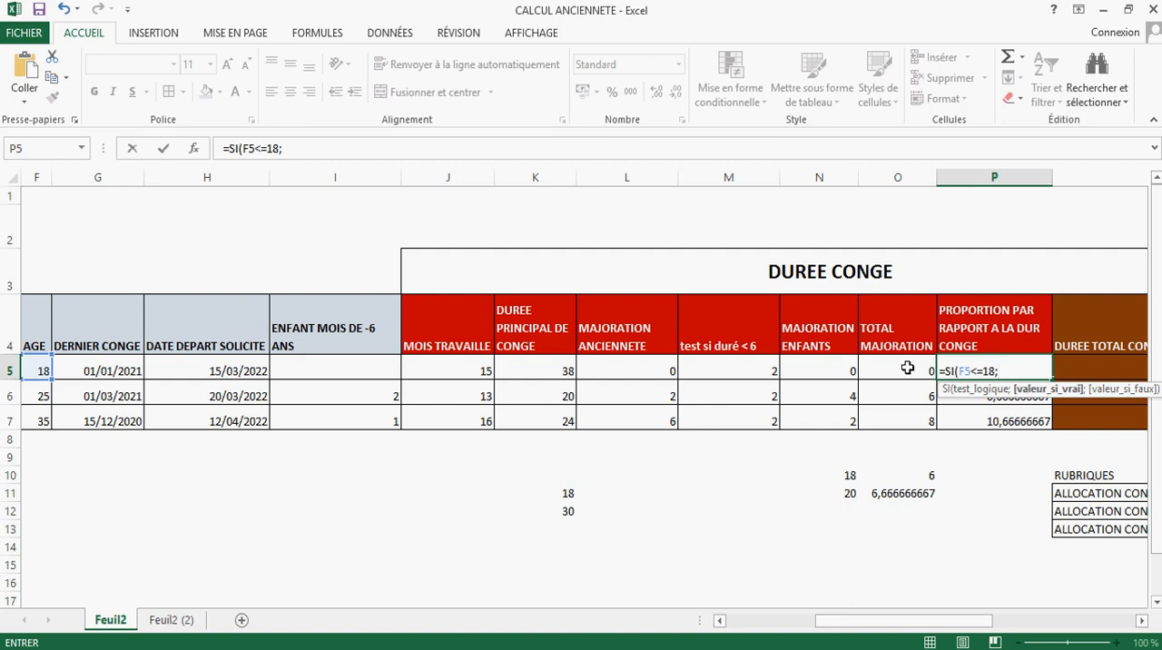
{"action": "type", "text": "()"}
Step: Add (O5*K5)/30 as the value if true in P5's SI formula
{"action": "left_click", "coordinate": [1003, 371]}
{"action": "left_click", "coordinate": [885, 371]}
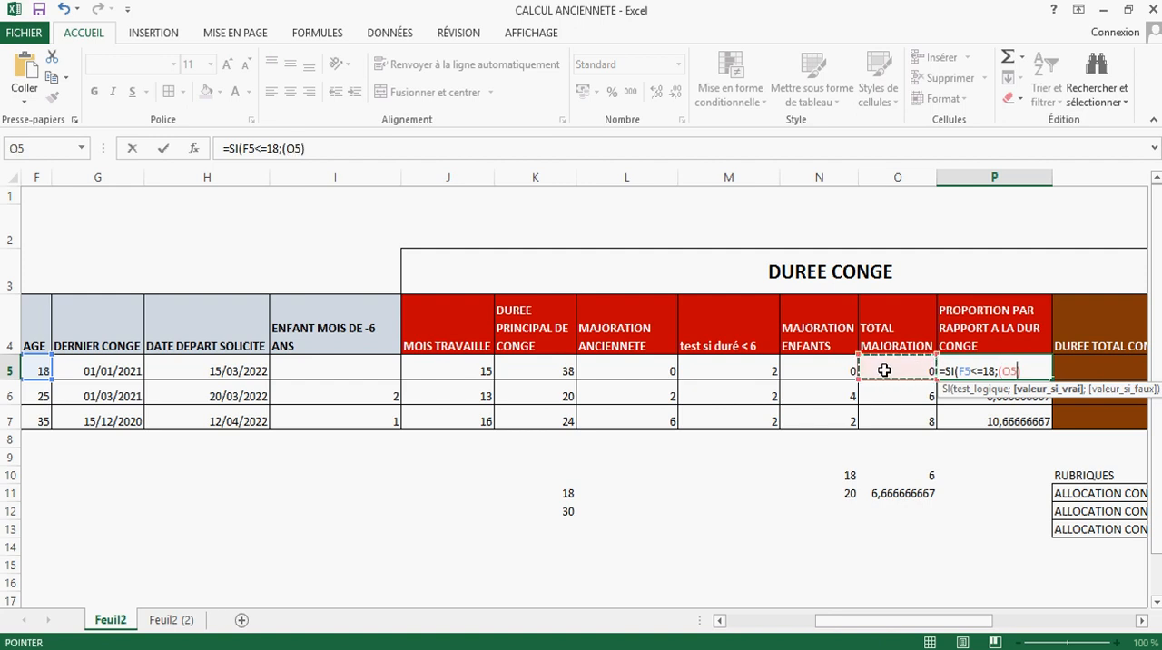
{"action": "type", "text": "*"}
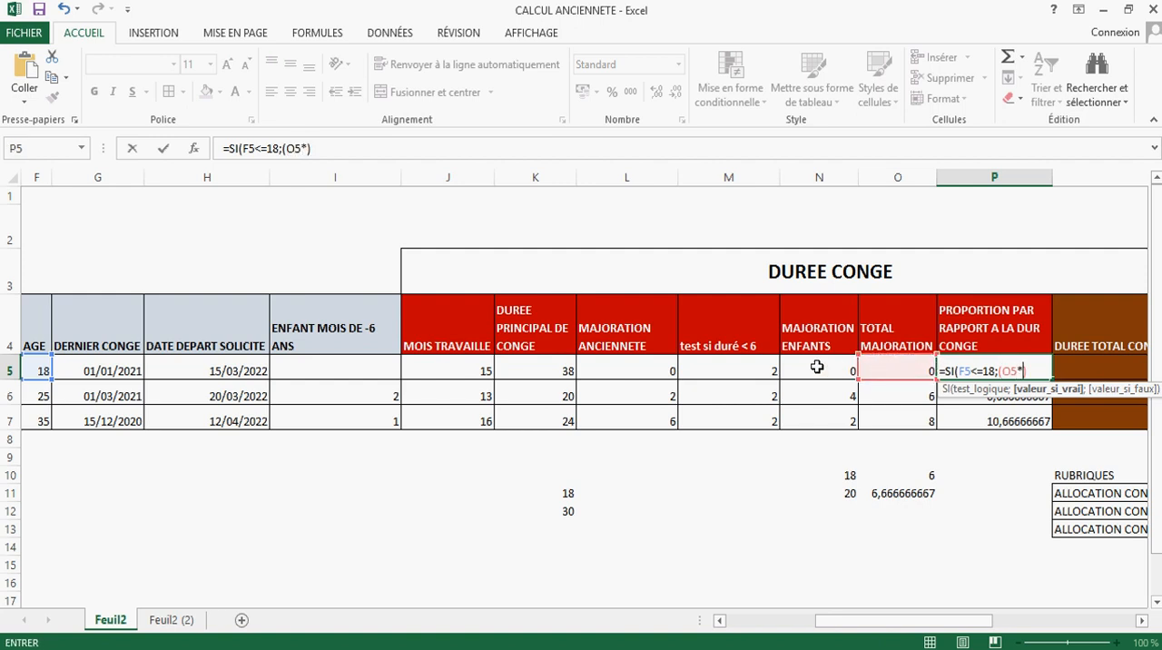
{"action": "left_click", "coordinate": [550, 365]}
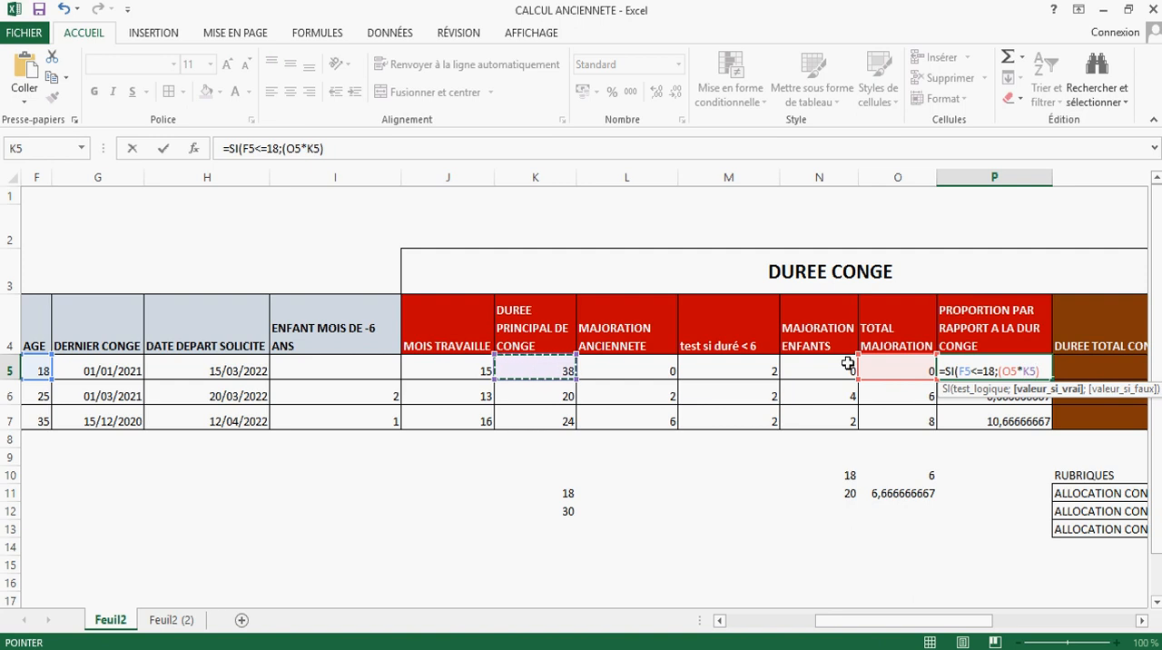
{"action": "left_click", "coordinate": [1044, 370]}
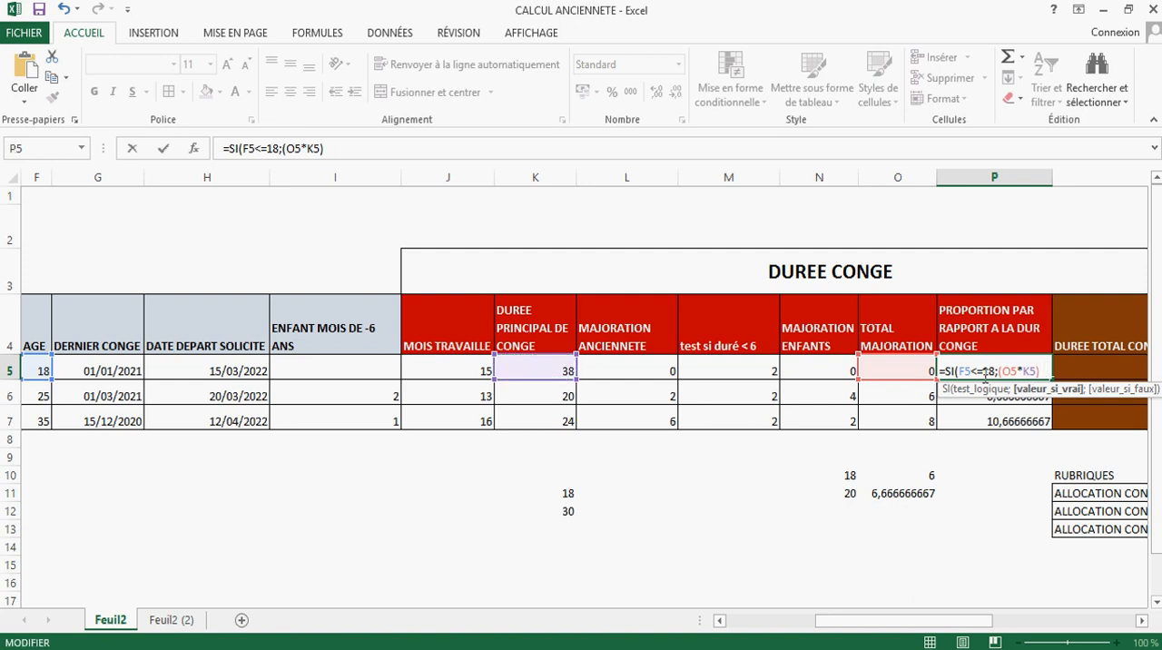
{"action": "type", "text": ")/30;"}
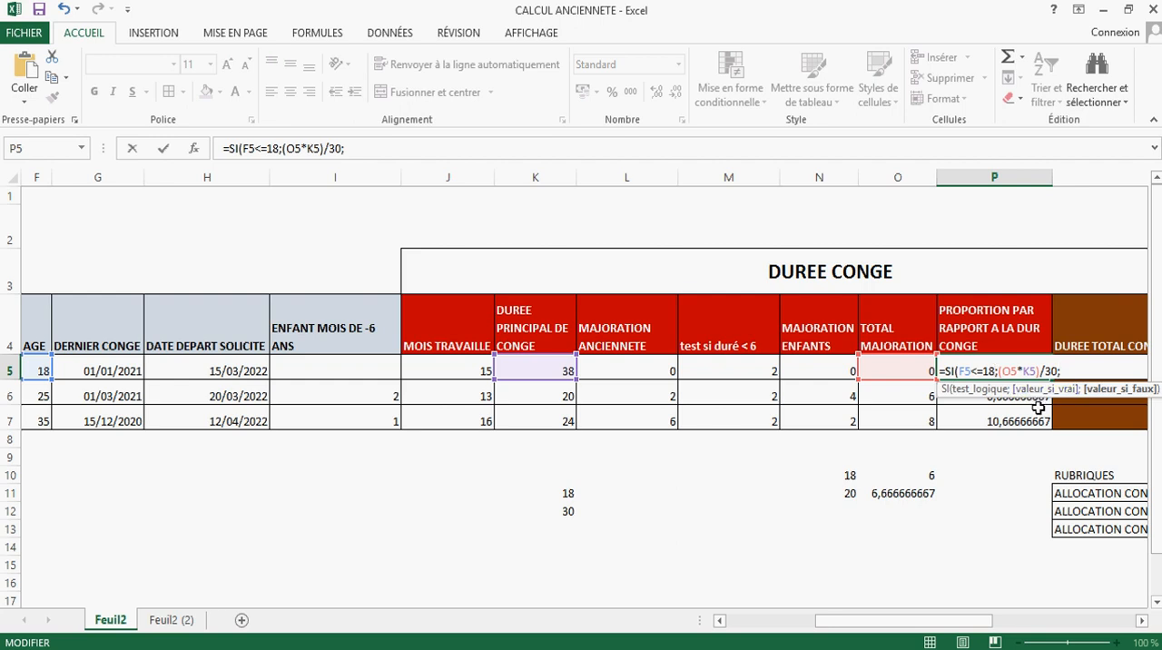
{"action": "type", "text": "("}
Step: Complete P5's SI formula with (O5*K5)/18 as the value if false and copy it down to P7
{"action": "left_click", "coordinate": [903, 370]}
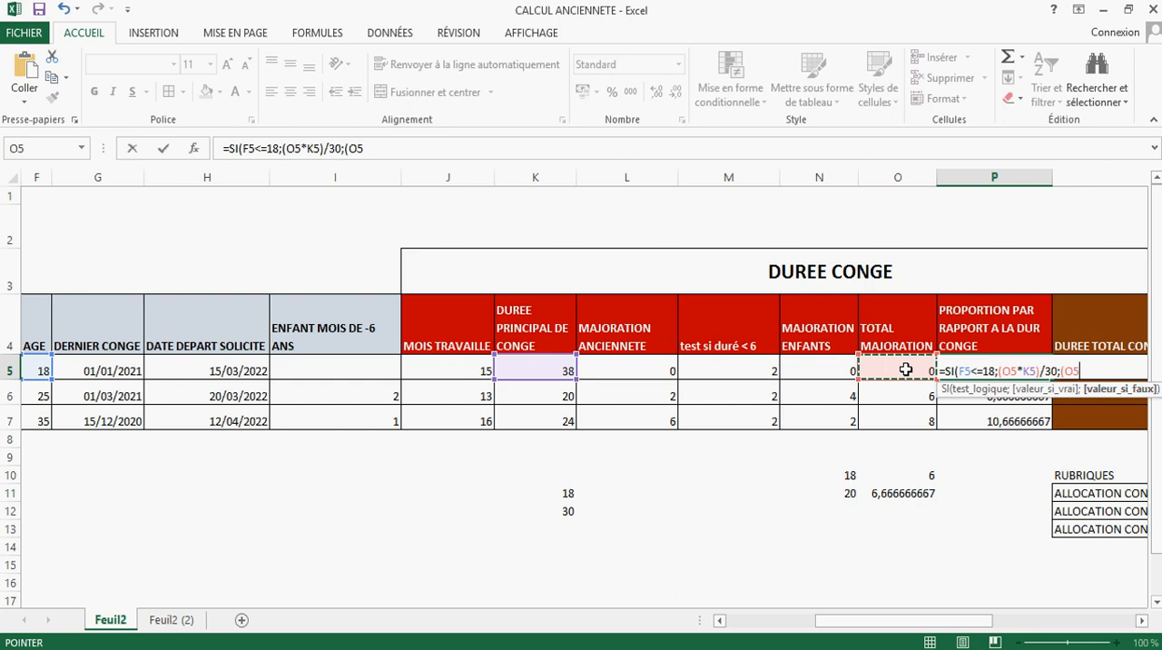
{"action": "type", "text": "*"}
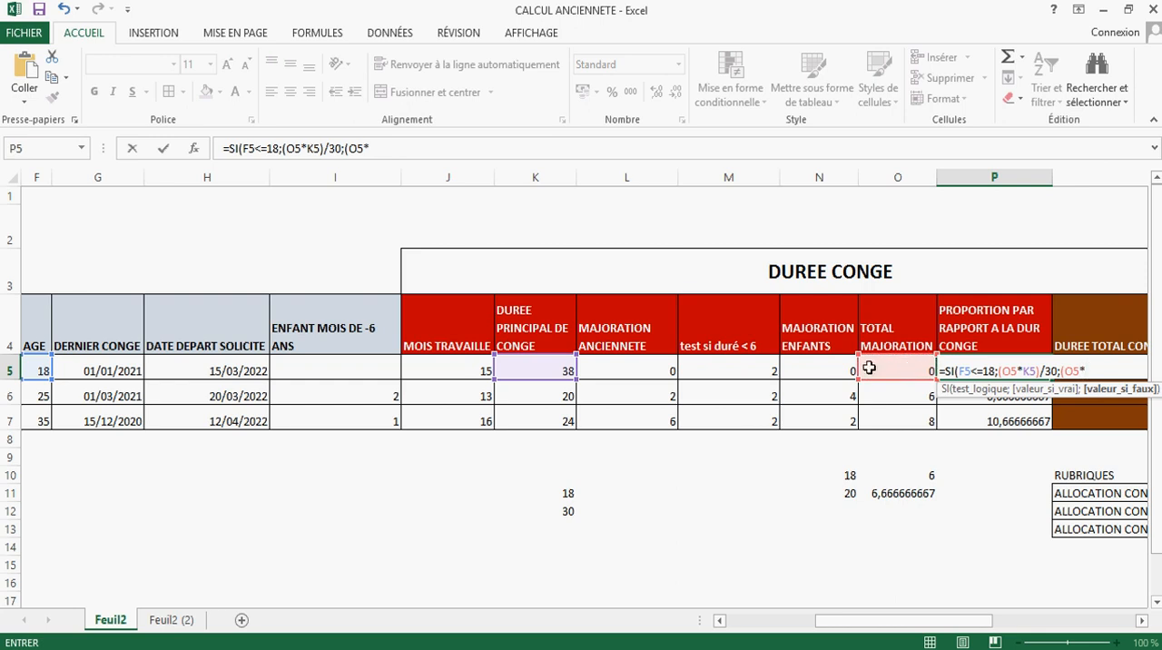
{"action": "left_click", "coordinate": [539, 370]}
{"action": "type", "text": ")"}
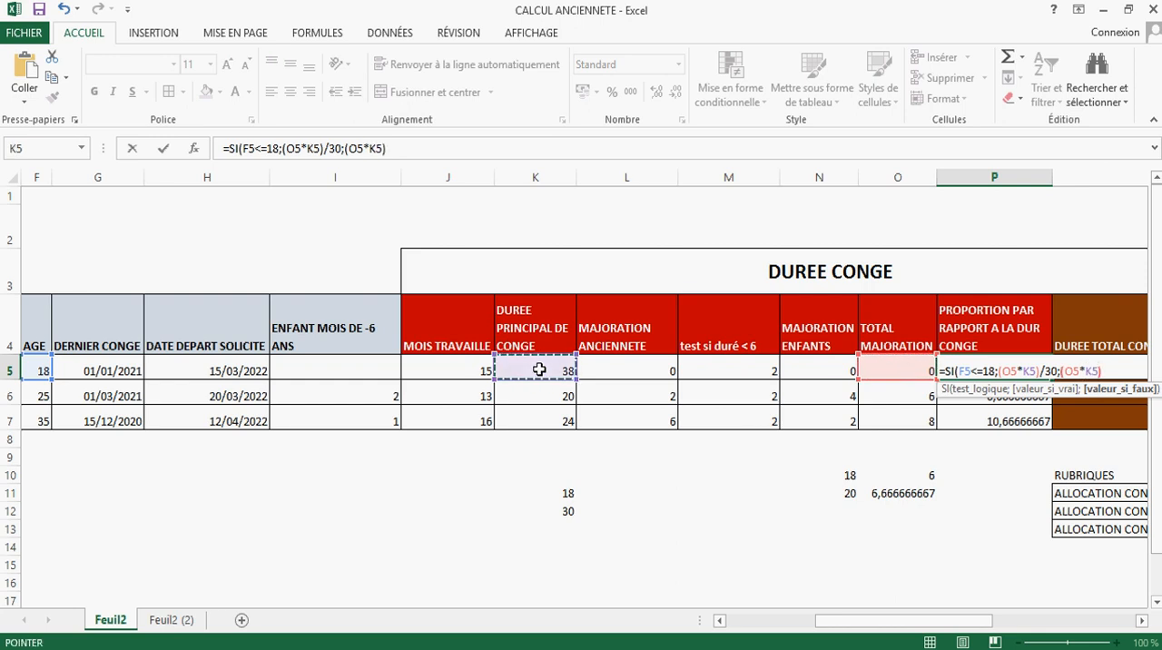
{"action": "type", "text": "/18"}
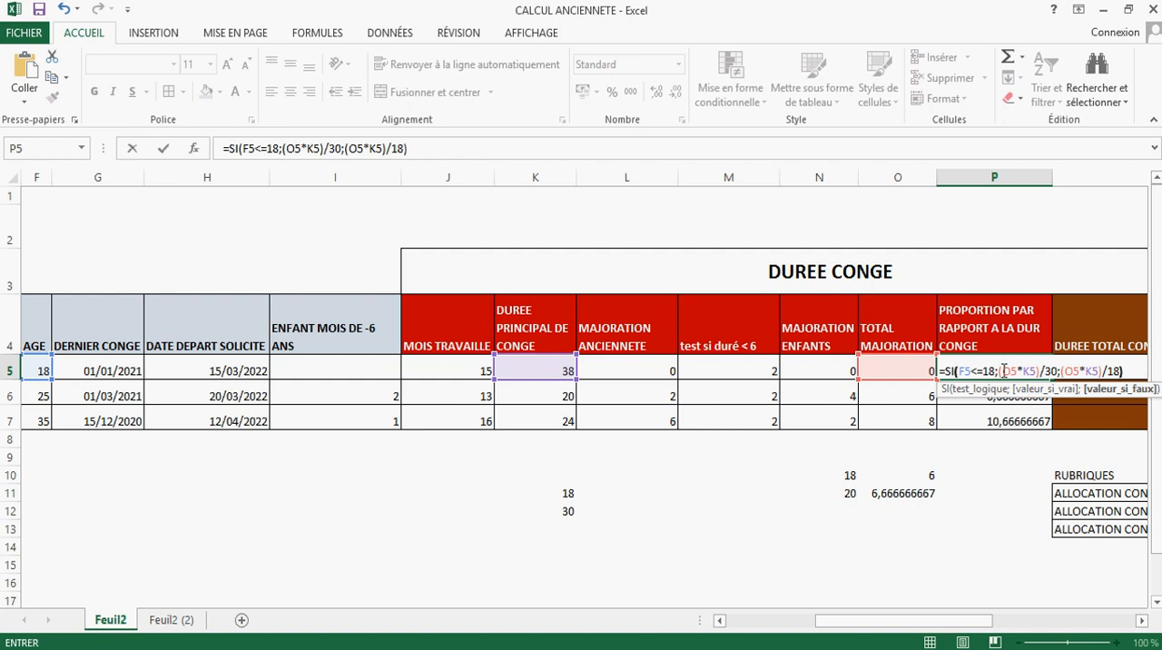
{"action": "key", "text": "Return"}
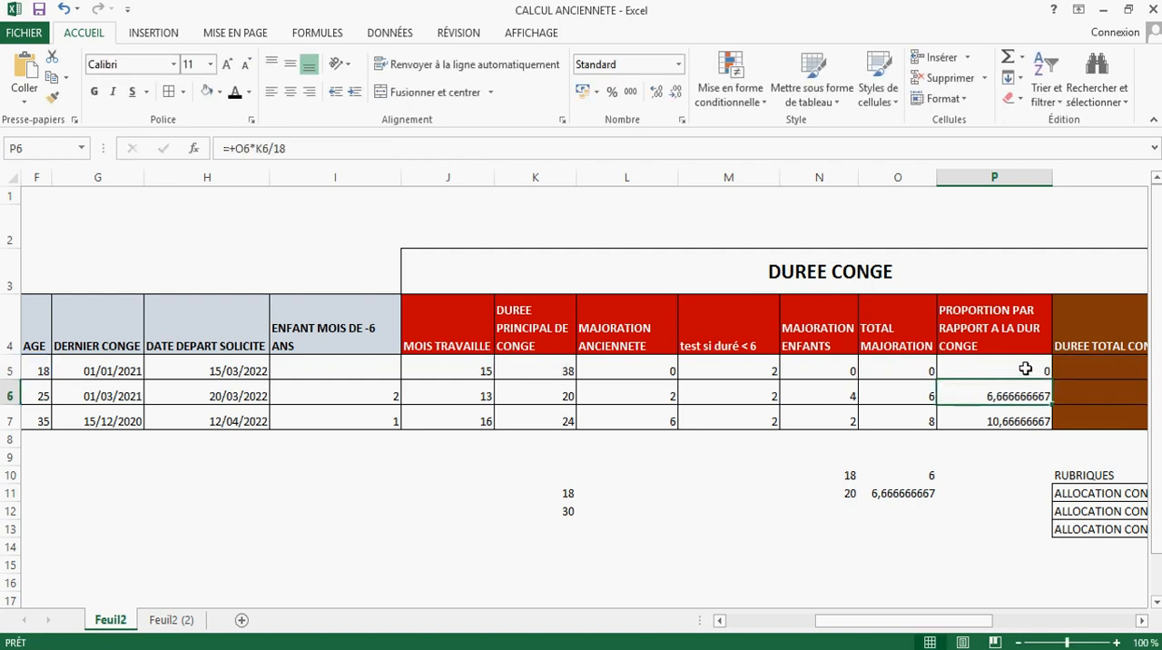
{"action": "left_click", "coordinate": [1026, 370]}
{"action": "left_click_drag", "start_coordinate": [1050, 379], "coordinate": [1050, 421]}
Step: Wrap P5's SI formula in the ENT function to round the prorated increase down to a whole number
{"action": "left_click", "coordinate": [1011, 368]}
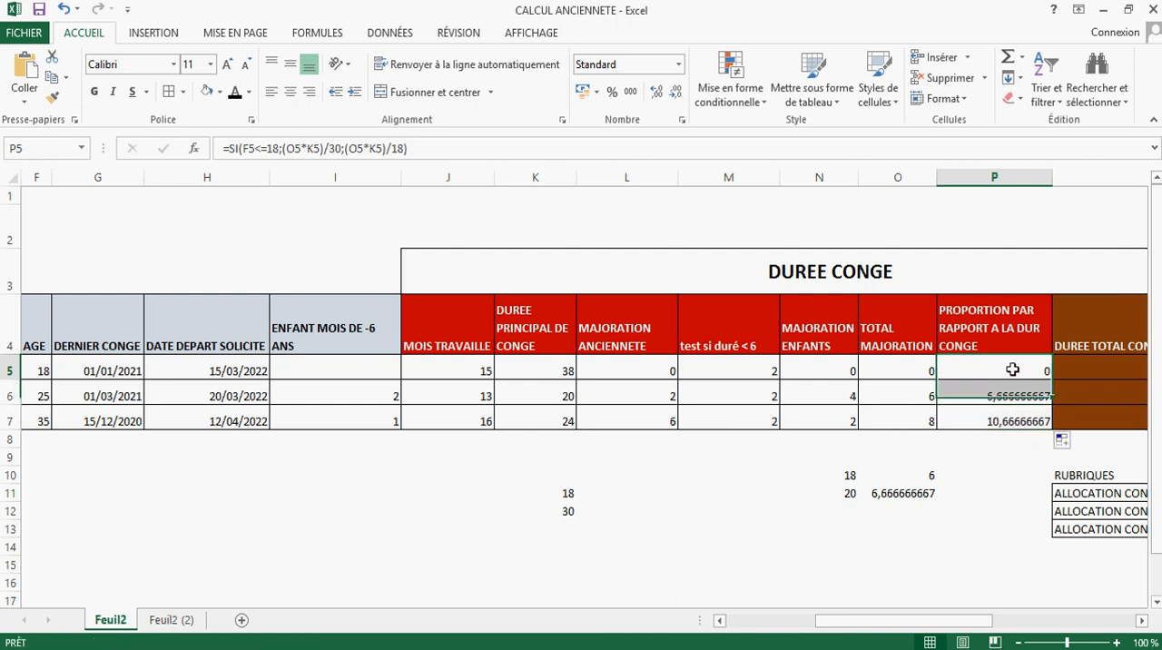
{"action": "left_click_drag", "start_coordinate": [441, 149], "coordinate": [223, 149]}
{"action": "type", "text": "=ent"}
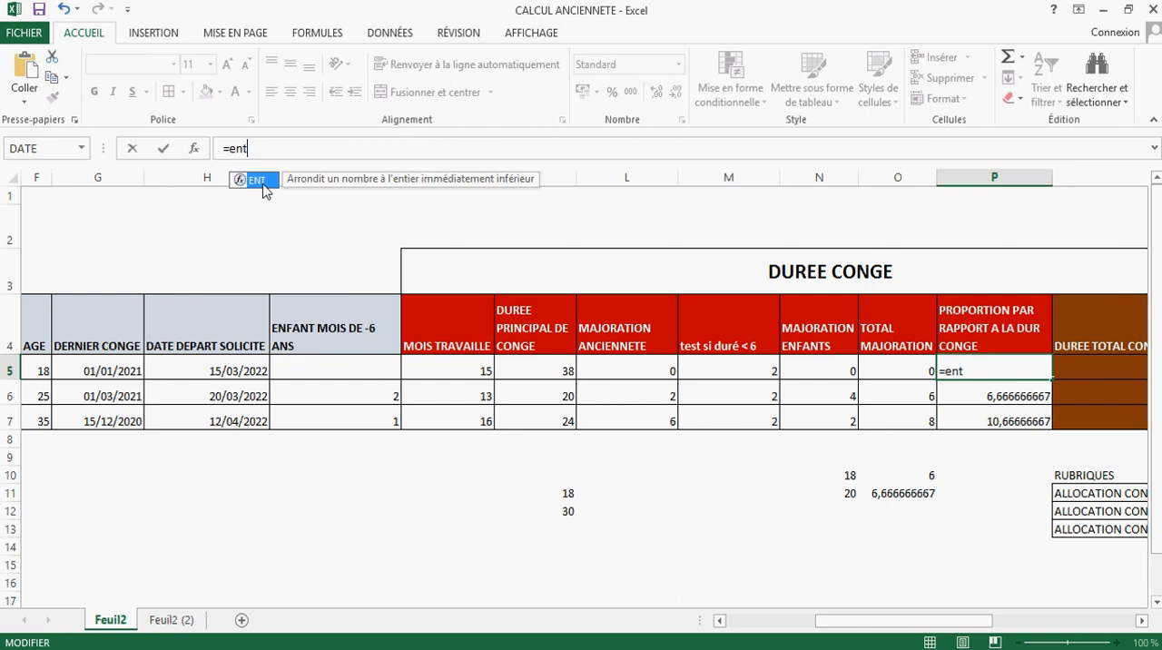
{"action": "double_click", "coordinate": [262, 184]}
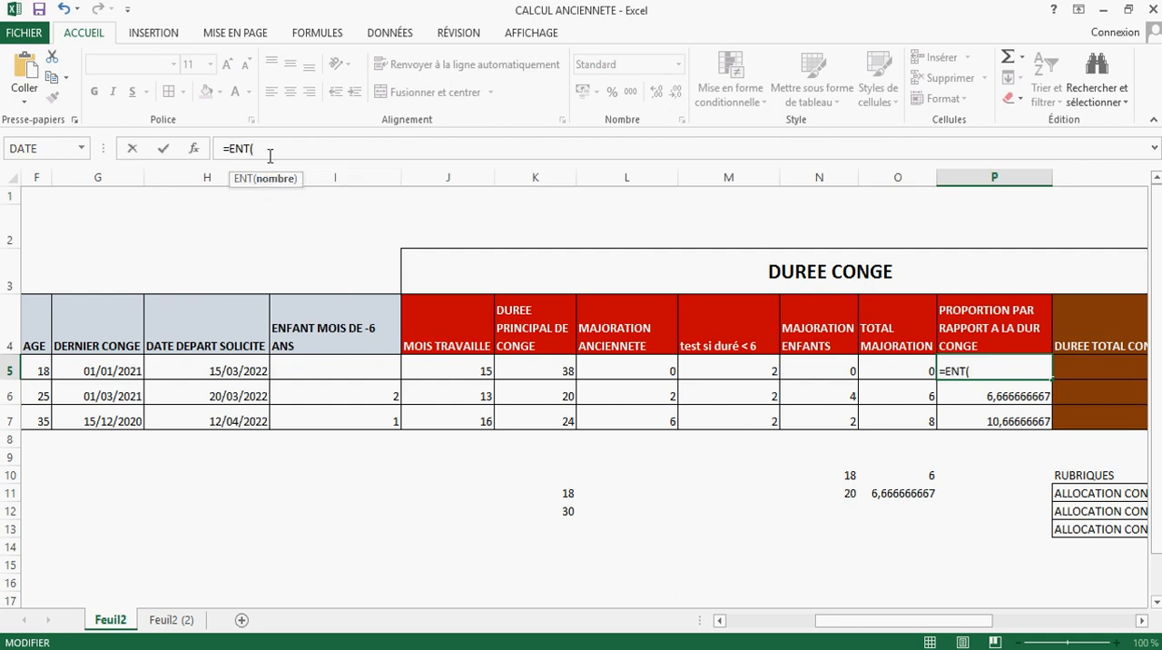
{"action": "key", "text": "ctrl+v"}
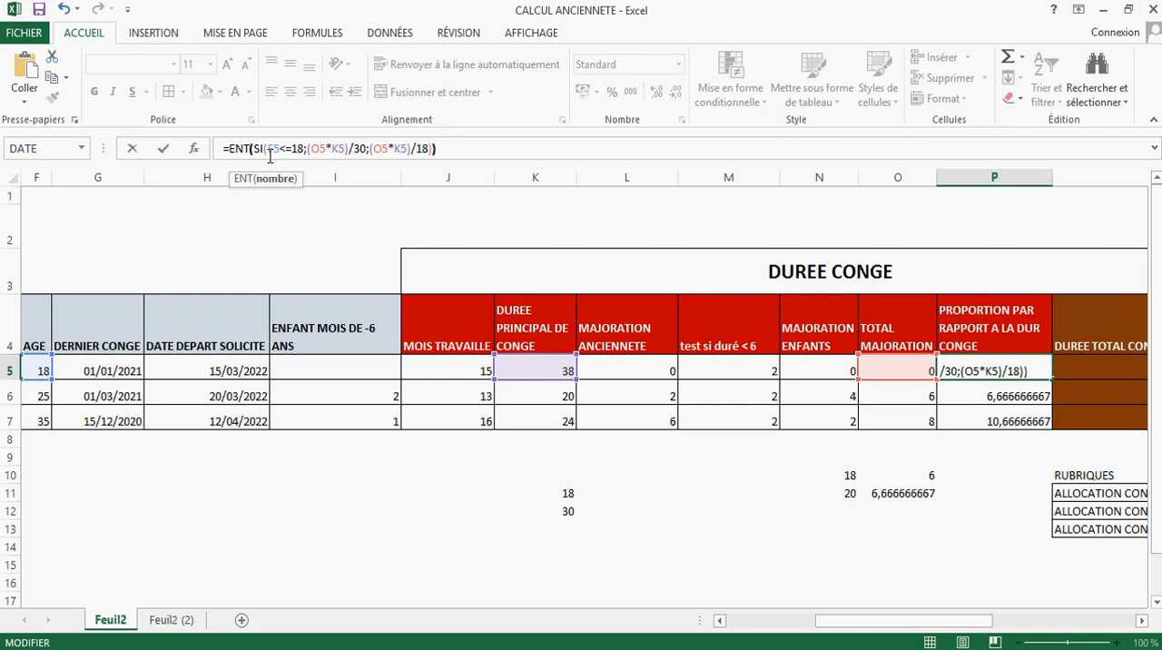
{"action": "key", "text": "Return"}
{"action": "left_click", "coordinate": [1030, 372]}
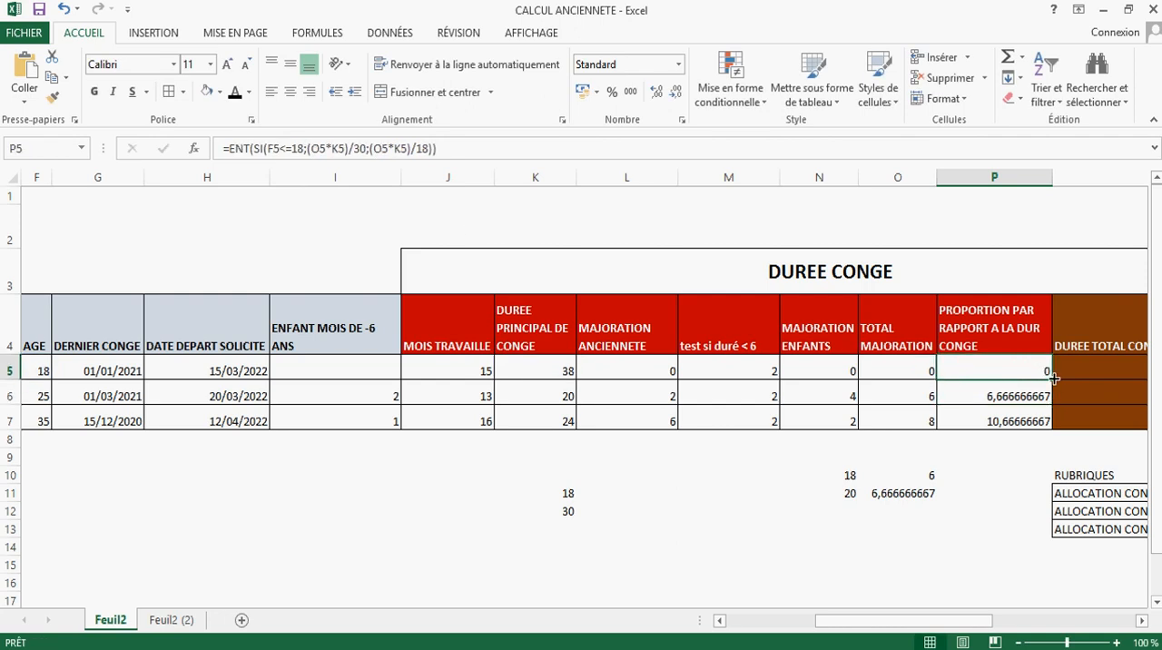
Step: Copy P5's ENT formula down to P7 and check the rounded results against the main leave duration in row 6
{"action": "left_click_drag", "start_coordinate": [1053, 377], "coordinate": [1048, 426]}
{"action": "left_click", "coordinate": [1033, 406]}
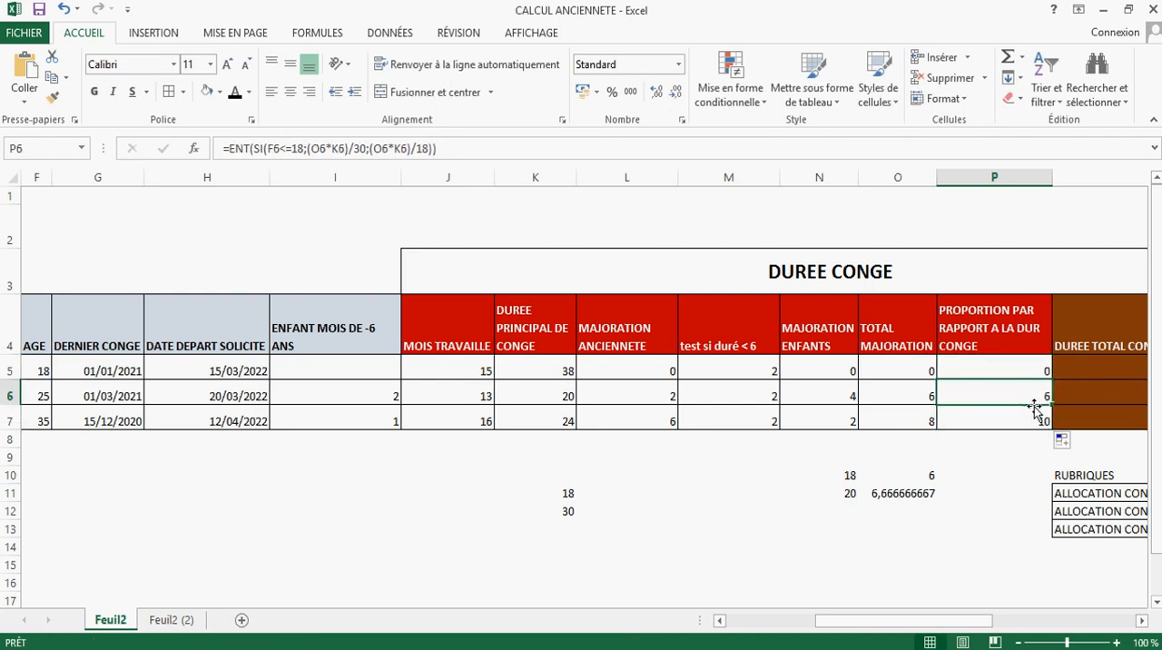
{"action": "left_click", "coordinate": [1034, 413]}
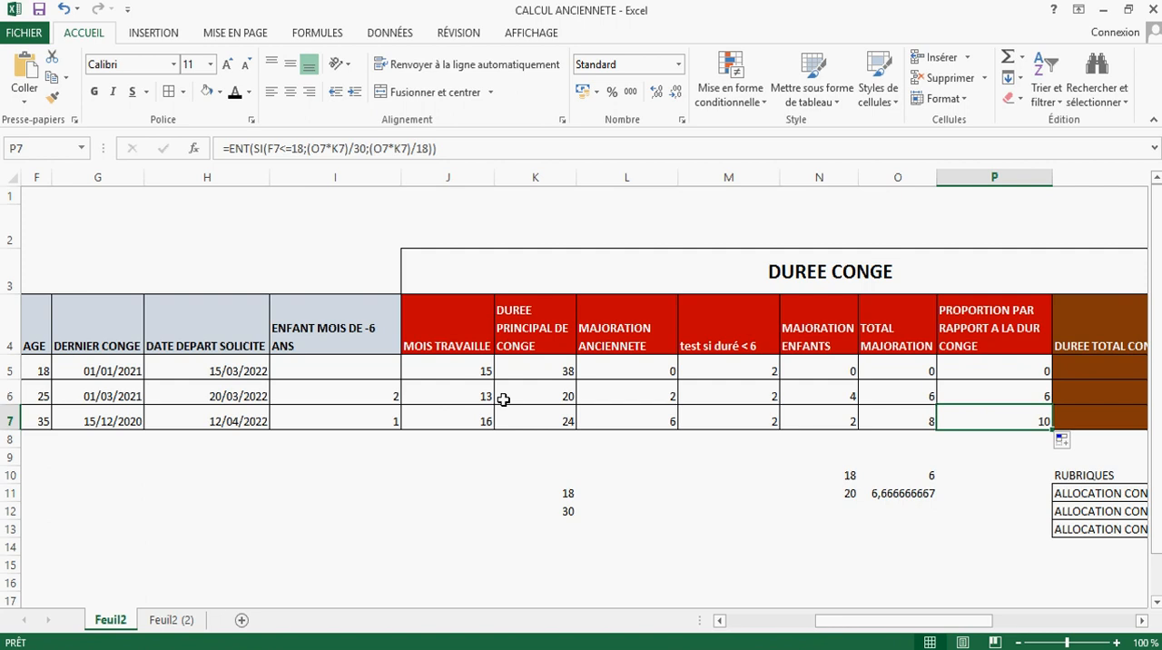
{"action": "left_click", "coordinate": [532, 389]}
{"action": "left_click", "coordinate": [1025, 396]}
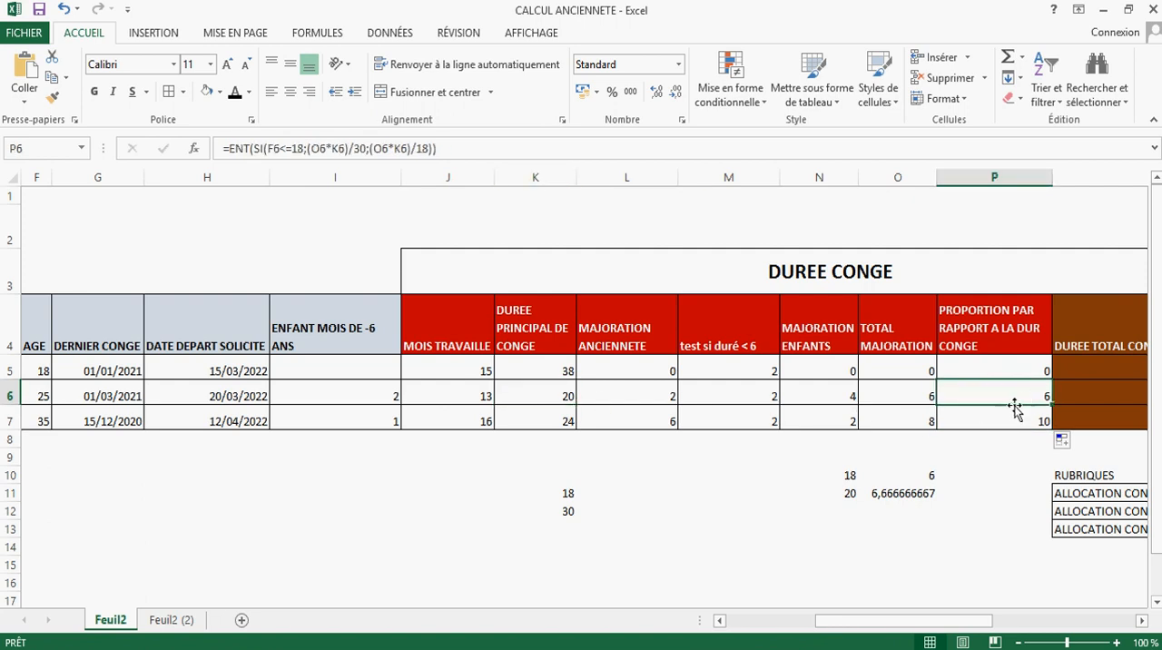
Step: Replace ENT with ARRONDI.SUP in P6's formula, with 0 as the number of digits, to round up to whole days
{"action": "double_click", "coordinate": [242, 150]}
{"action": "type", "text": "arr"}
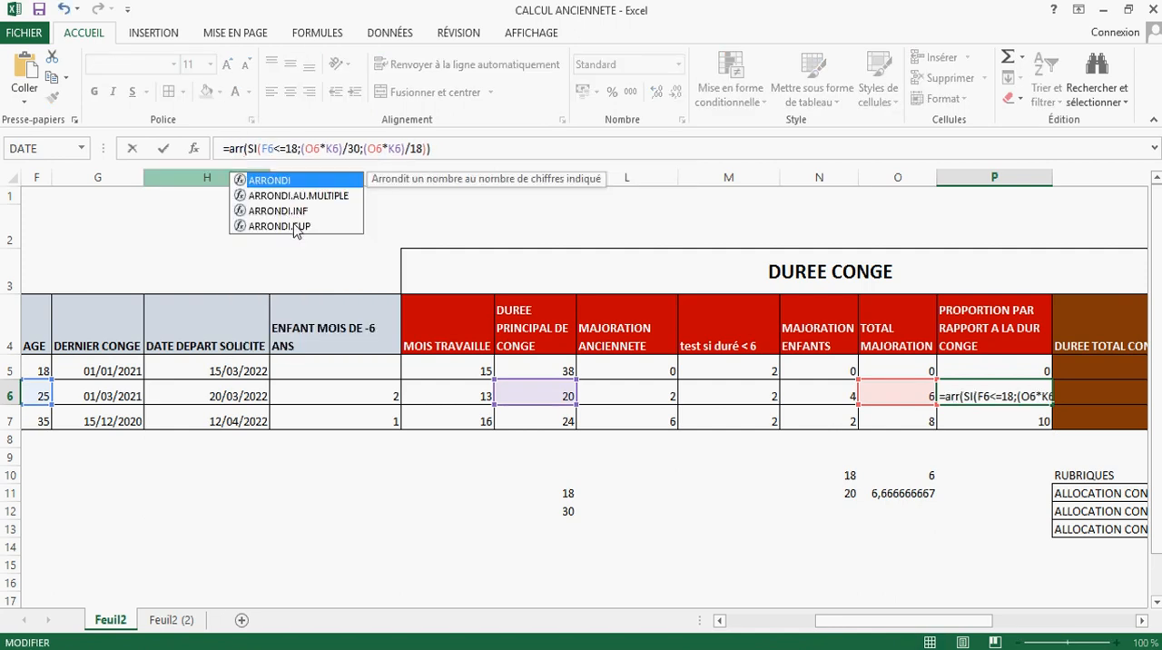
{"action": "double_click", "coordinate": [300, 227]}
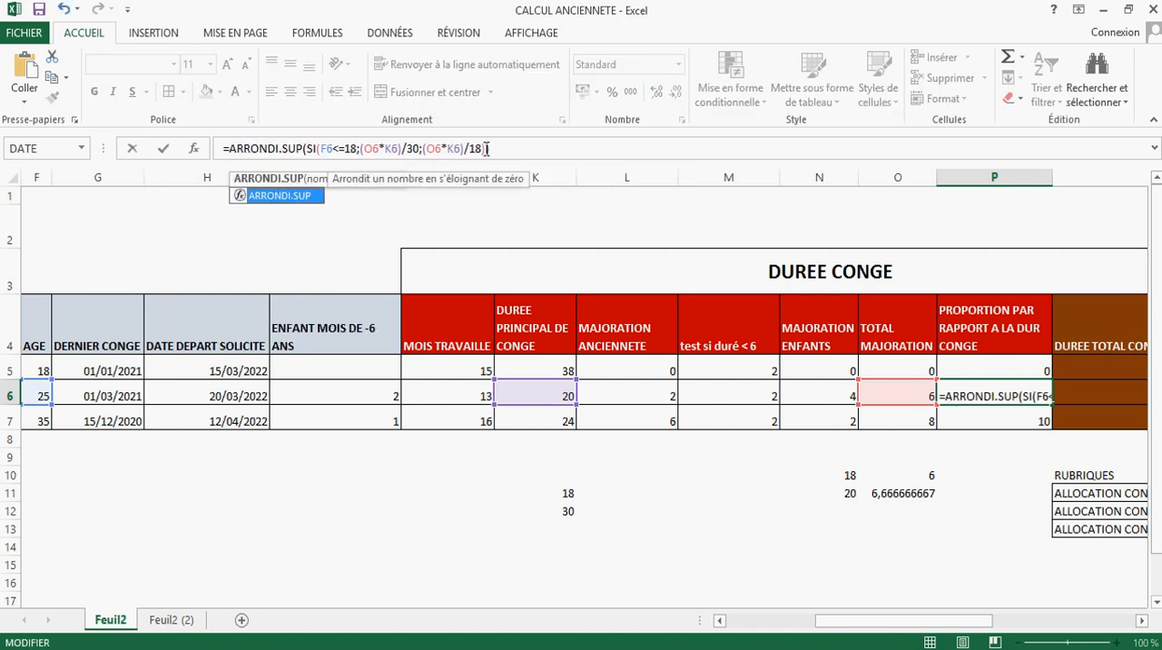
{"action": "left_click", "coordinate": [348, 148]}
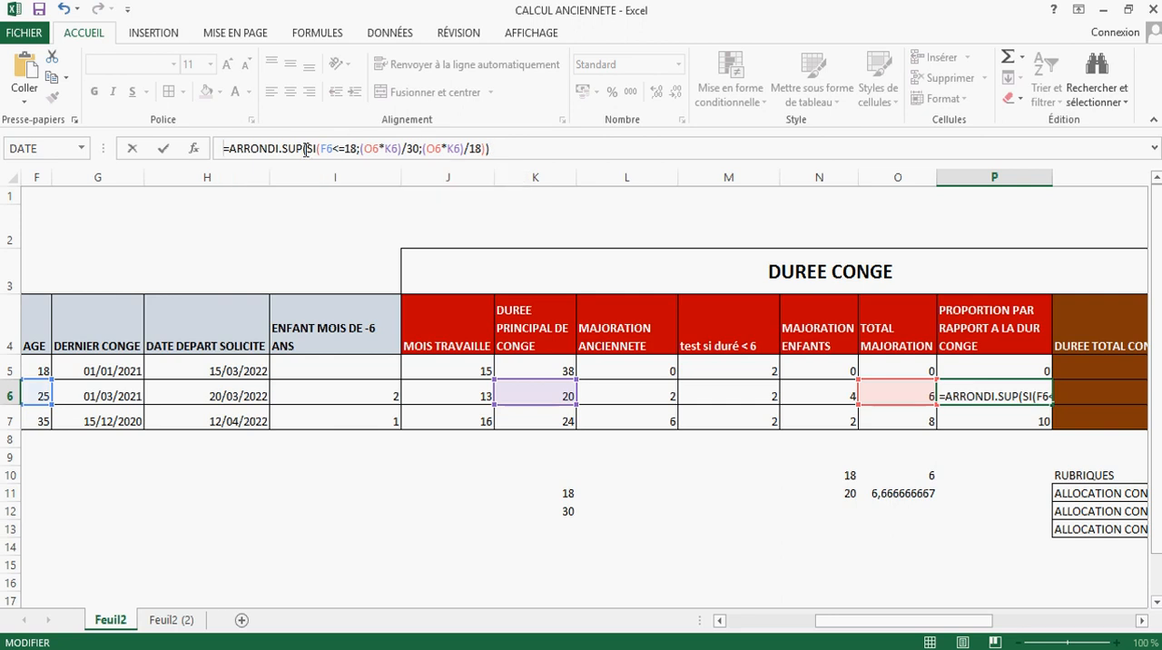
{"action": "left_click", "coordinate": [304, 148]}
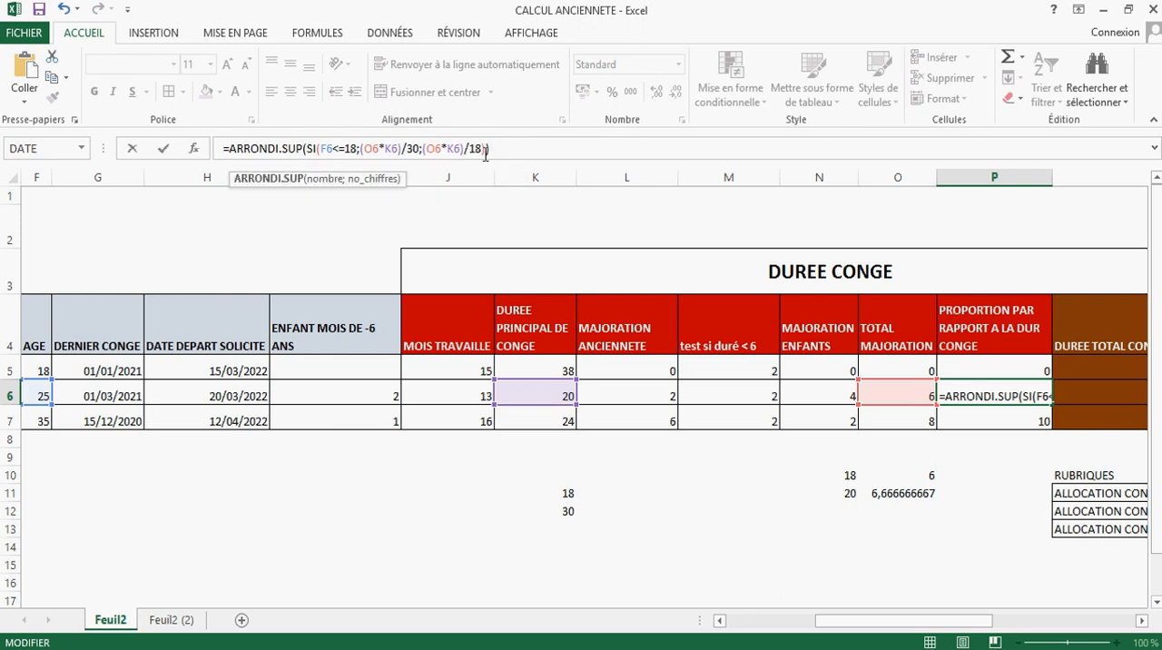
{"action": "type", "text": ")"}
{"action": "type", "text": ";"}
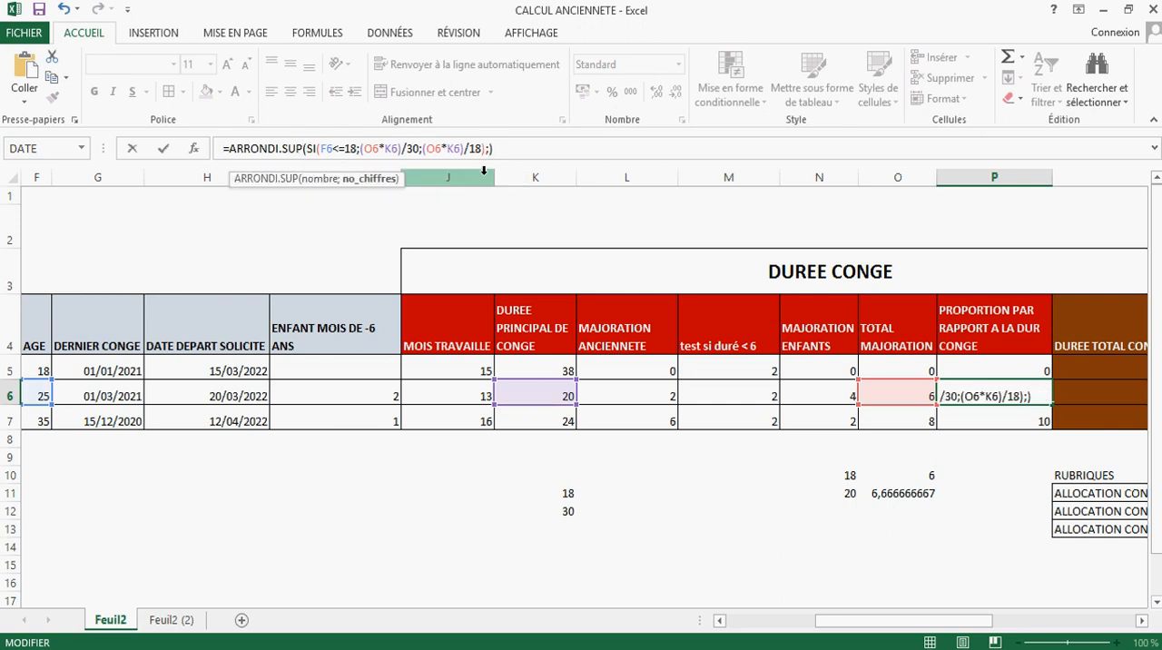
{"action": "type", "text": "0"}
{"action": "key", "text": "Return"}
Step: Copy P6's ARRONDI.SUP formula down to P7 and up to P5
{"action": "left_click", "coordinate": [1021, 395]}
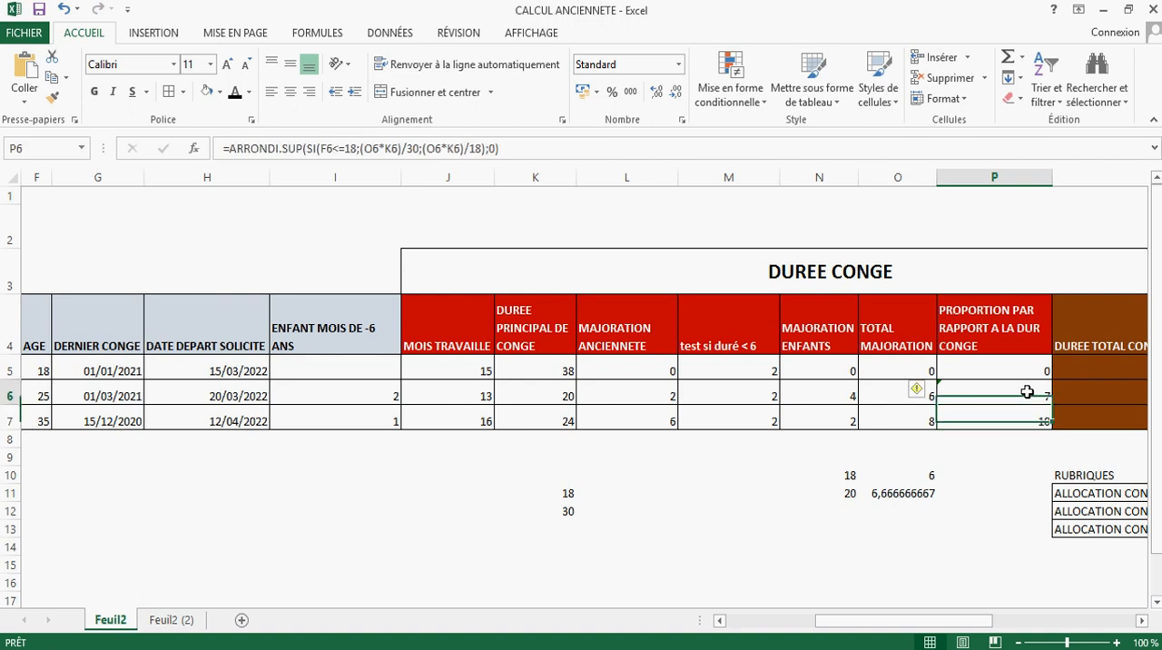
{"action": "left_click_drag", "start_coordinate": [1057, 404], "coordinate": [1026, 425]}
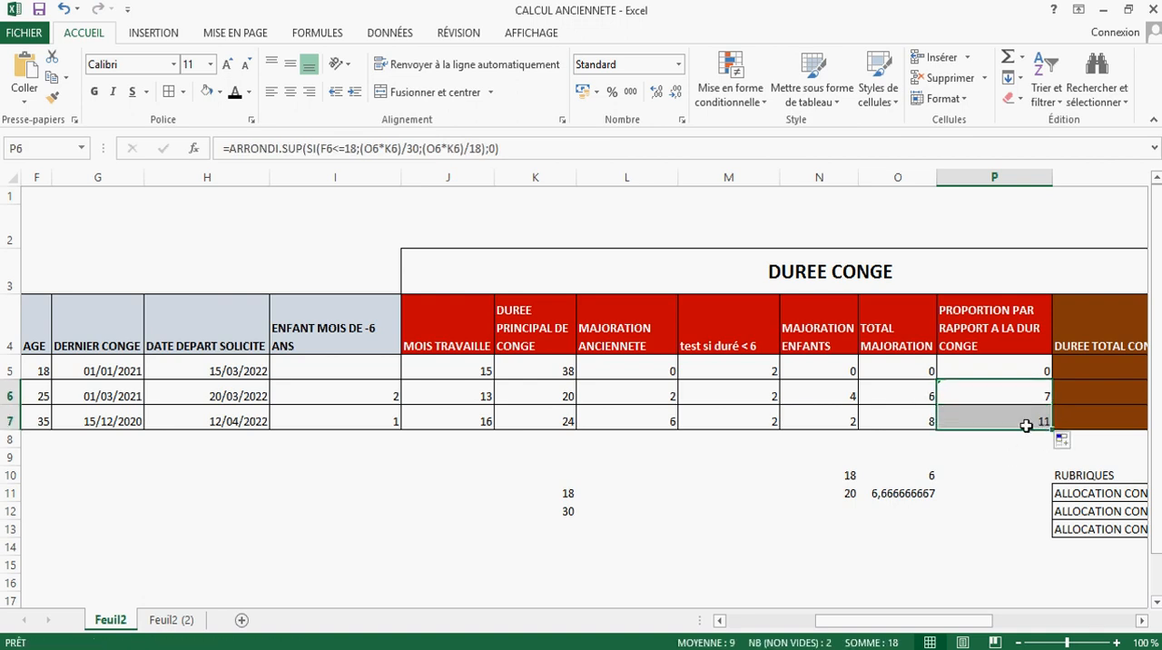
{"action": "left_click", "coordinate": [1028, 371]}
{"action": "left_click", "coordinate": [1045, 394]}
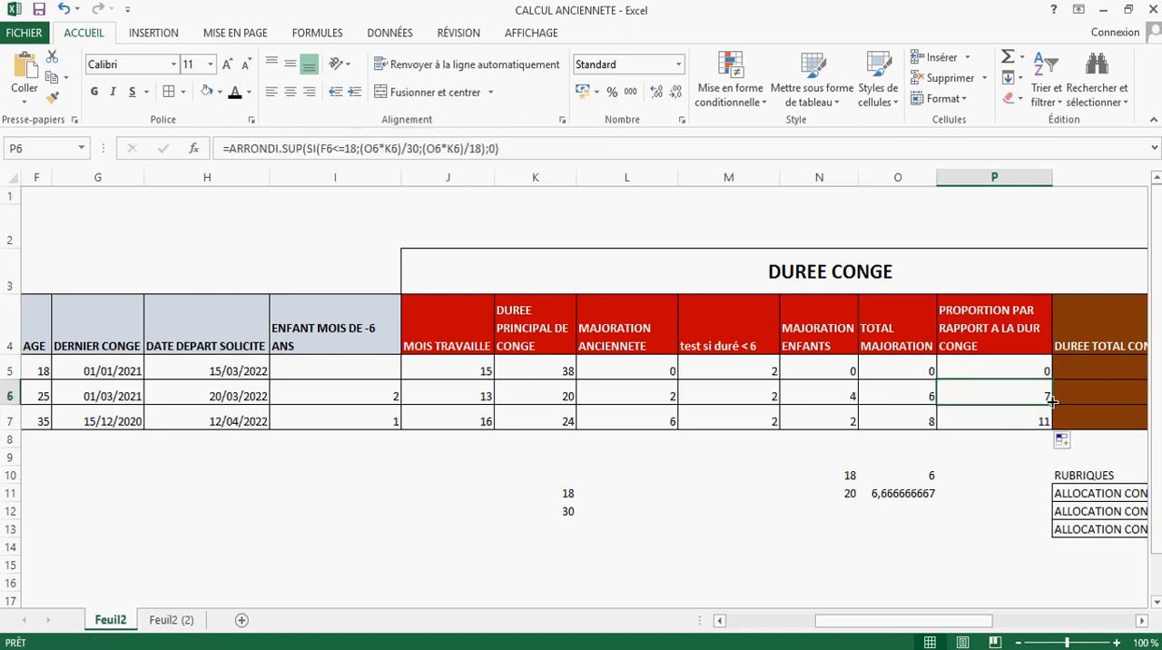
{"action": "left_click_drag", "start_coordinate": [1053, 403], "coordinate": [1026, 381]}
{"action": "left_click", "coordinate": [998, 422]}
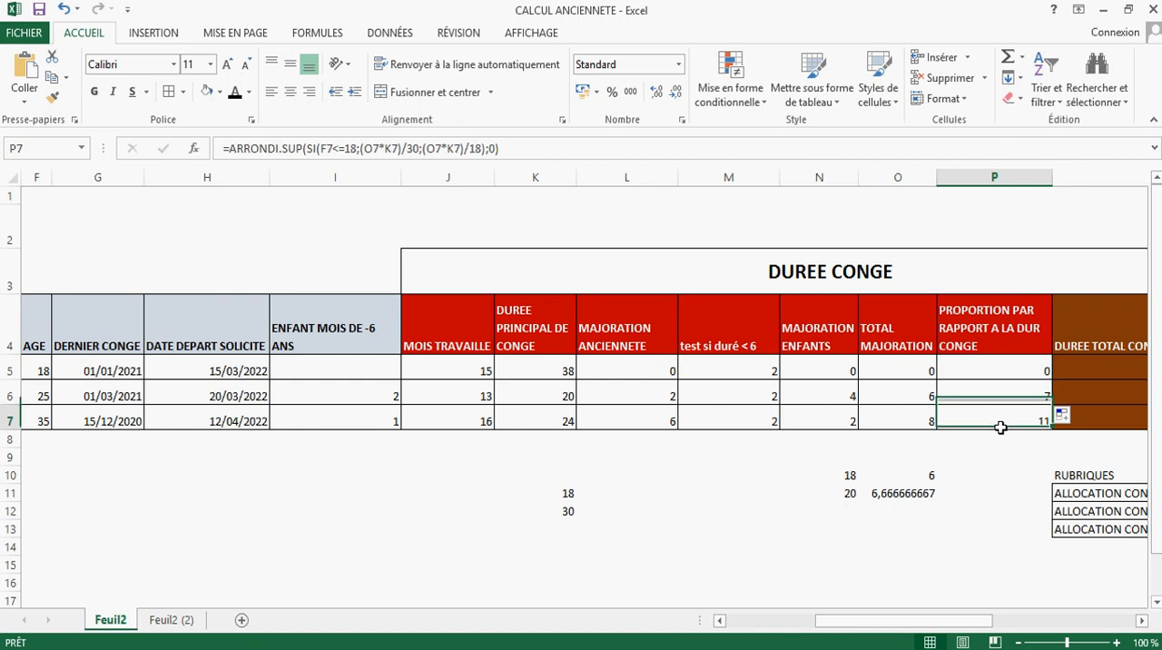
Step: Calculate the total leave duration in Q5 with the formula =K5+P5 and copy it down to Q7
{"action": "left_click_drag", "start_coordinate": [849, 622], "coordinate": [896, 606]}
{"action": "double_click", "coordinate": [890, 371]}
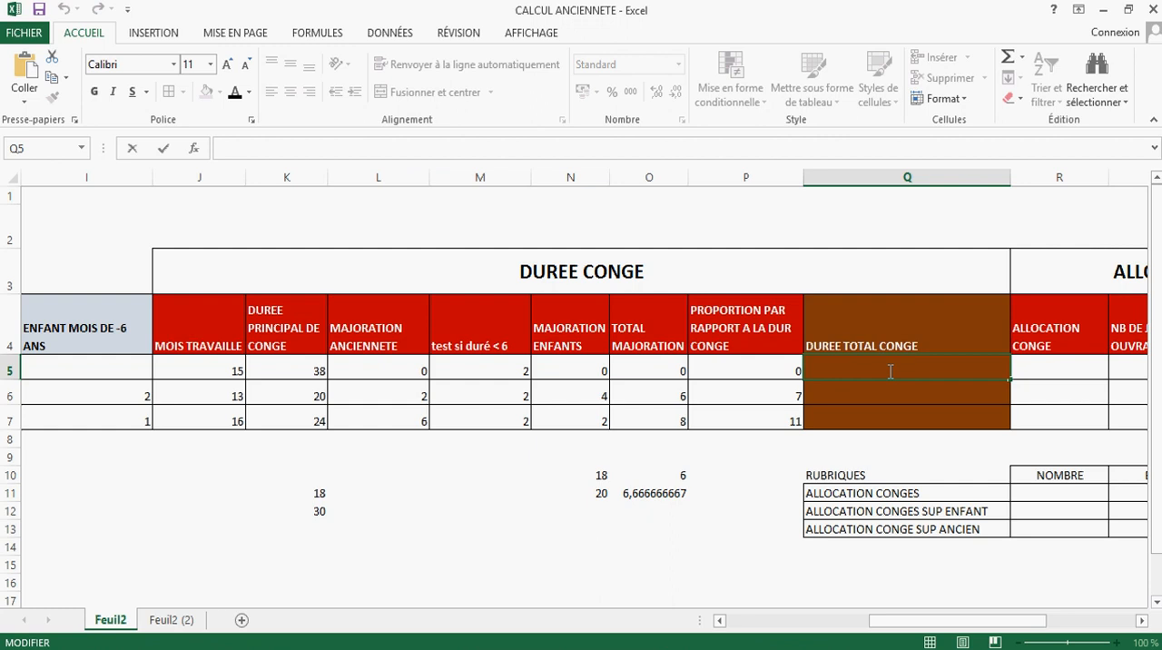
{"action": "type", "text": "="}
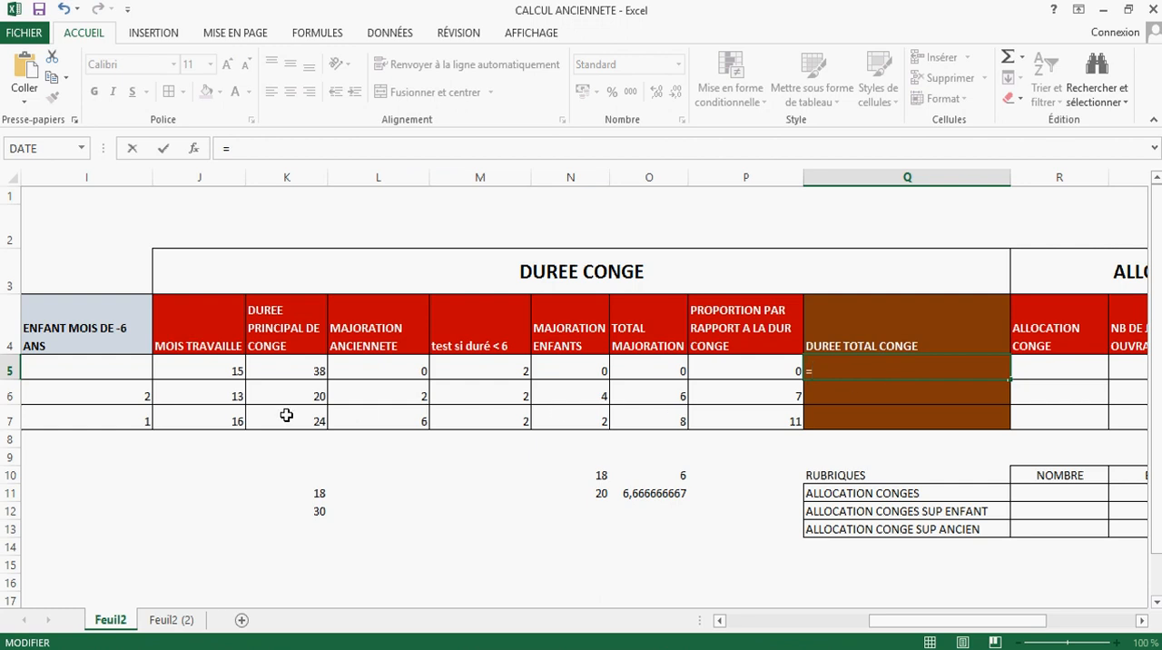
{"action": "left_click", "coordinate": [293, 365]}
{"action": "type", "text": "+"}
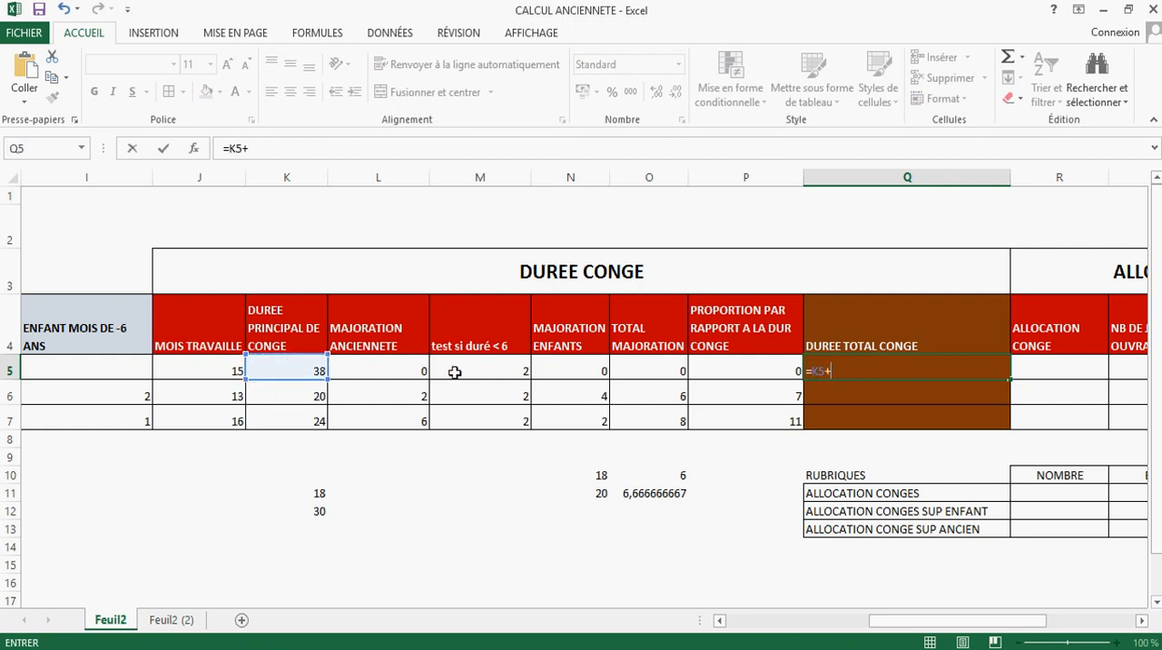
{"action": "left_click", "coordinate": [747, 368]}
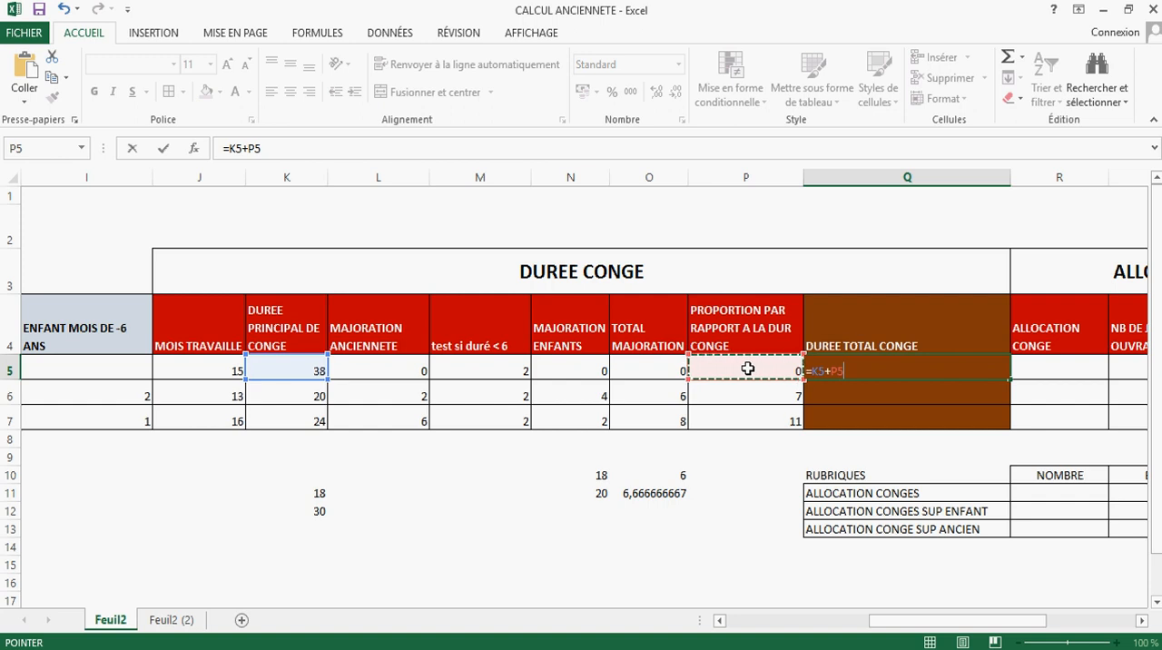
{"action": "key", "text": "Return"}
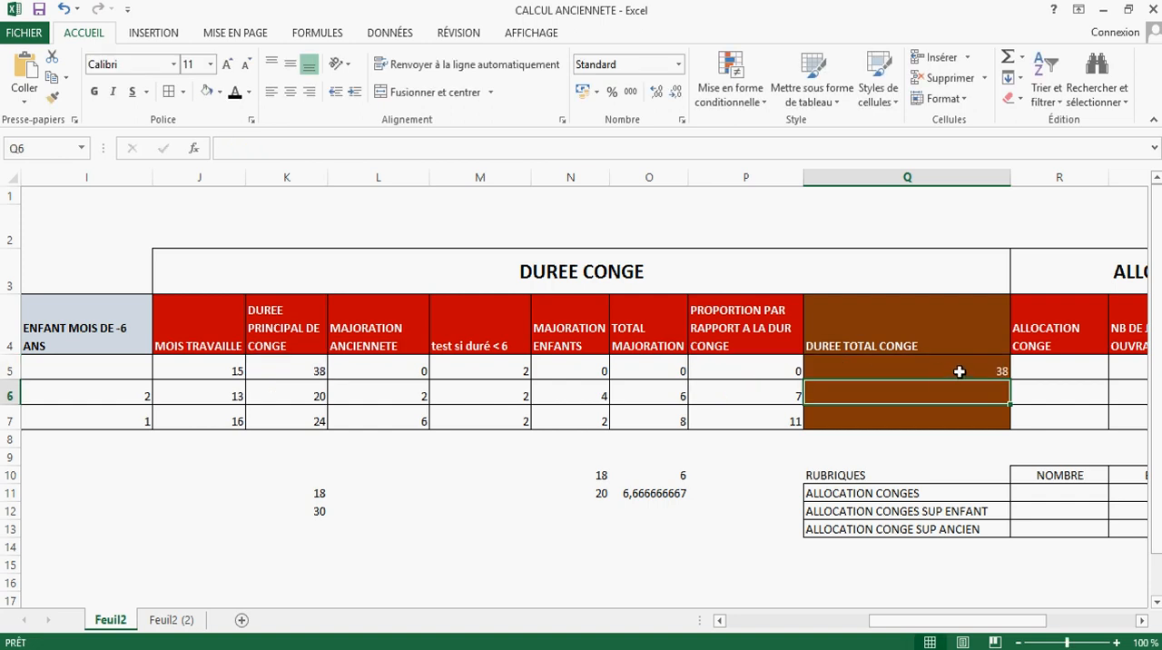
{"action": "left_click", "coordinate": [969, 370]}
{"action": "left_click_drag", "start_coordinate": [1007, 380], "coordinate": [1010, 403]}
{"action": "double_click", "coordinate": [1010, 404]}
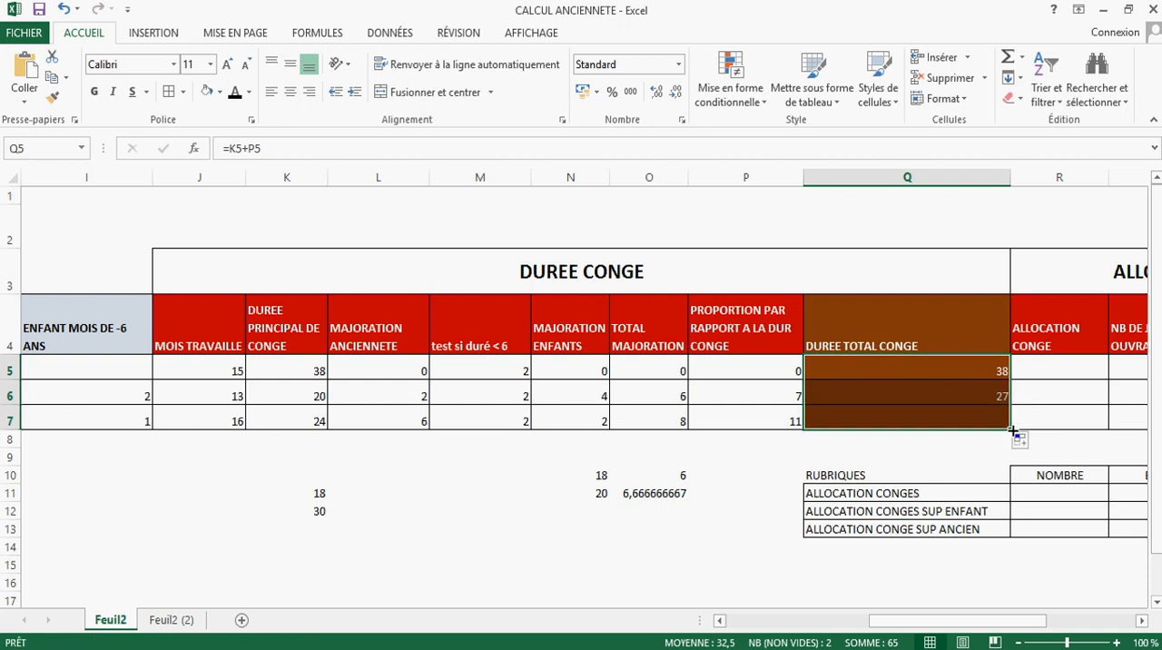